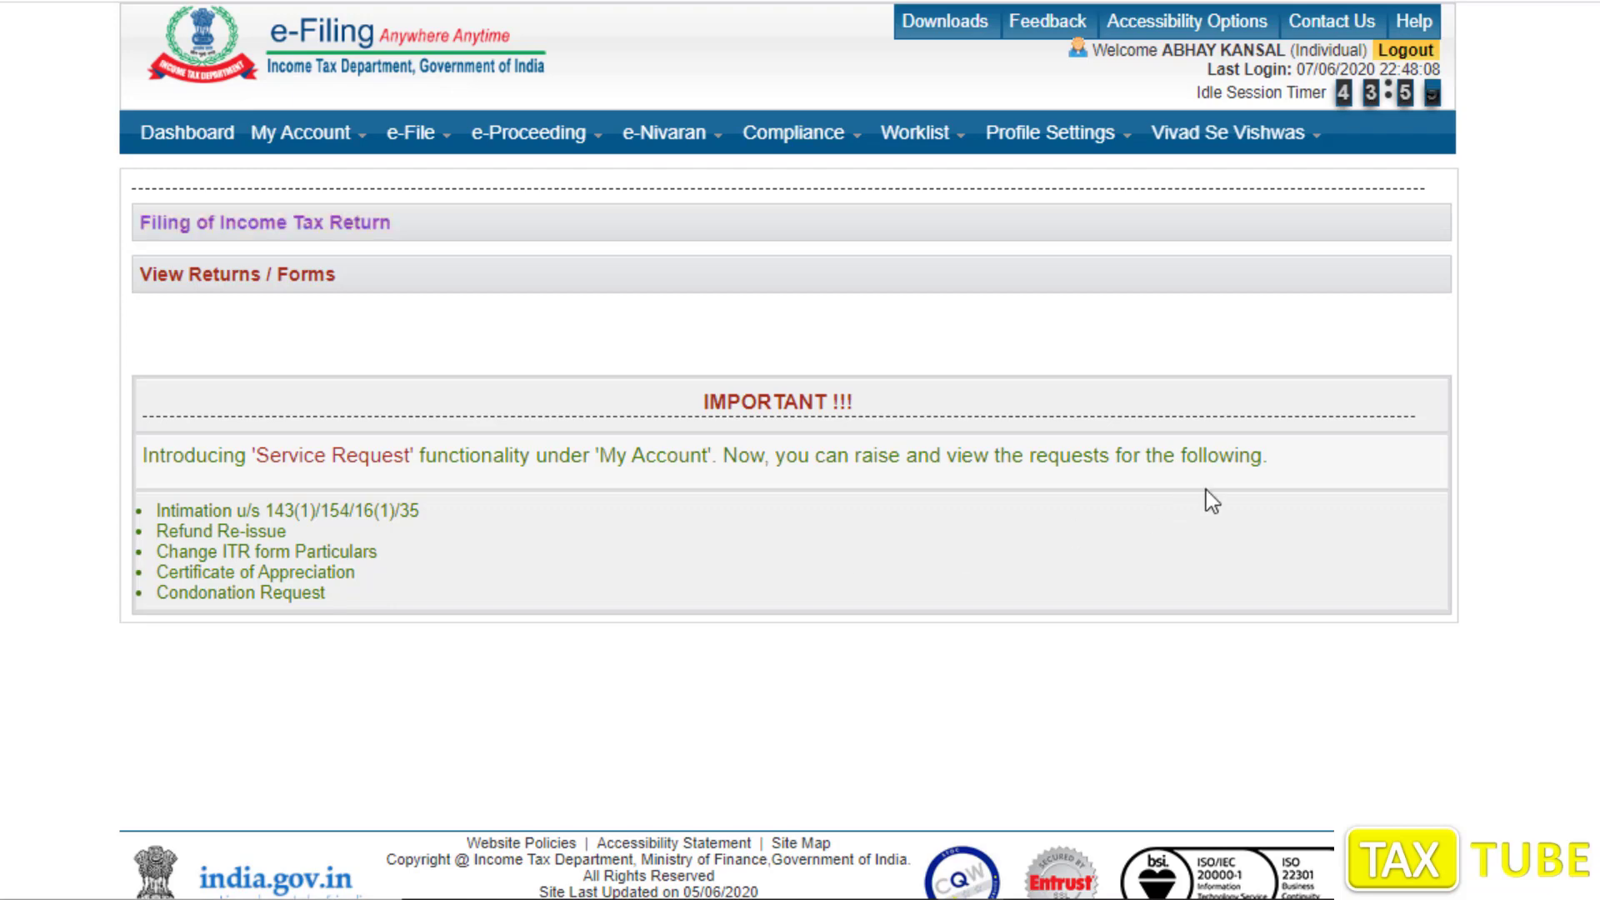
Start preparing DTVSV Form 1 and Form 2 for assessment year 2012-13 with filing type Original
left_click(1174, 137)
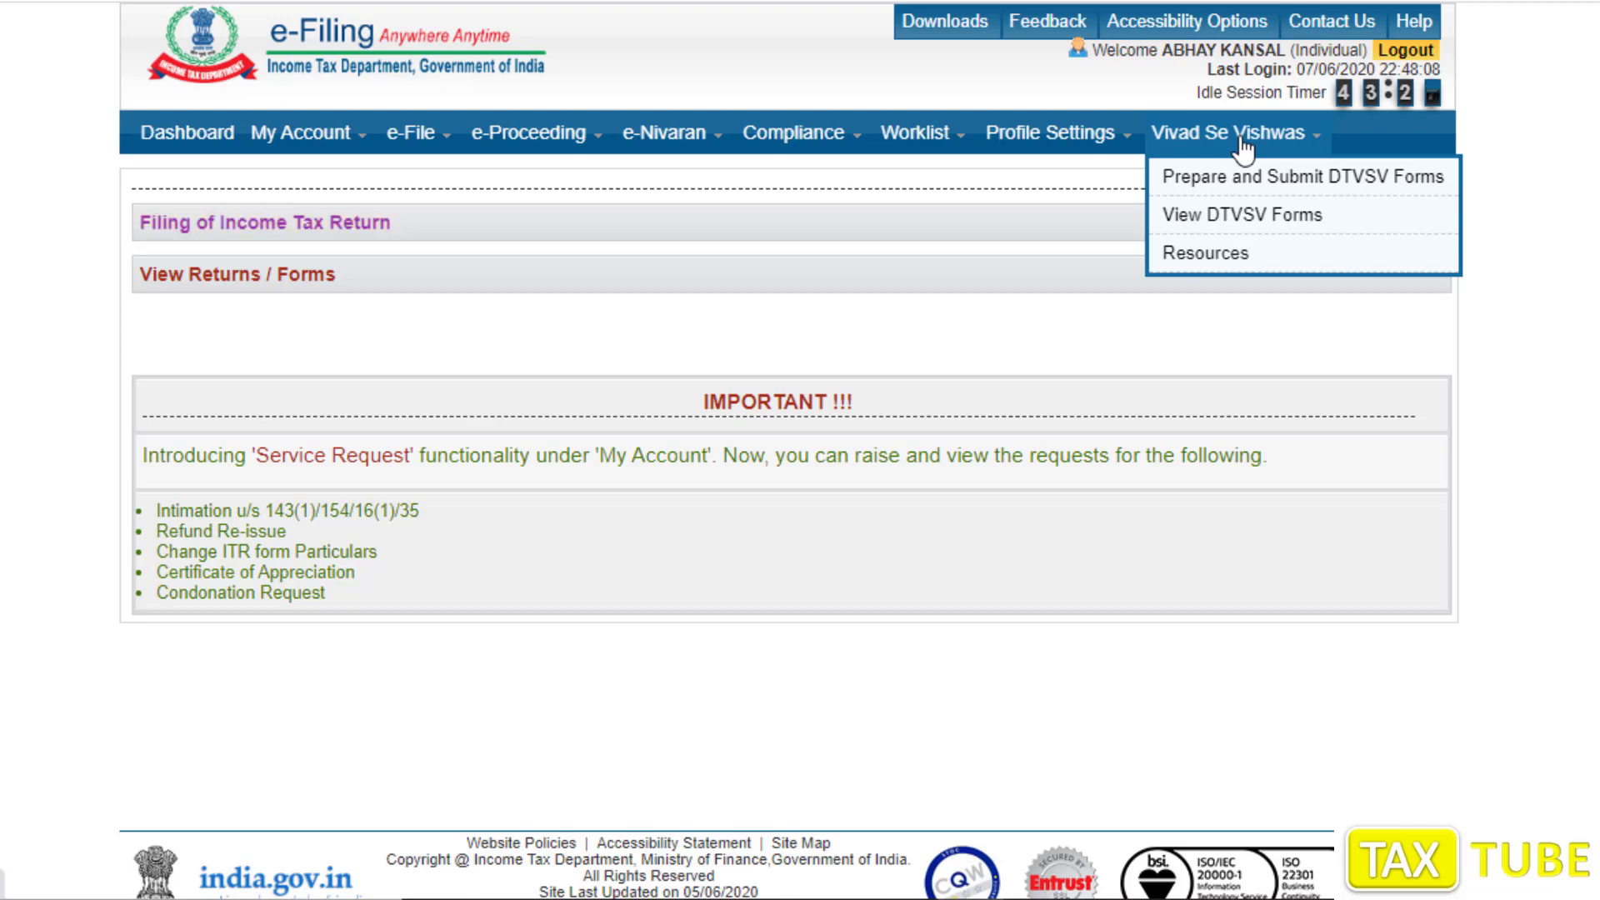
left_click(1233, 185)
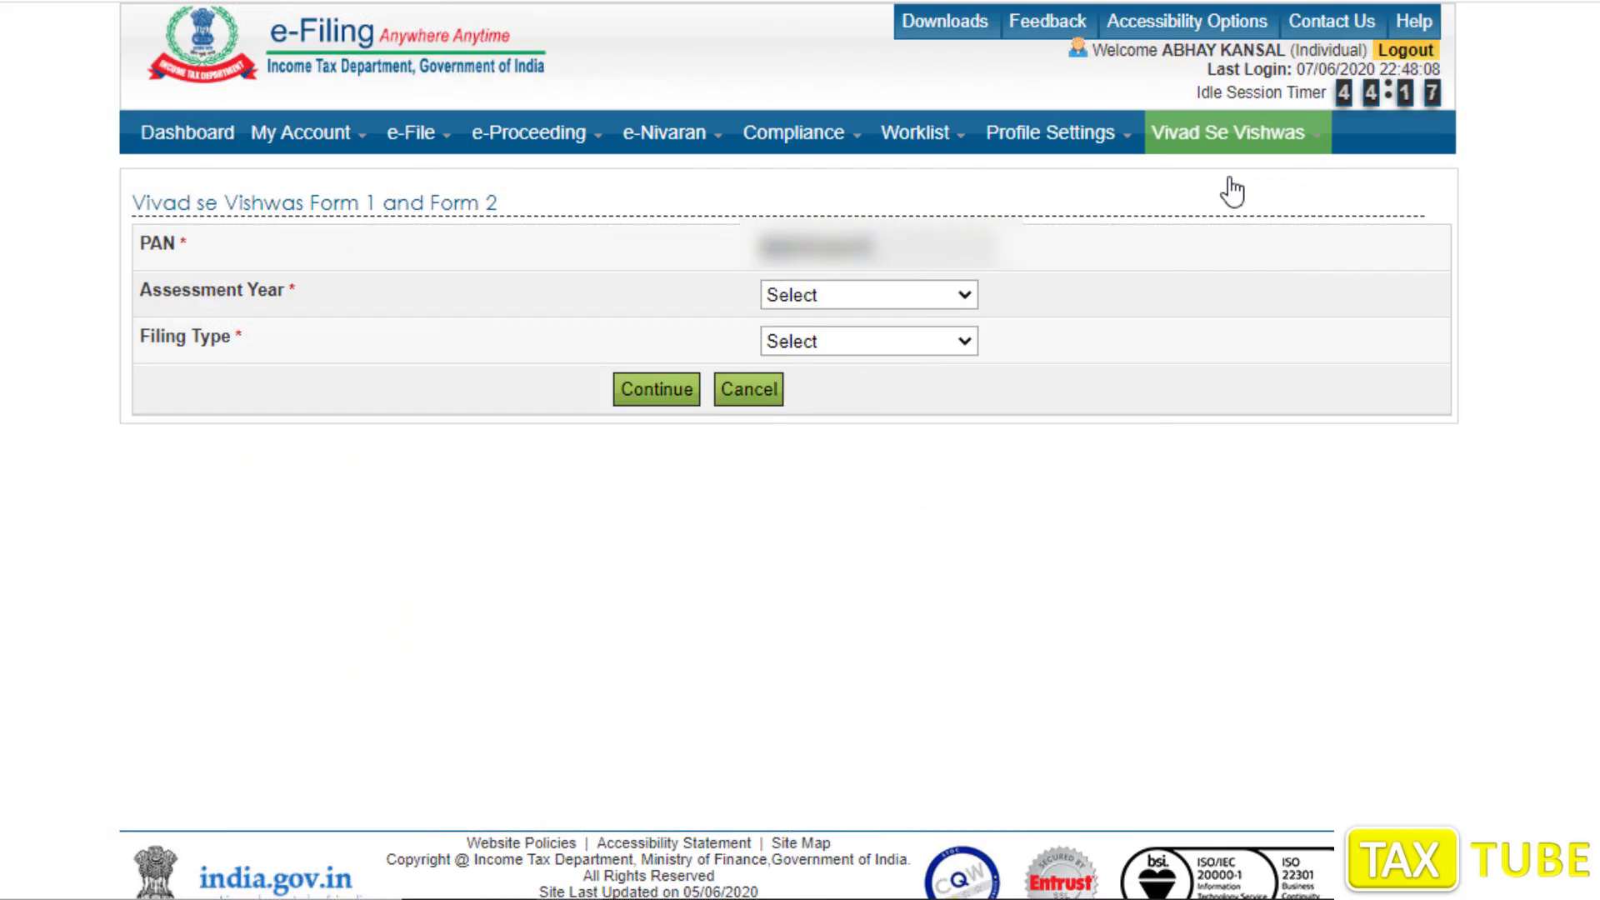
left_click(832, 296)
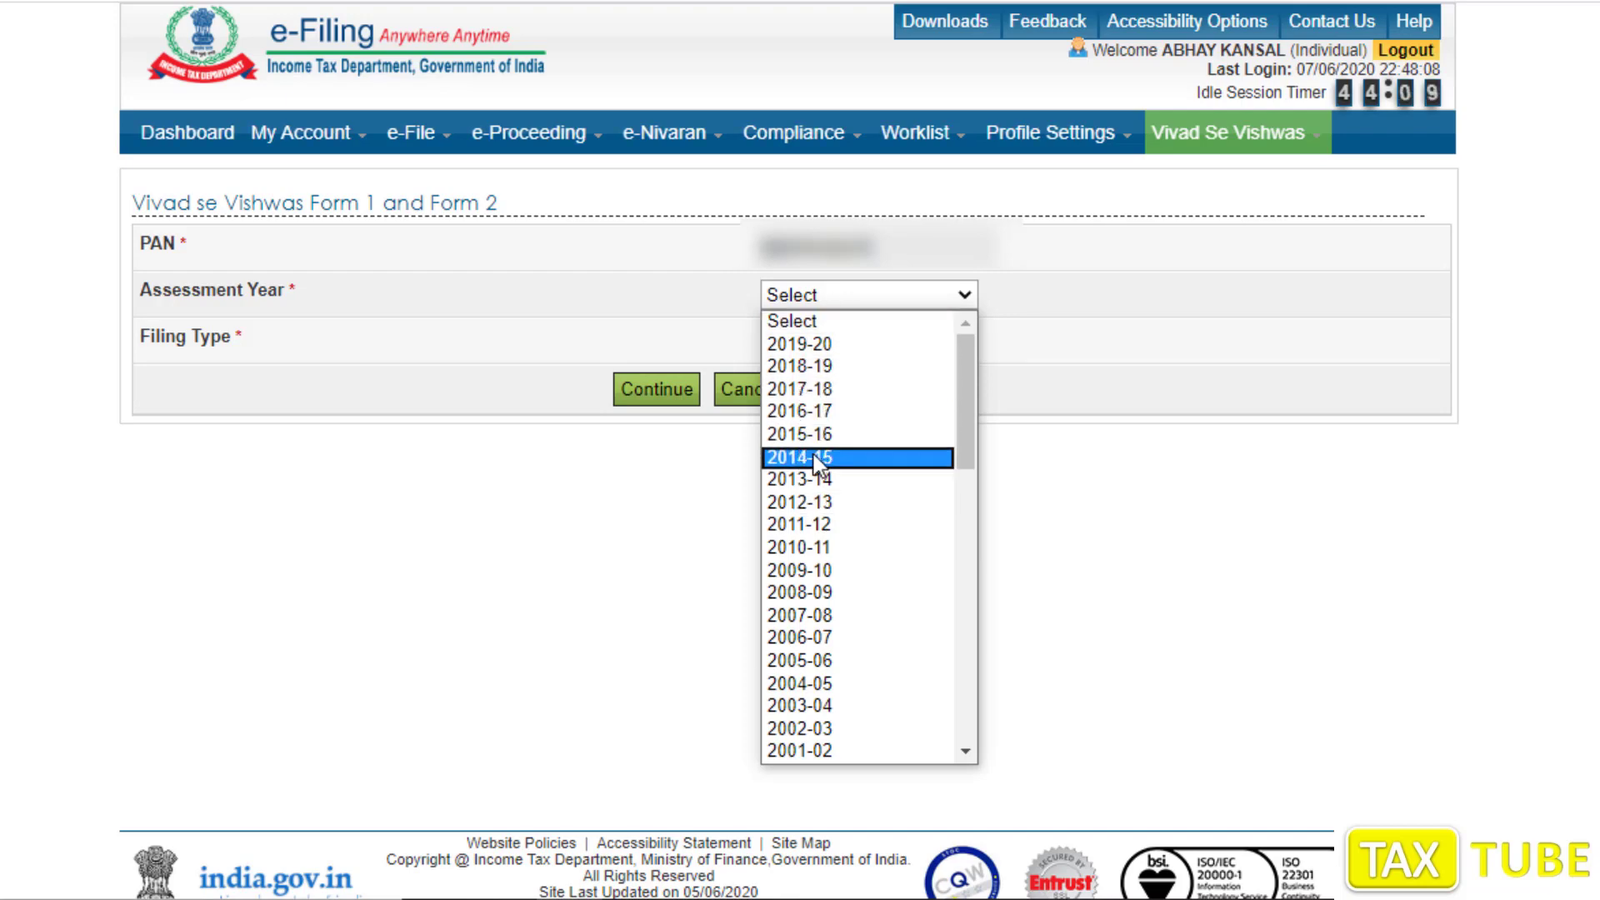
left_click(841, 460)
left_click(822, 300)
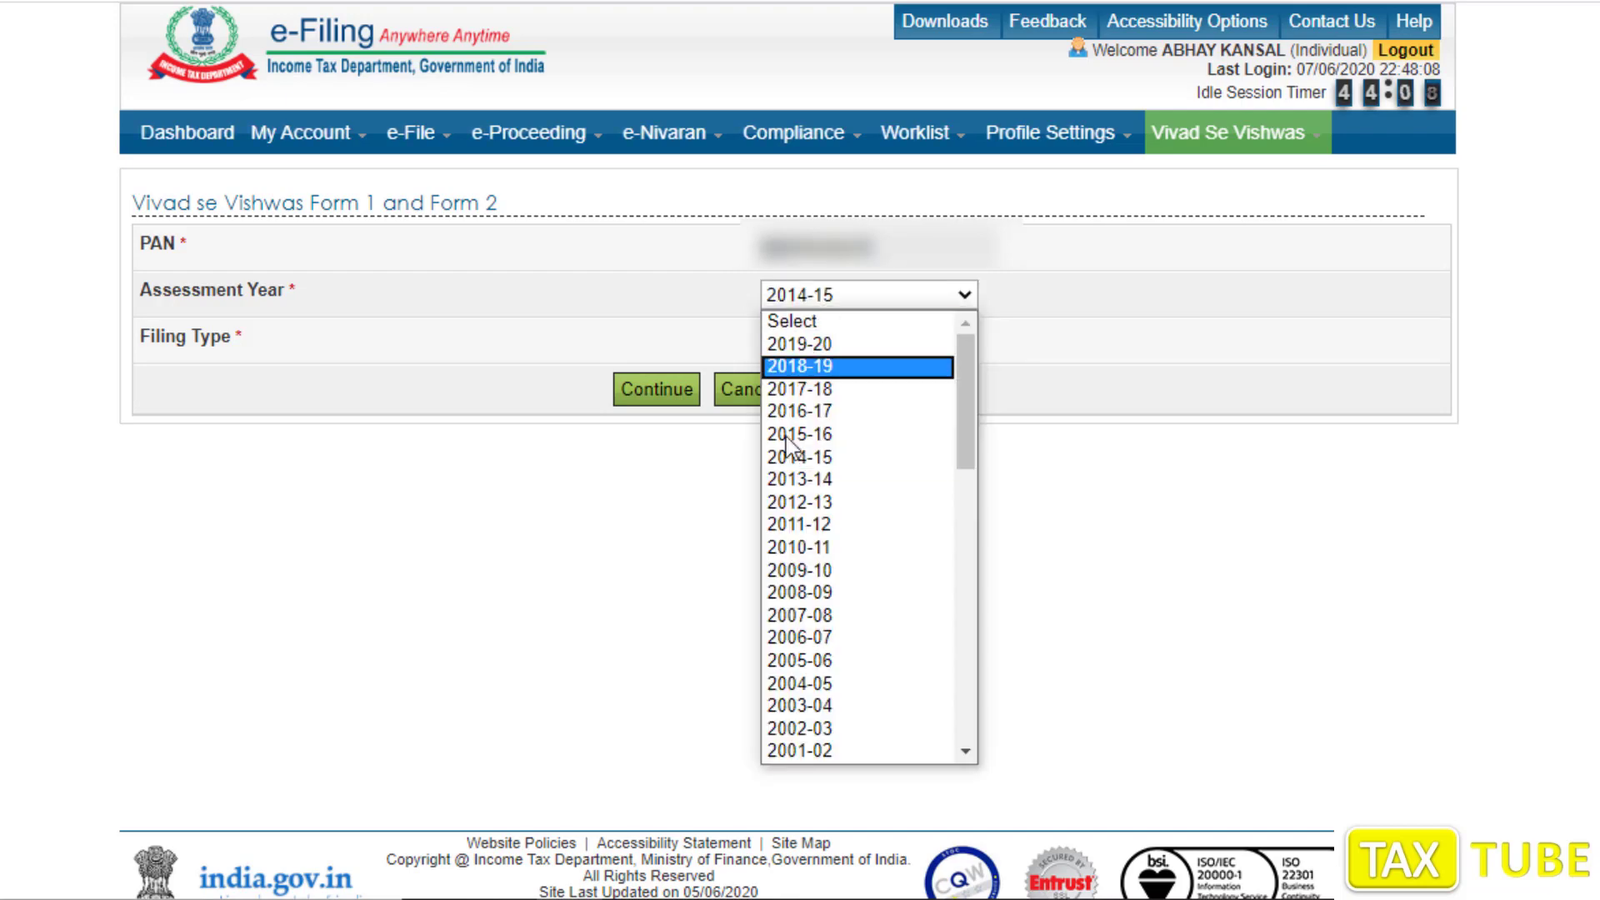
left_click(822, 503)
left_click(812, 347)
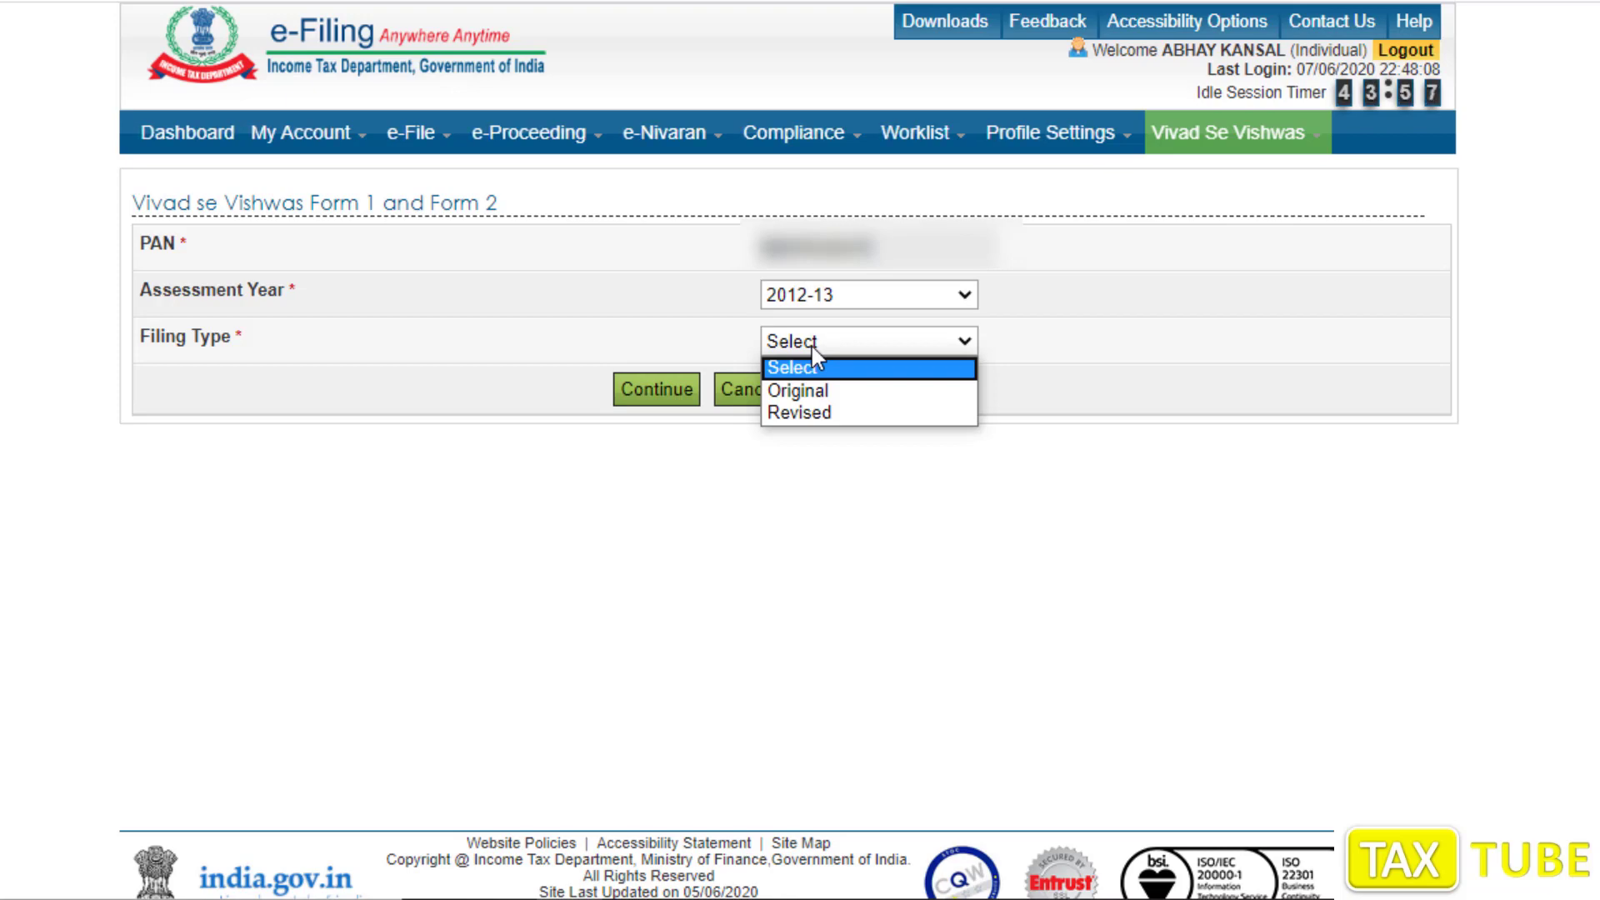
left_click(814, 392)
left_click(666, 393)
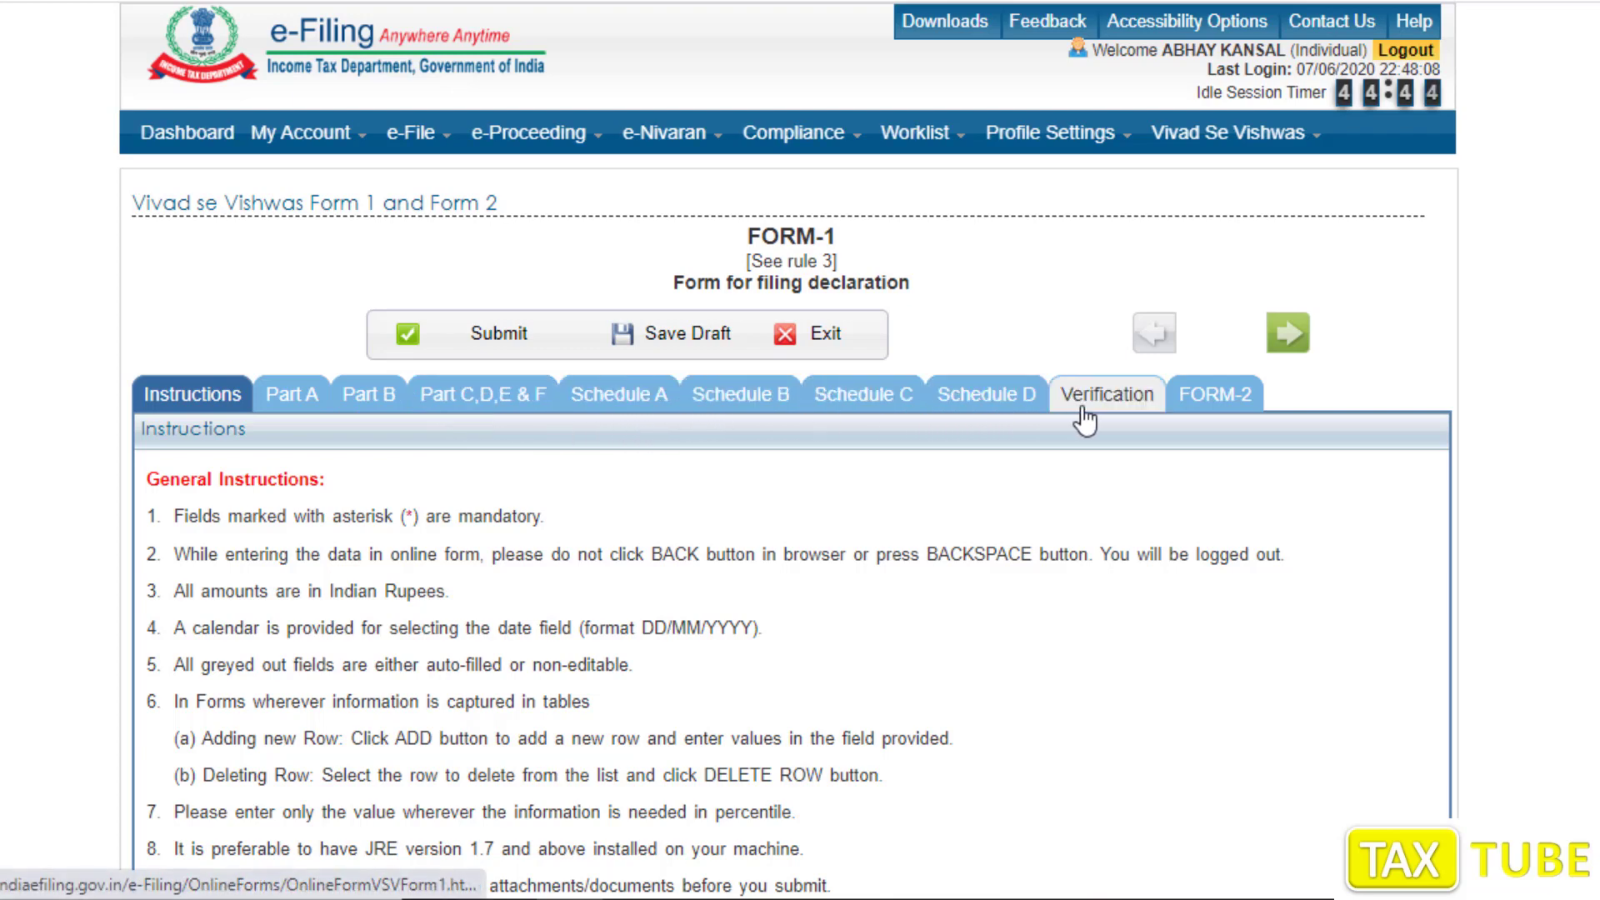
In Part A, answer Yes to whether the applicant is an appellant under section 2 and not ineligible under section 9 of DTVSV
left_click(290, 401)
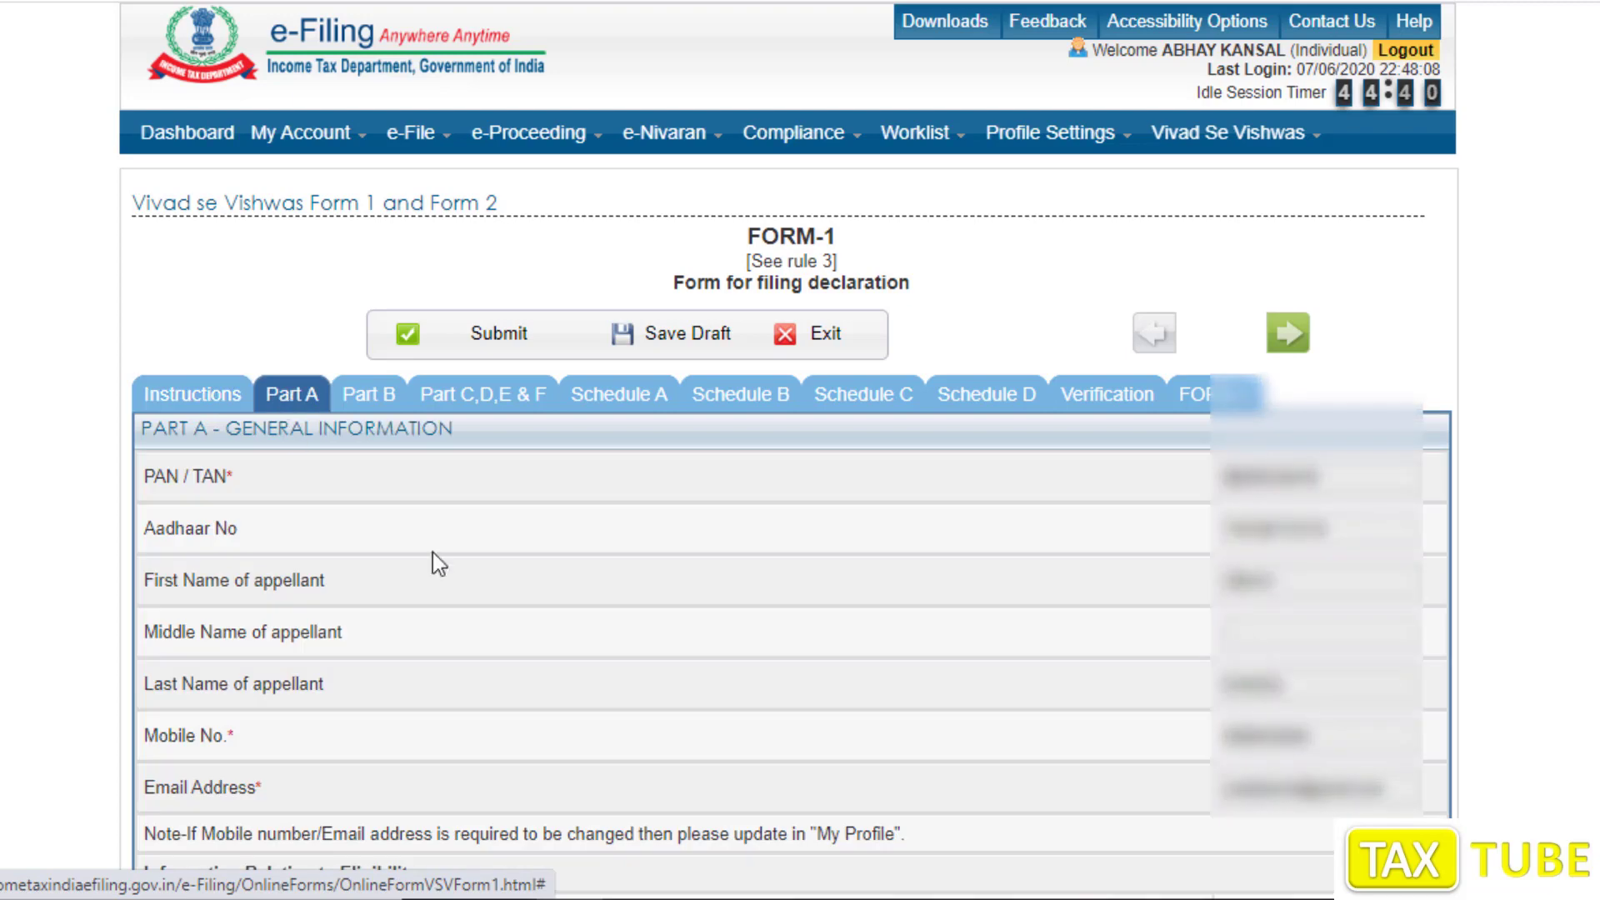
scroll(432, 552, "down", 1)
scroll(788, 450, "down", 3)
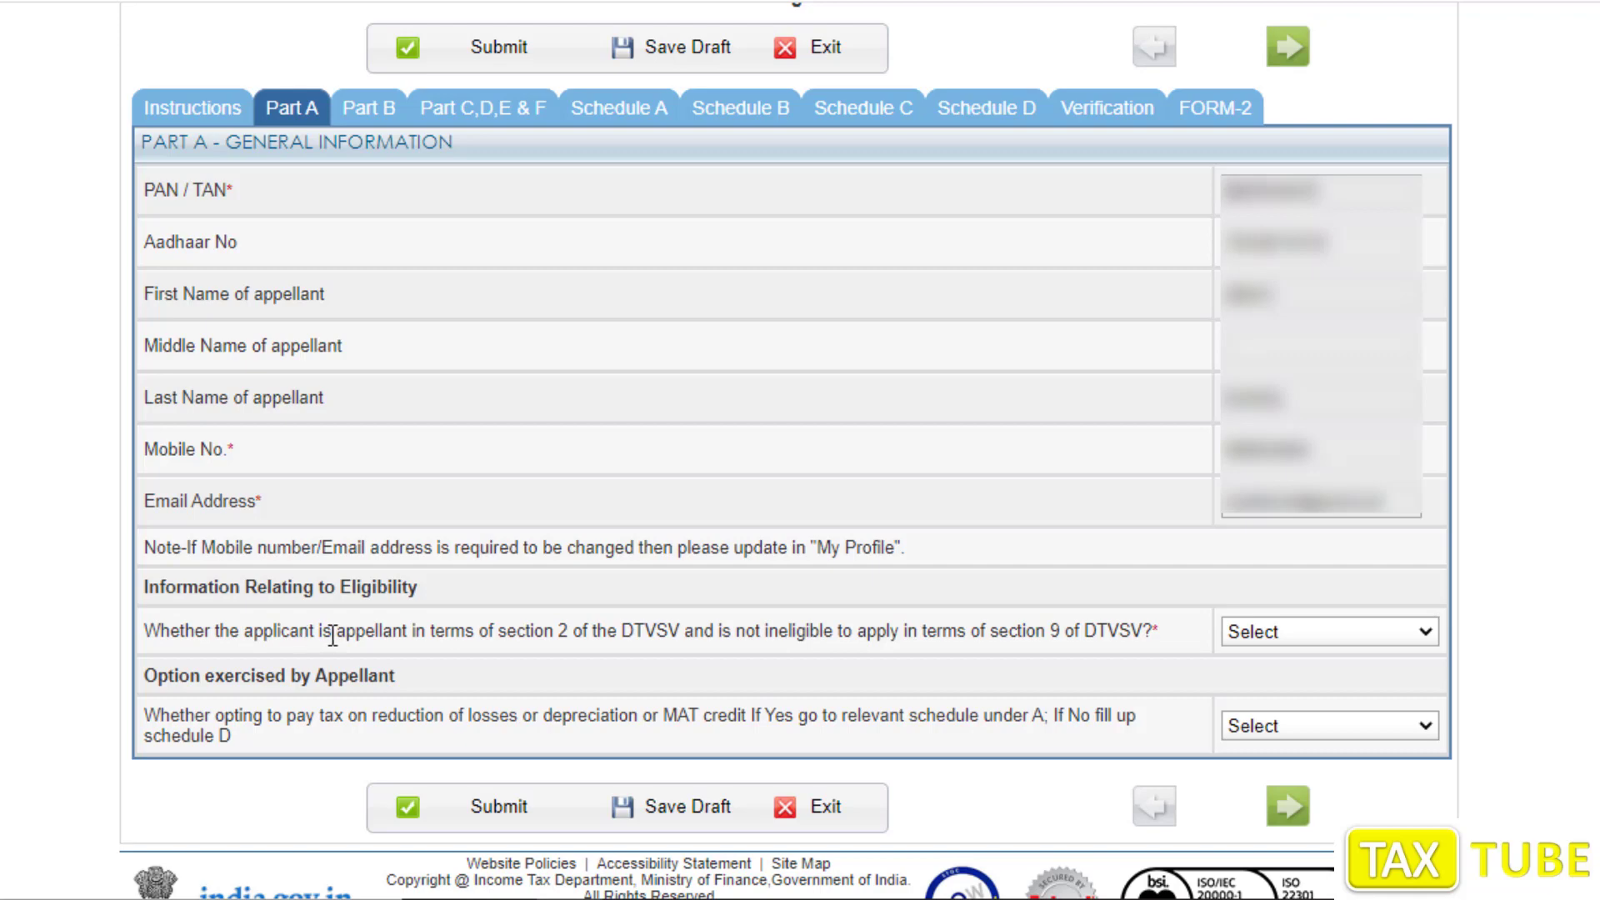
left_click(1293, 633)
left_click(1254, 684)
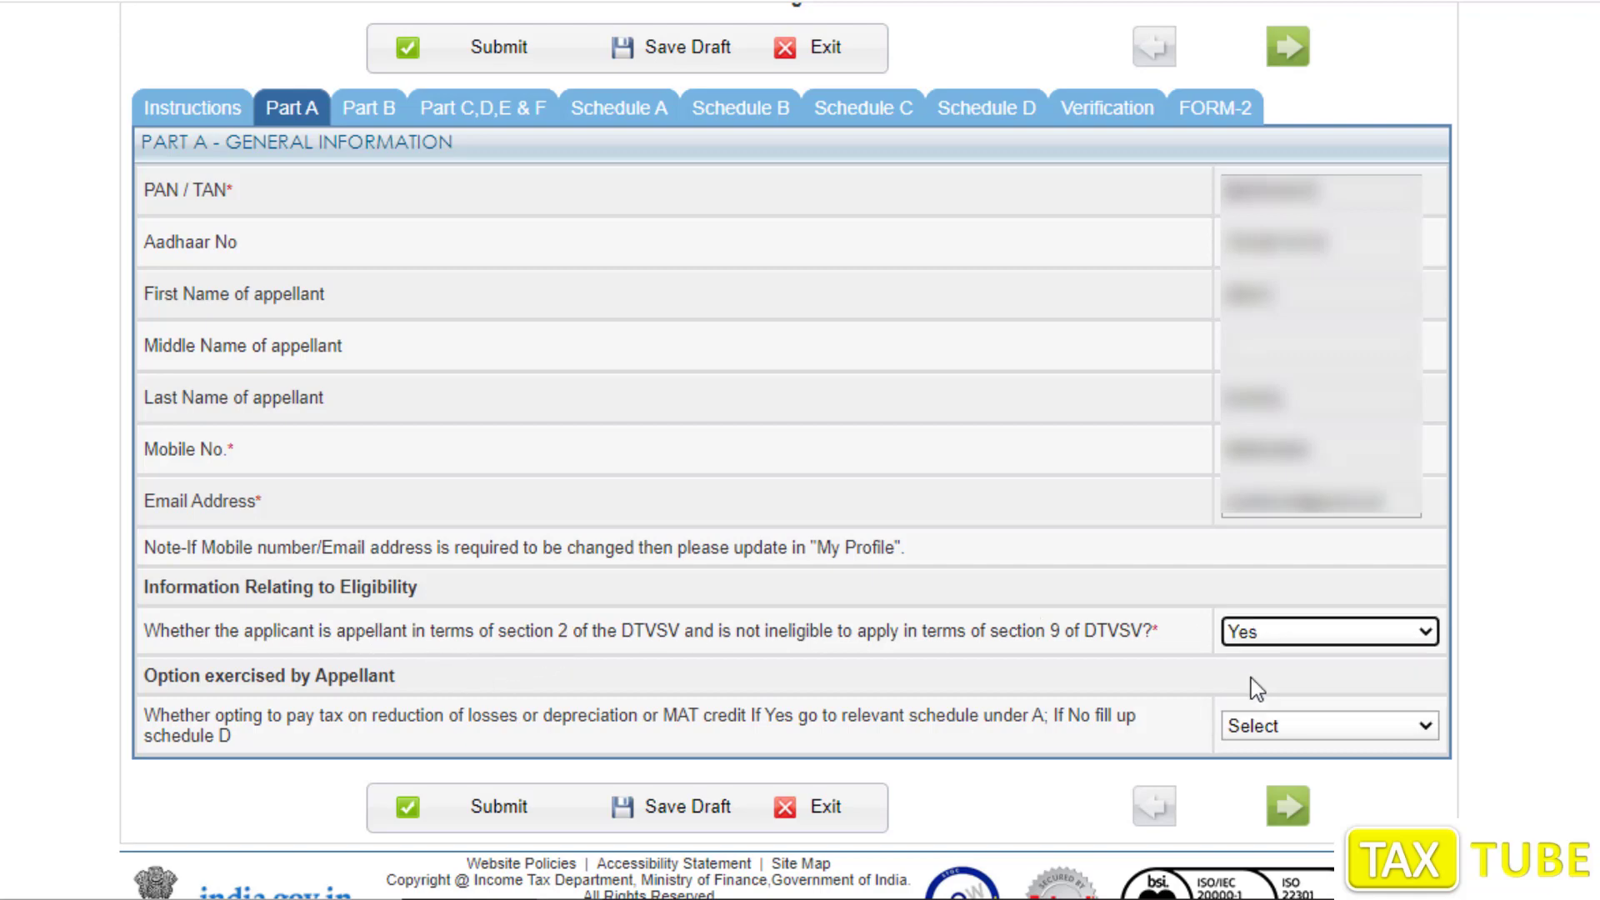
left_click(1267, 632)
left_click(870, 442)
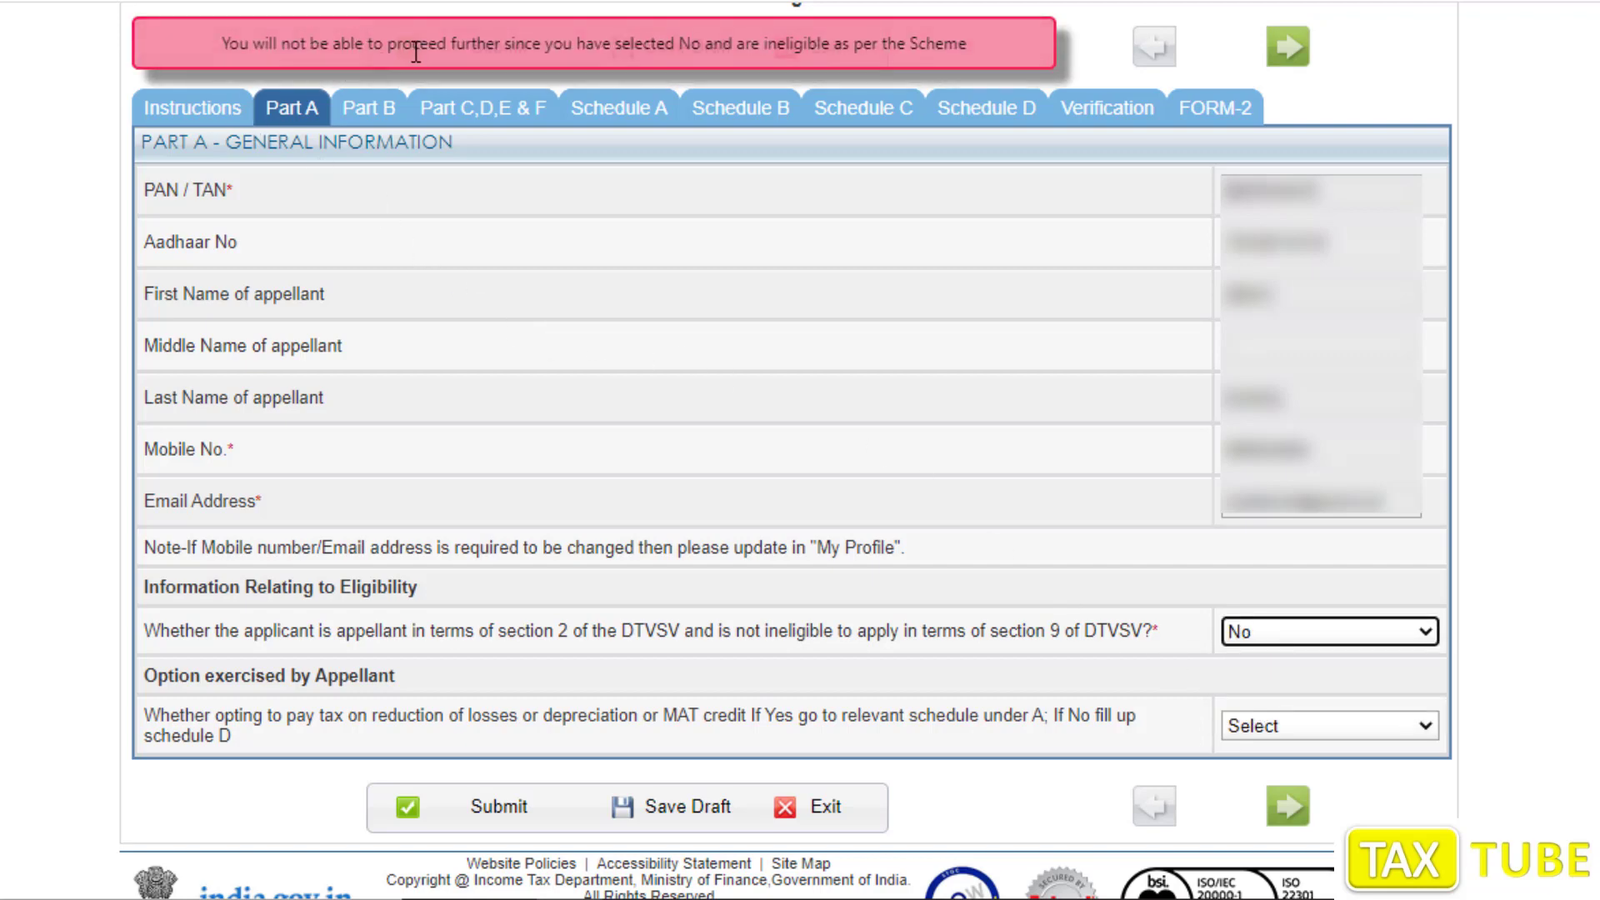
left_click(1306, 638)
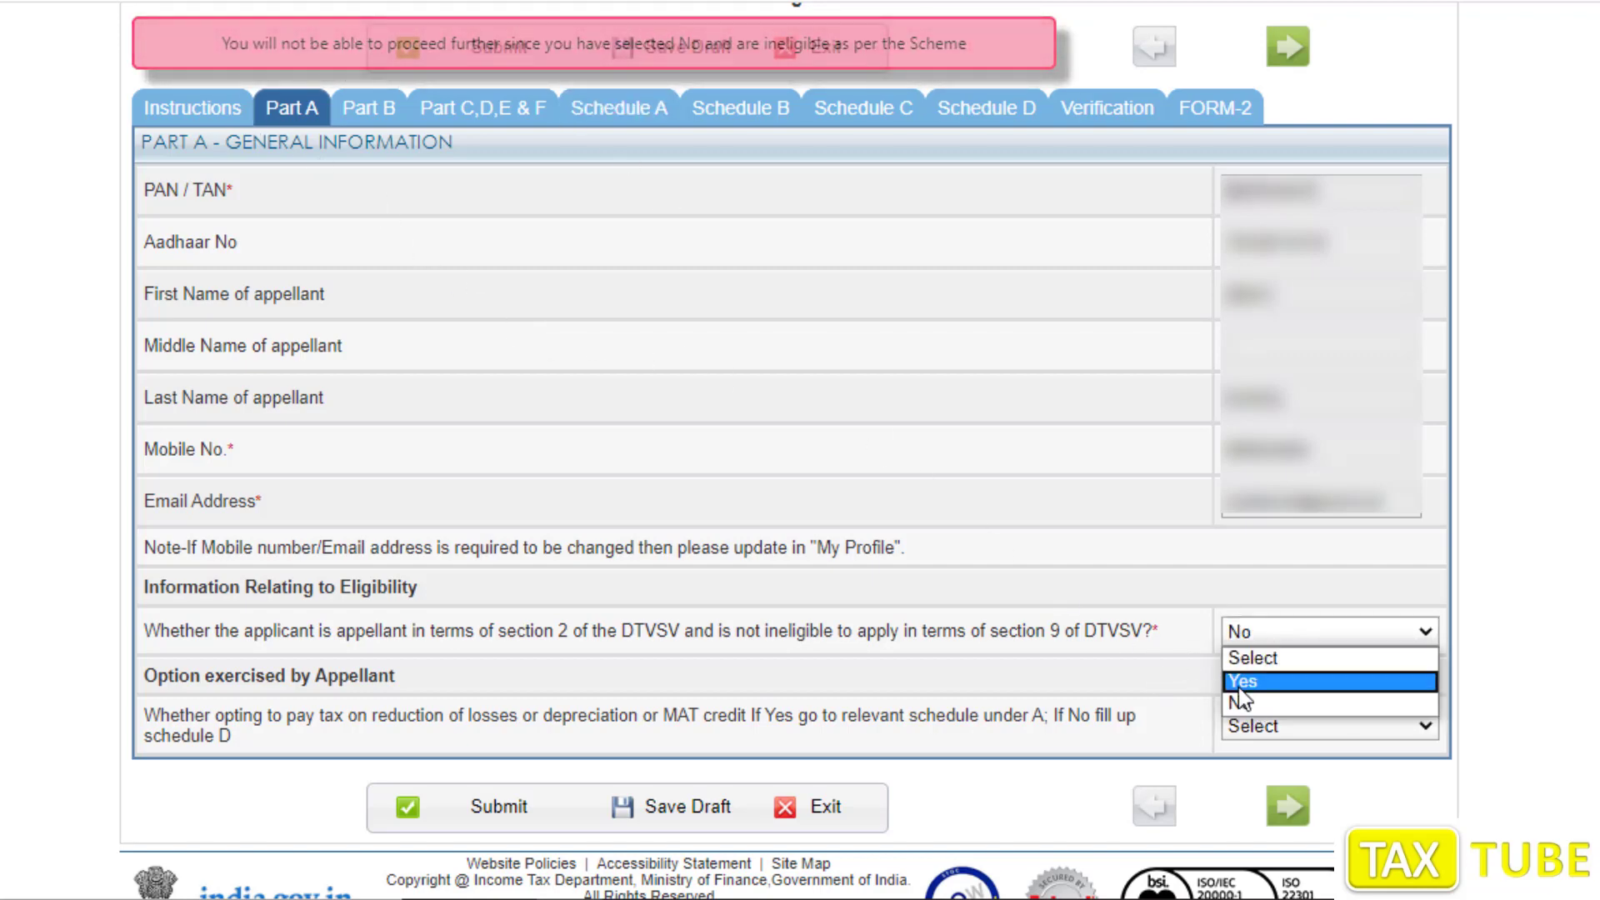
left_click(1240, 679)
left_click(1097, 676)
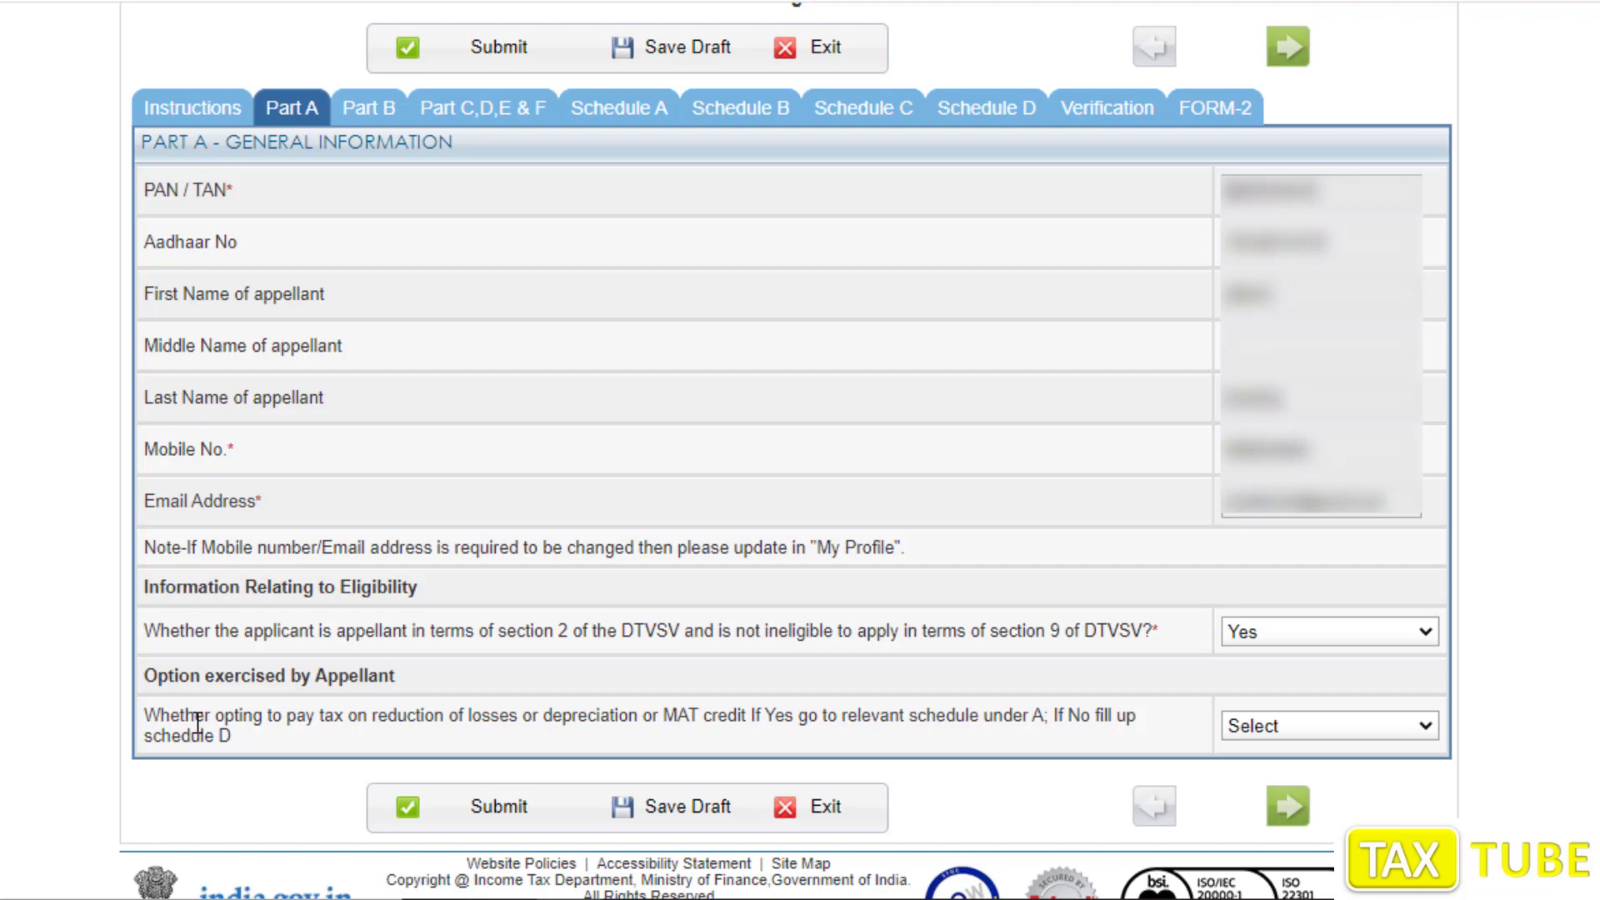
Answer Yes to opting to pay tax on reduction of losses, depreciation or MAT credit in Part A
left_click(1283, 725)
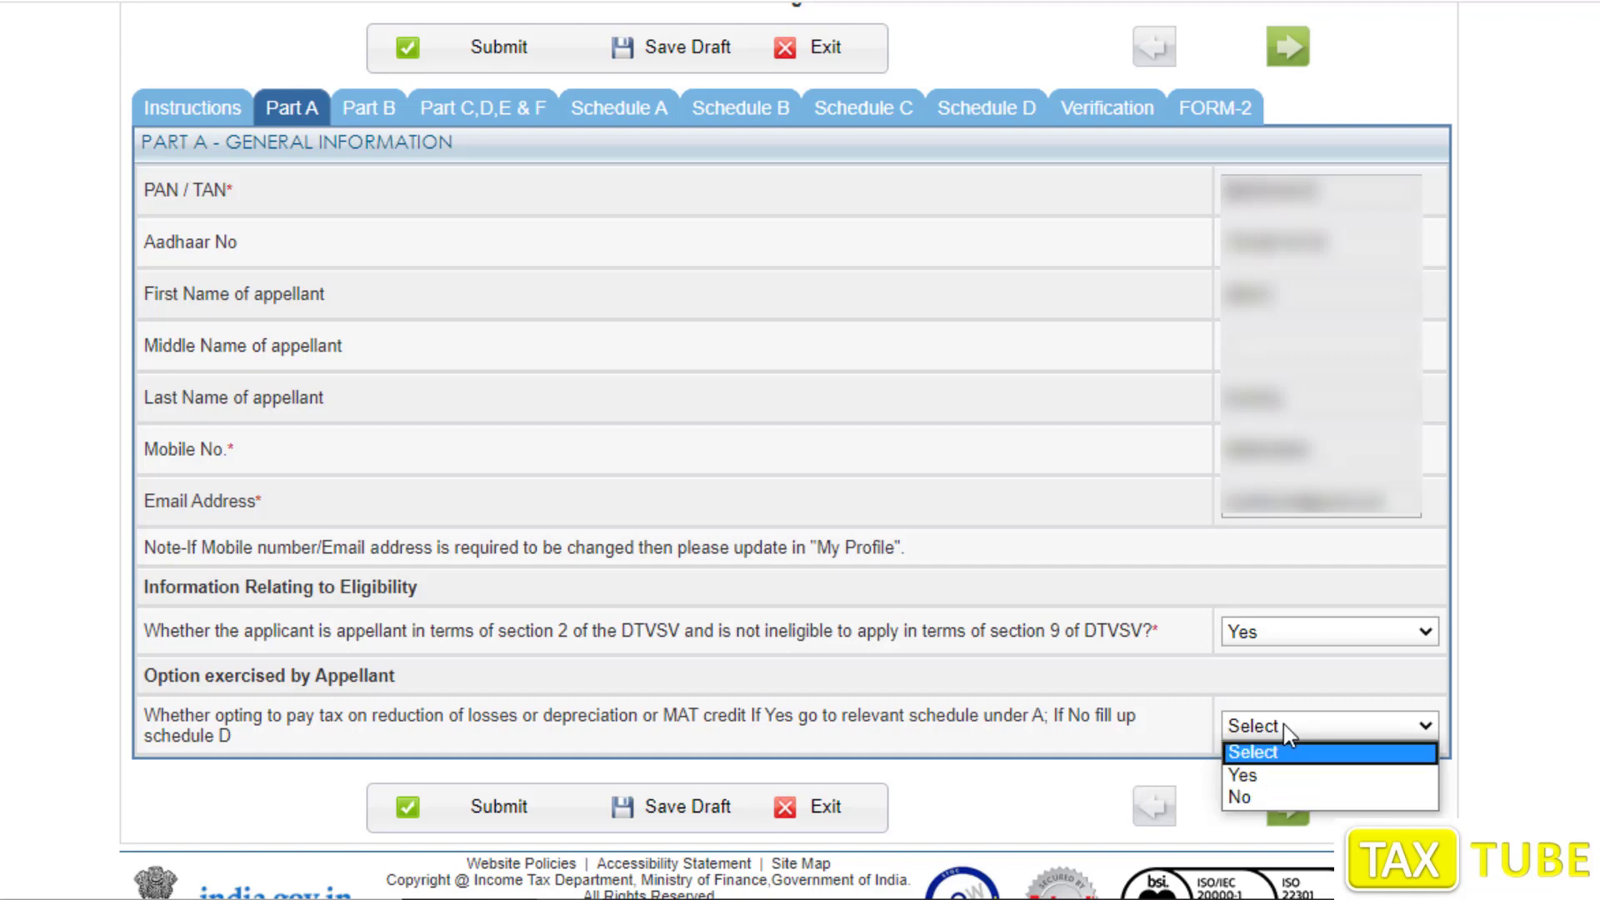
left_click(1257, 798)
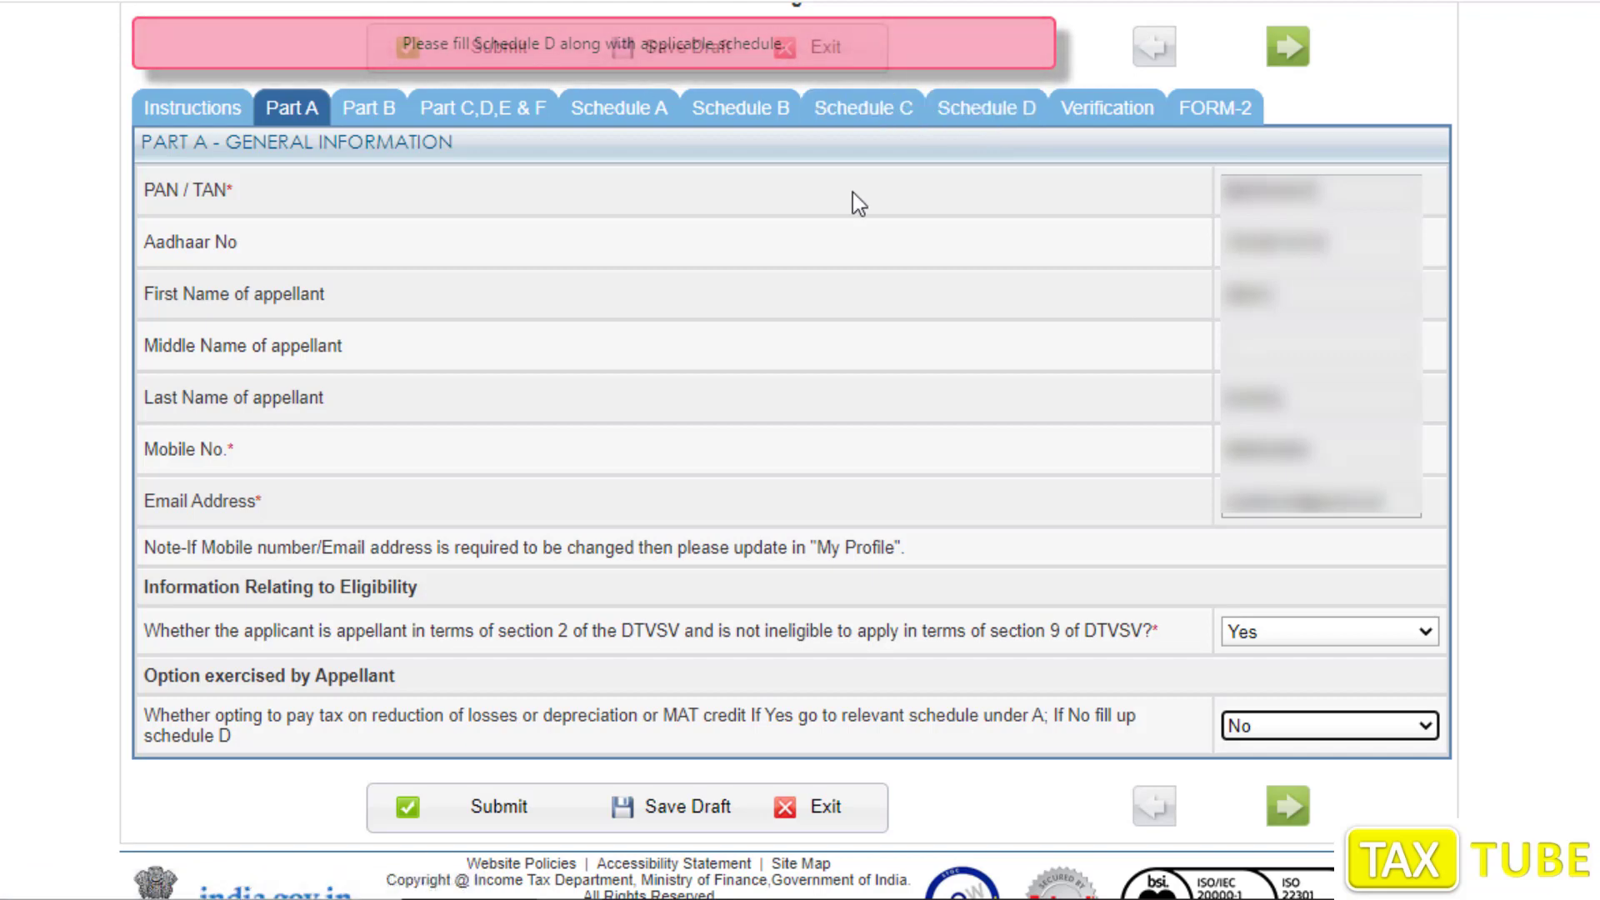
left_click(1298, 728)
left_click(1267, 775)
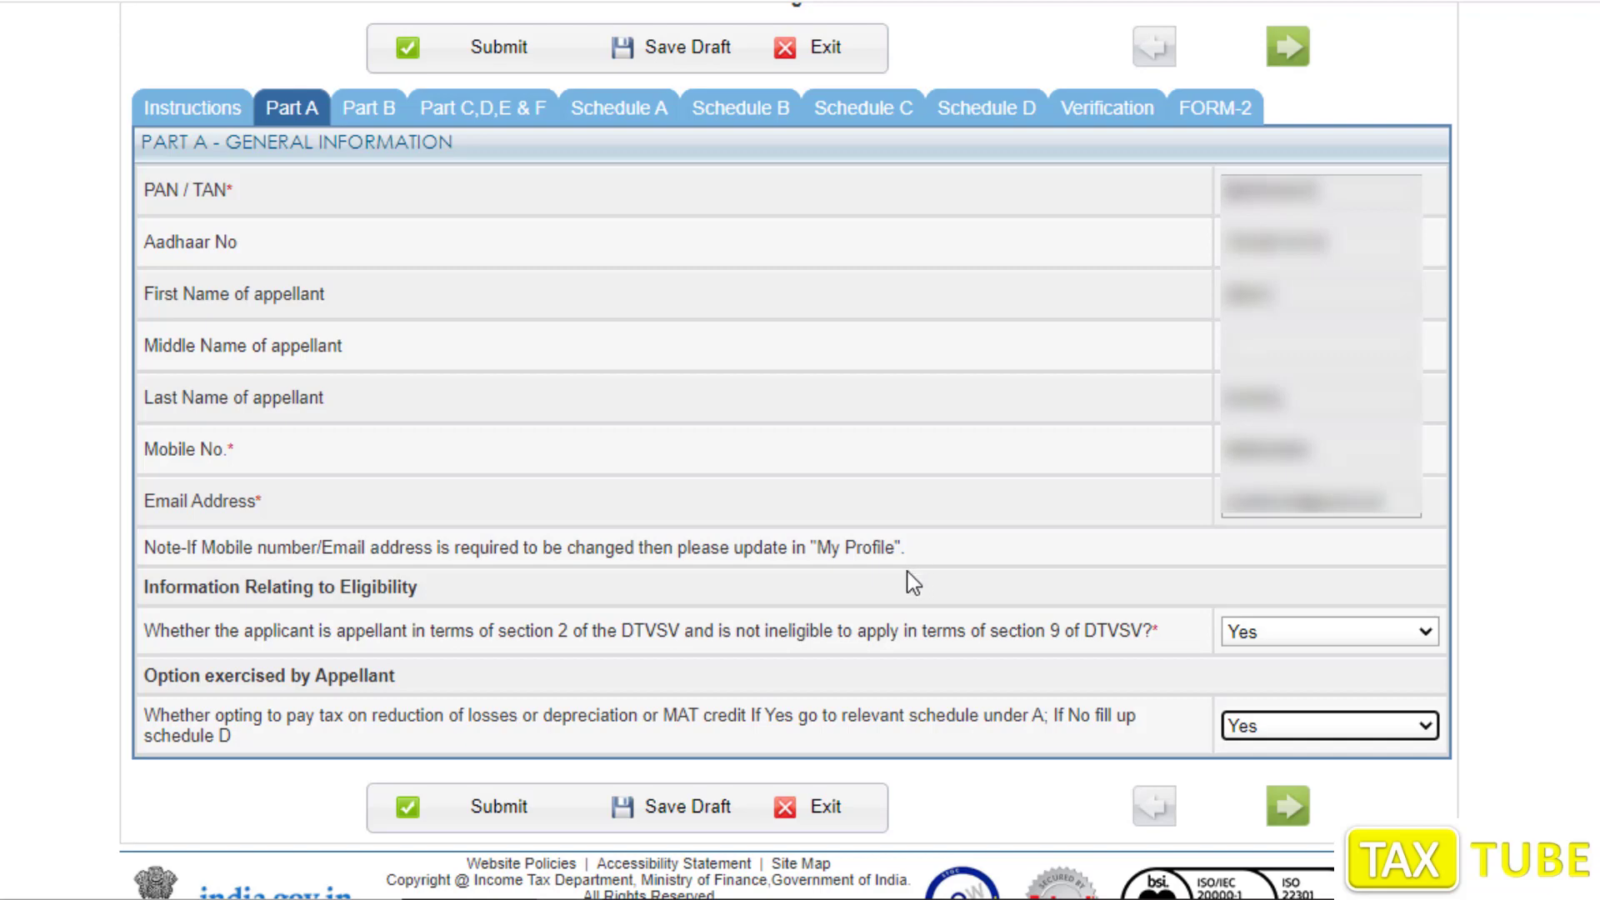
In Part B, set the nature of tax arrear in the first dispute row to Disputed Tax
left_click(361, 110)
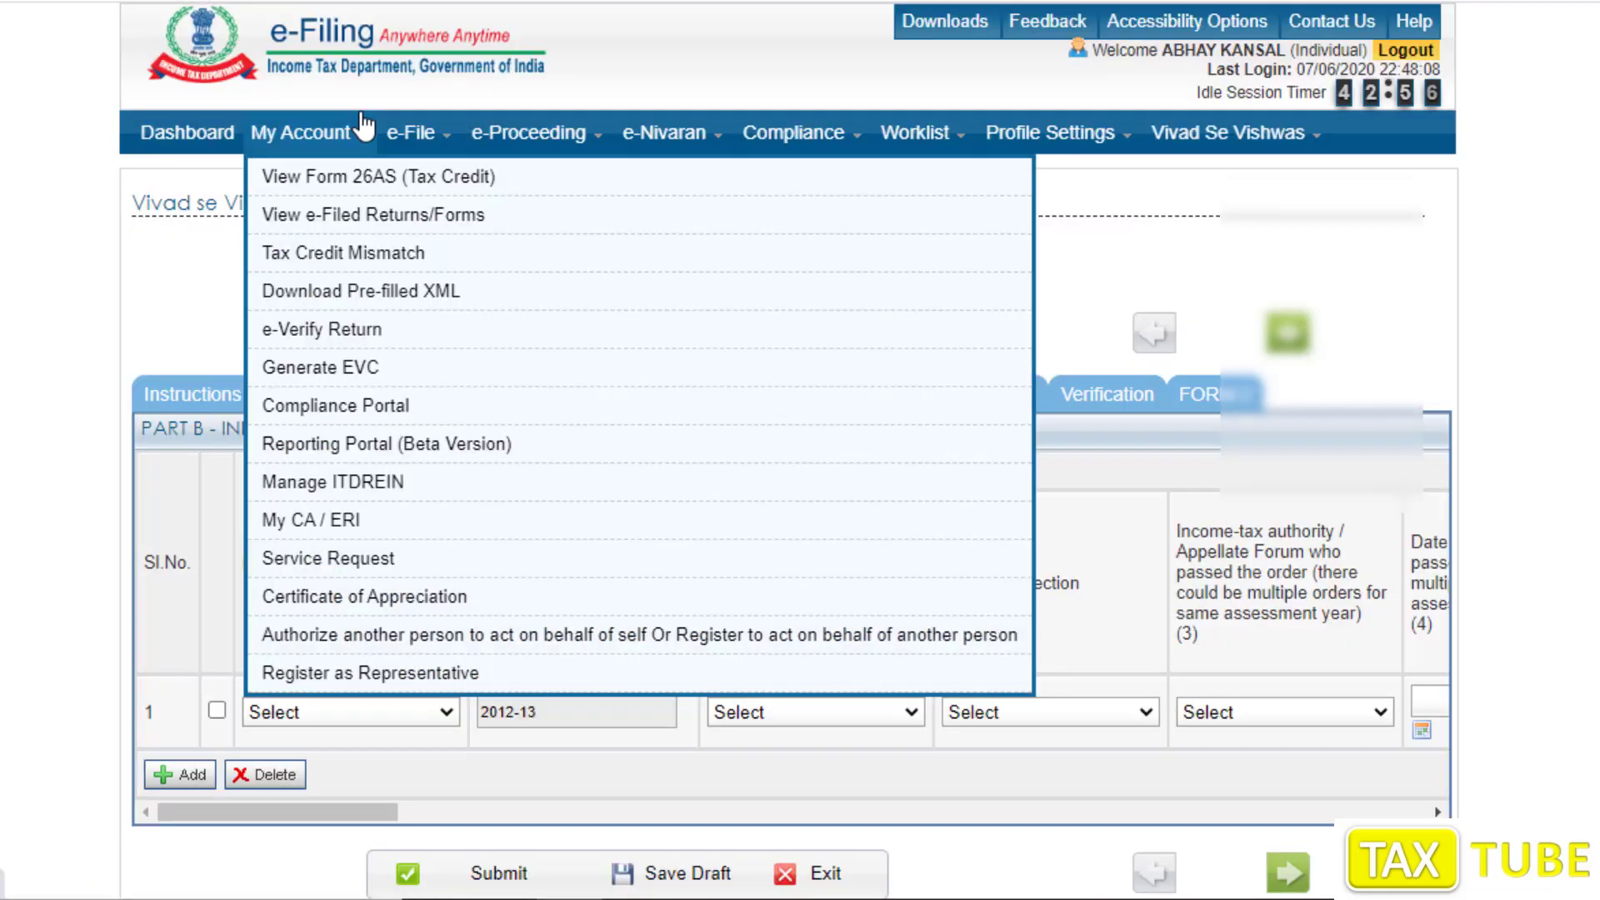
scroll(1550, 362, "down", 3)
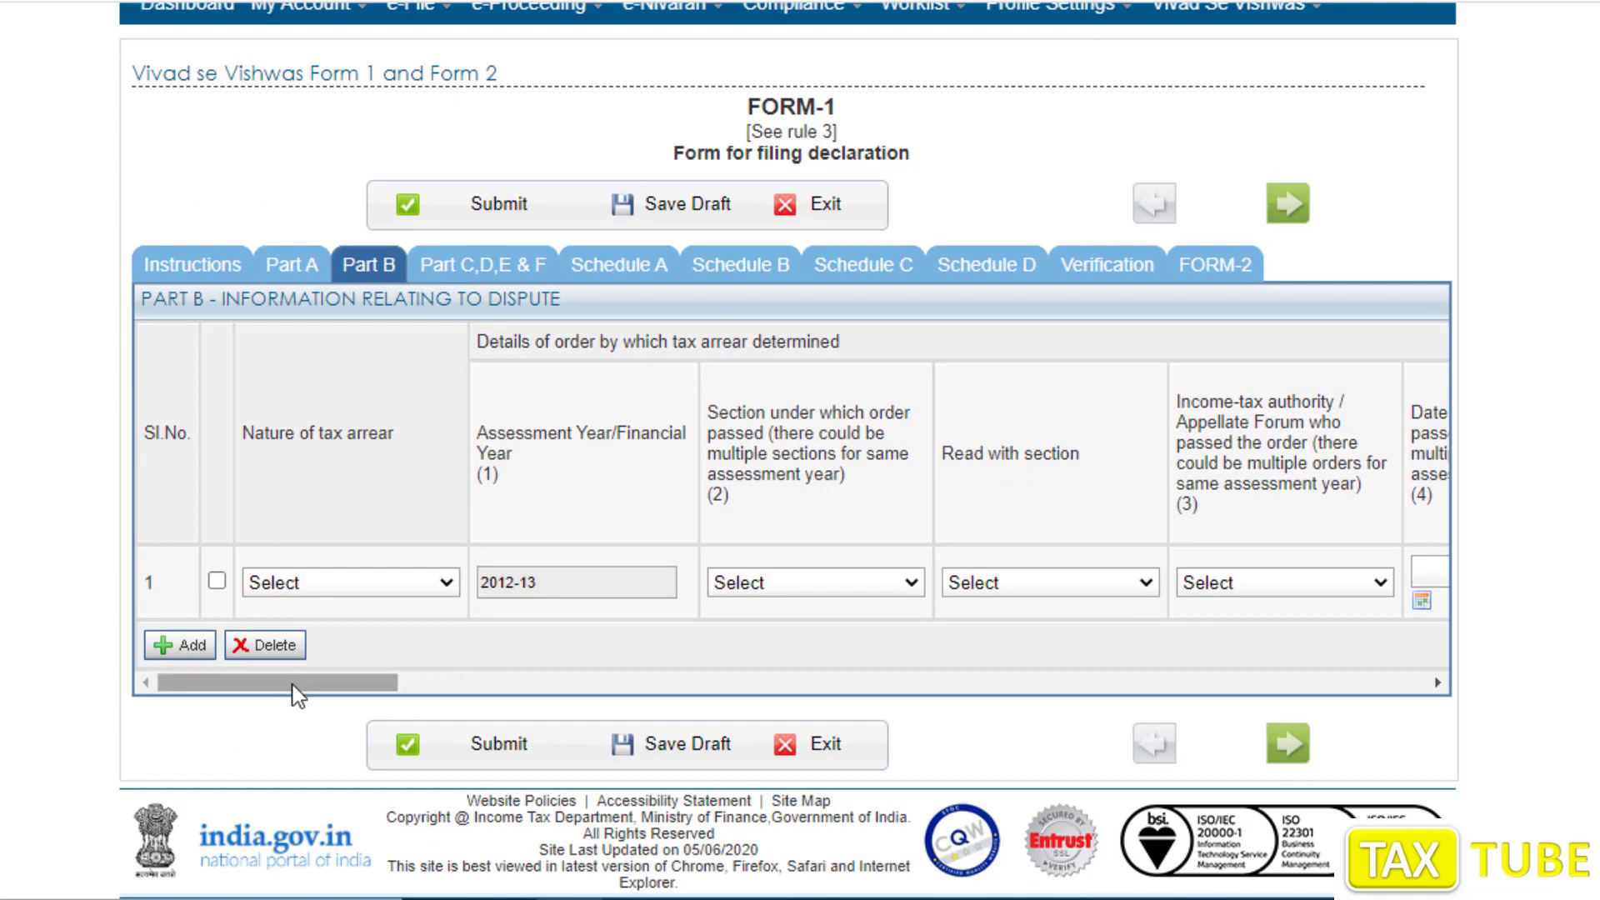
left_click_drag(388, 683, 254, 672)
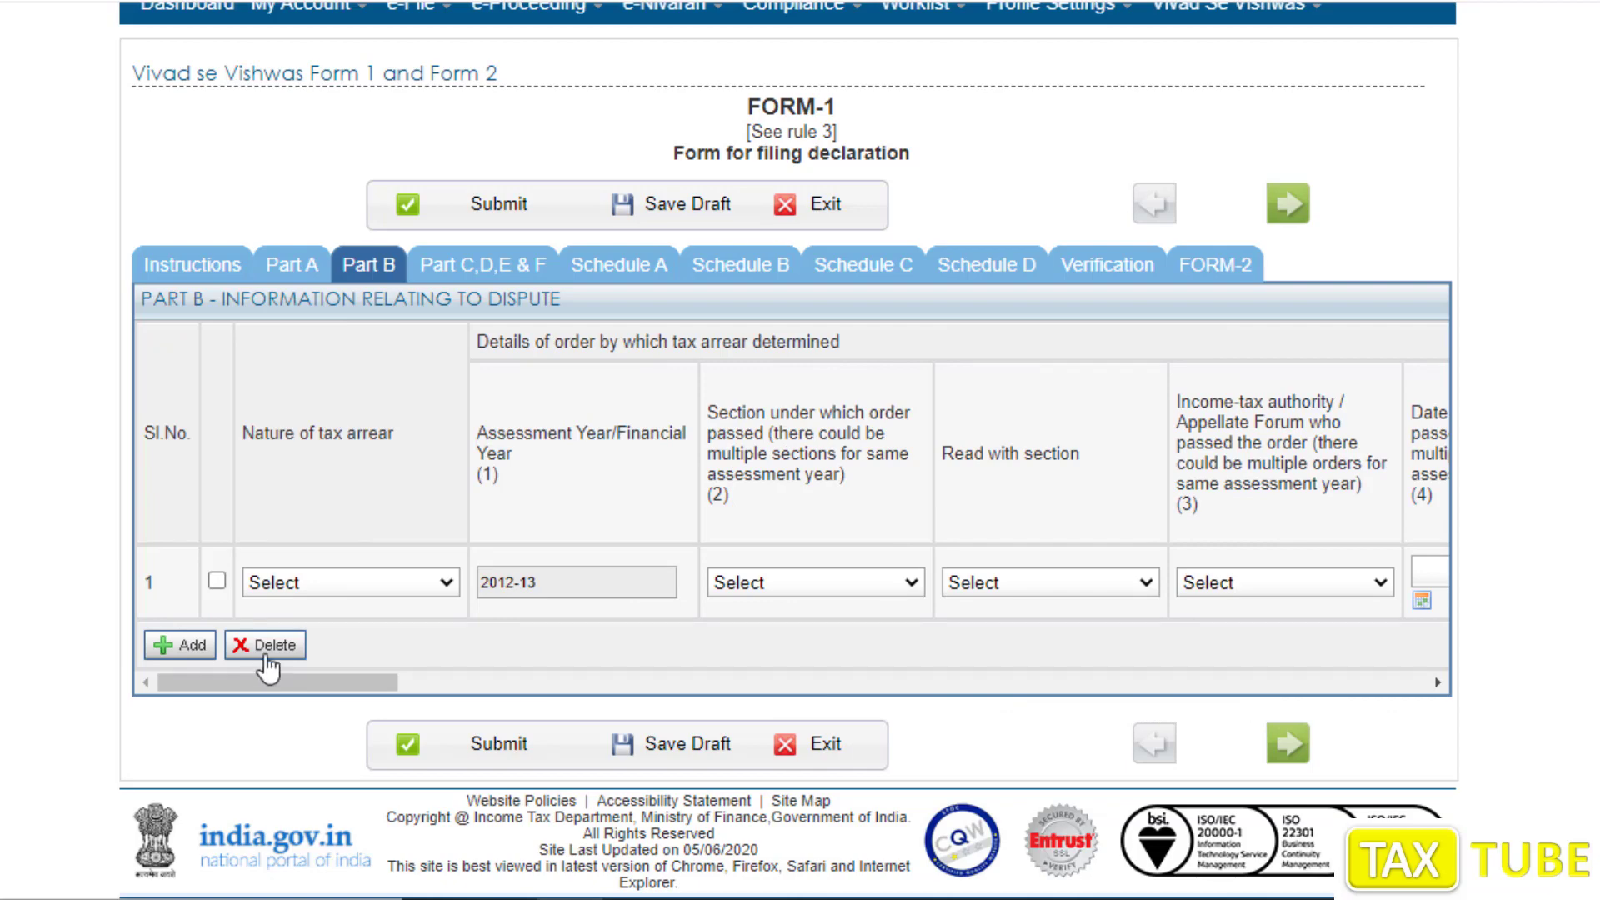
left_click(319, 588)
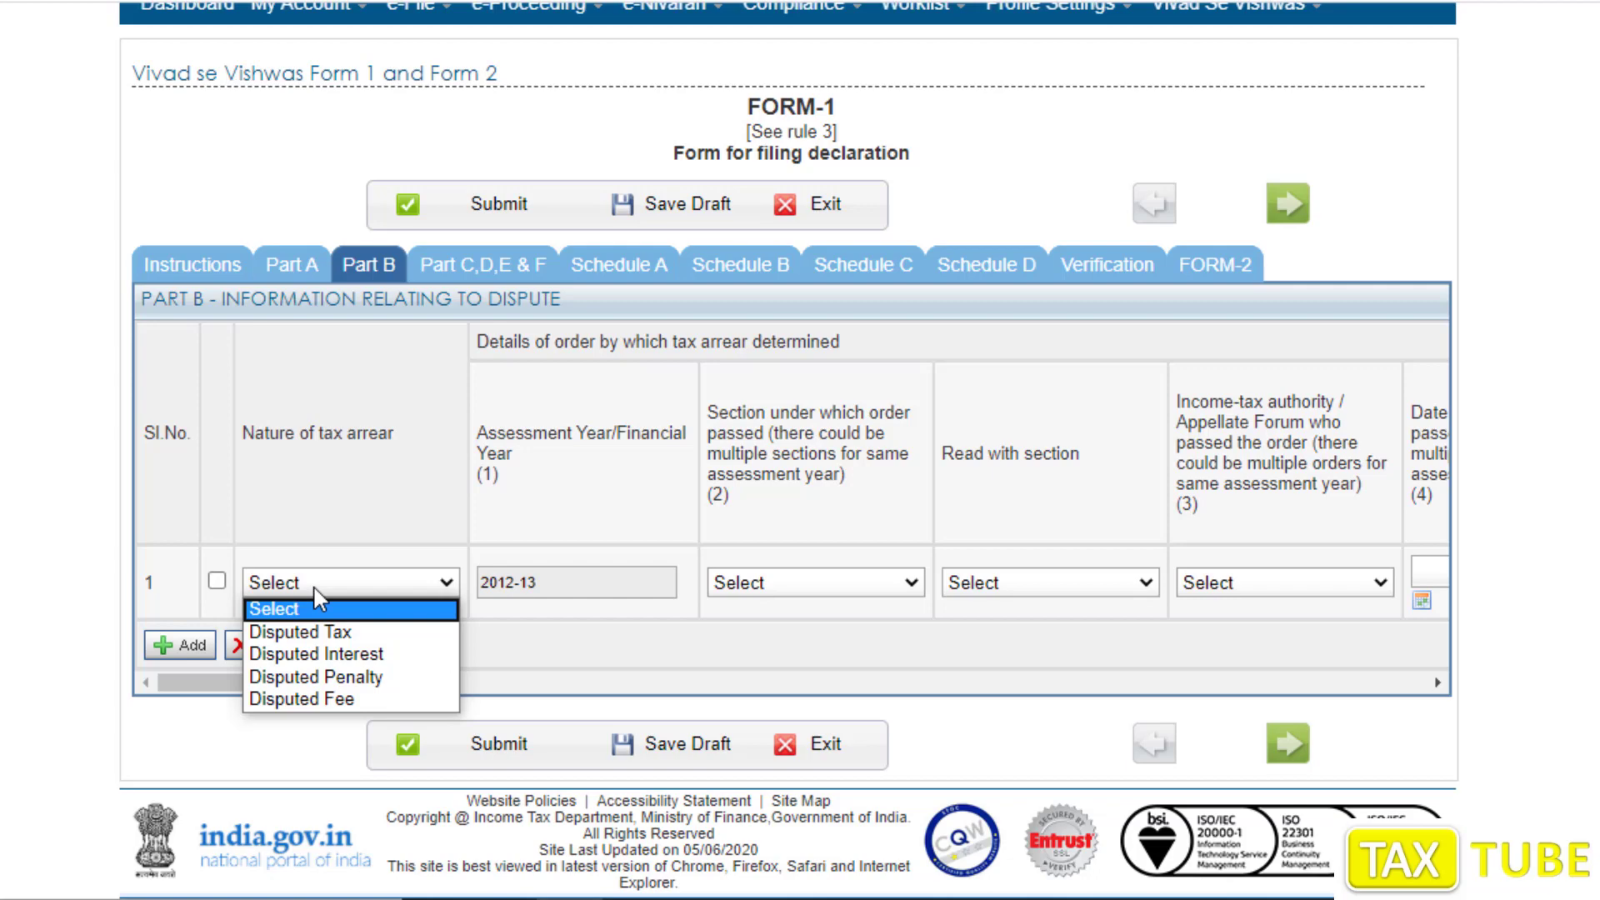
left_click(343, 677)
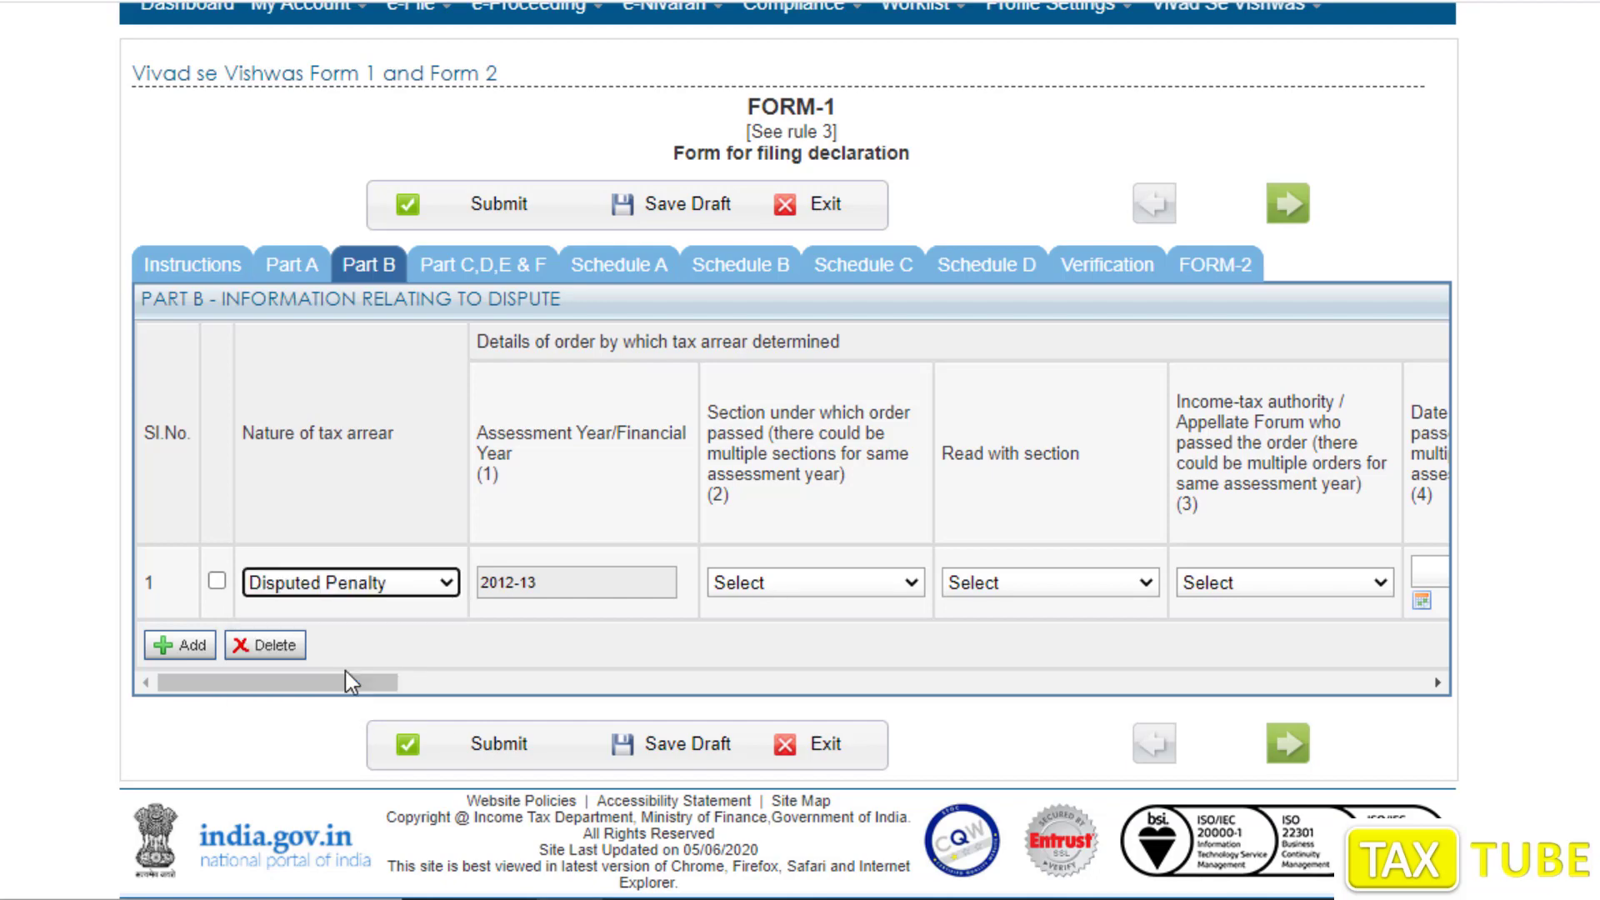
left_click(355, 597)
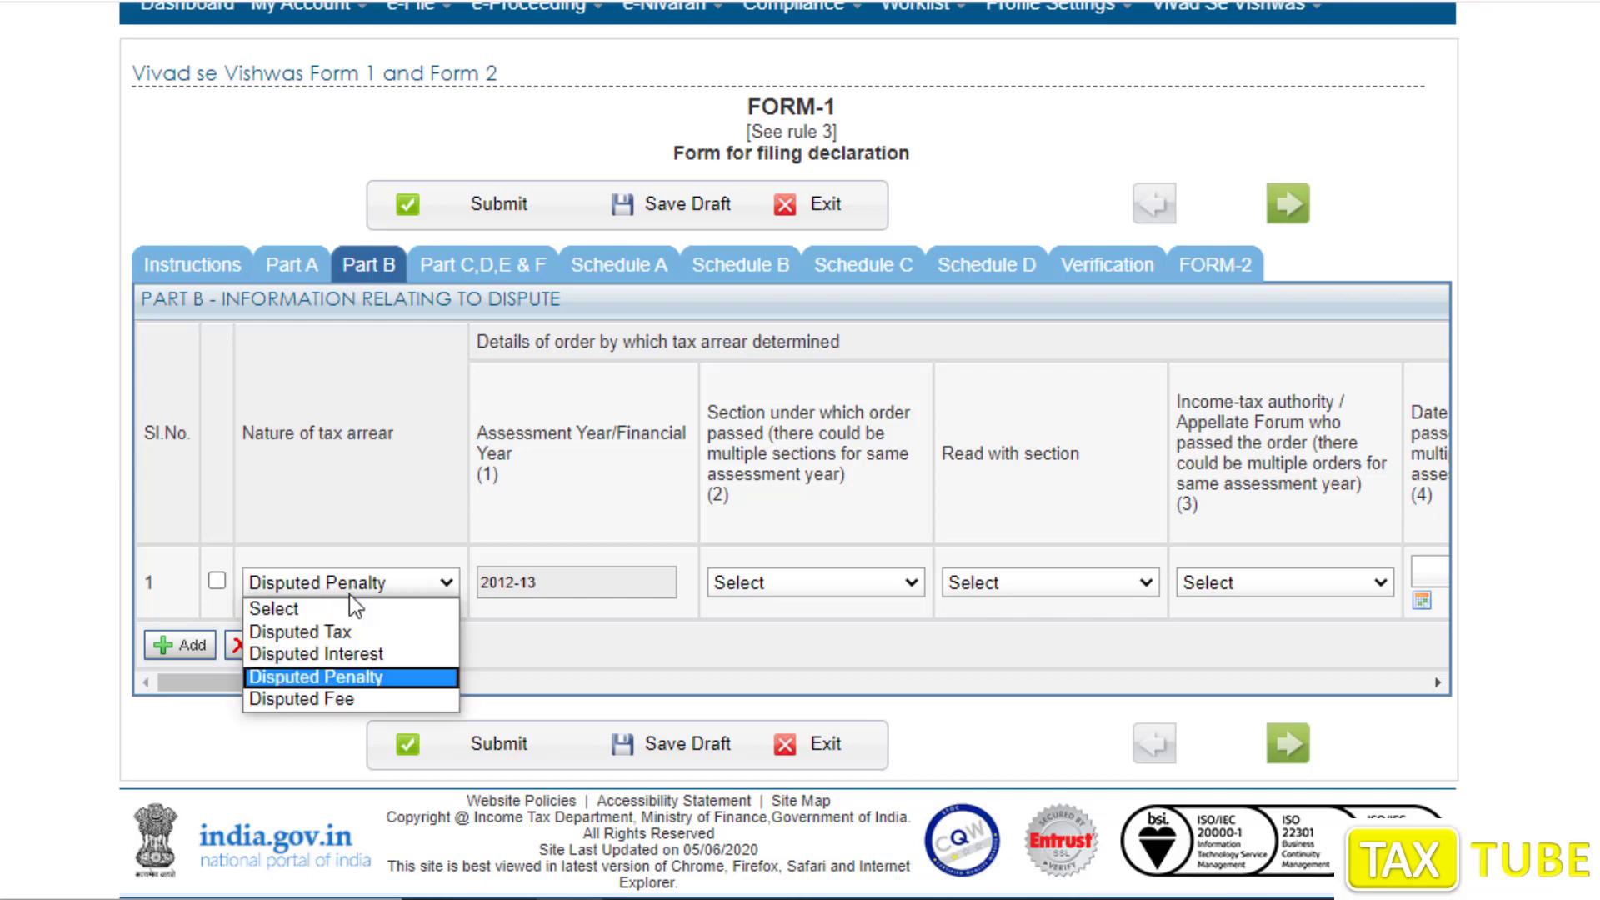
left_click(348, 631)
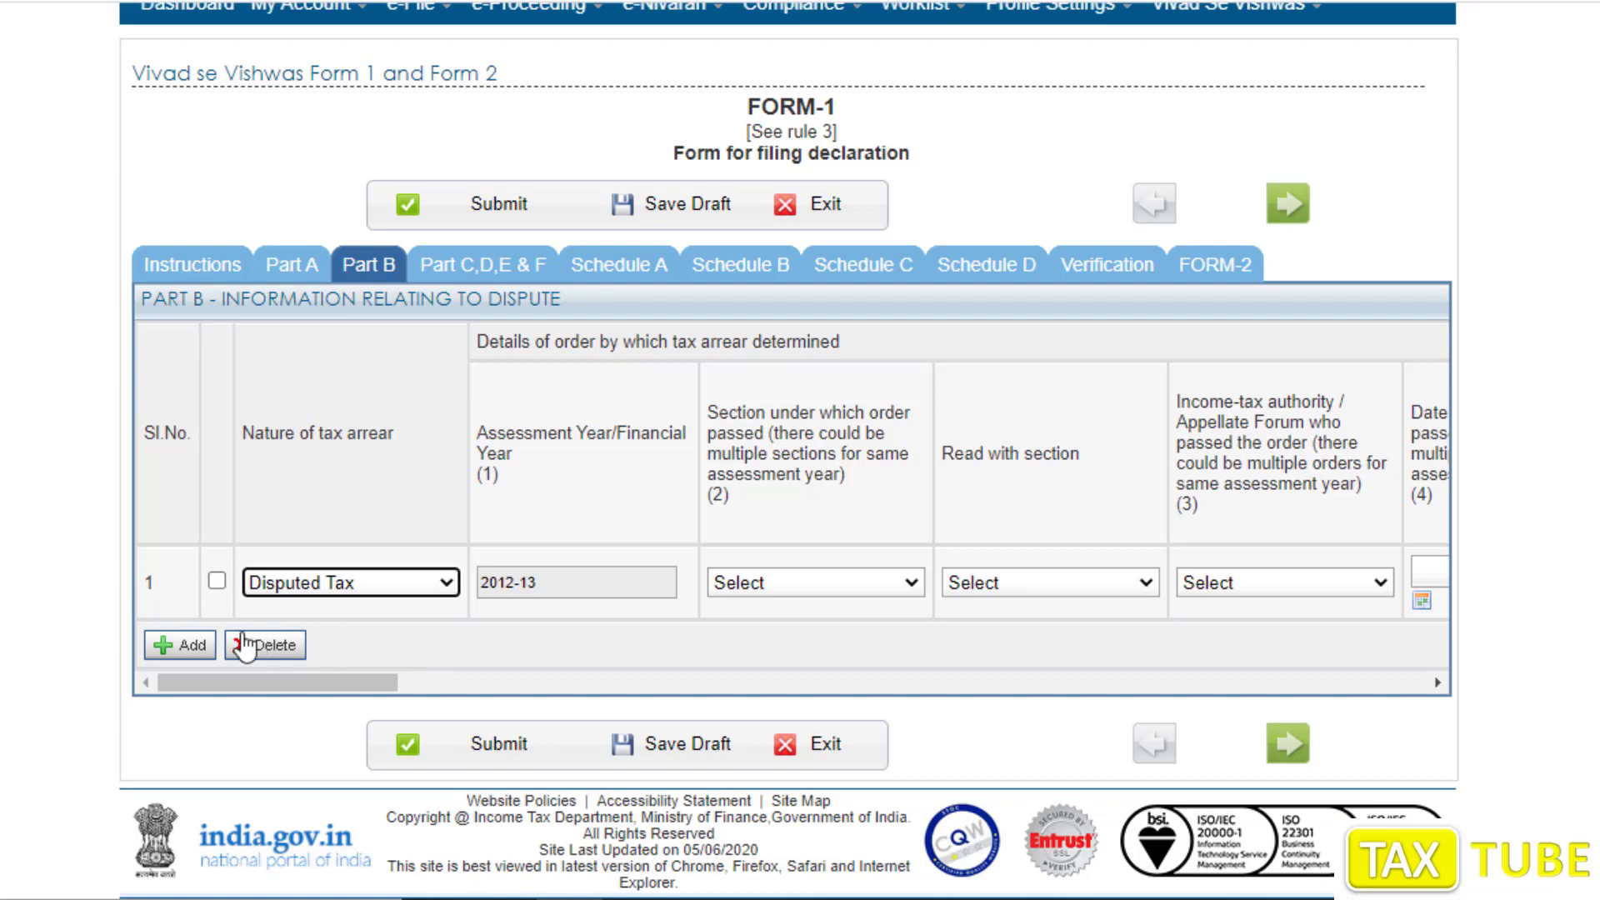
Add a second dispute row with Disputed Penalty as the nature of tax arrear and delete that row again
left_click(177, 645)
left_click(297, 658)
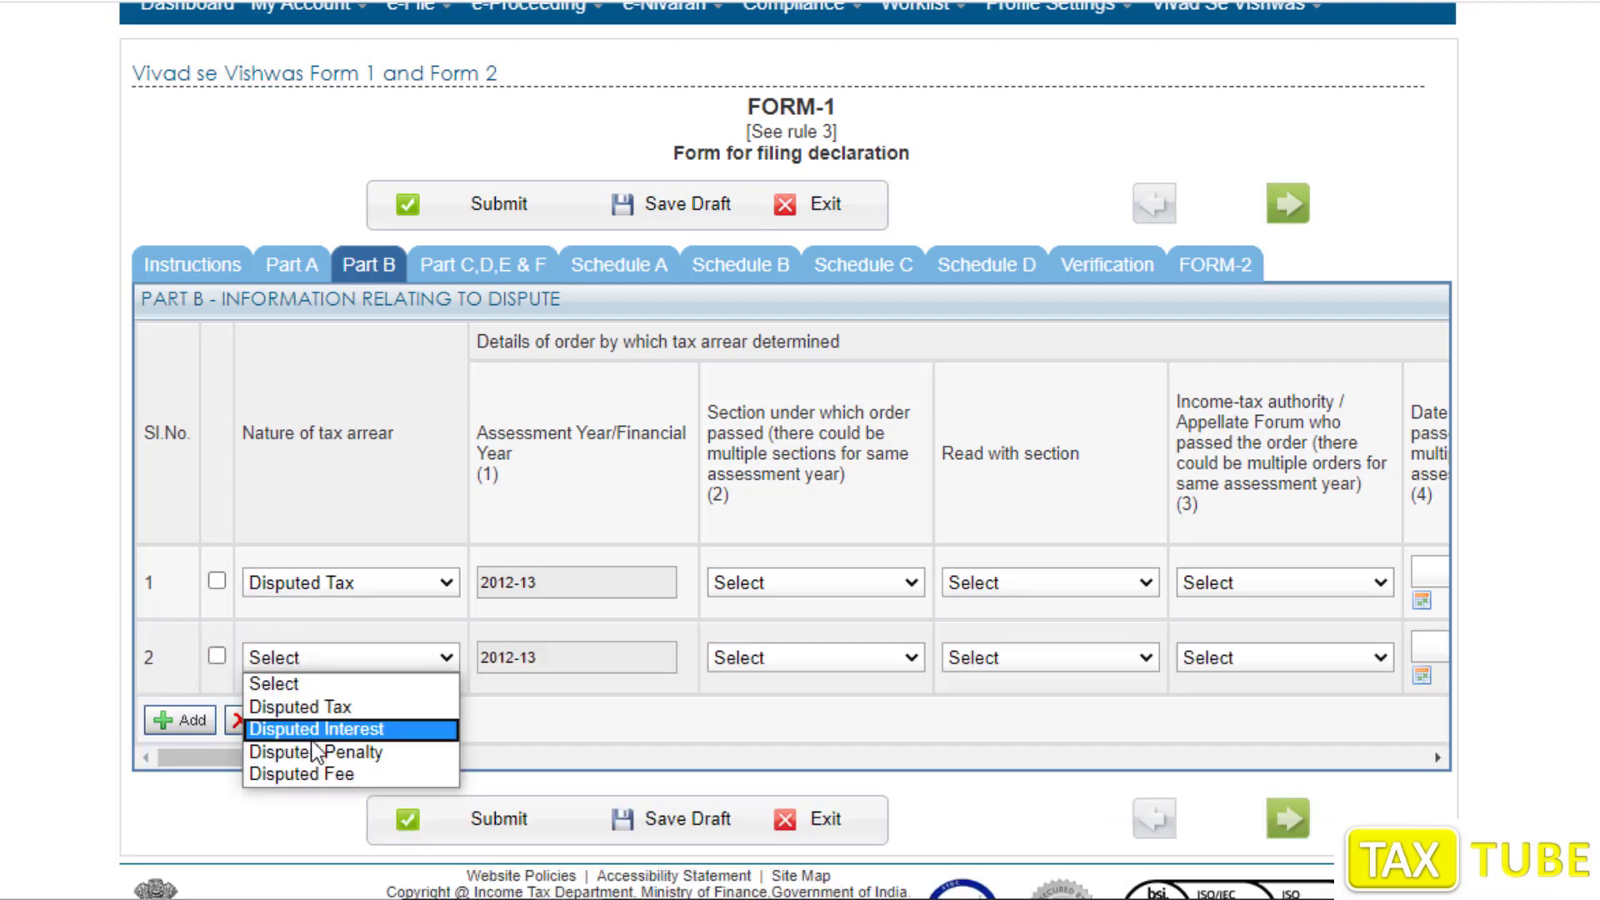
left_click(306, 755)
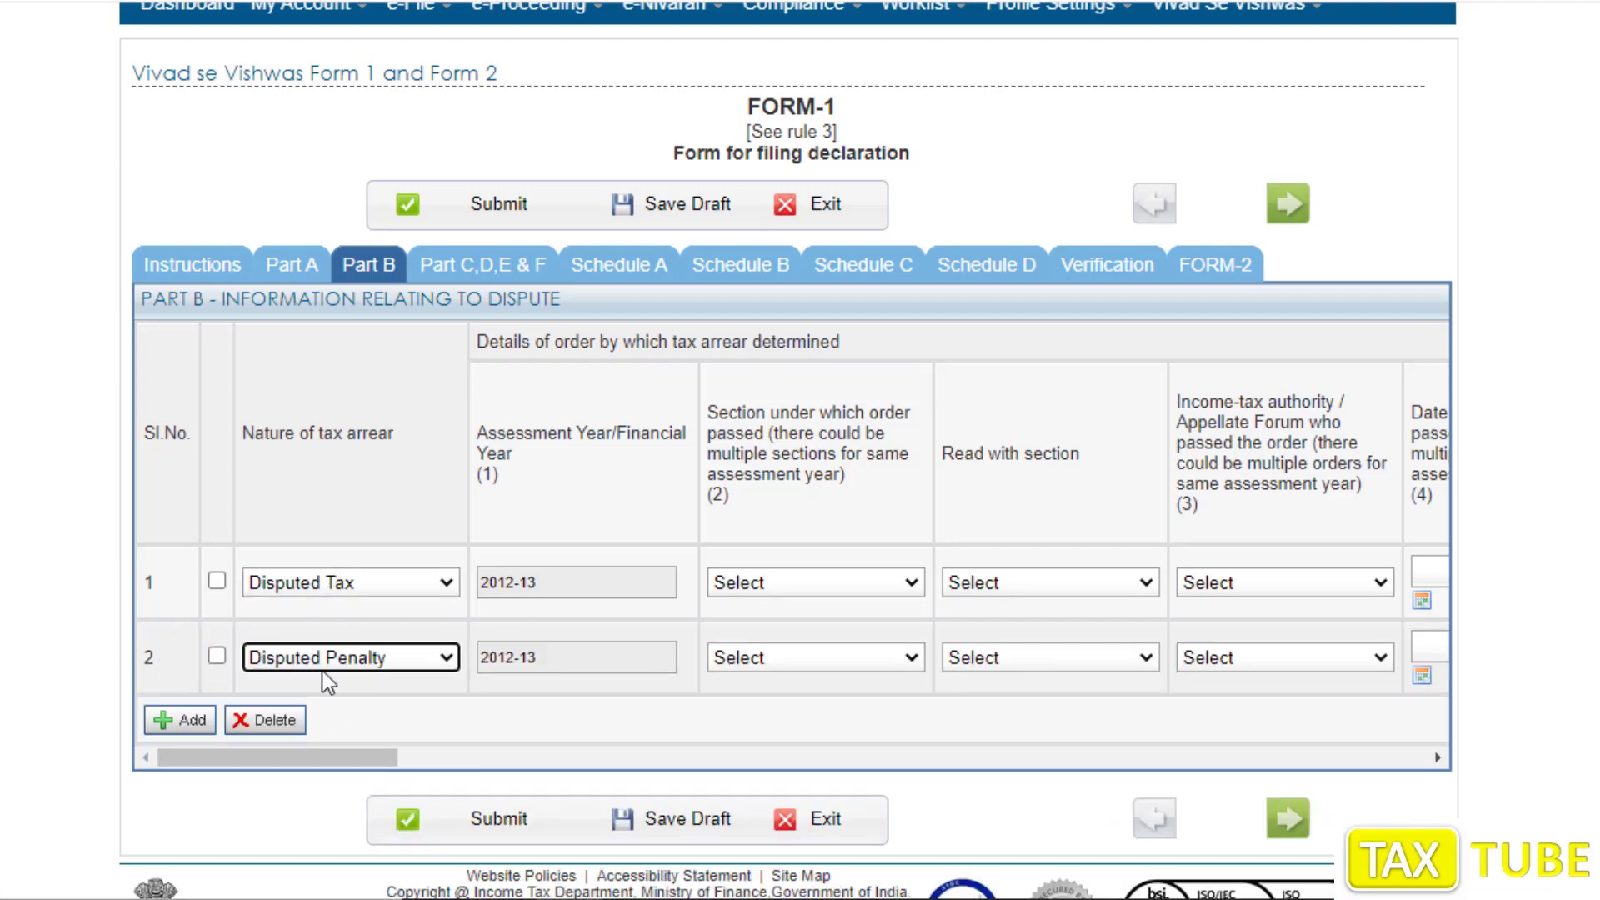
left_click(217, 655)
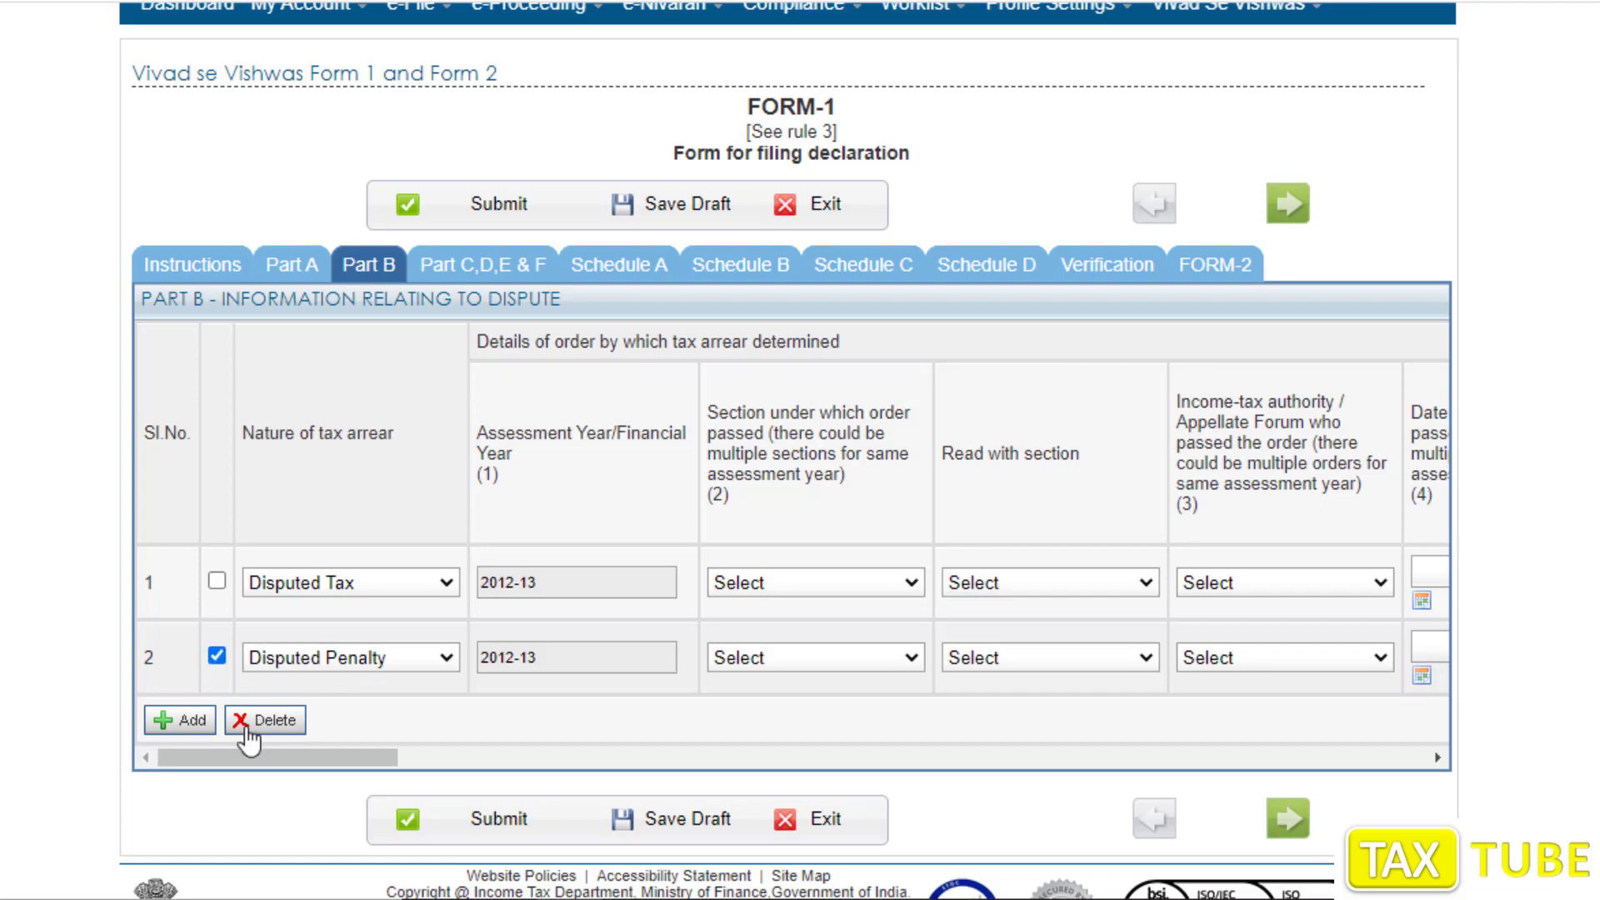
left_click(255, 721)
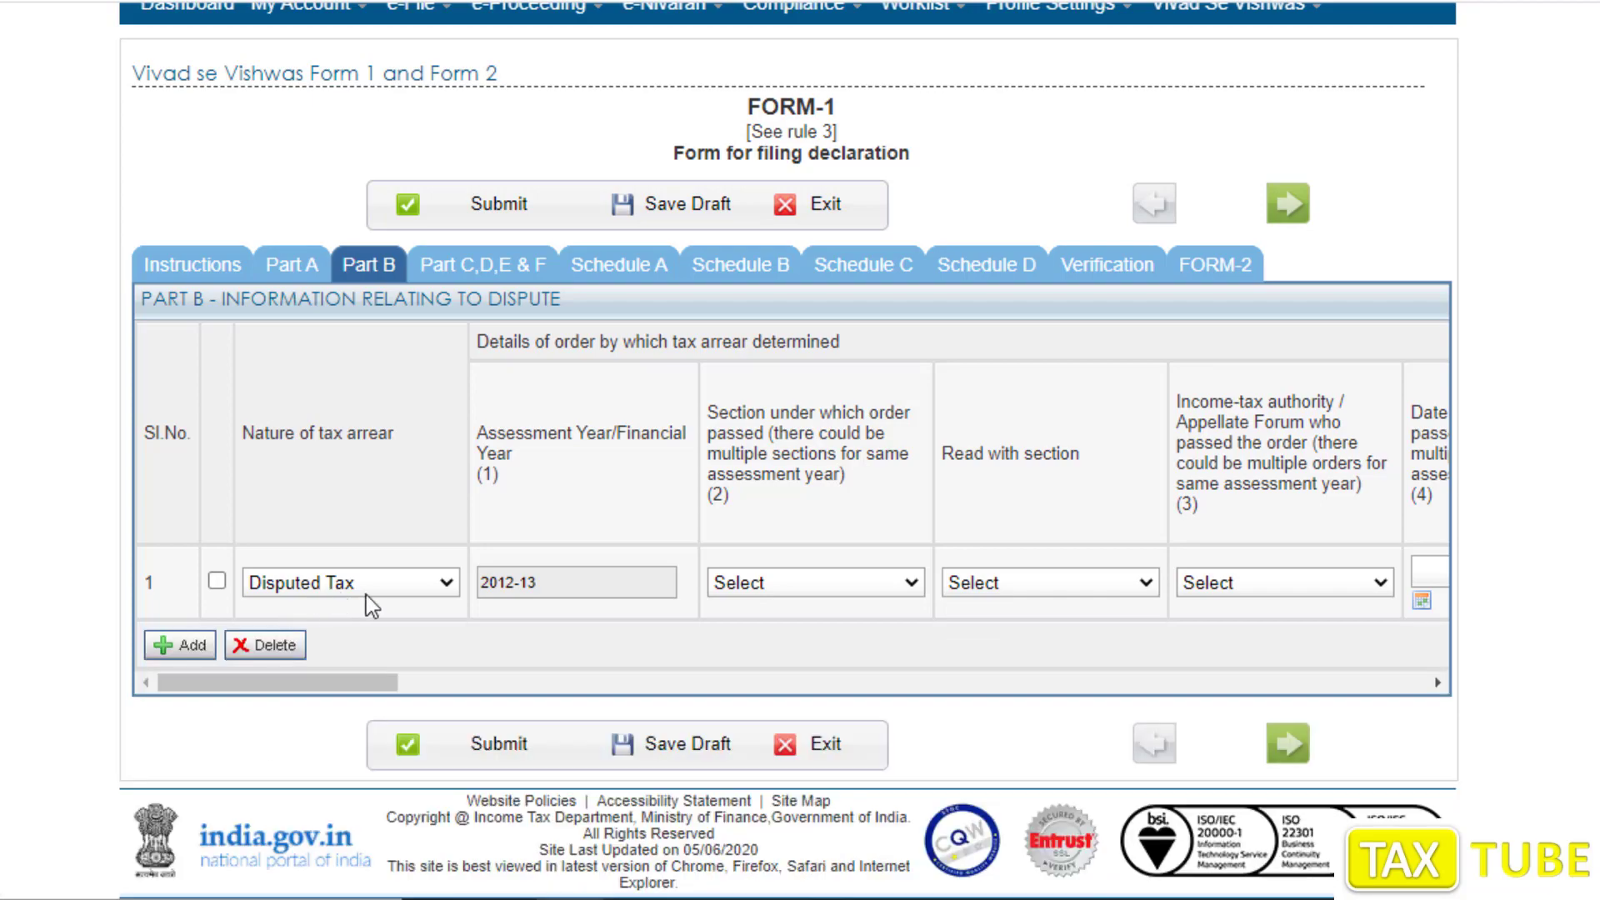
Switch the first row's nature of tax arrear to Disputed Penalty and back to Disputed Tax
left_click_drag(333, 694, 250, 721)
left_click(361, 585)
left_click(358, 672)
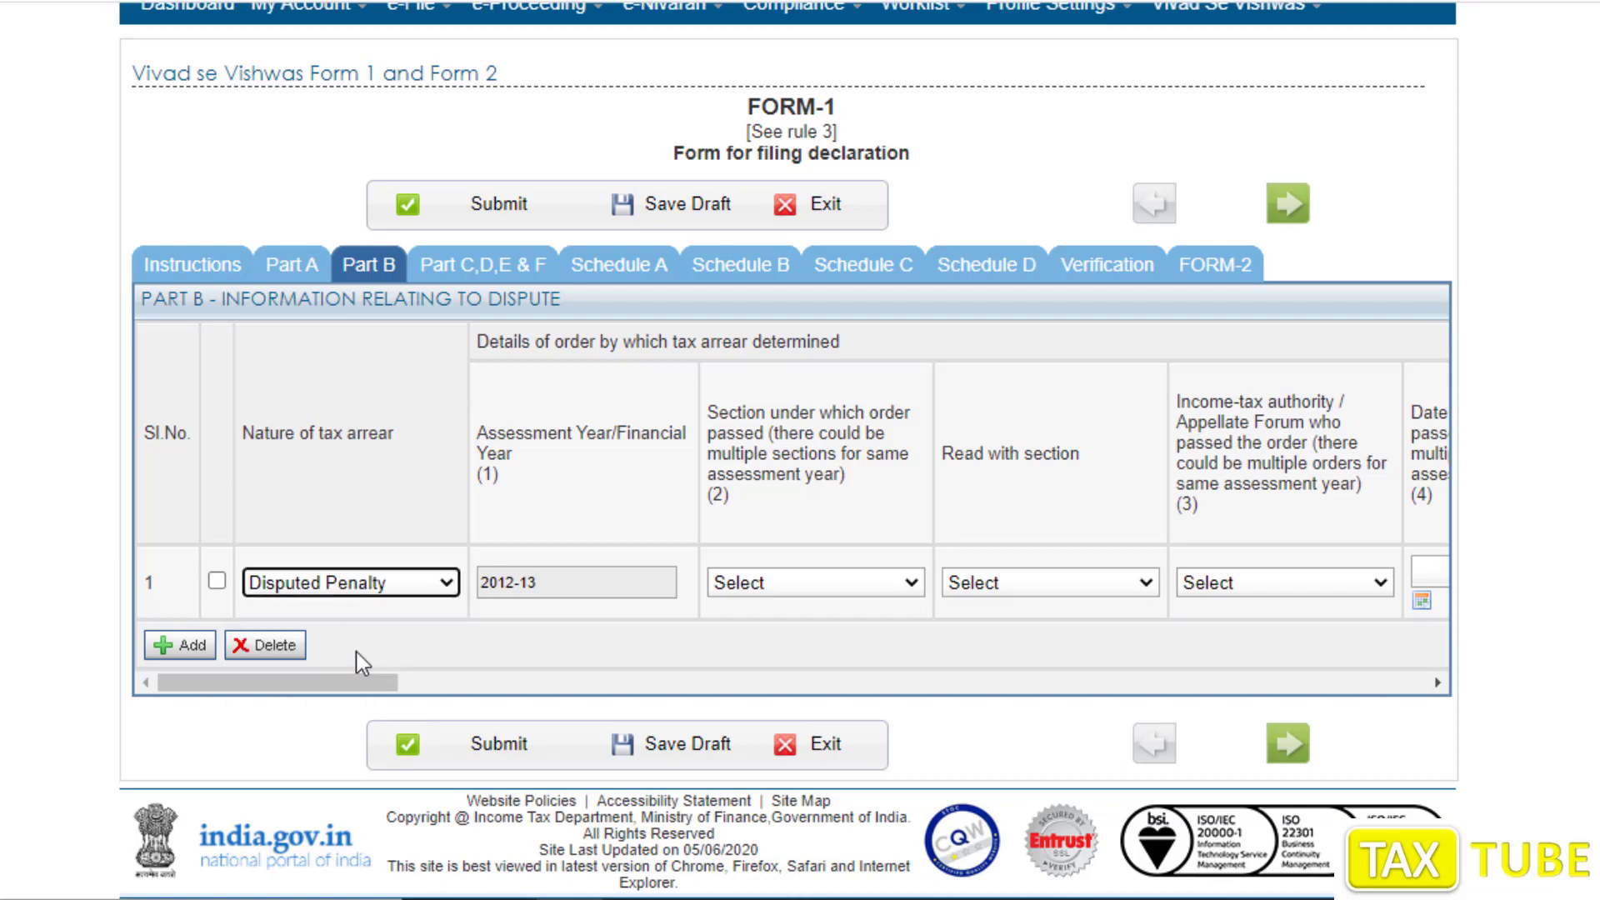
left_click(380, 593)
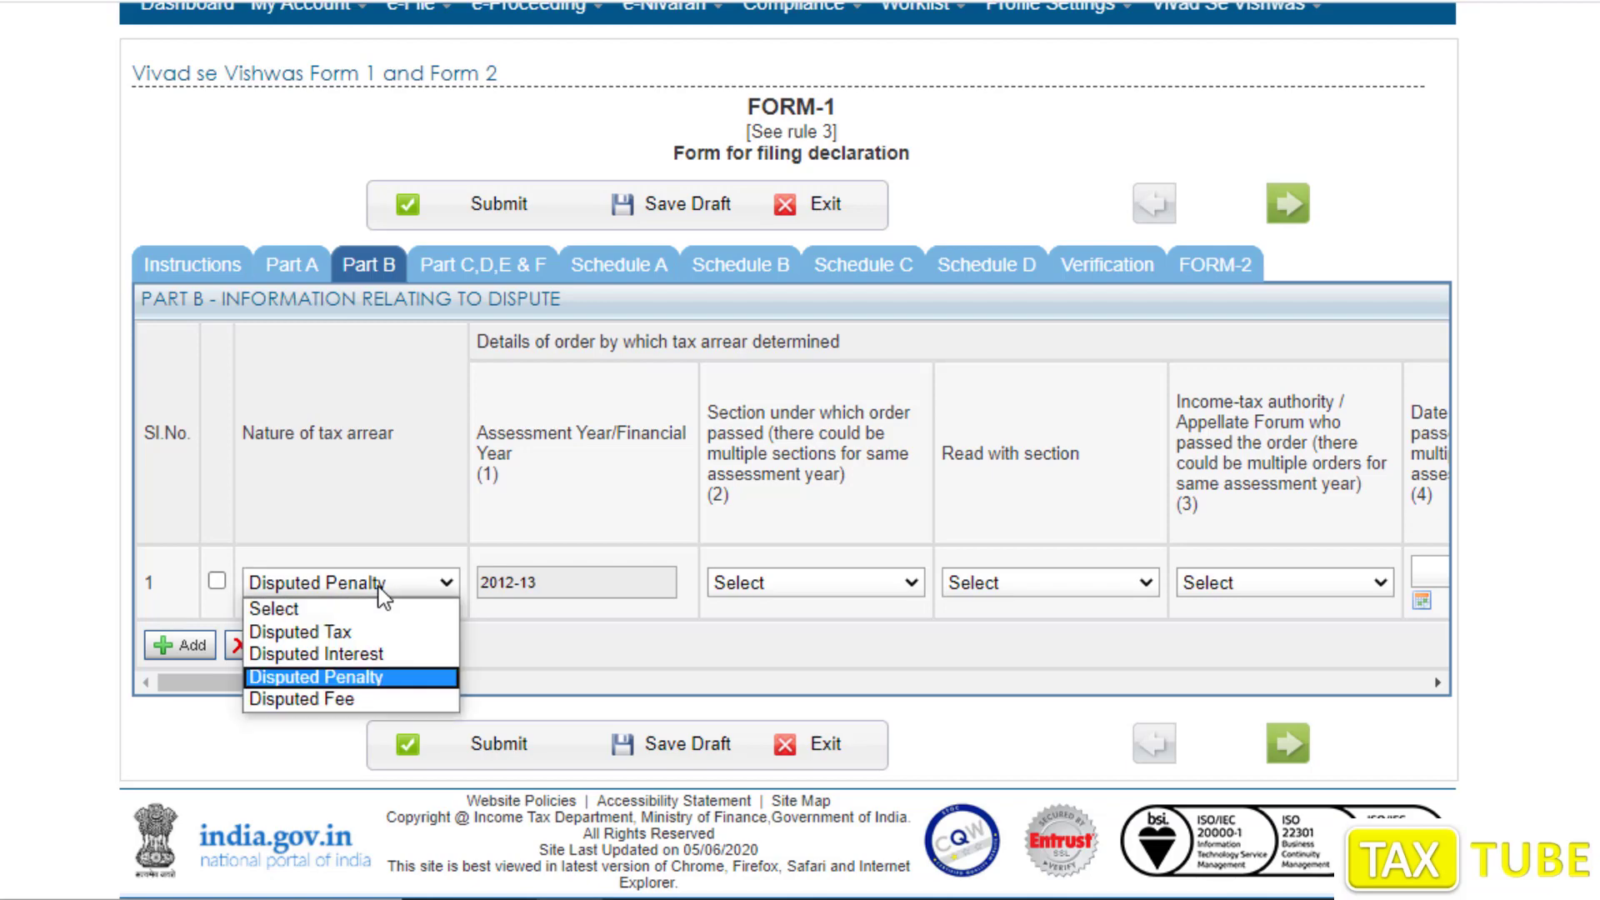
left_click(355, 628)
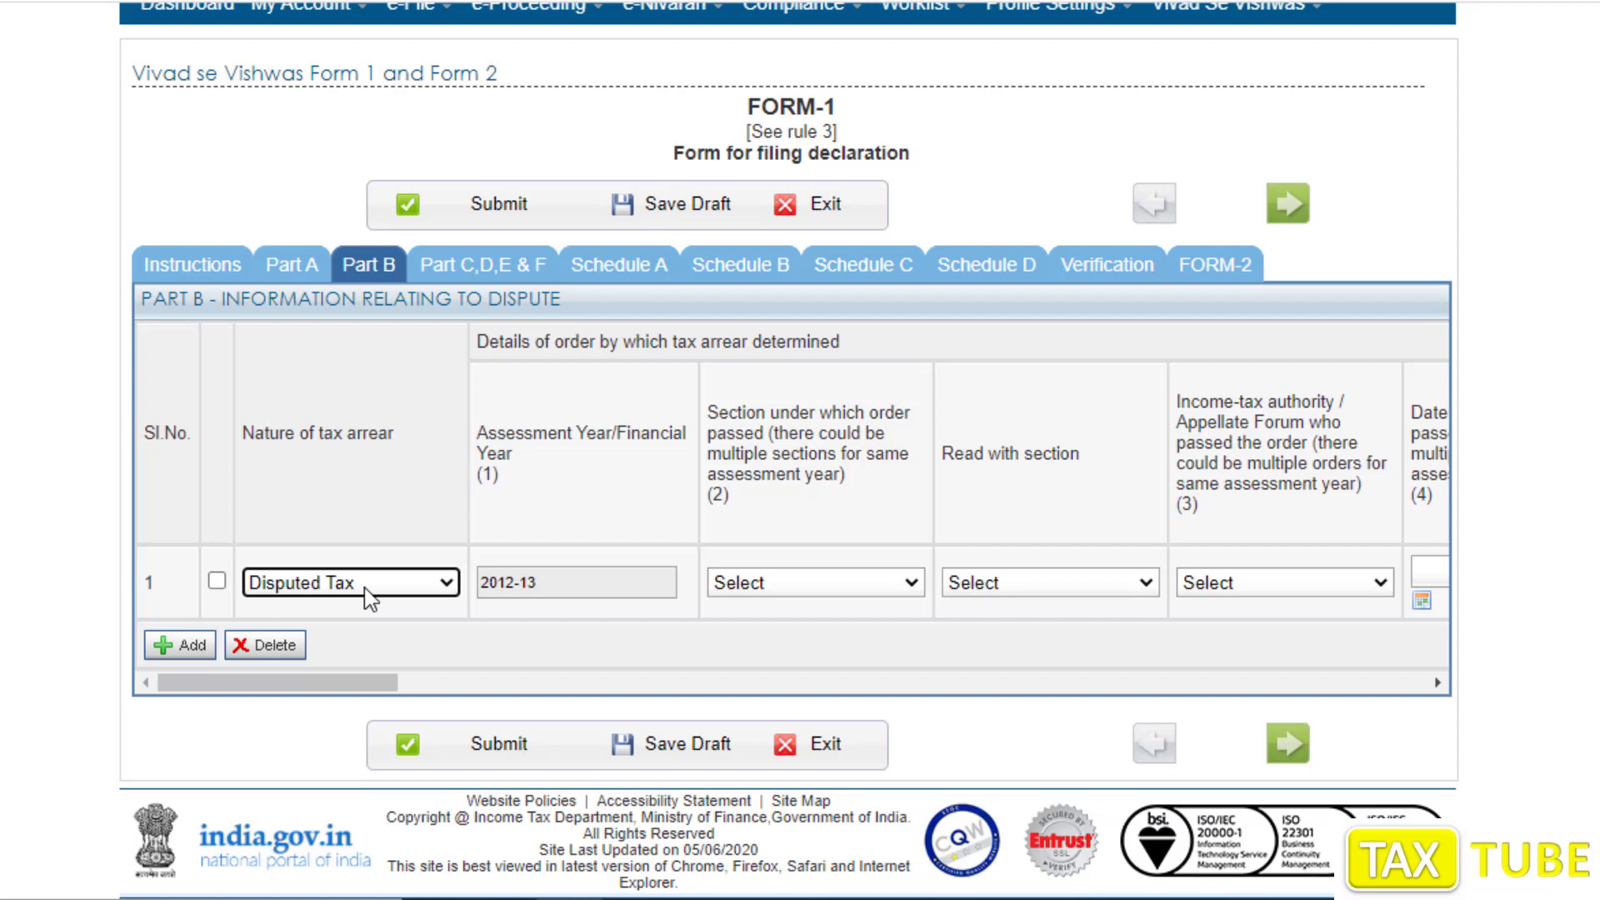
left_click(355, 607)
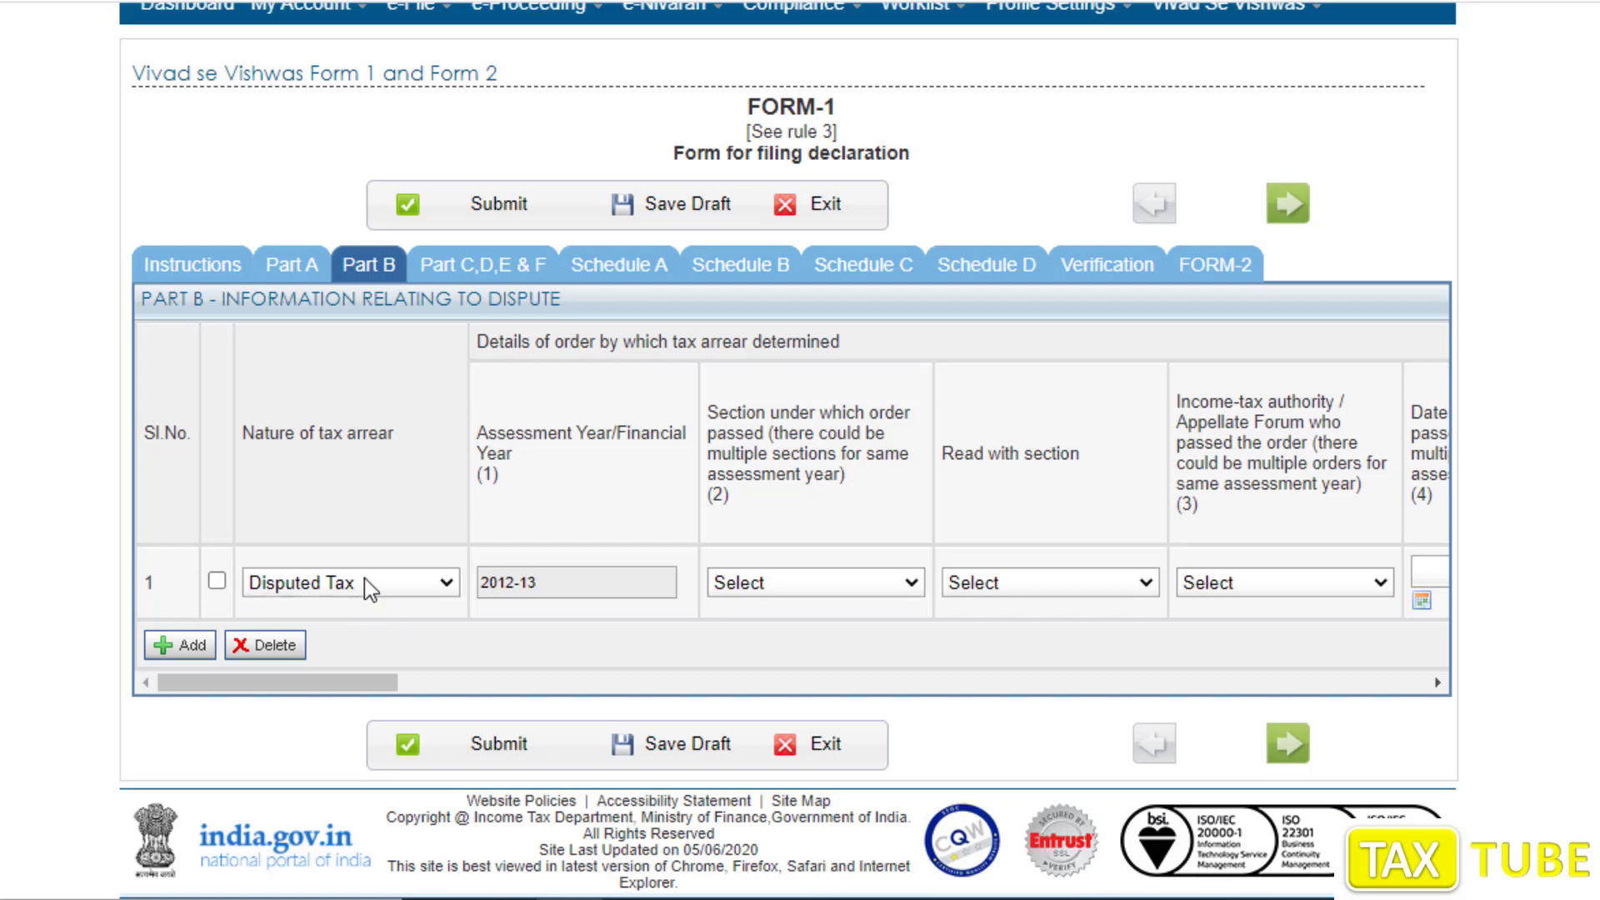
left_click(363, 582)
left_click(363, 581)
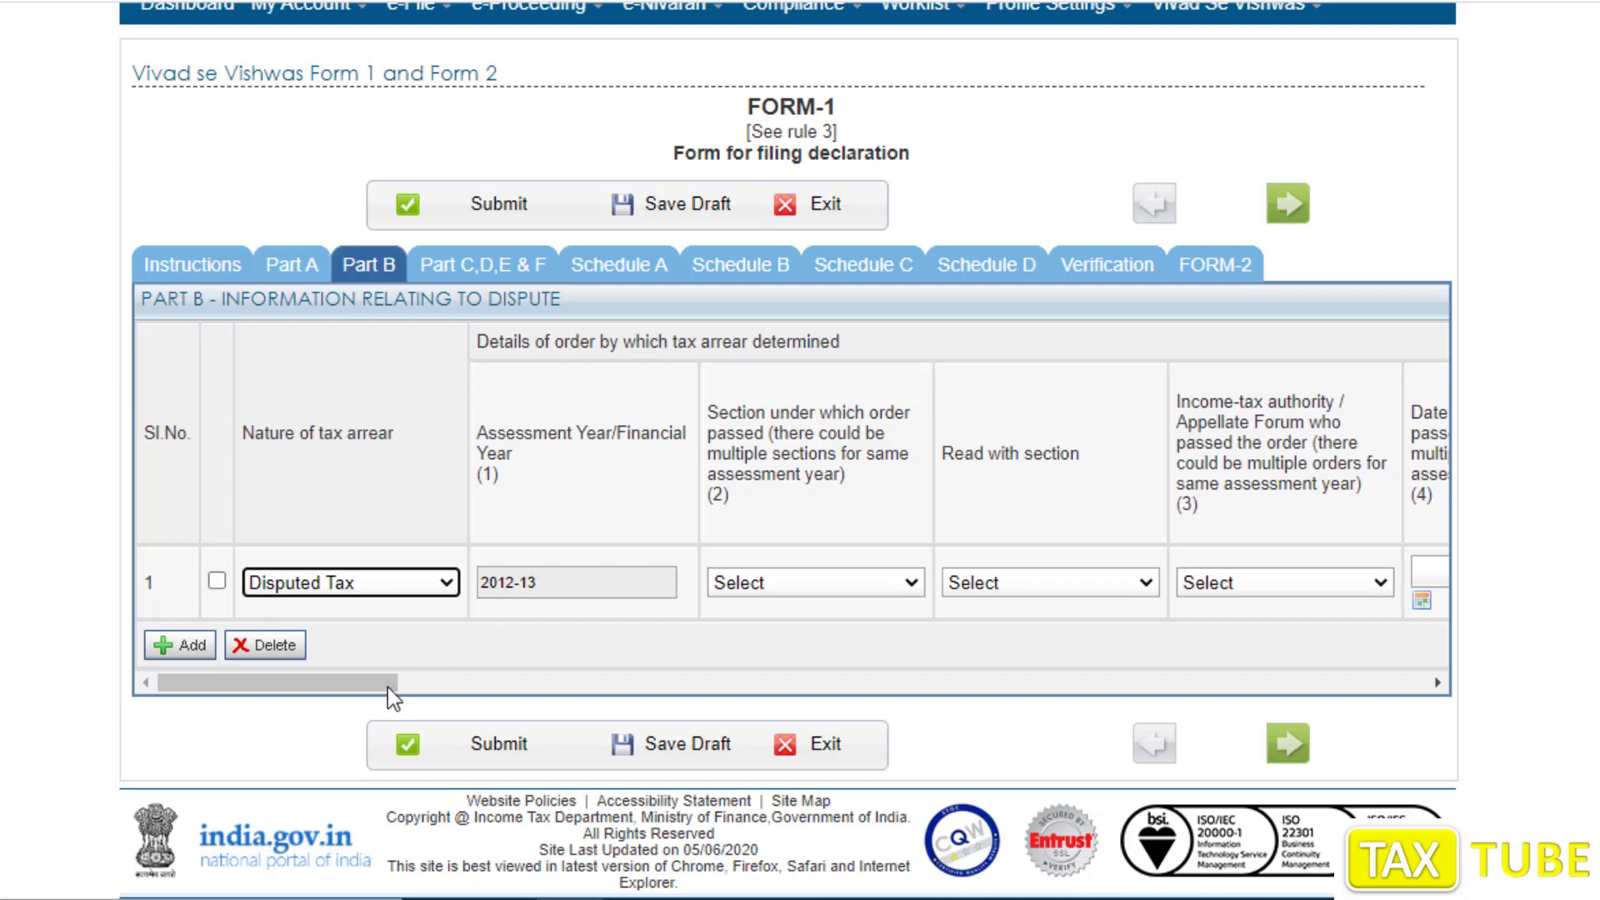
Set both the section under which the order was passed and the read-with section to 143(3) in the first dispute row
left_click_drag(379, 680, 443, 679)
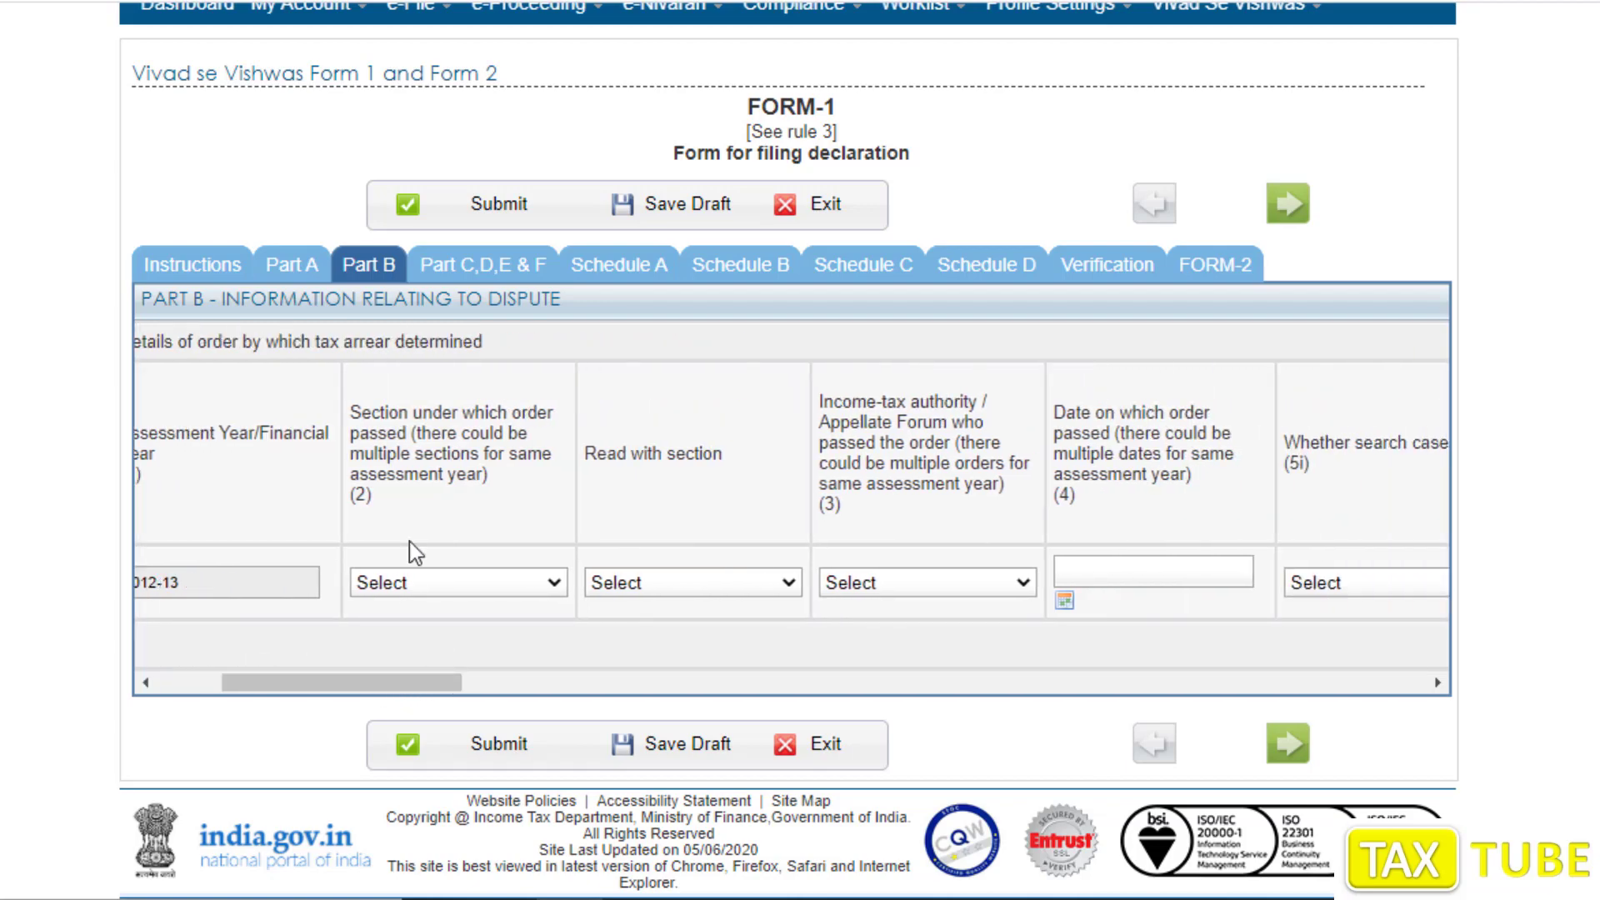
left_click(437, 582)
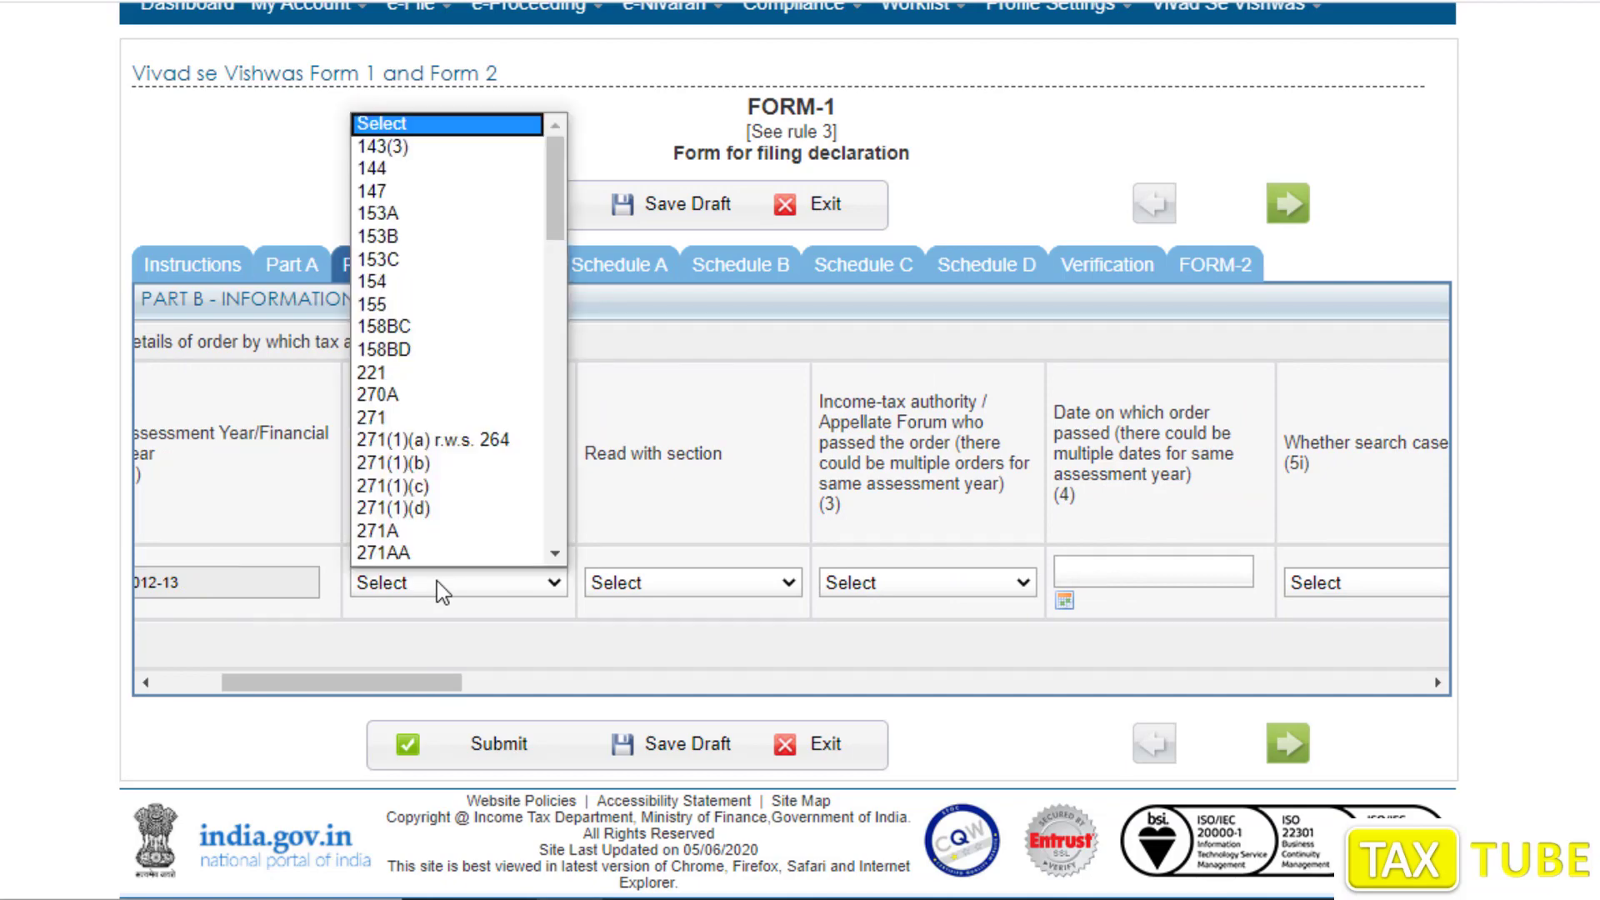
left_click(423, 585)
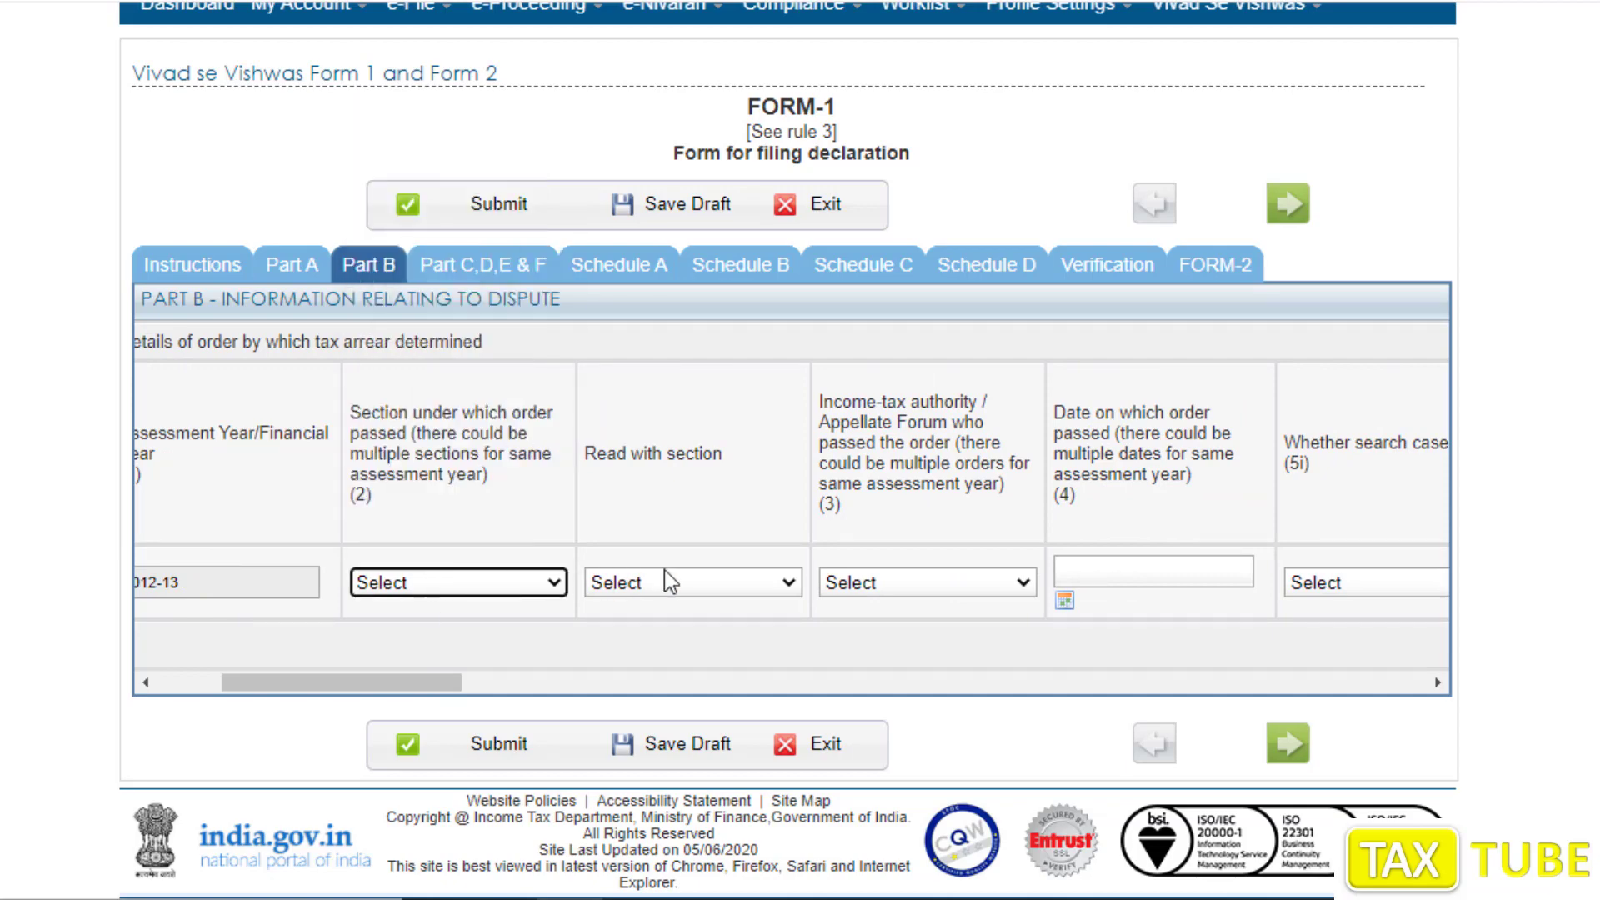
left_click(400, 583)
left_click(447, 147)
left_click(627, 585)
left_click(733, 275)
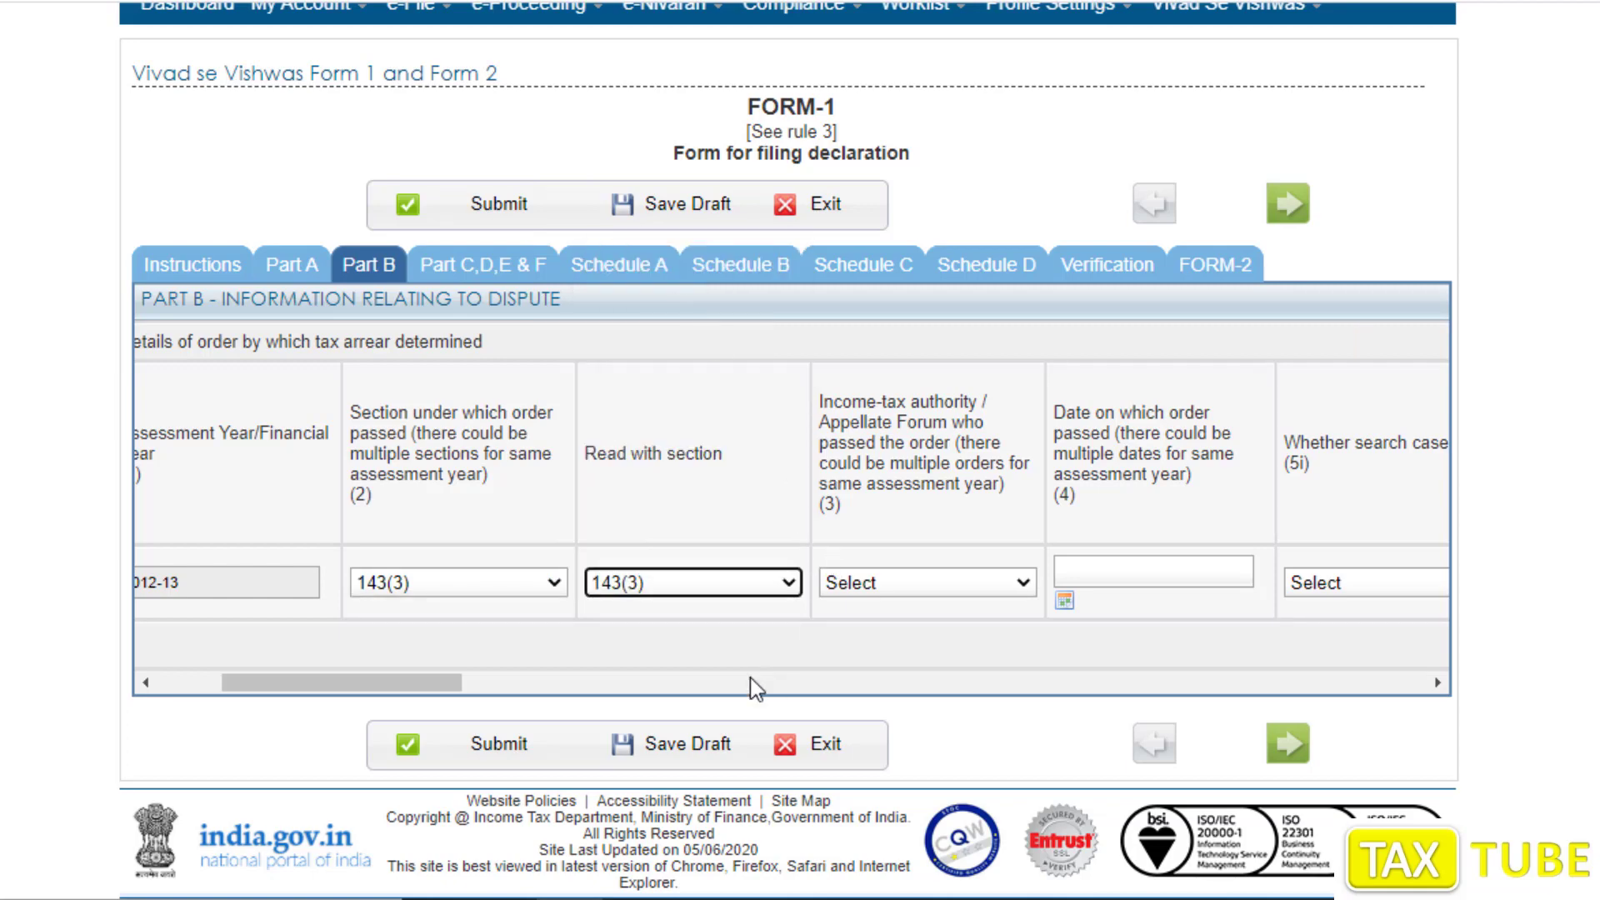
In the first dispute row, set the income-tax authority who passed the order to Assessing Officer
left_click_drag(425, 683, 508, 678)
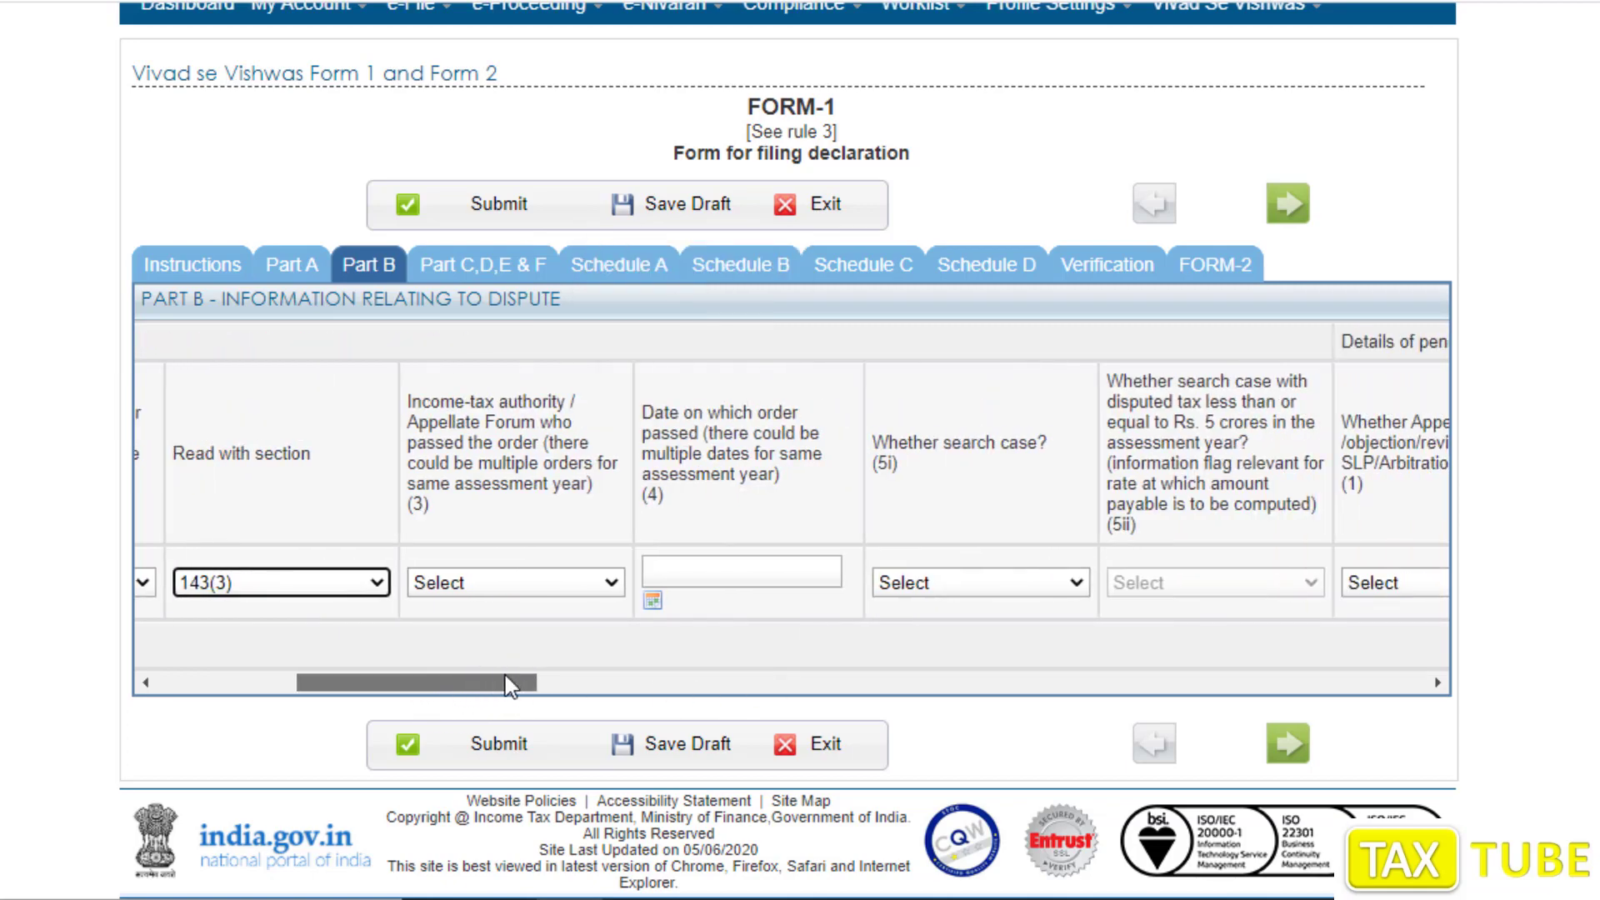
left_click(524, 582)
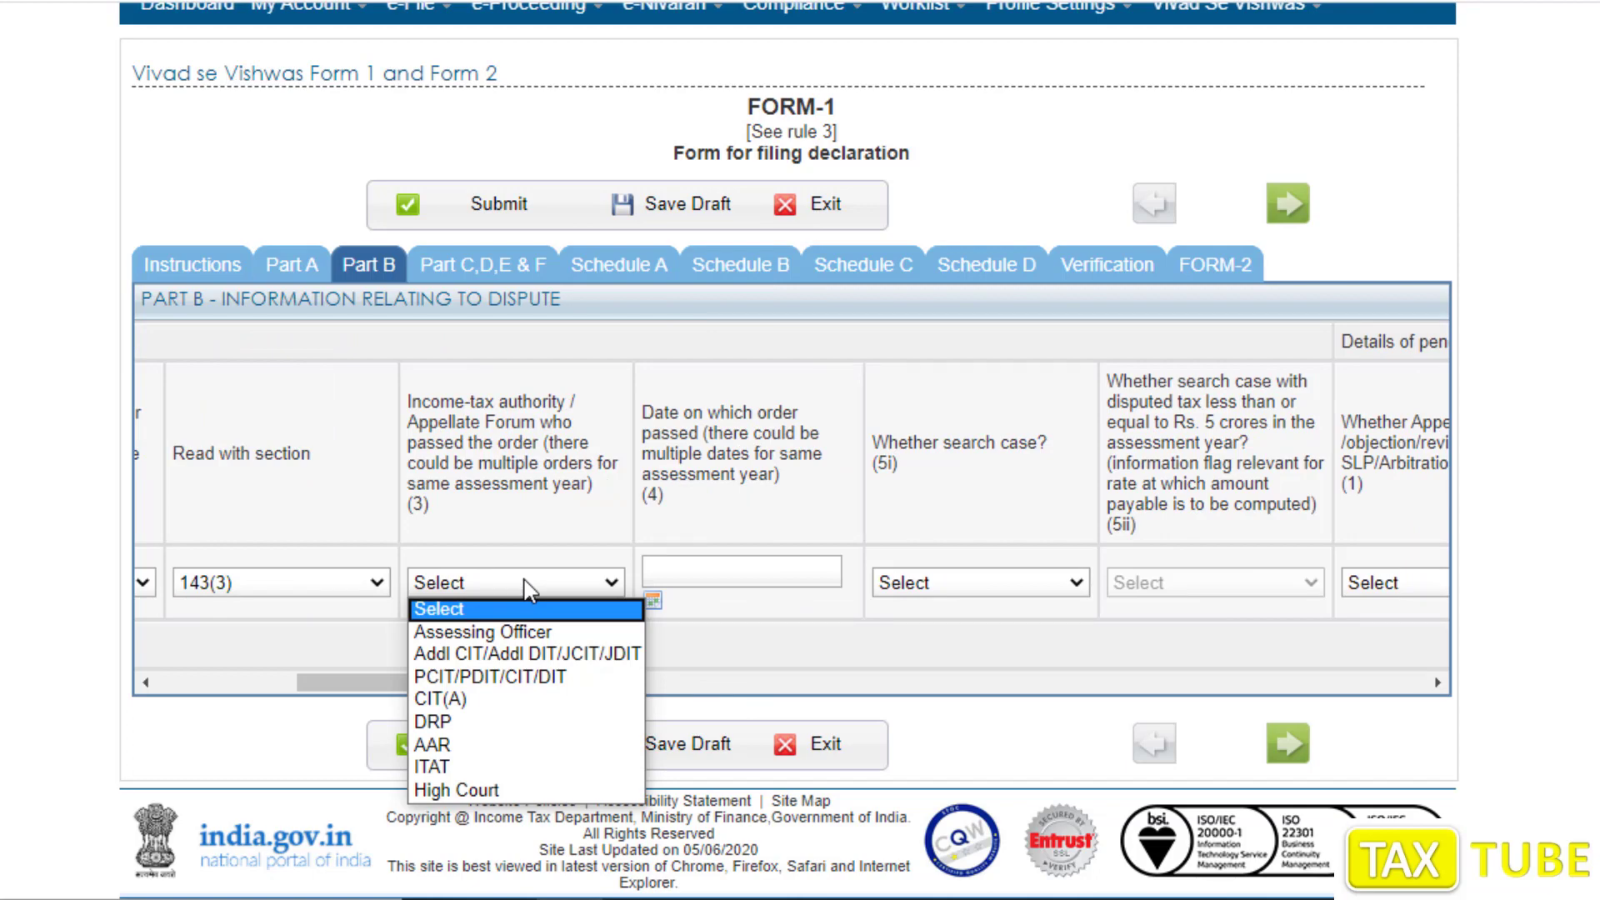
left_click(504, 633)
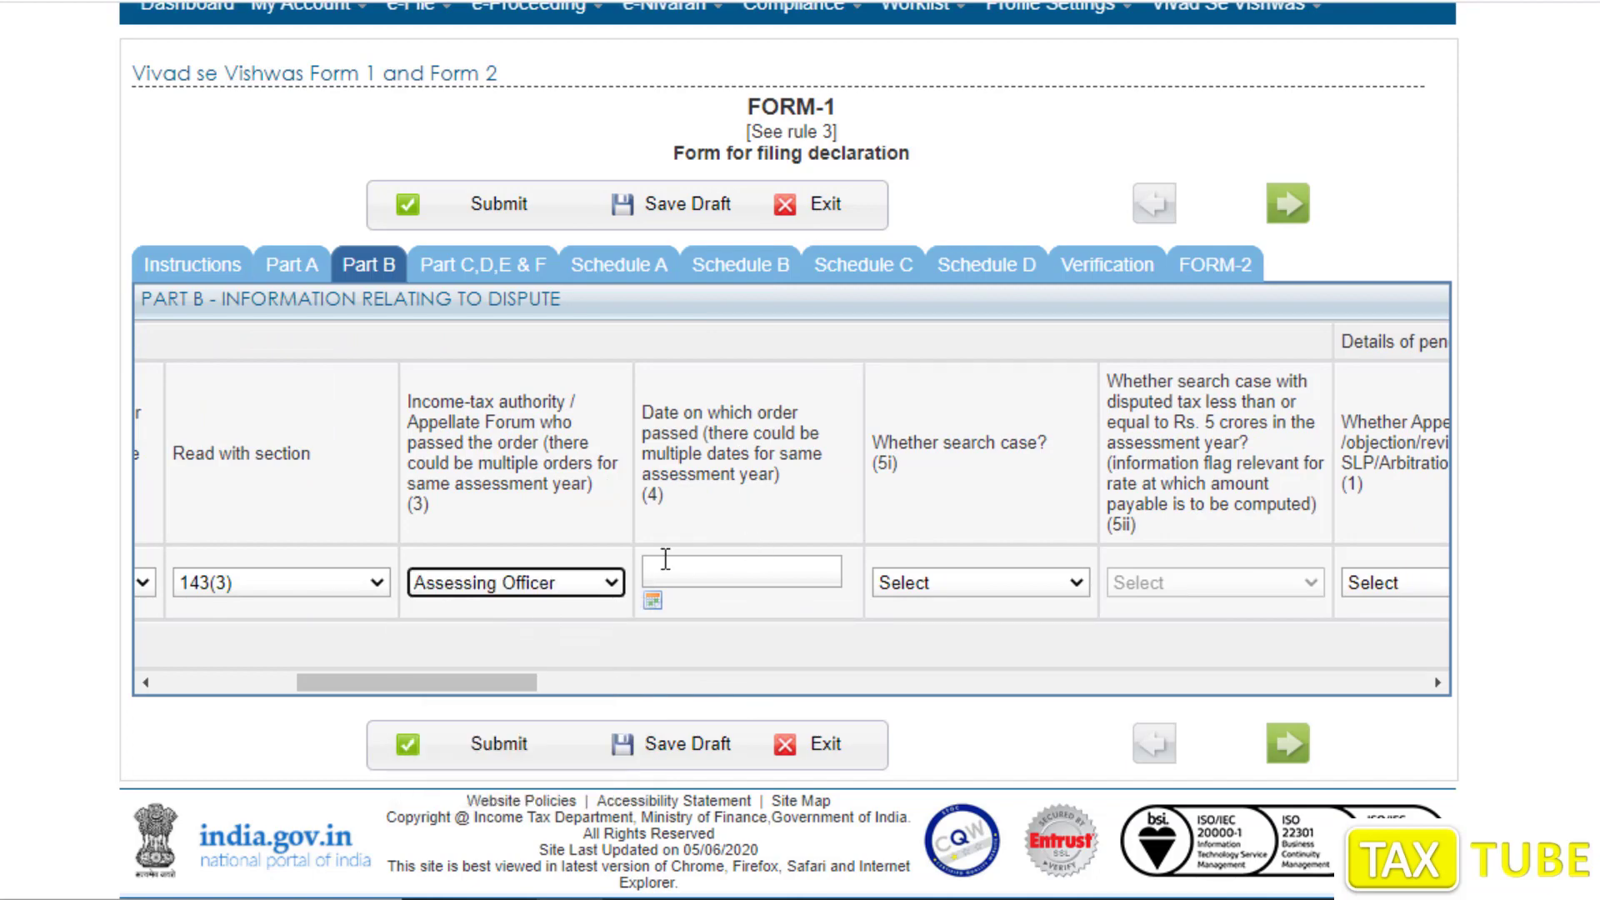
Enter 05/11/2019 as the date on which the order was passed in the first dispute row
left_click_drag(493, 686, 542, 689)
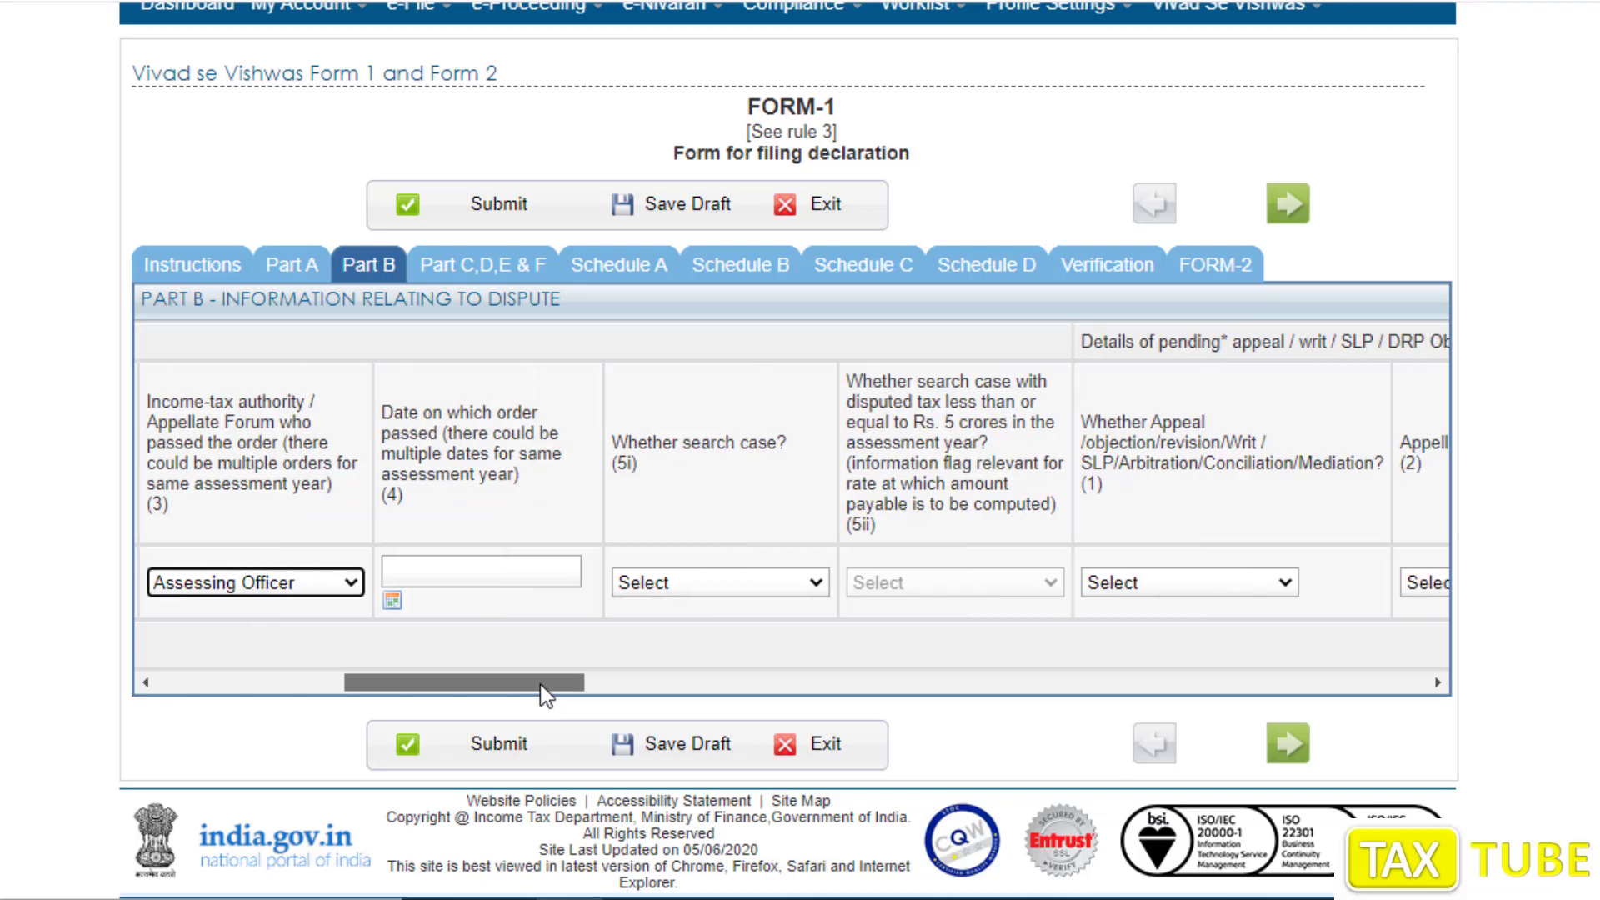
left_click(404, 583)
left_click(407, 615)
left_click(408, 618)
left_click(408, 617)
left_click(408, 617)
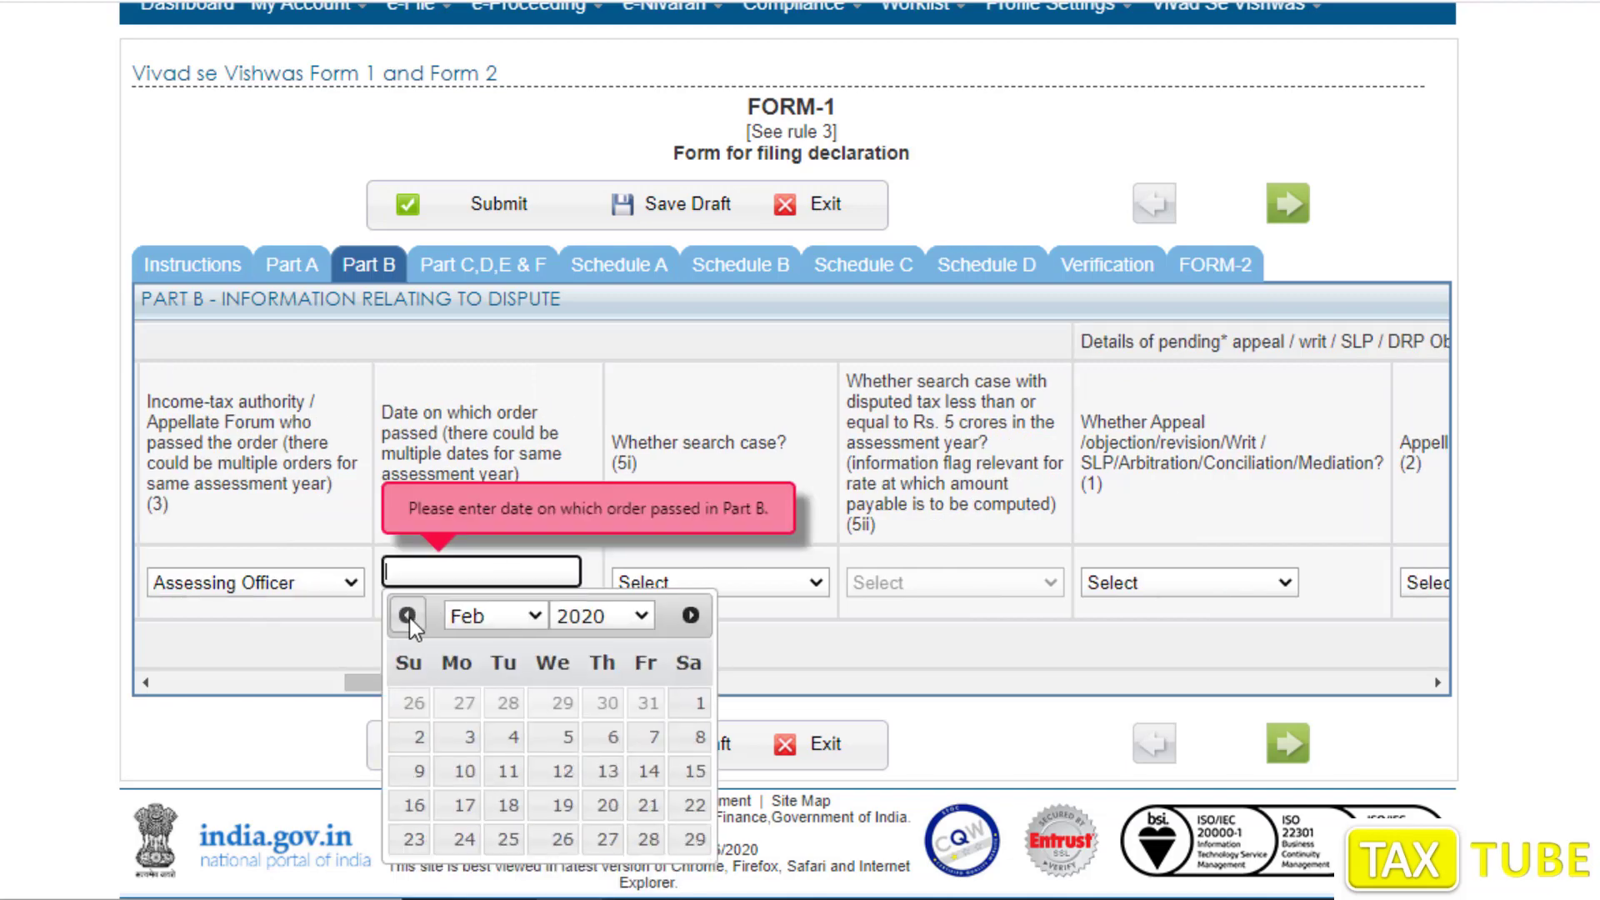
left_click(408, 618)
left_click(408, 617)
left_click(409, 617)
left_click(514, 737)
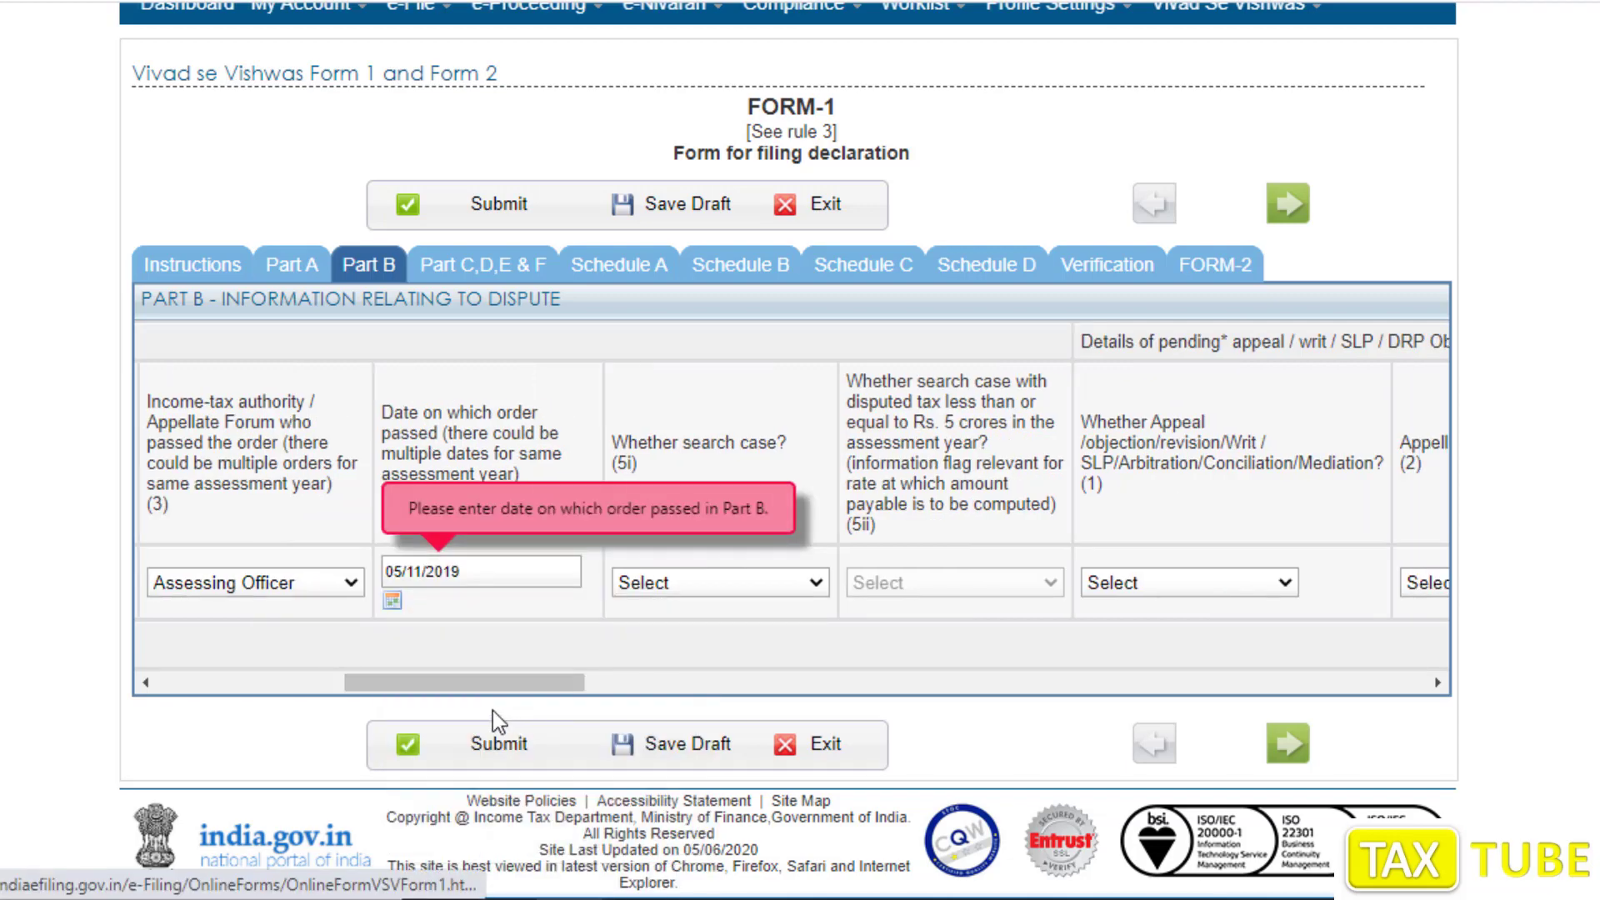
Answer No to whether the first dispute row is a search case
left_click_drag(538, 683, 577, 685)
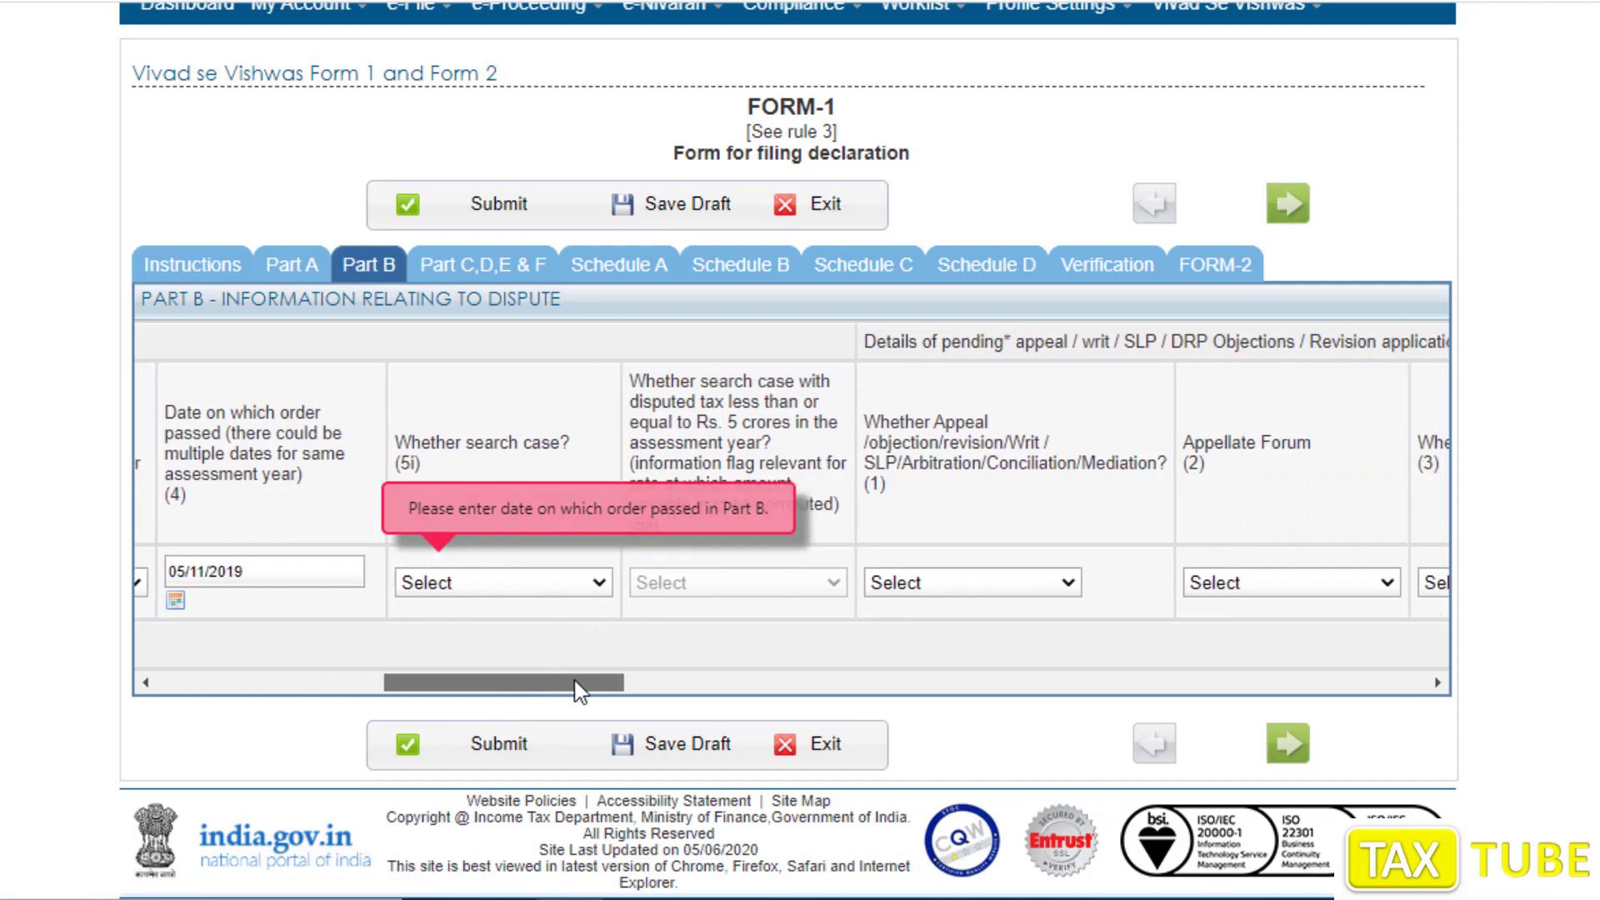
left_click(537, 588)
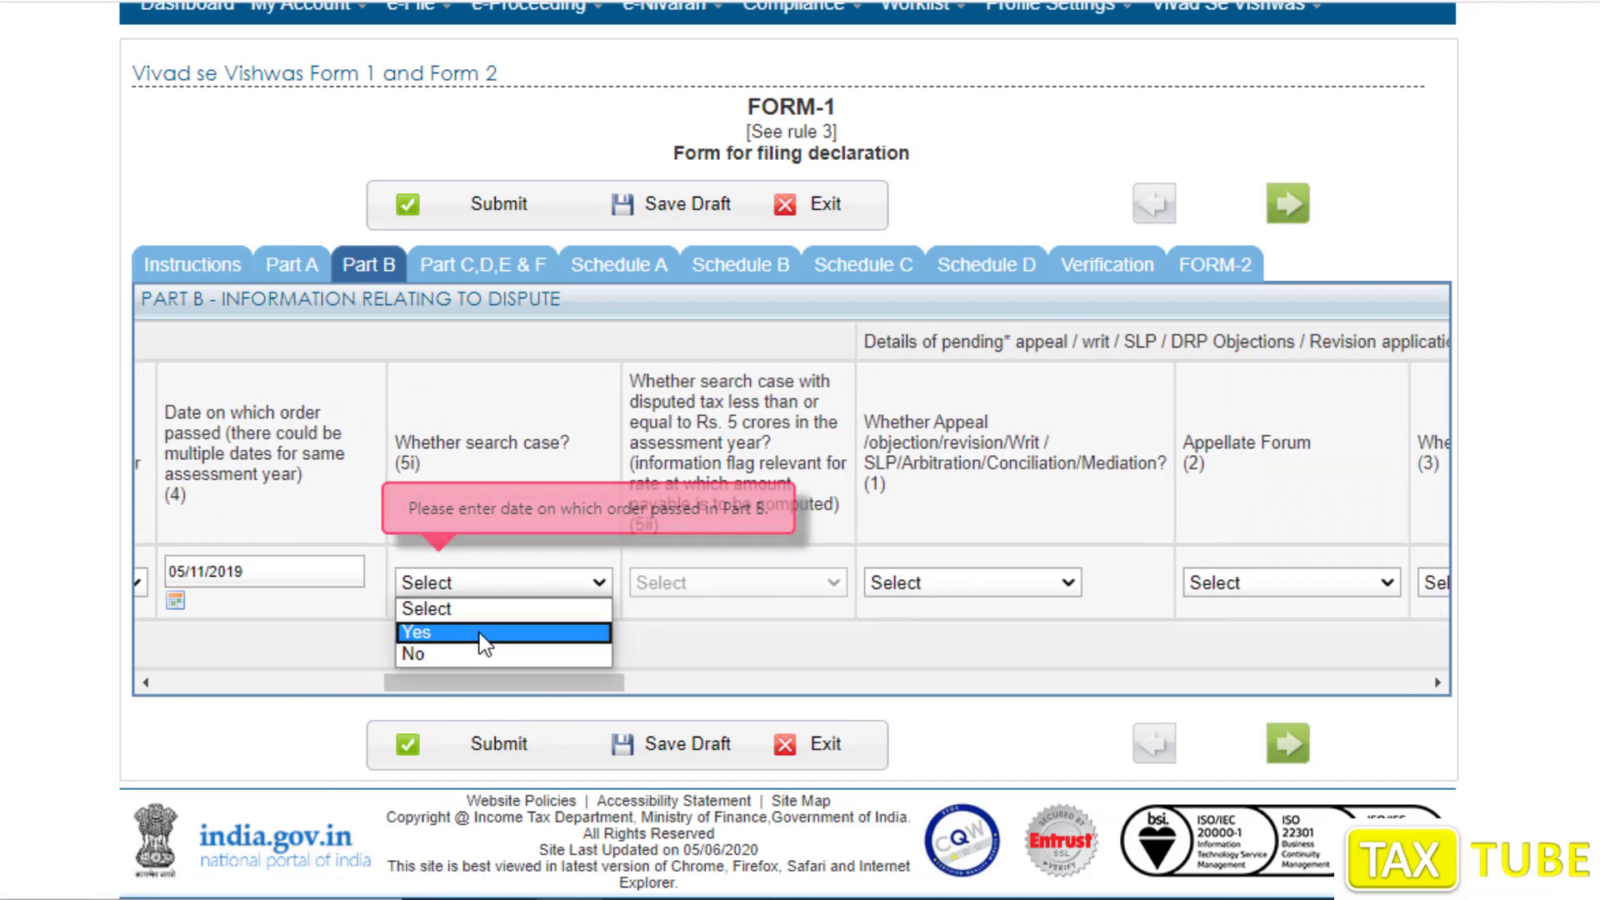
left_click(523, 590)
left_click(523, 590)
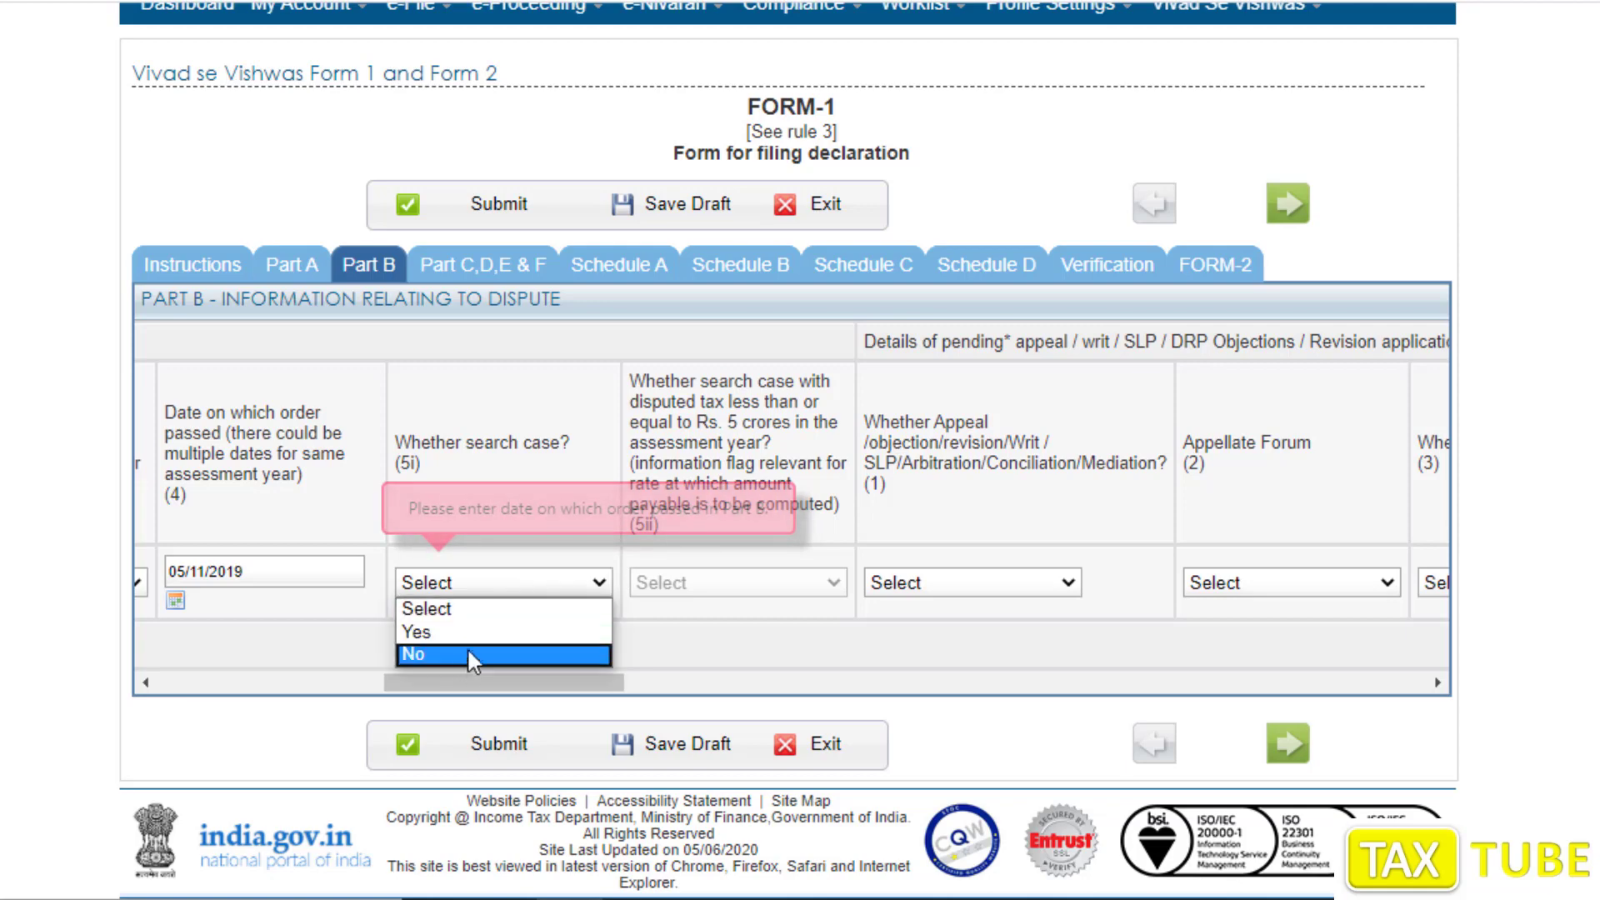
left_click(462, 653)
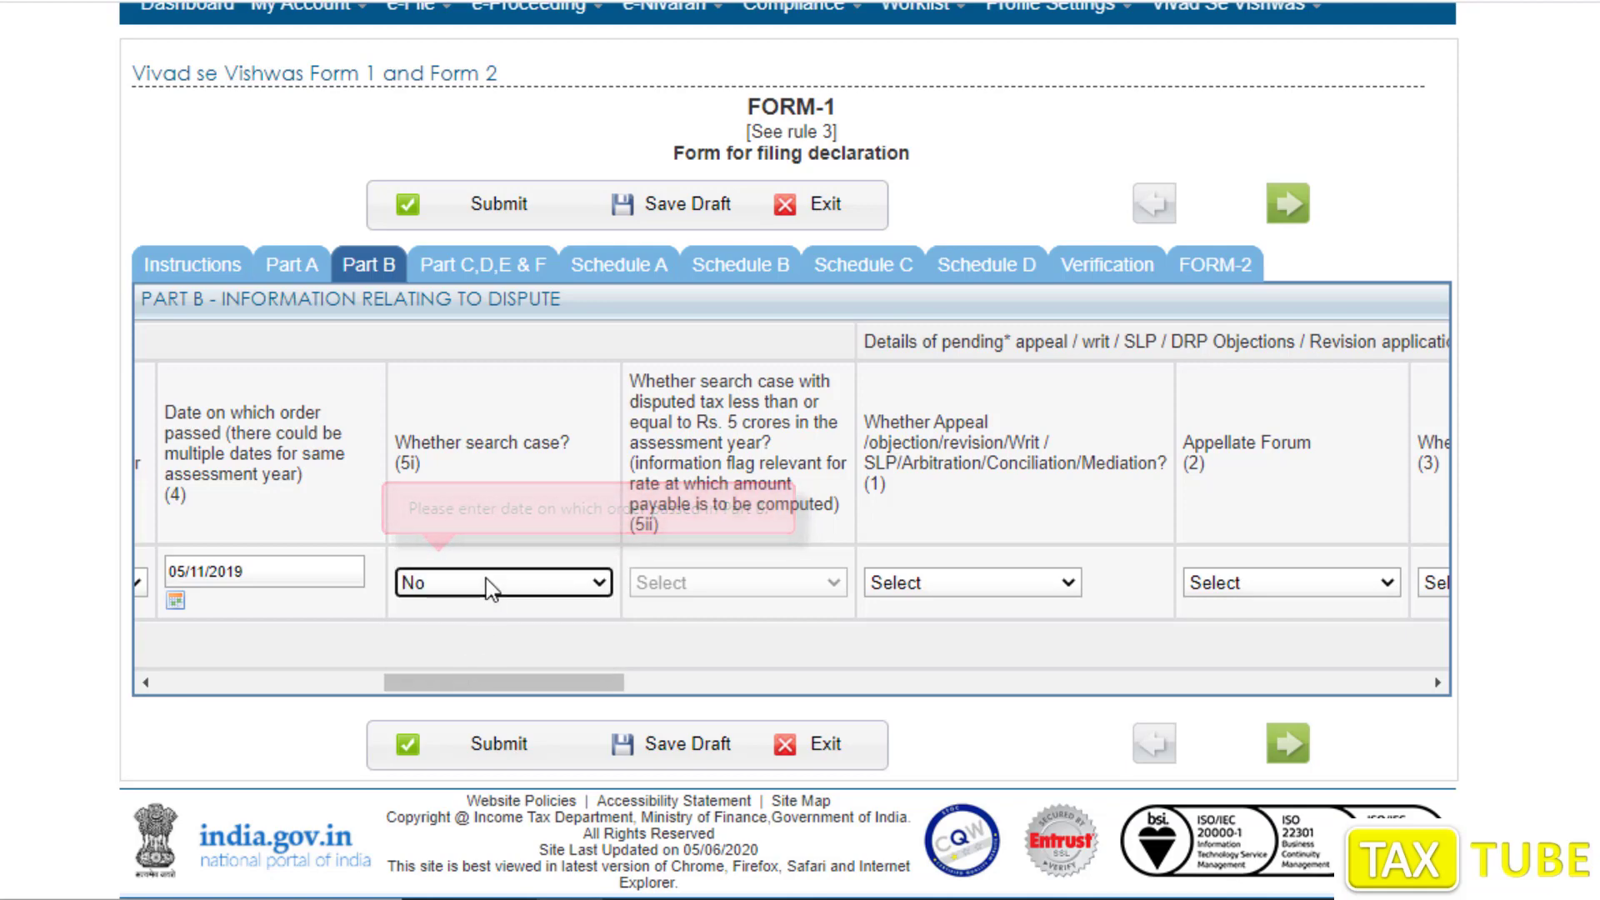
In the pending proceedings details, set the type of proceeding to Appeal and the appellate forum to CIT(A)
left_click_drag(567, 690, 632, 689)
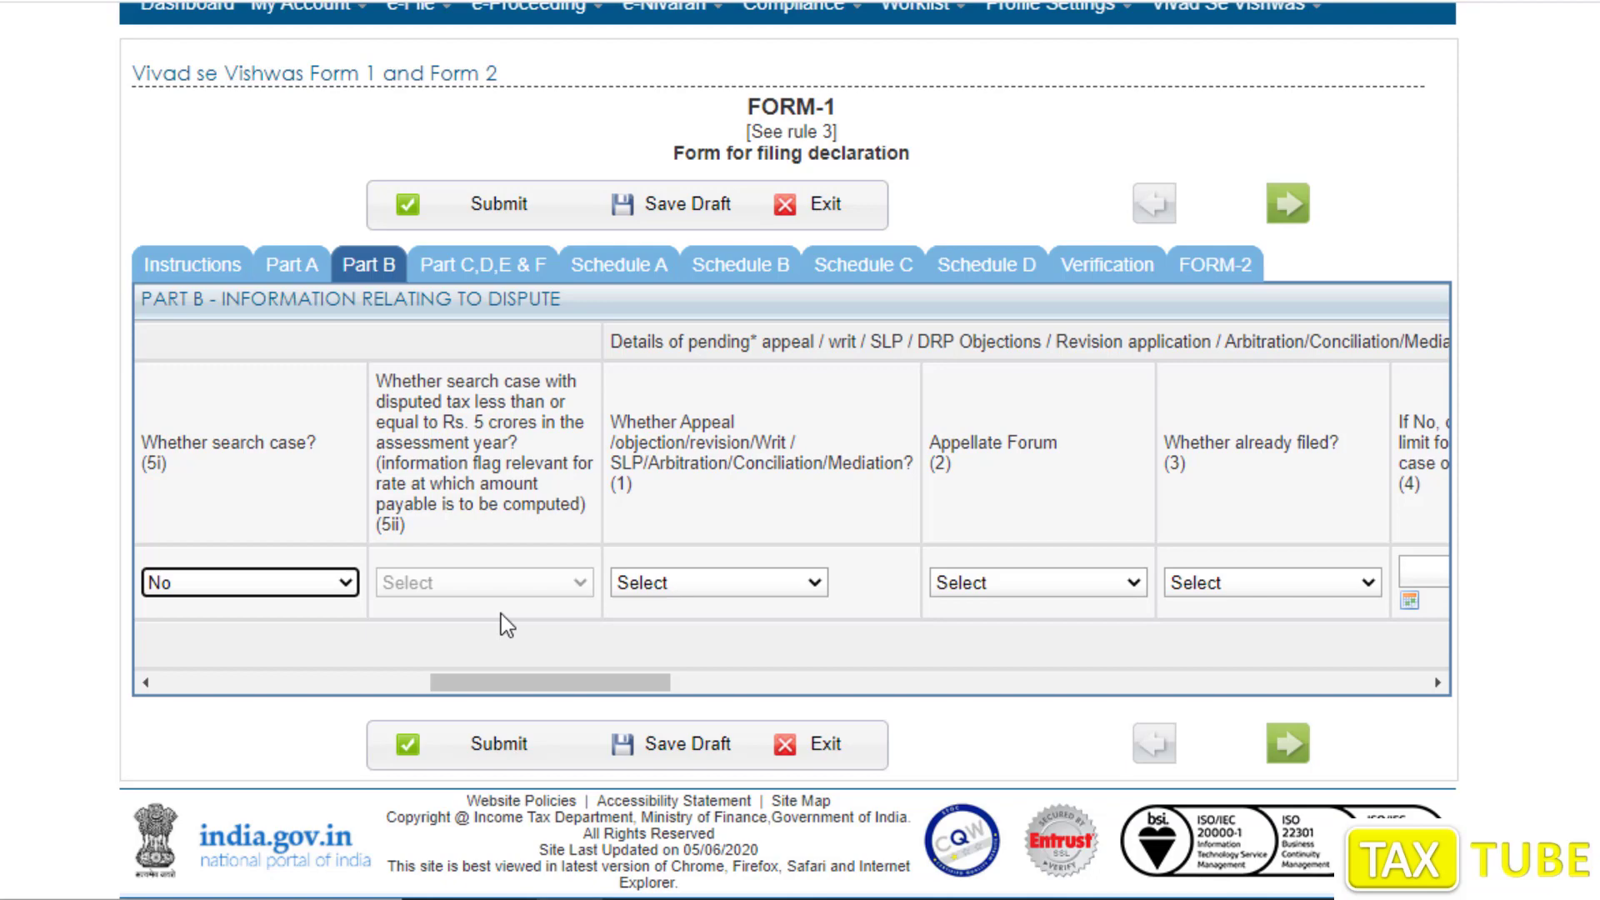
left_click_drag(546, 685, 580, 680)
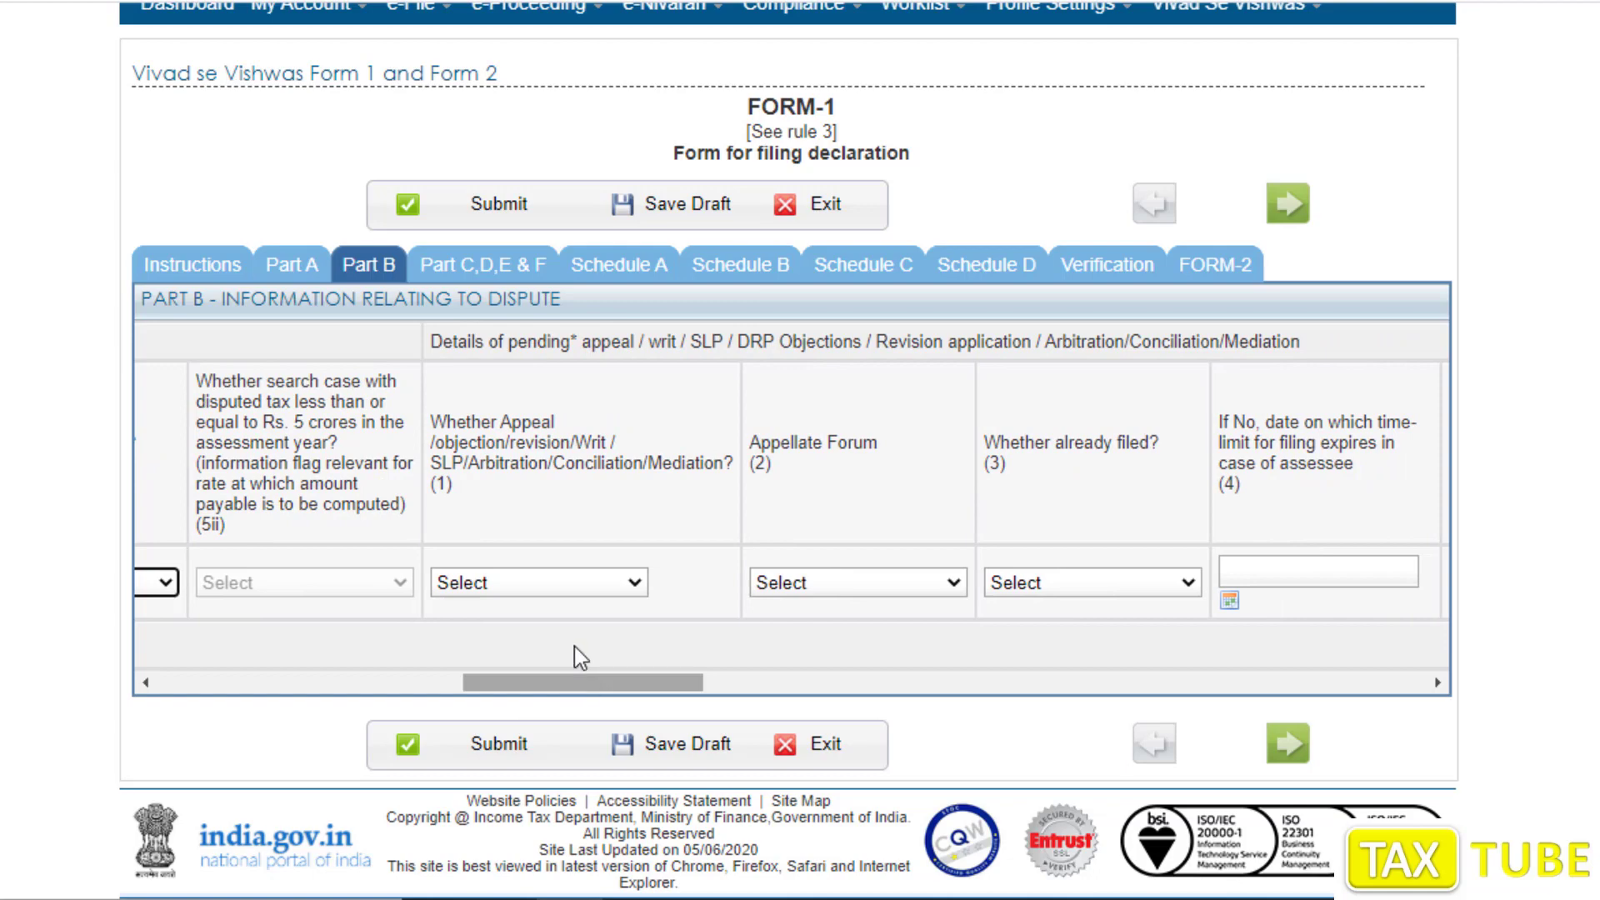
left_click(521, 575)
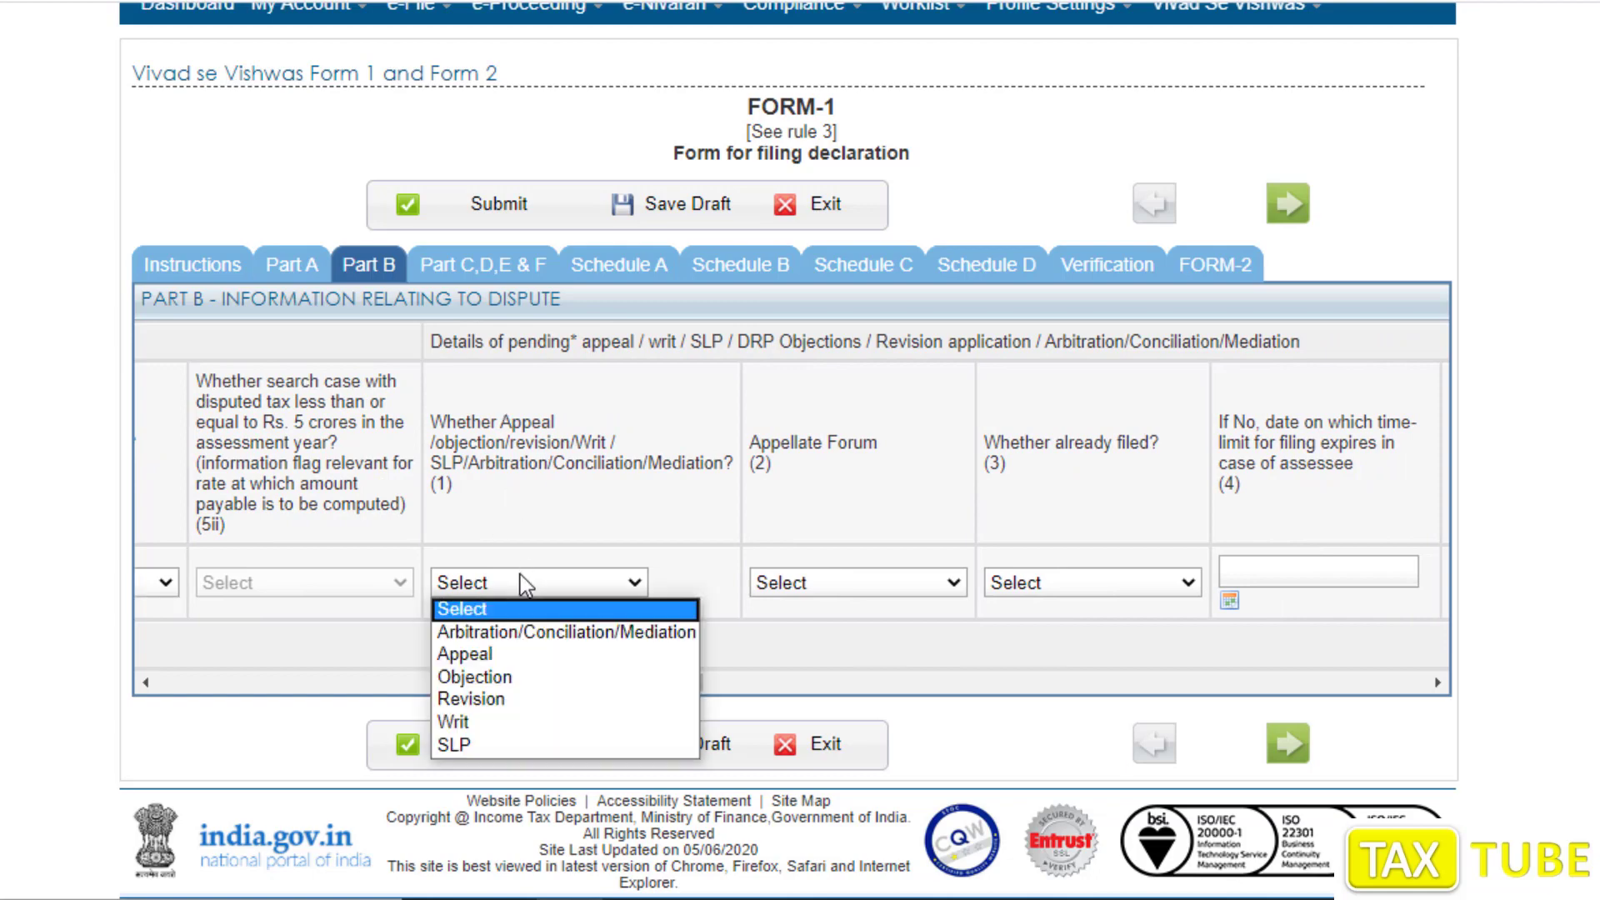
left_click(492, 657)
left_click_drag(558, 680, 617, 682)
left_click(583, 587)
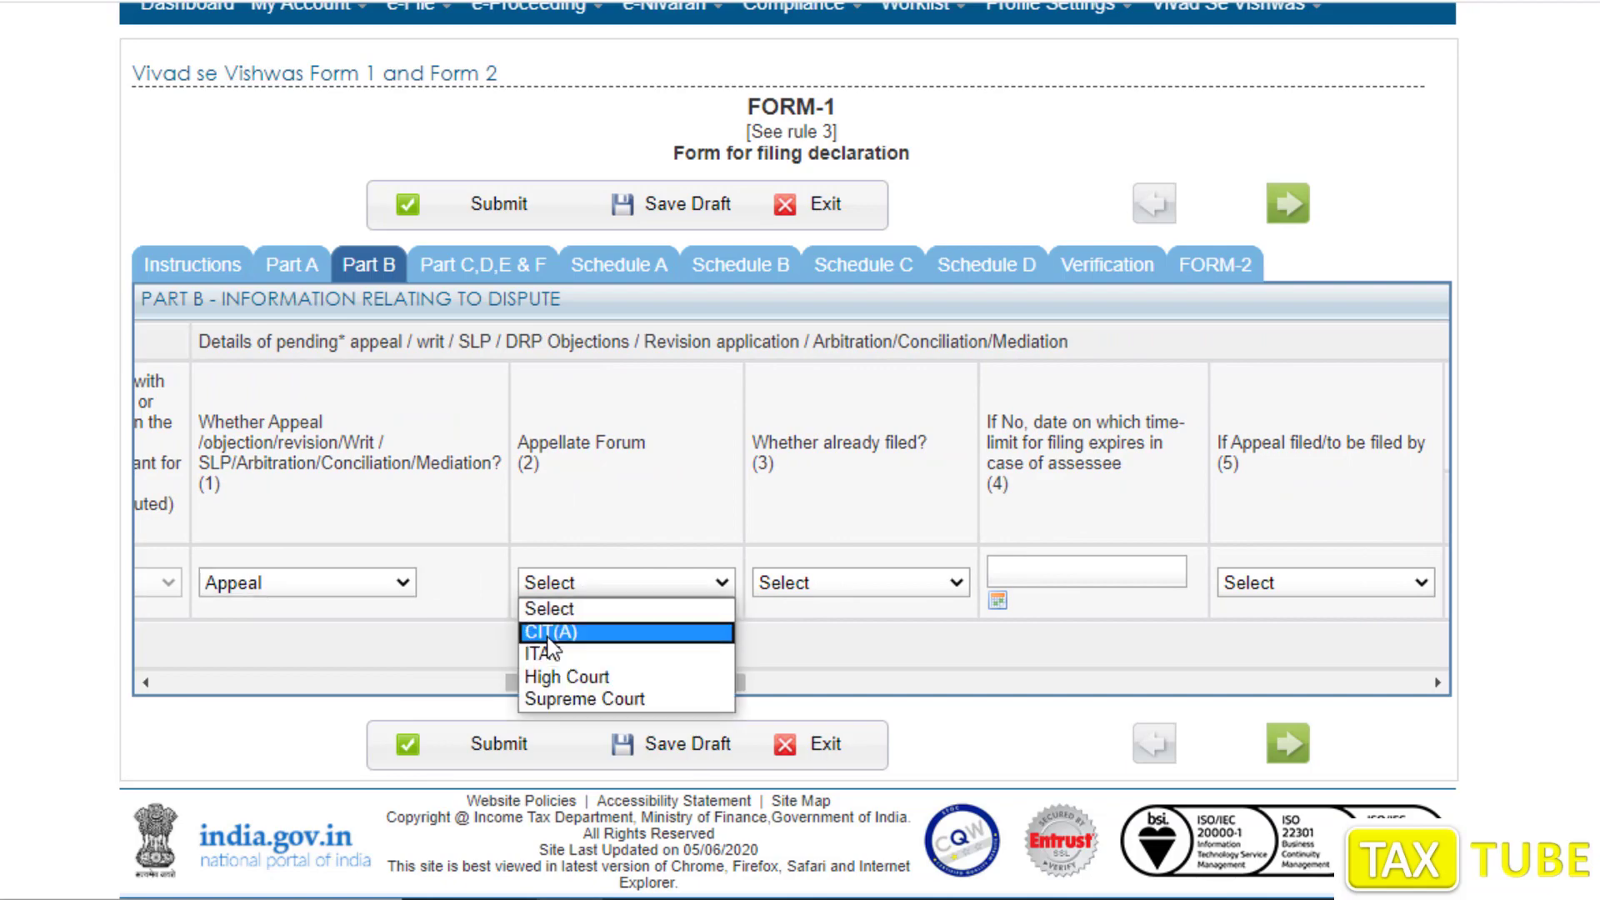
left_click(578, 635)
left_click(642, 590)
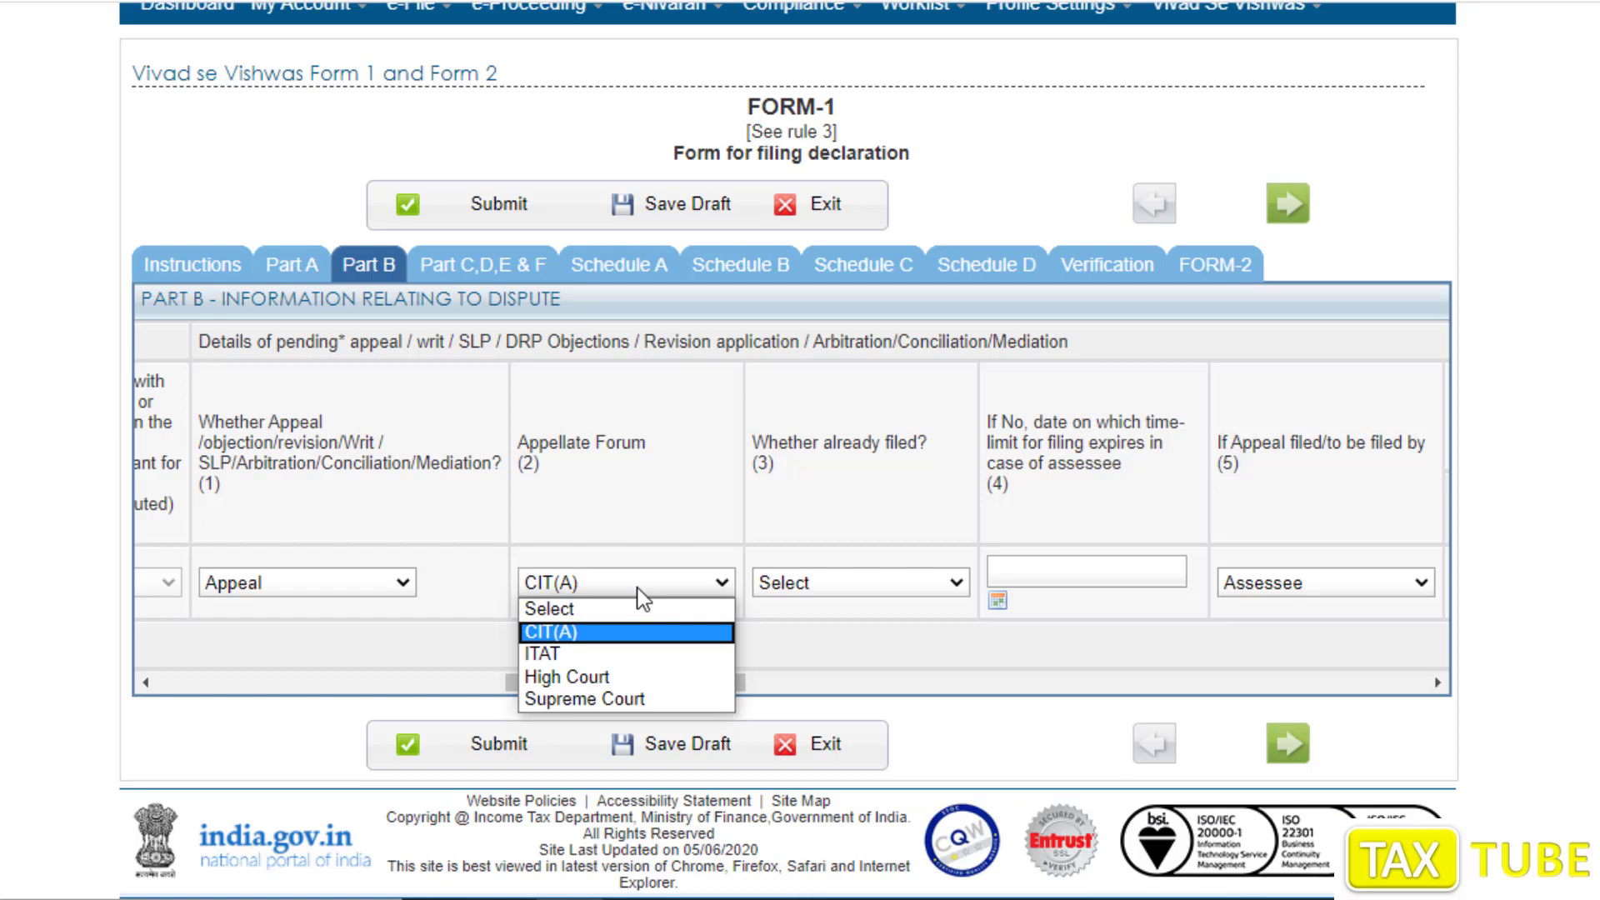
left_click(585, 635)
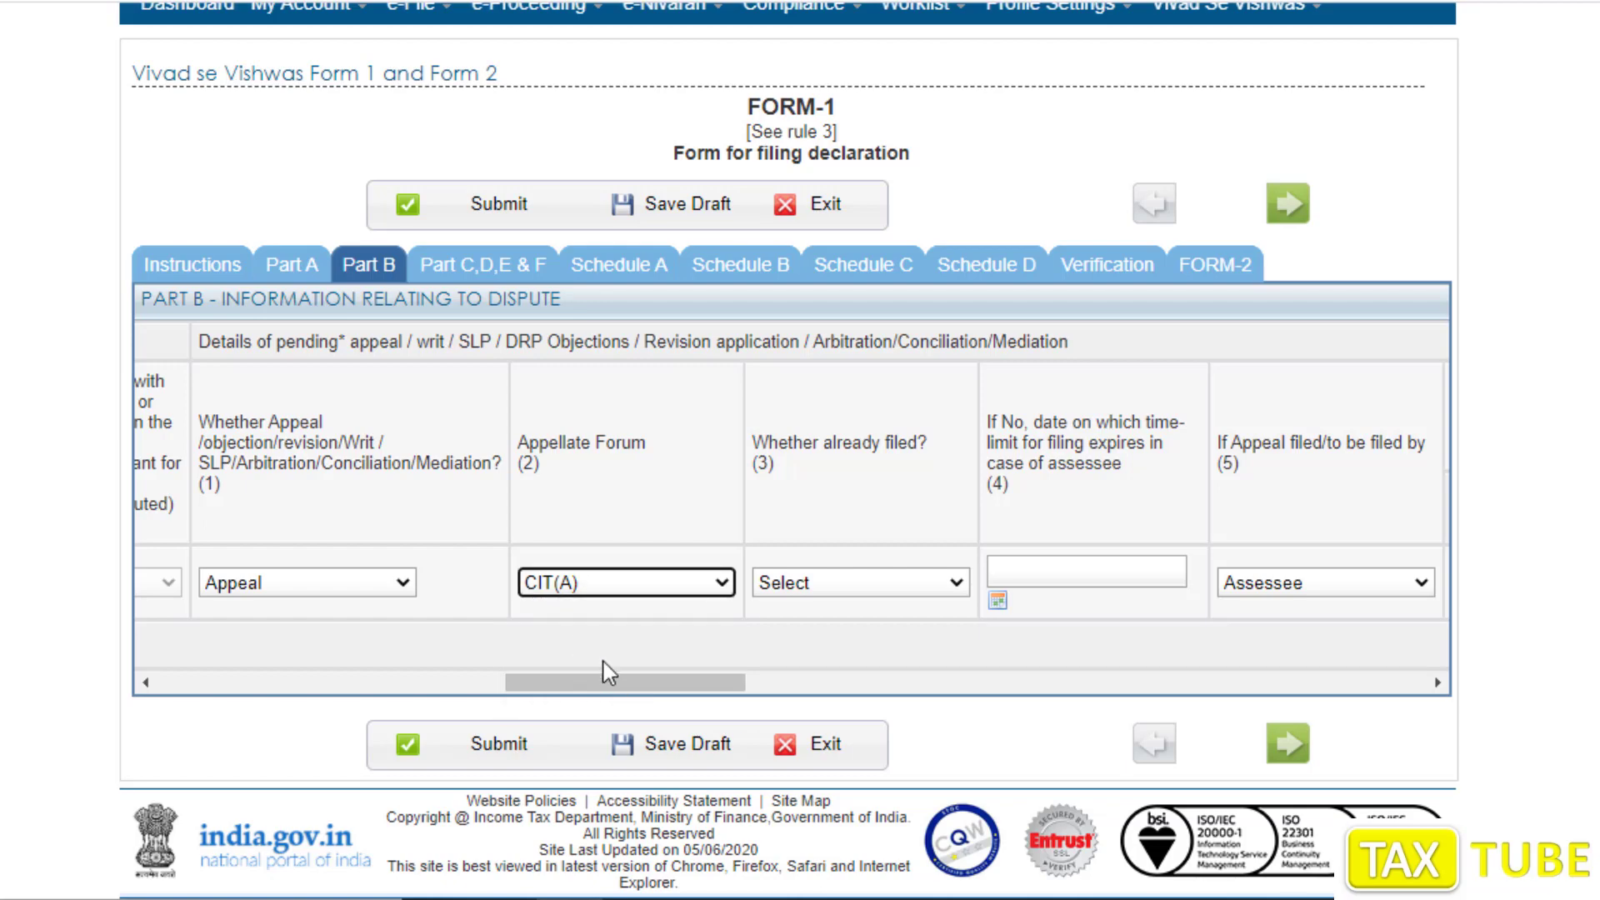
Dismiss the reminder about saving work frequently and save the form as a draft
left_click_drag(609, 670, 664, 673)
left_click(558, 588)
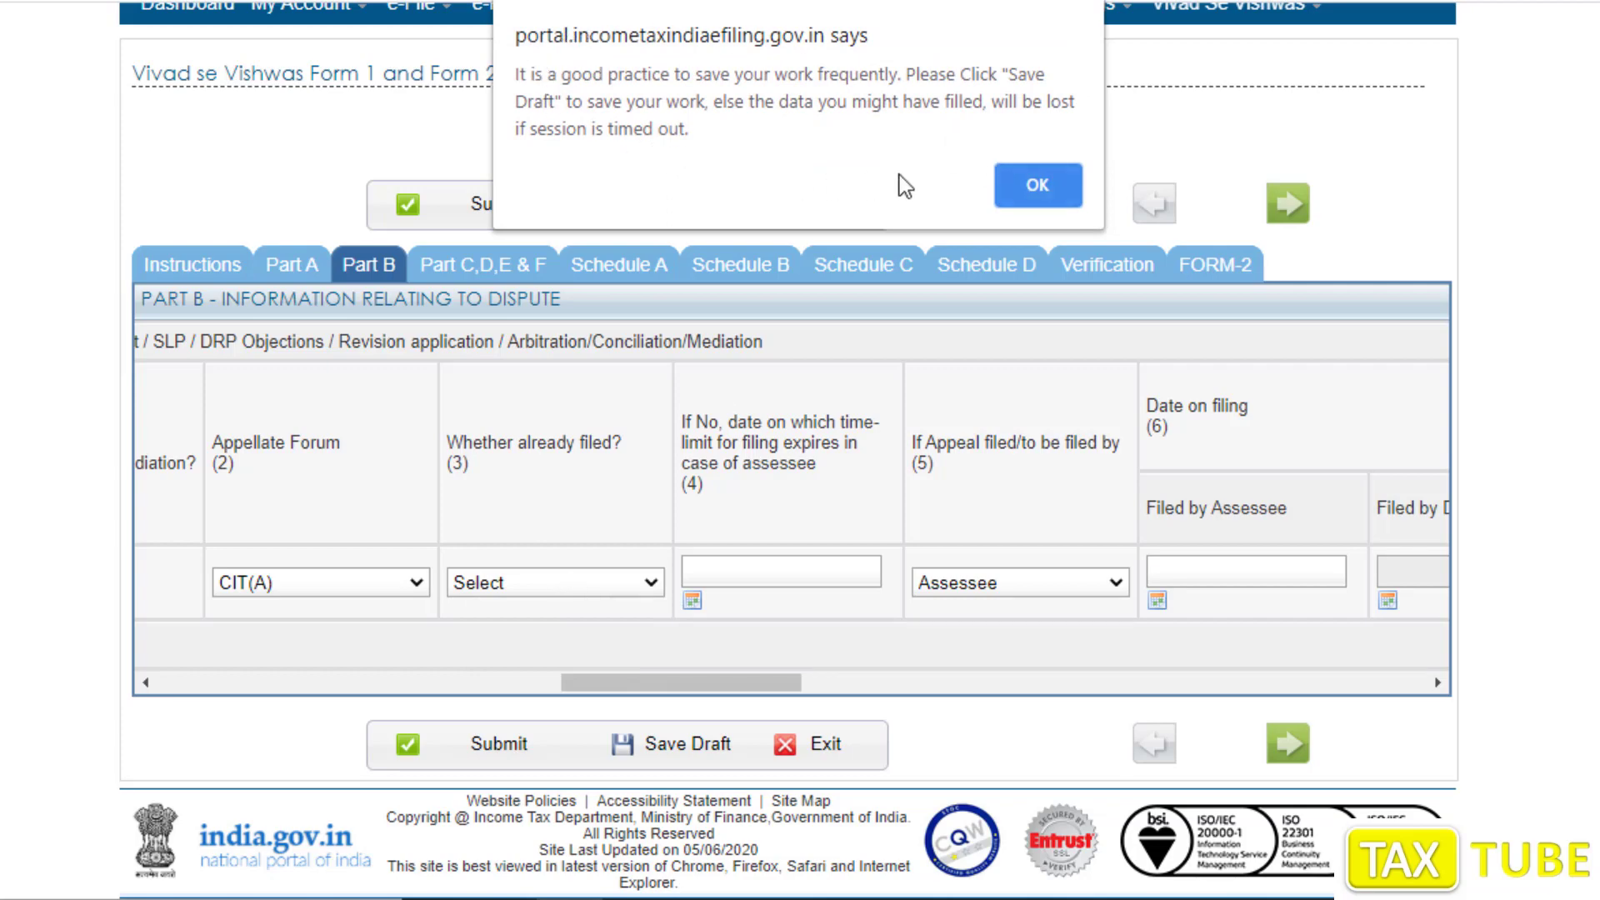
left_click(1033, 193)
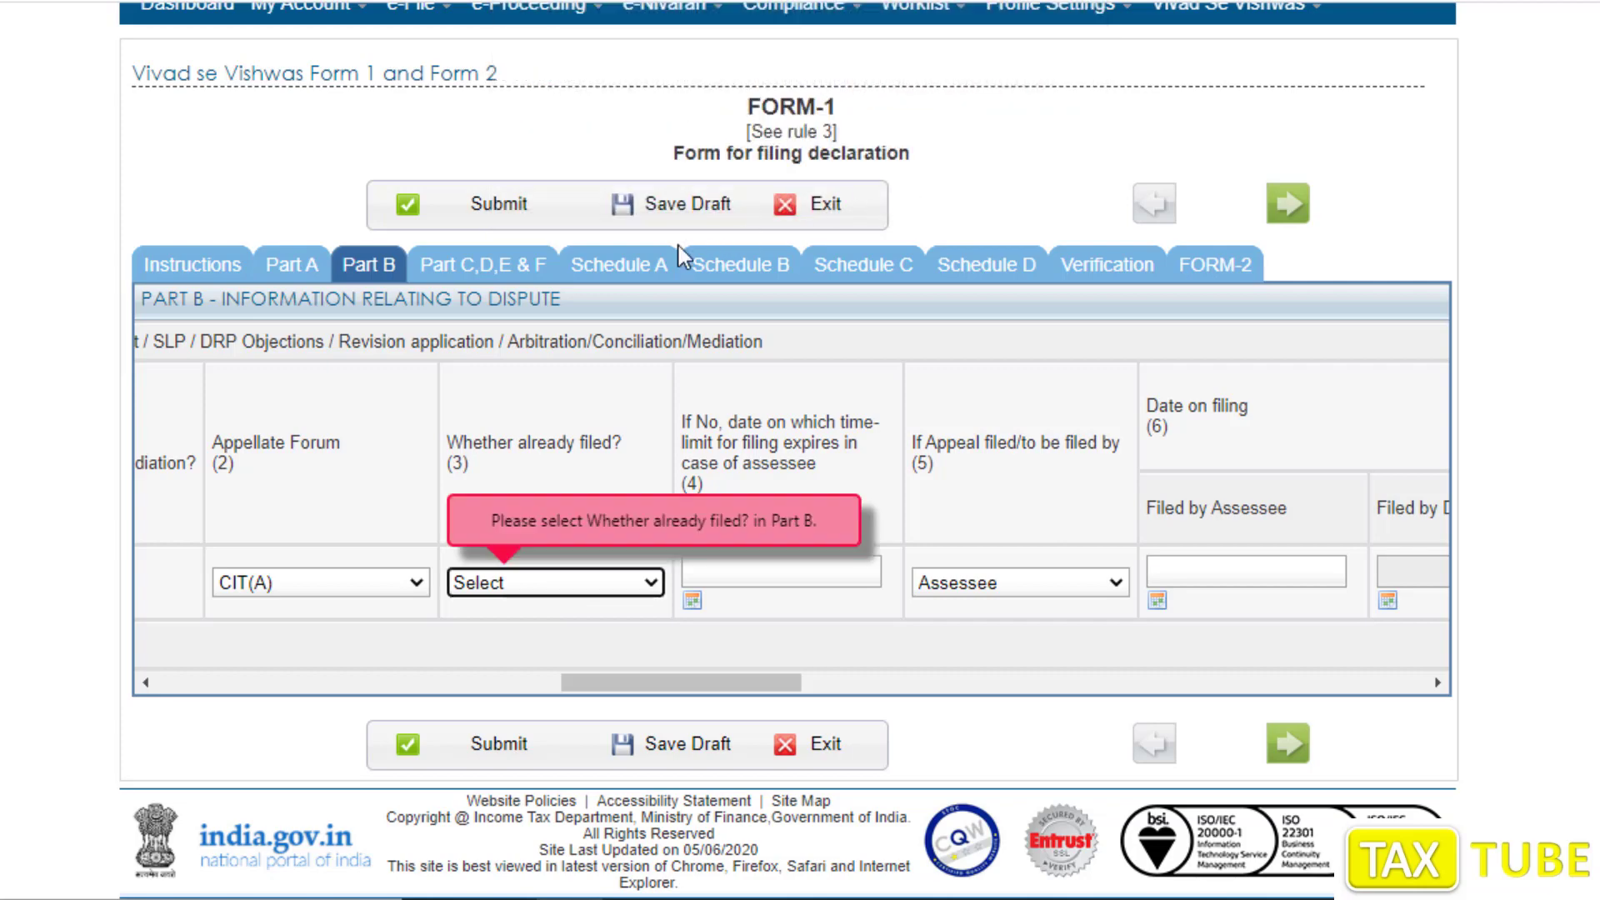
left_click(669, 205)
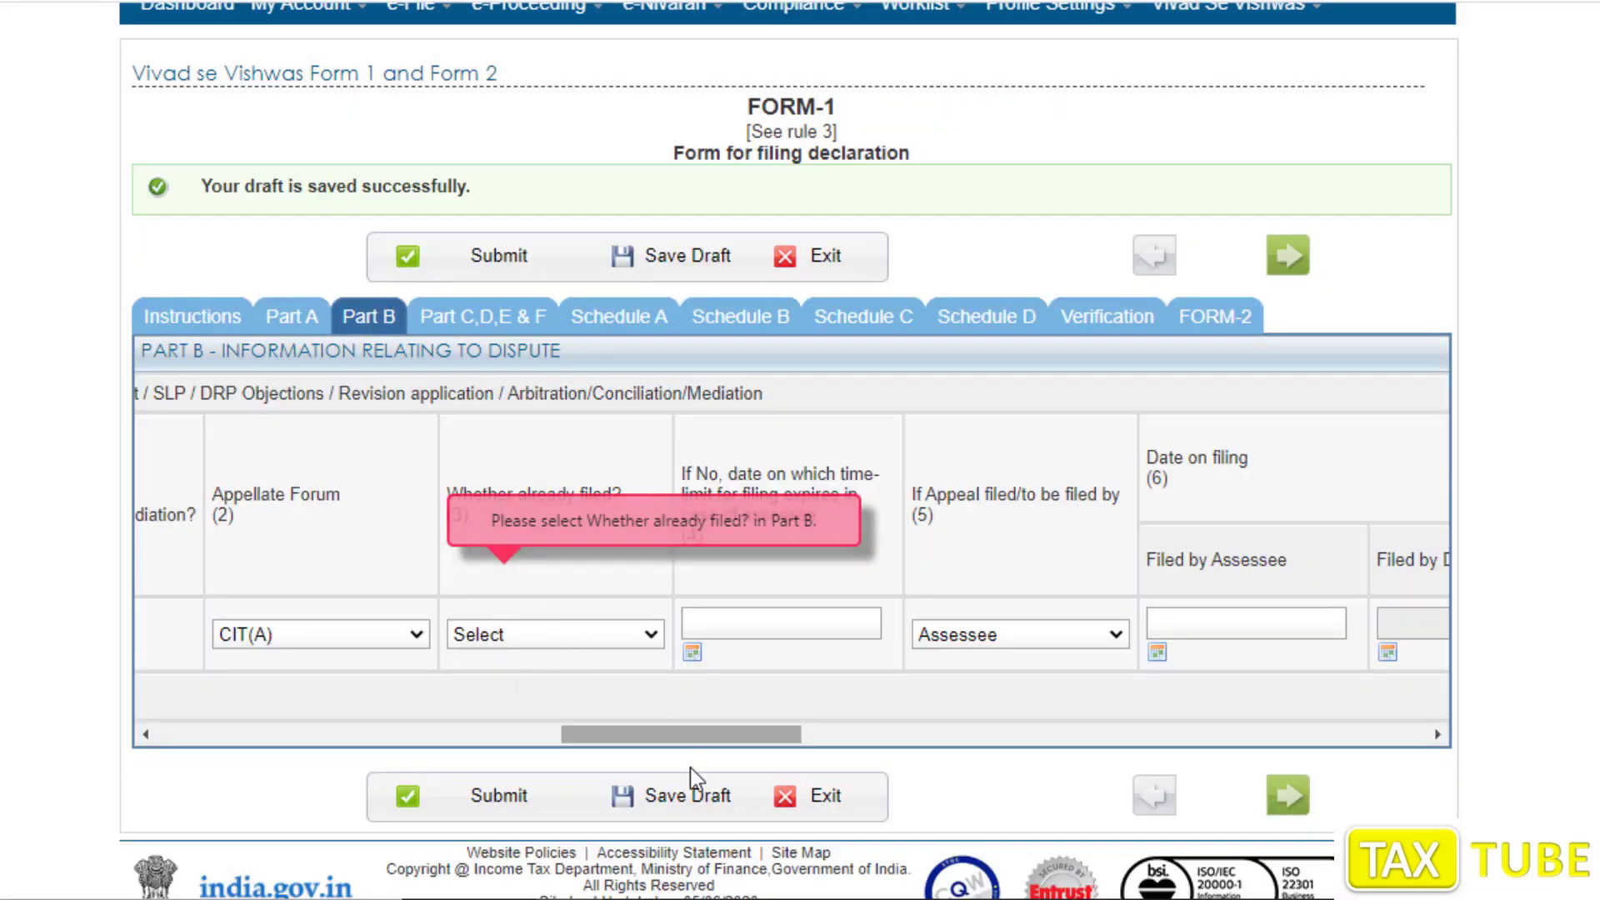
Answer Yes to whether the appeal is already filed, switch the answer to No, and set it back to Yes
left_click(541, 638)
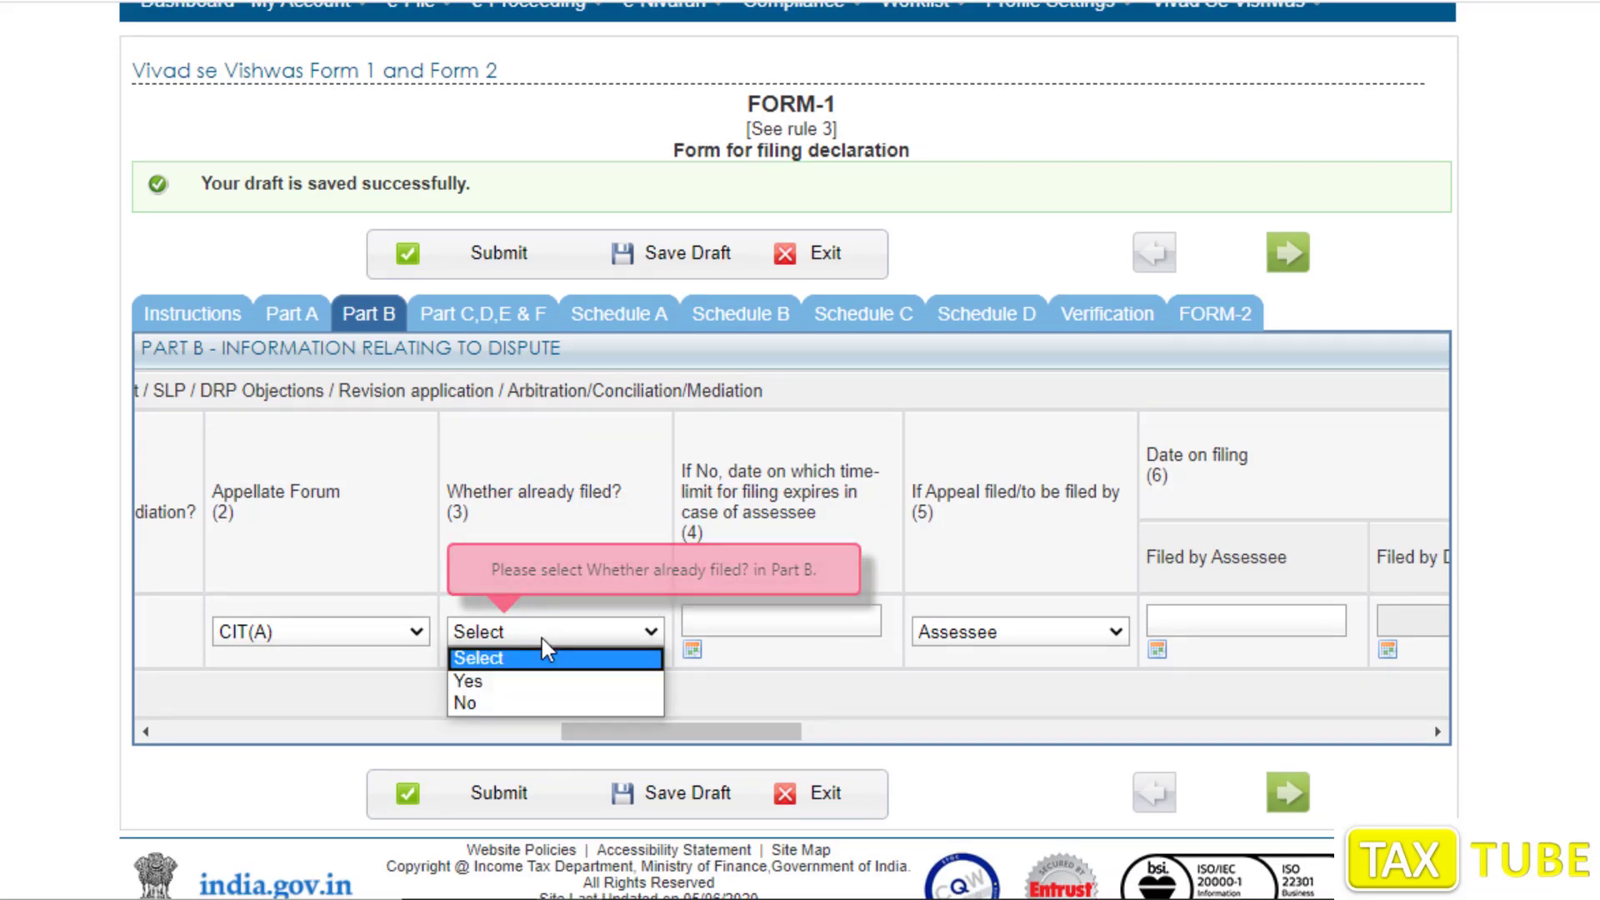
left_click(514, 685)
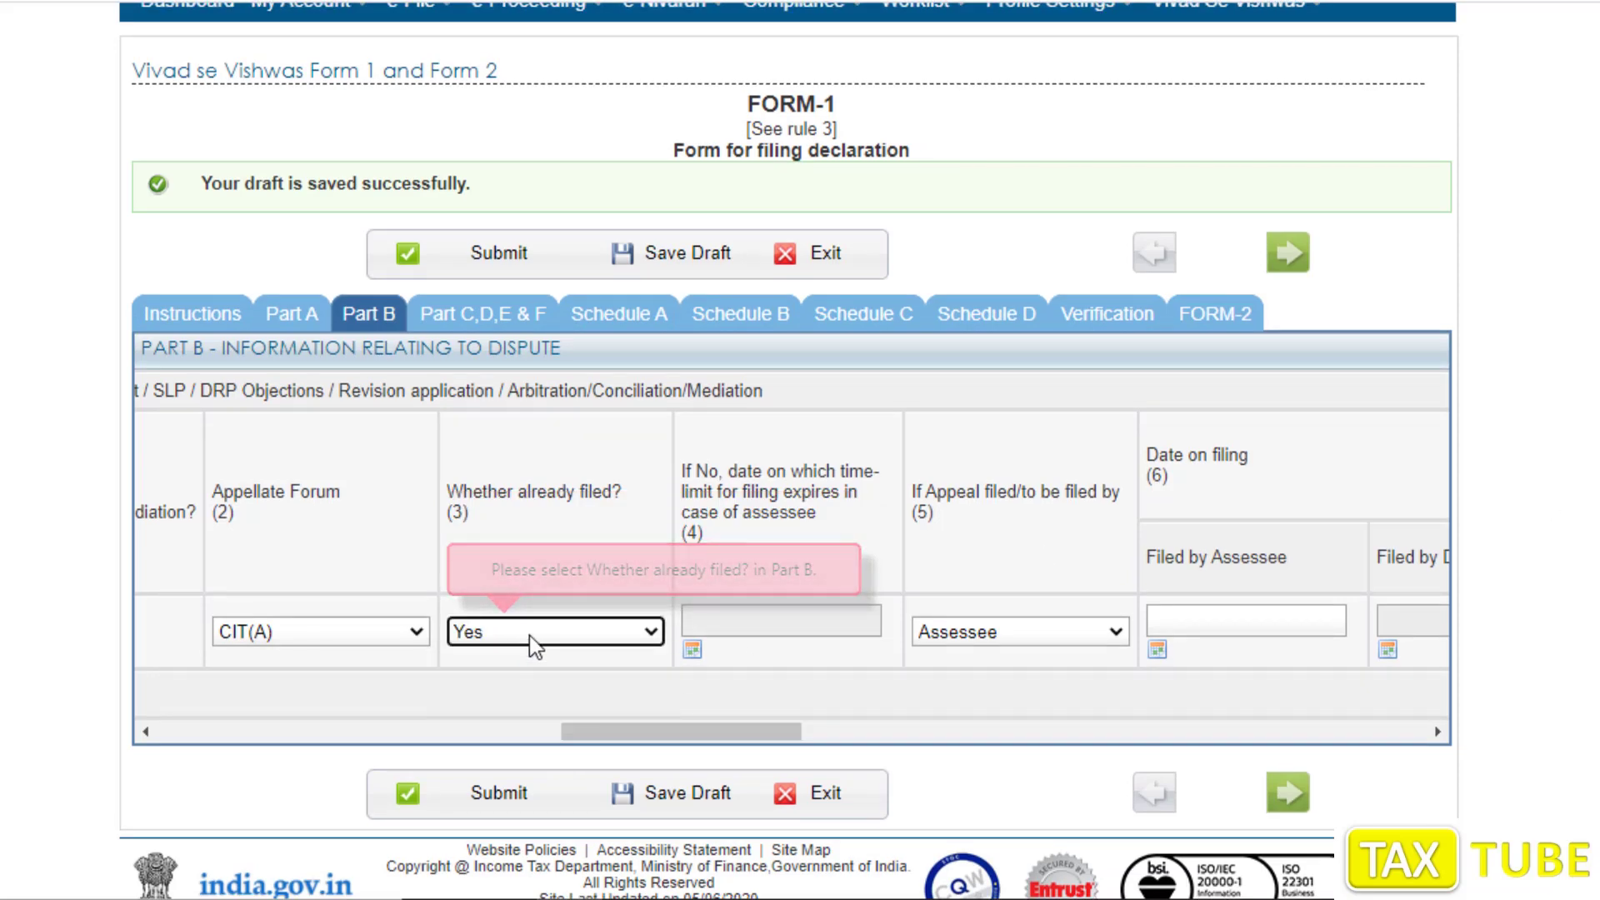
left_click(567, 631)
left_click(494, 704)
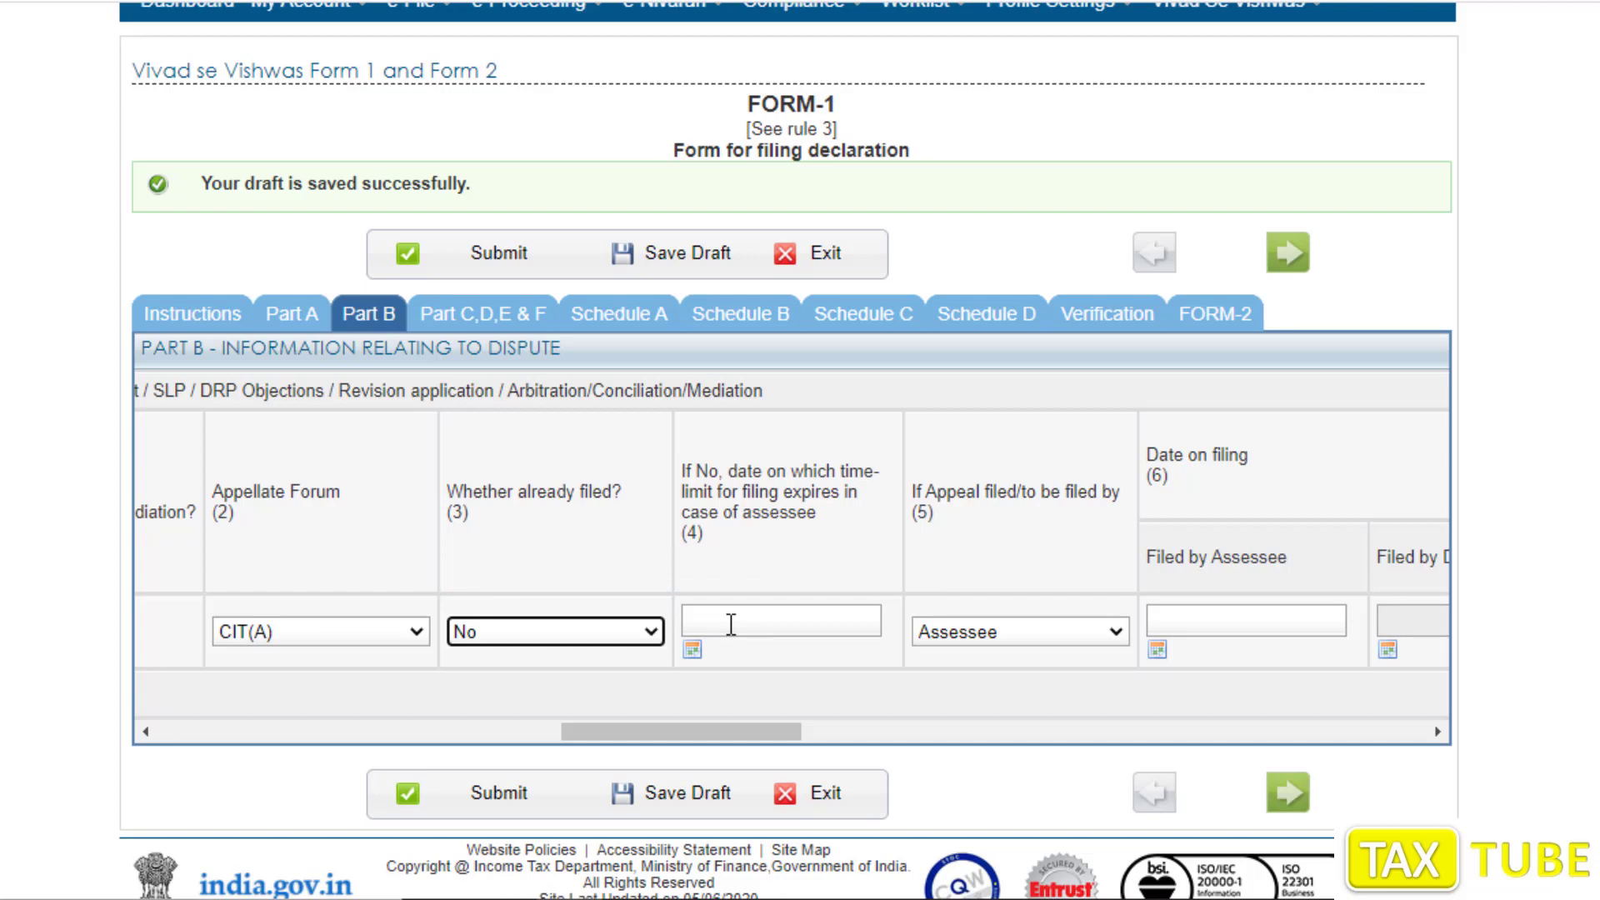
left_click(538, 638)
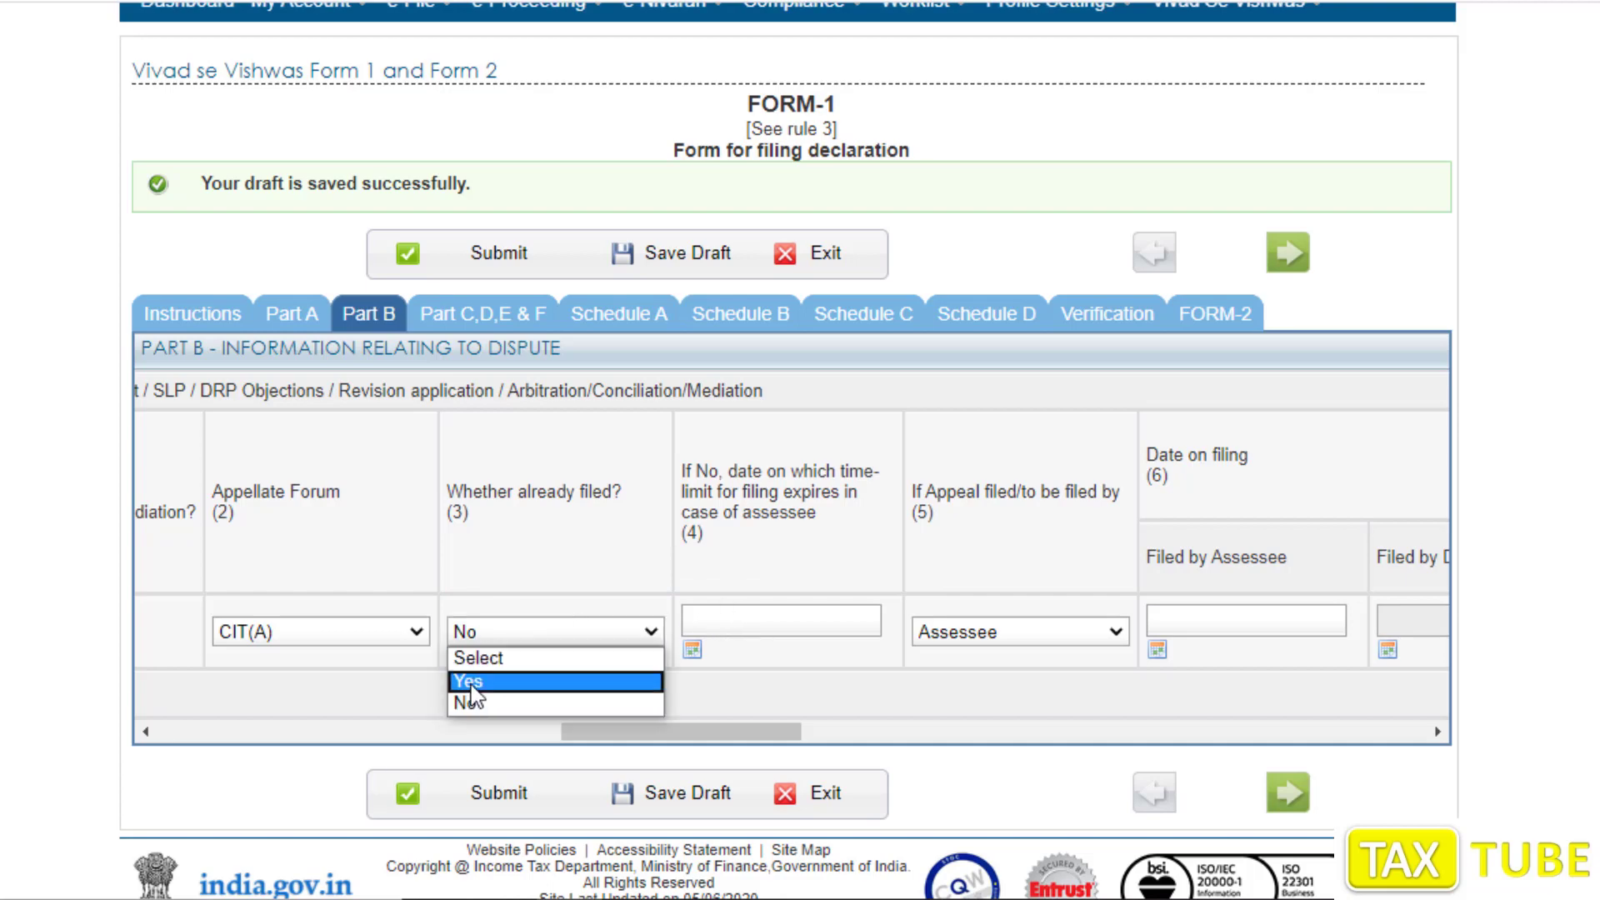
left_click(498, 674)
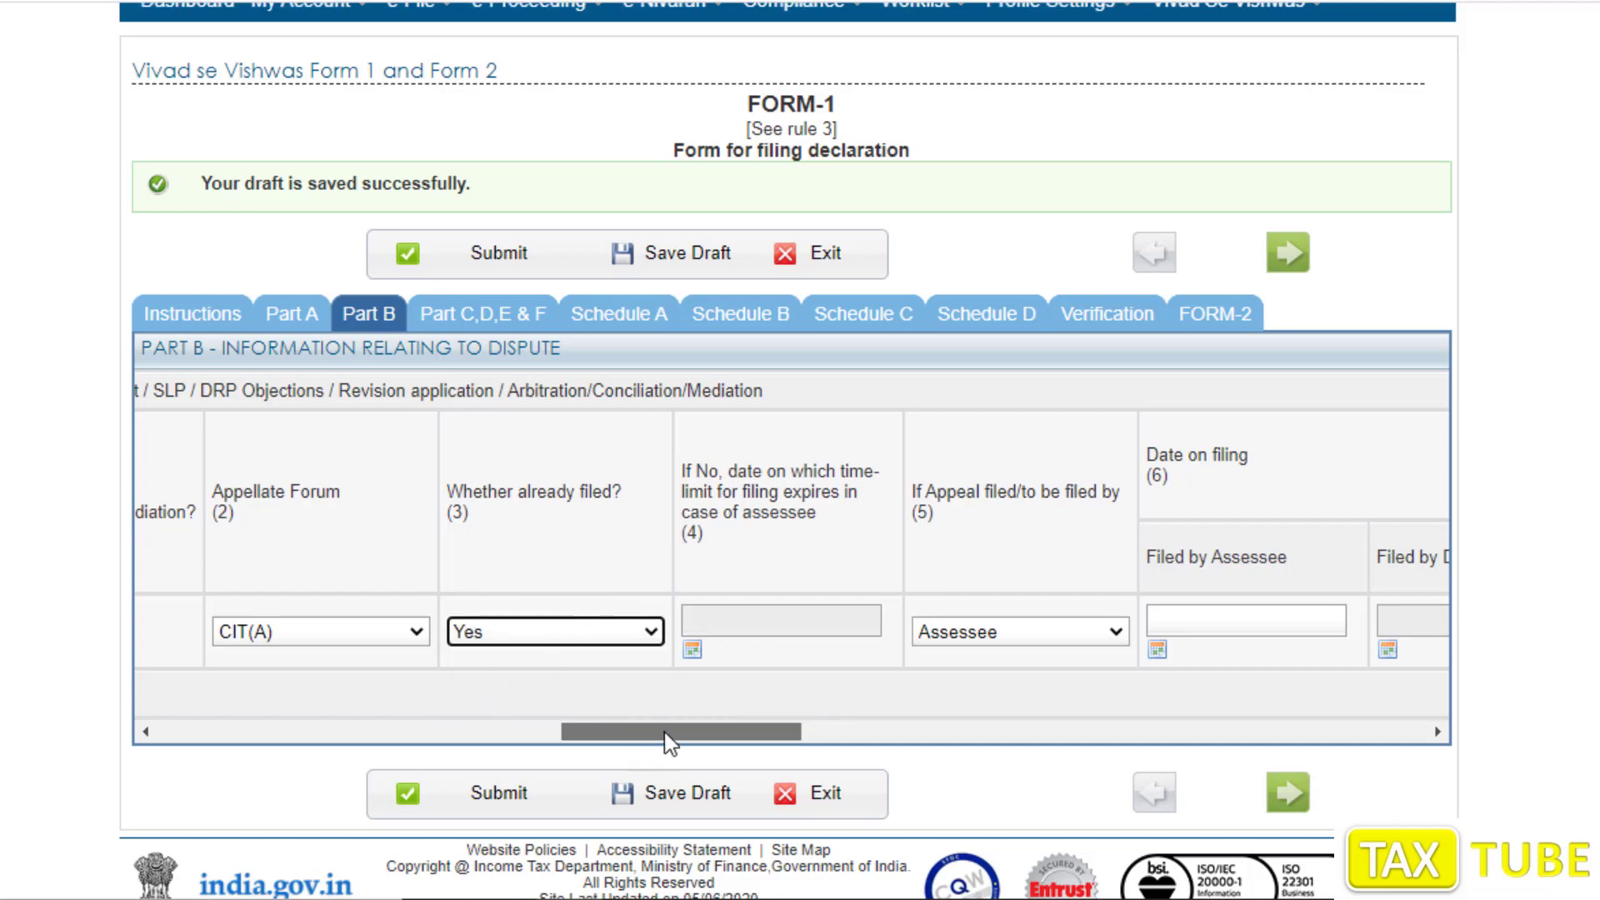
Compare the options for who filed the appeal by switching the appellate forum to ITAT and back to CIT(A)
left_click_drag(663, 731, 728, 740)
left_click(669, 633)
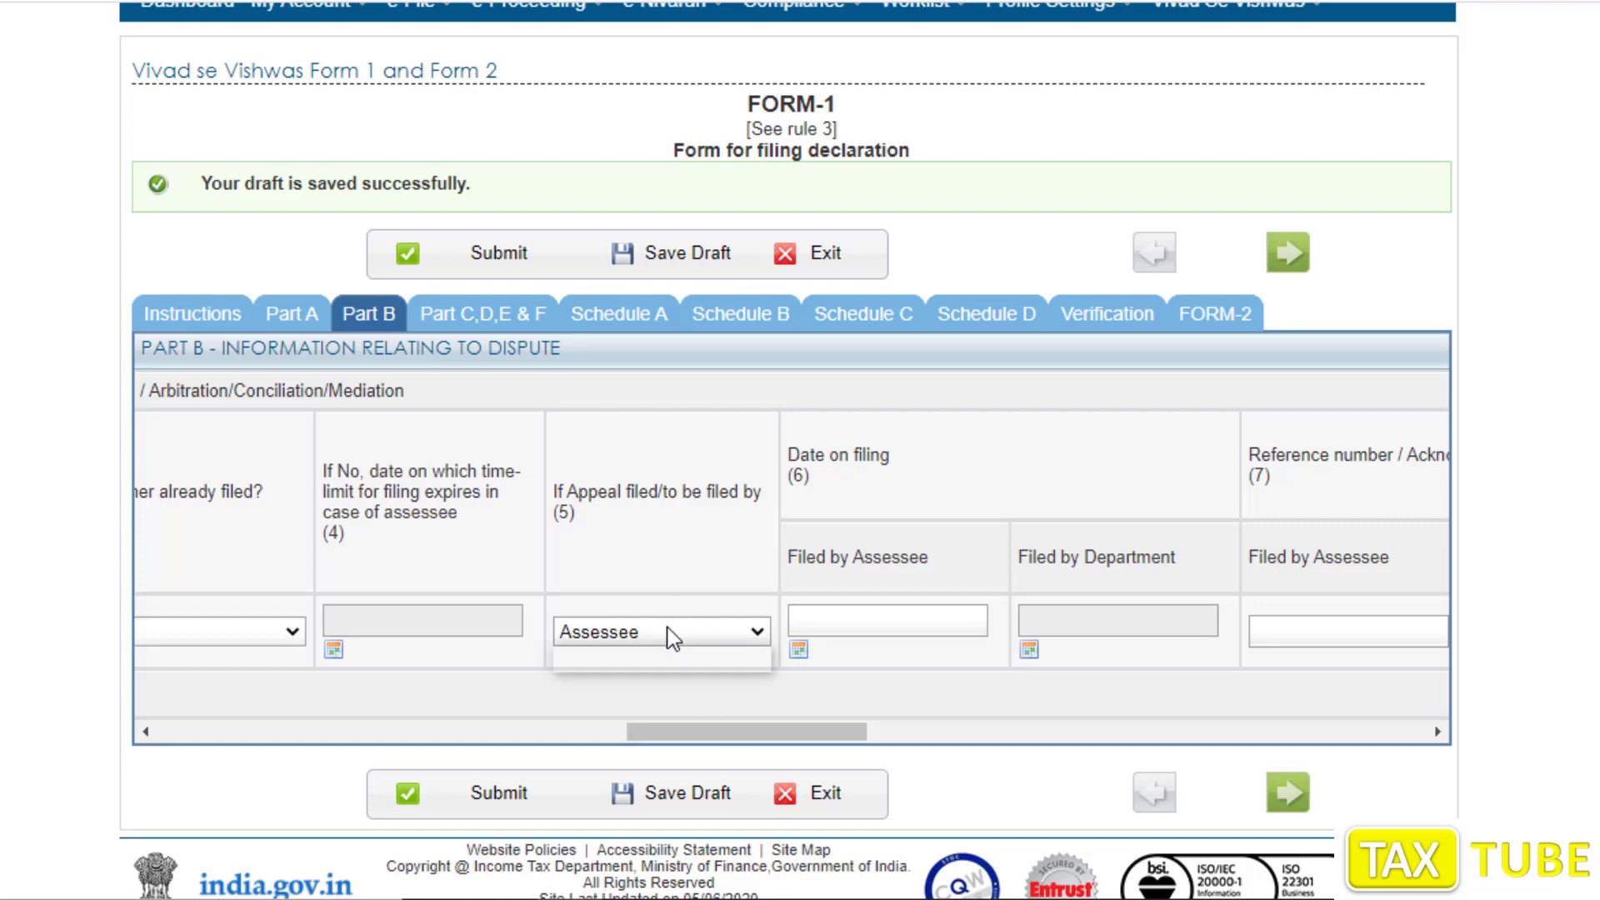
left_click(672, 638)
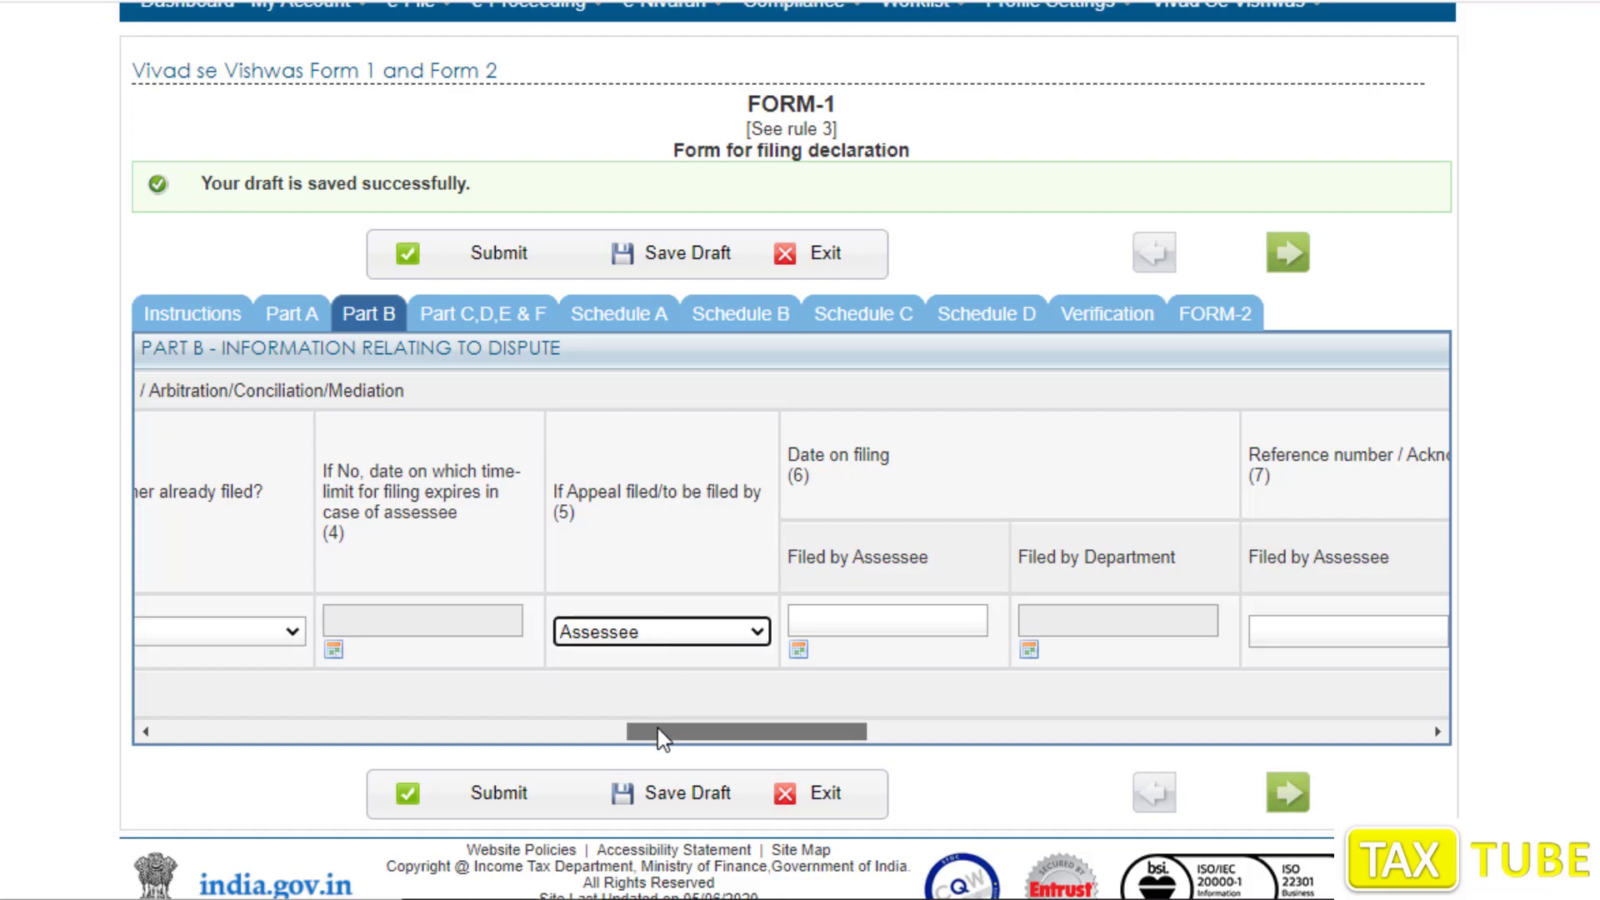
left_click_drag(658, 728, 500, 746)
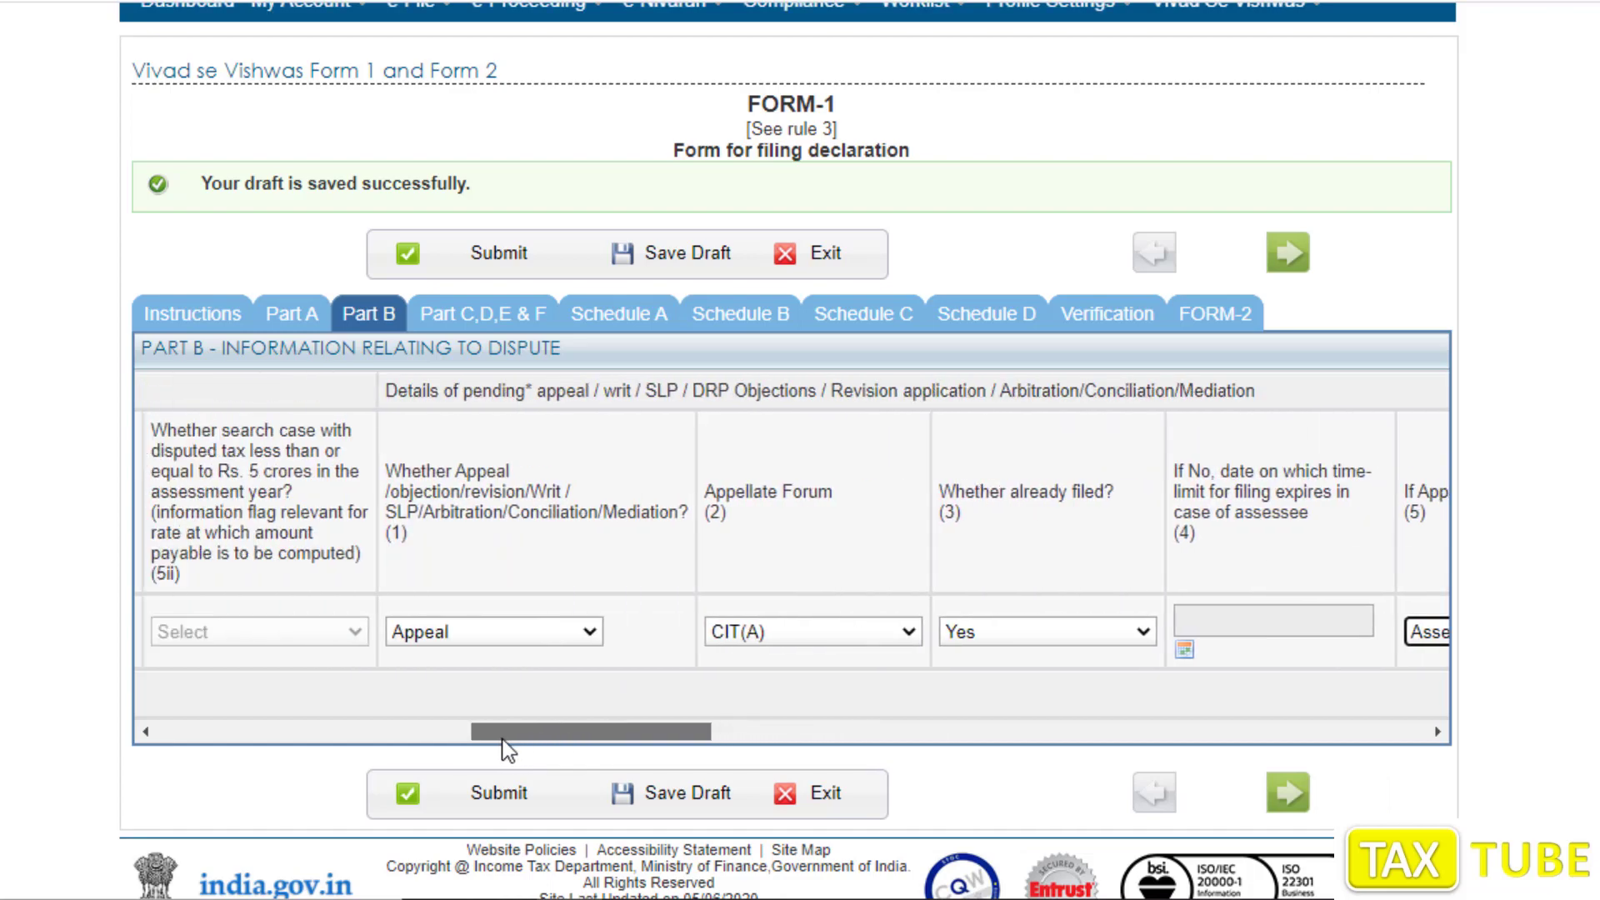
left_click(753, 642)
left_click(725, 704)
left_click_drag(655, 732, 781, 679)
left_click(782, 643)
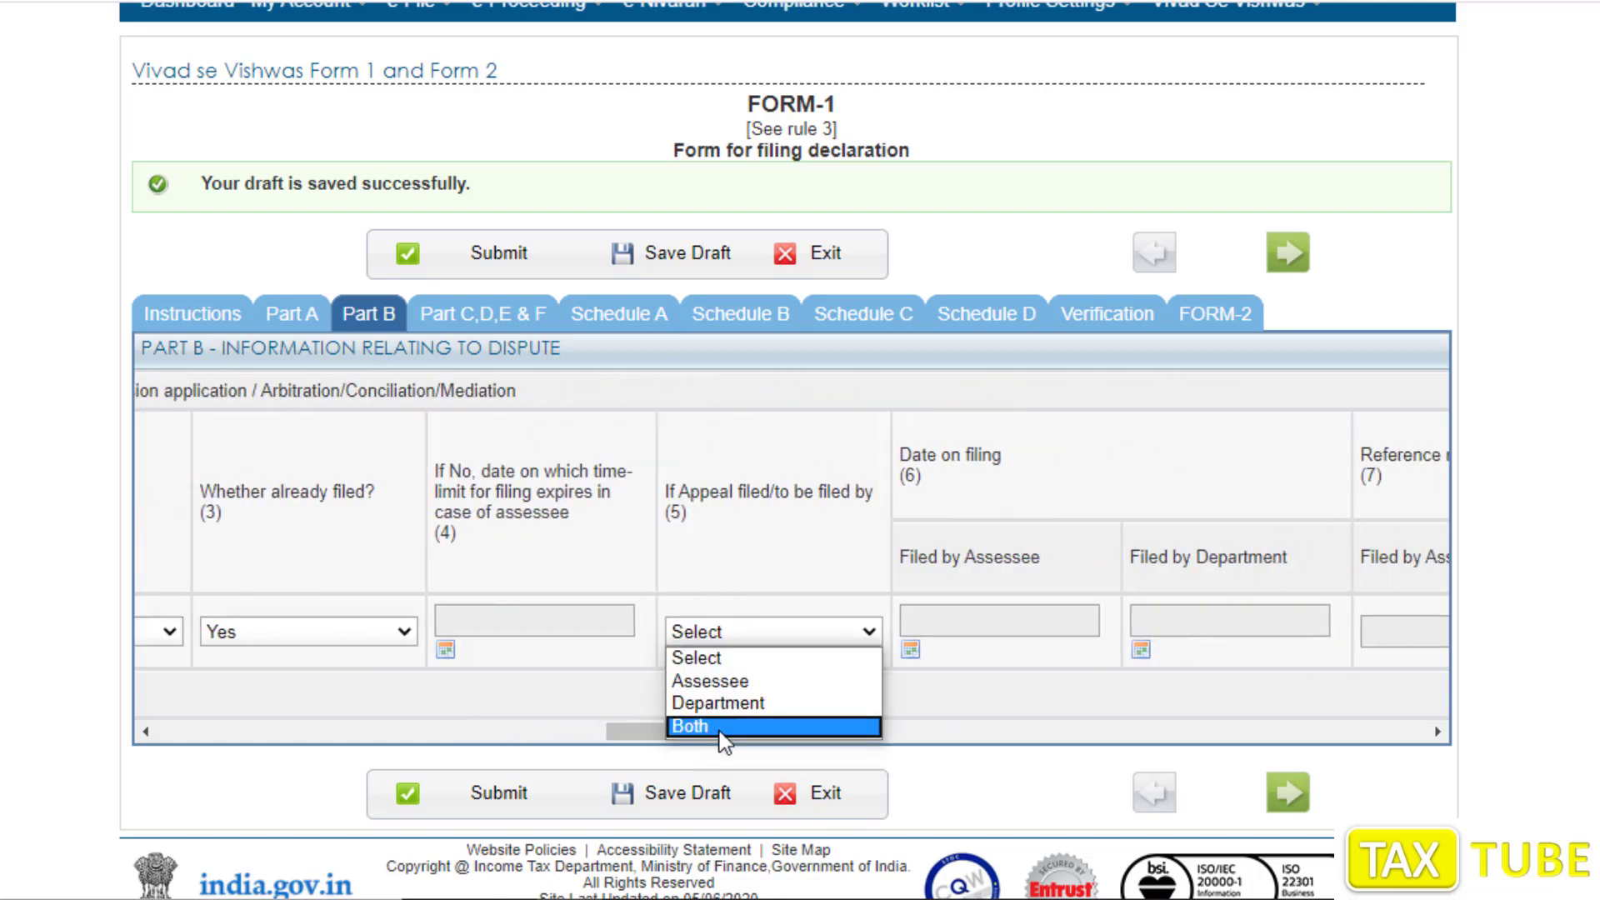
left_click(627, 734)
left_click_drag(627, 733, 562, 731)
left_click(552, 638)
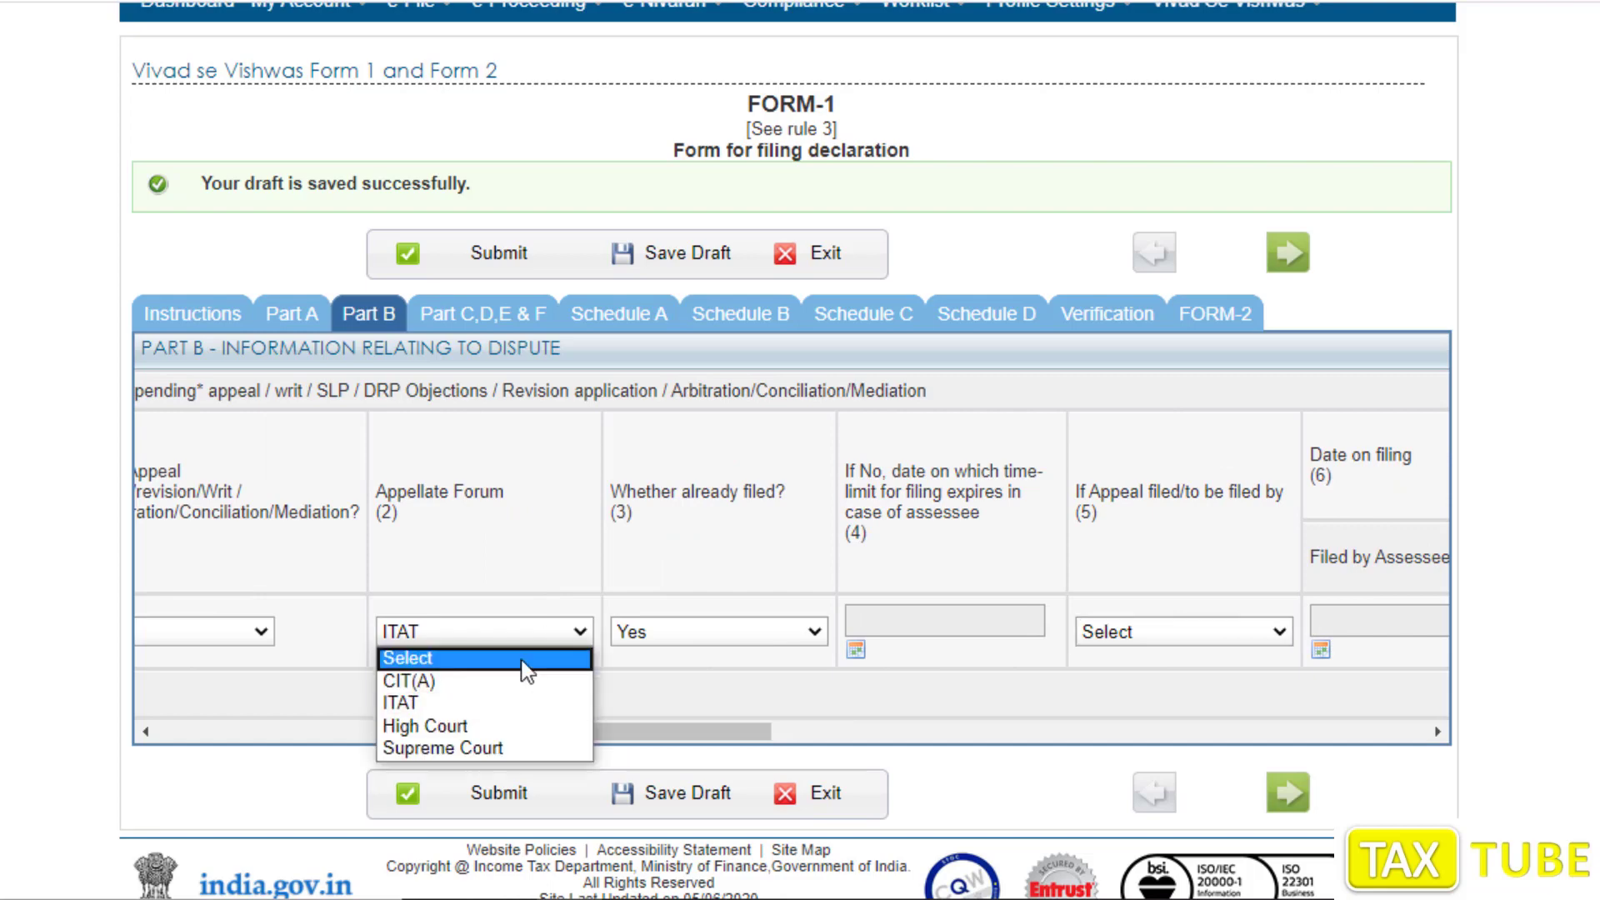
left_click(542, 679)
Enter 07/01/2020 as the date on which the assessee filed the appeal
left_click_drag(666, 742, 821, 729)
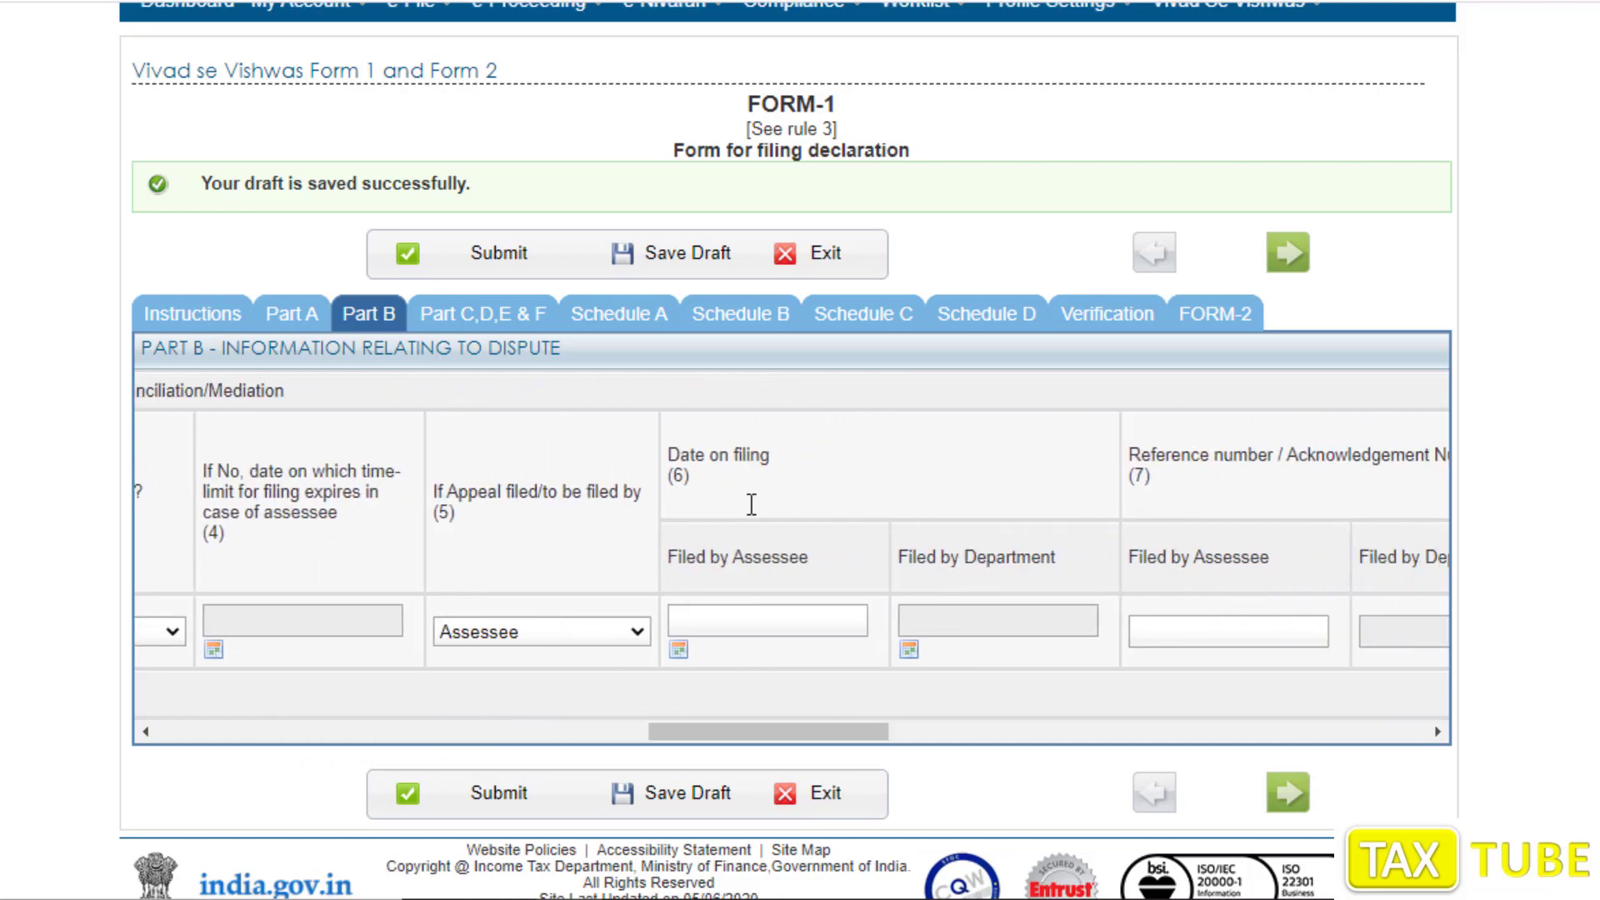
left_click(680, 654)
left_click(694, 356)
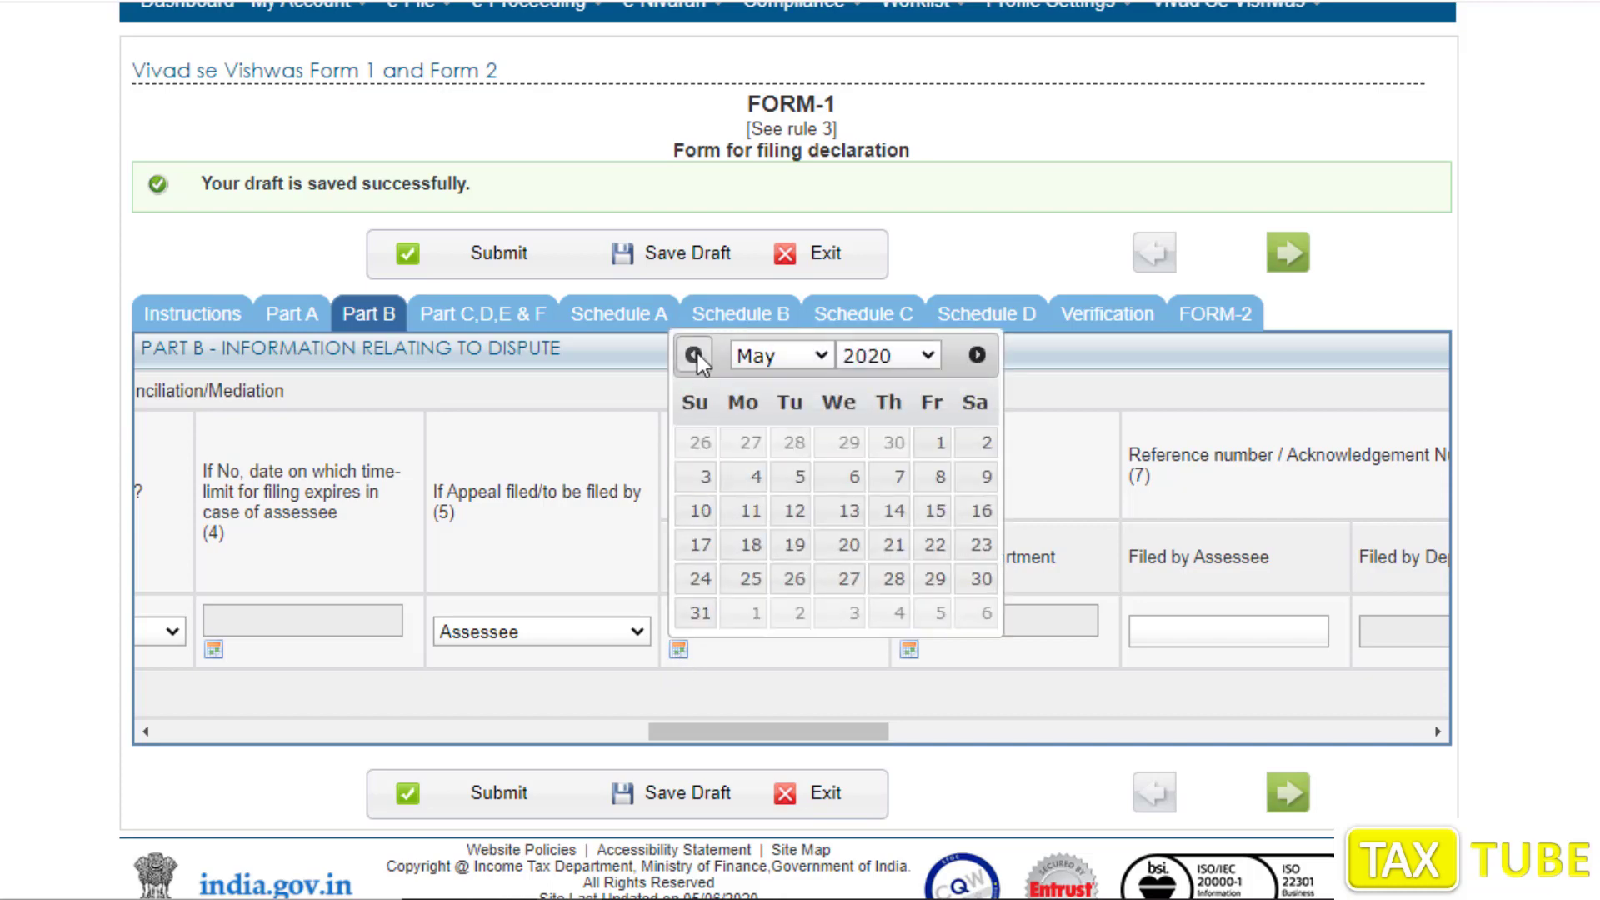
left_click(694, 356)
left_click(694, 356)
left_click(694, 356)
left_click(694, 356)
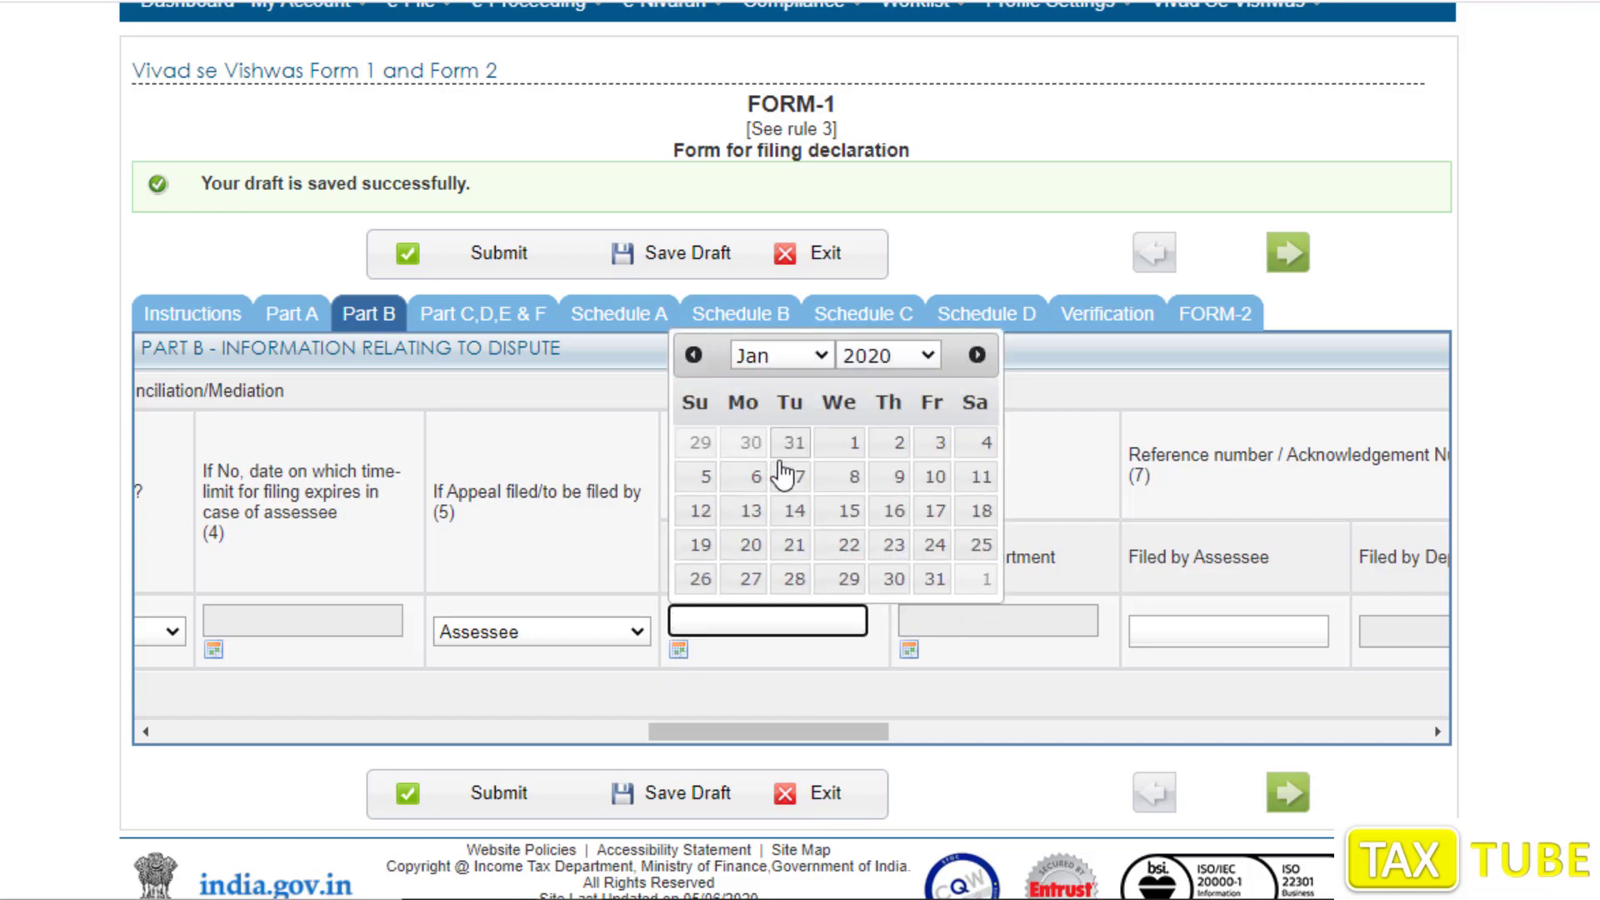
left_click(798, 483)
Enter 456 as the reference or acknowledgement number of the appeal filed by the assessee
left_click_drag(766, 733, 840, 731)
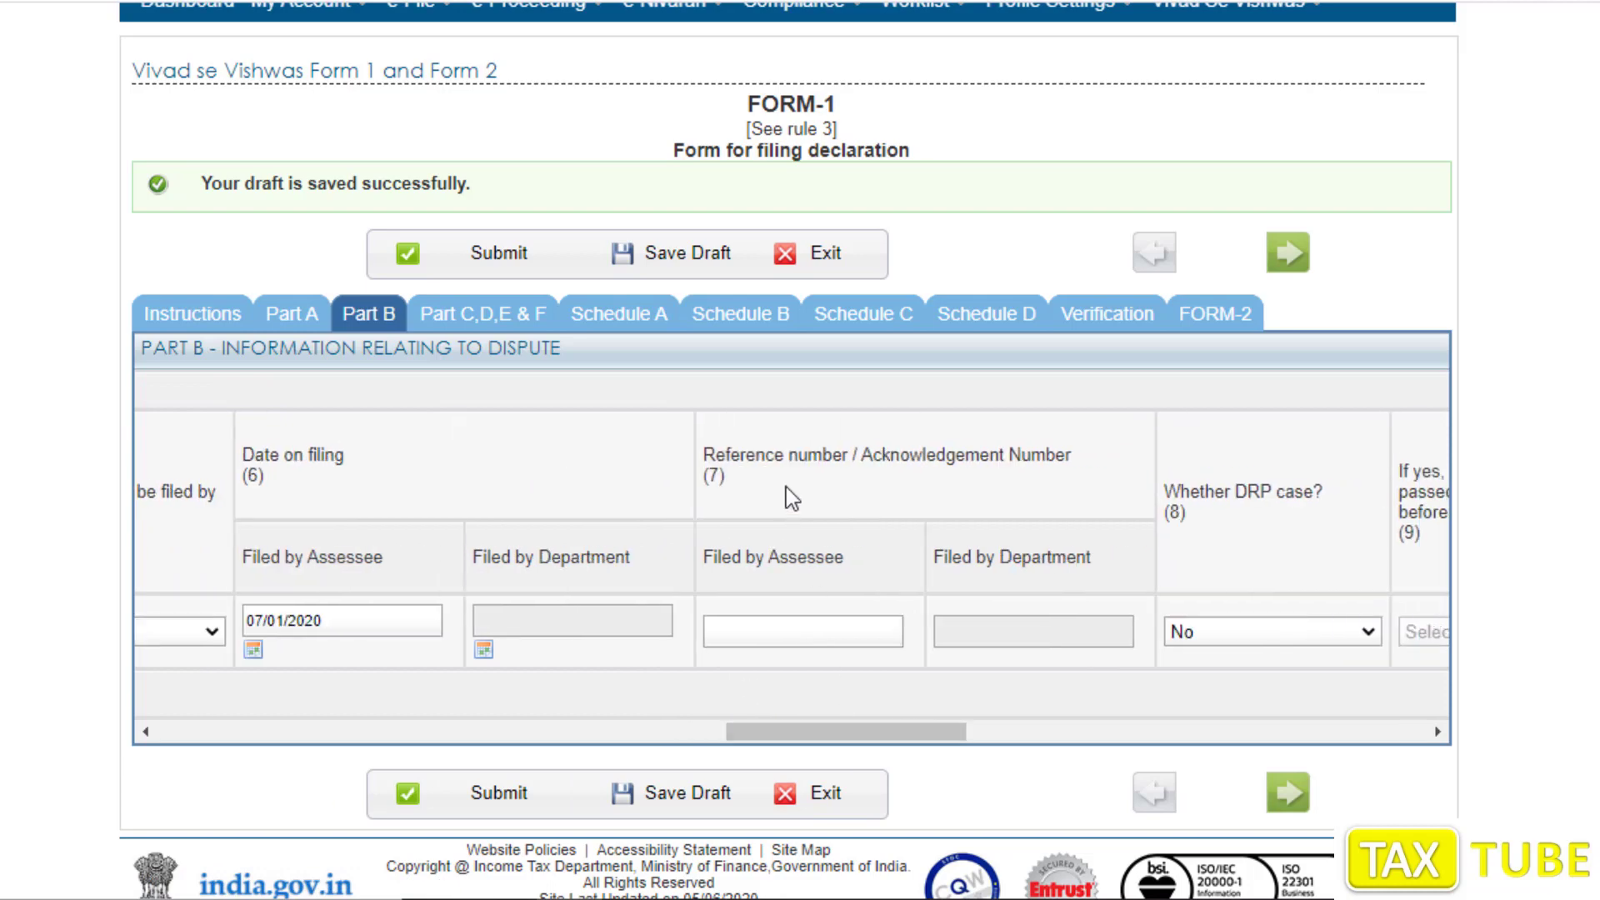
left_click(756, 630)
type("456")
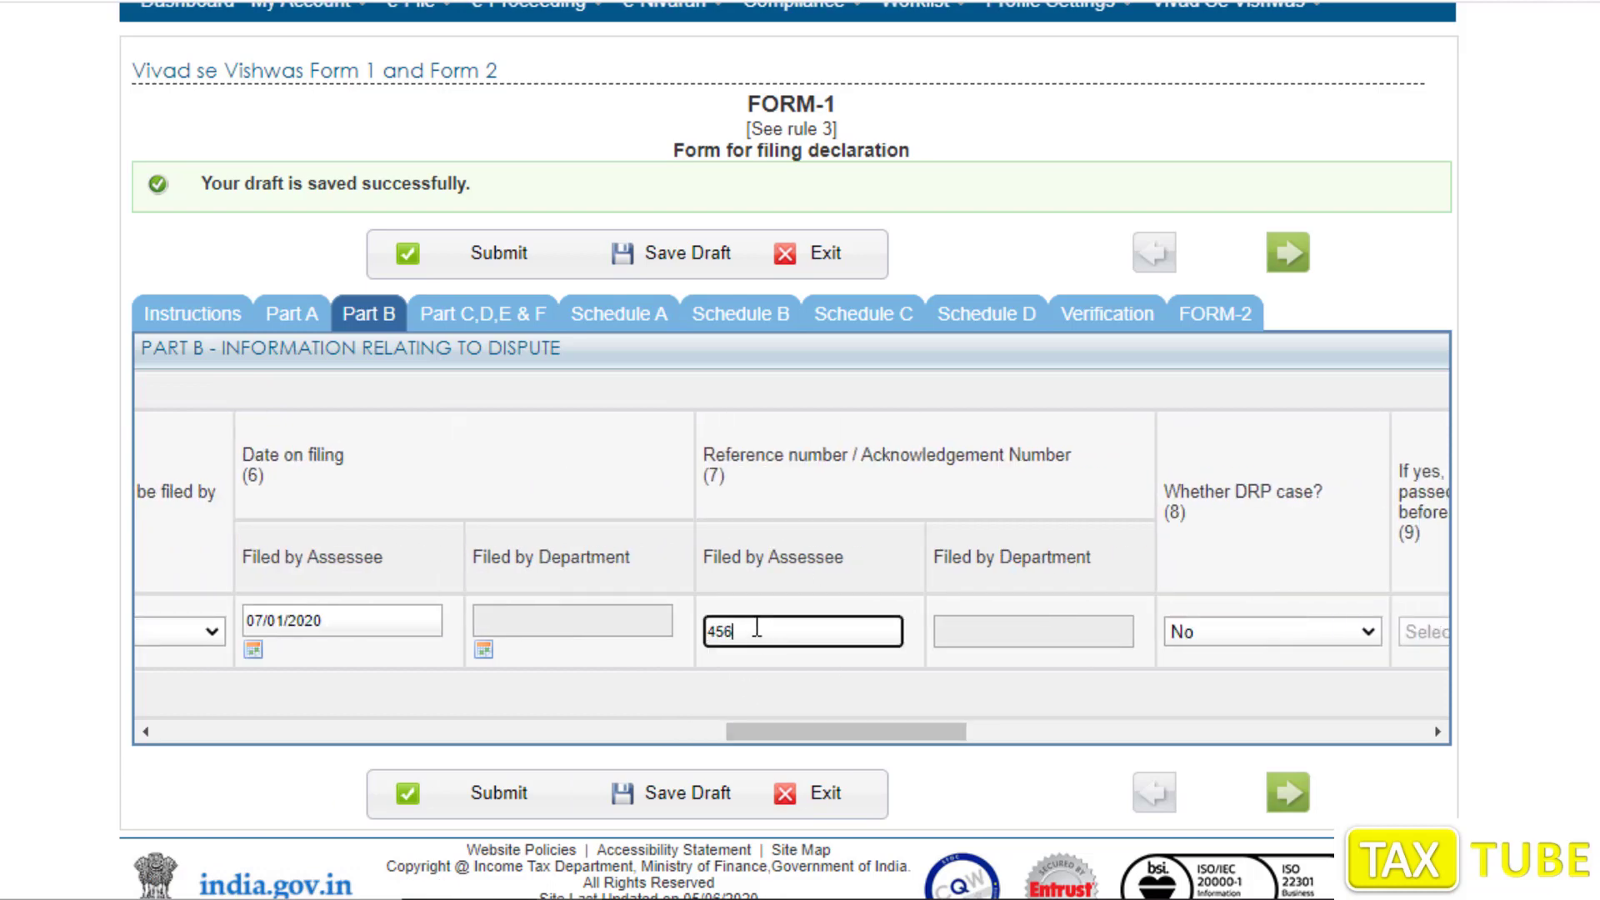
Keep the DRP case answer at No and answer No to whether it is a revision application case
left_click_drag(858, 731, 937, 726)
left_click(803, 638)
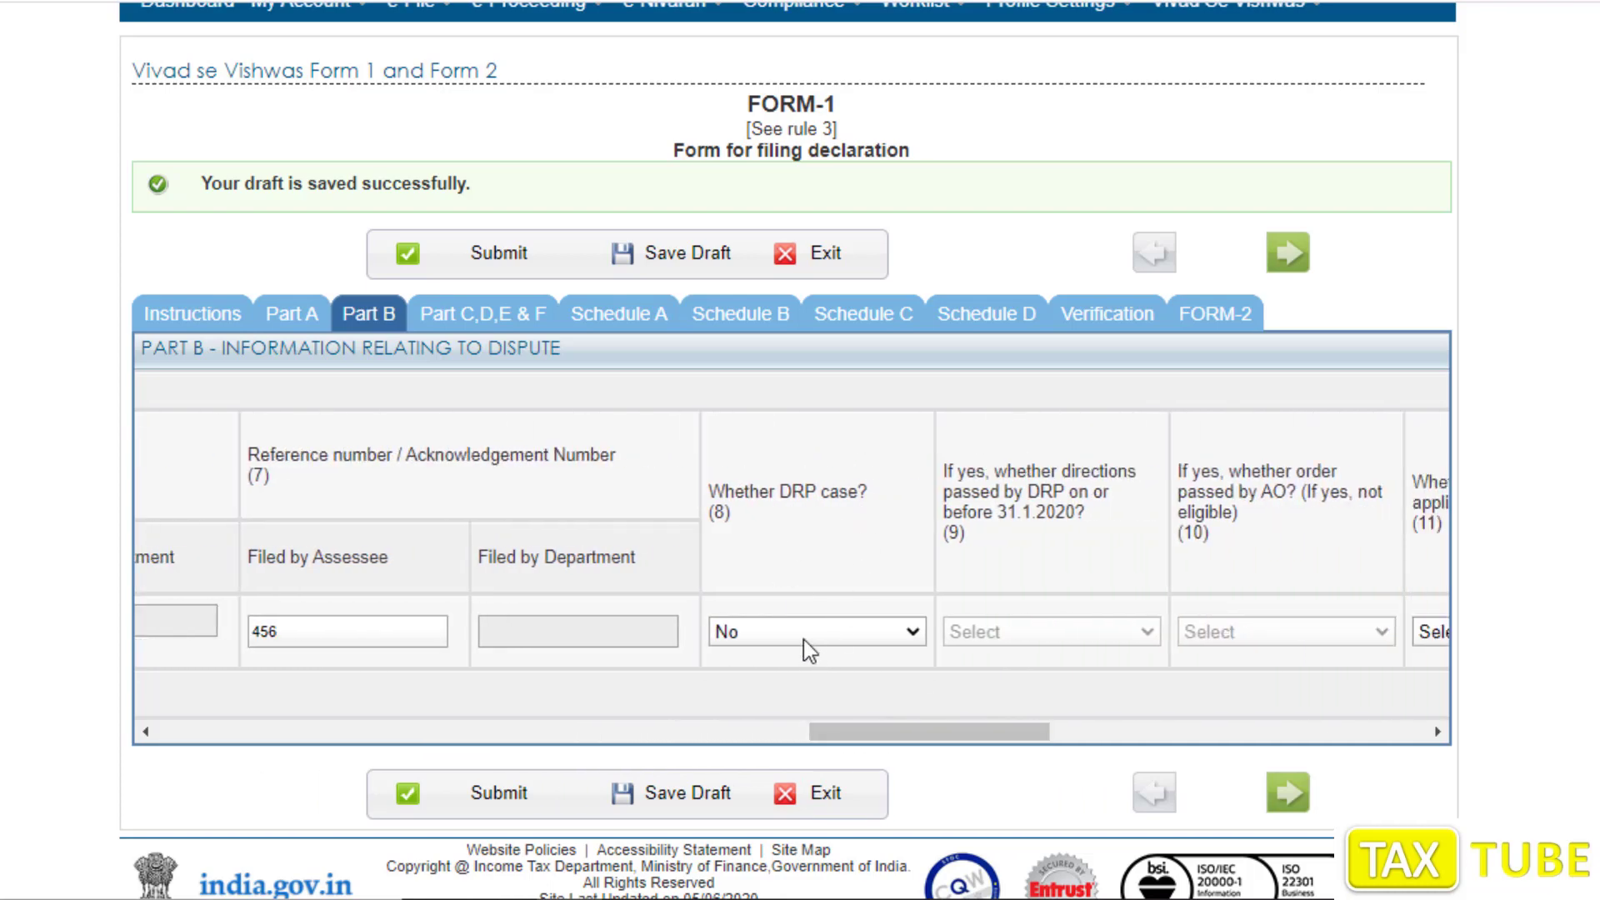
left_click_drag(923, 733, 983, 728)
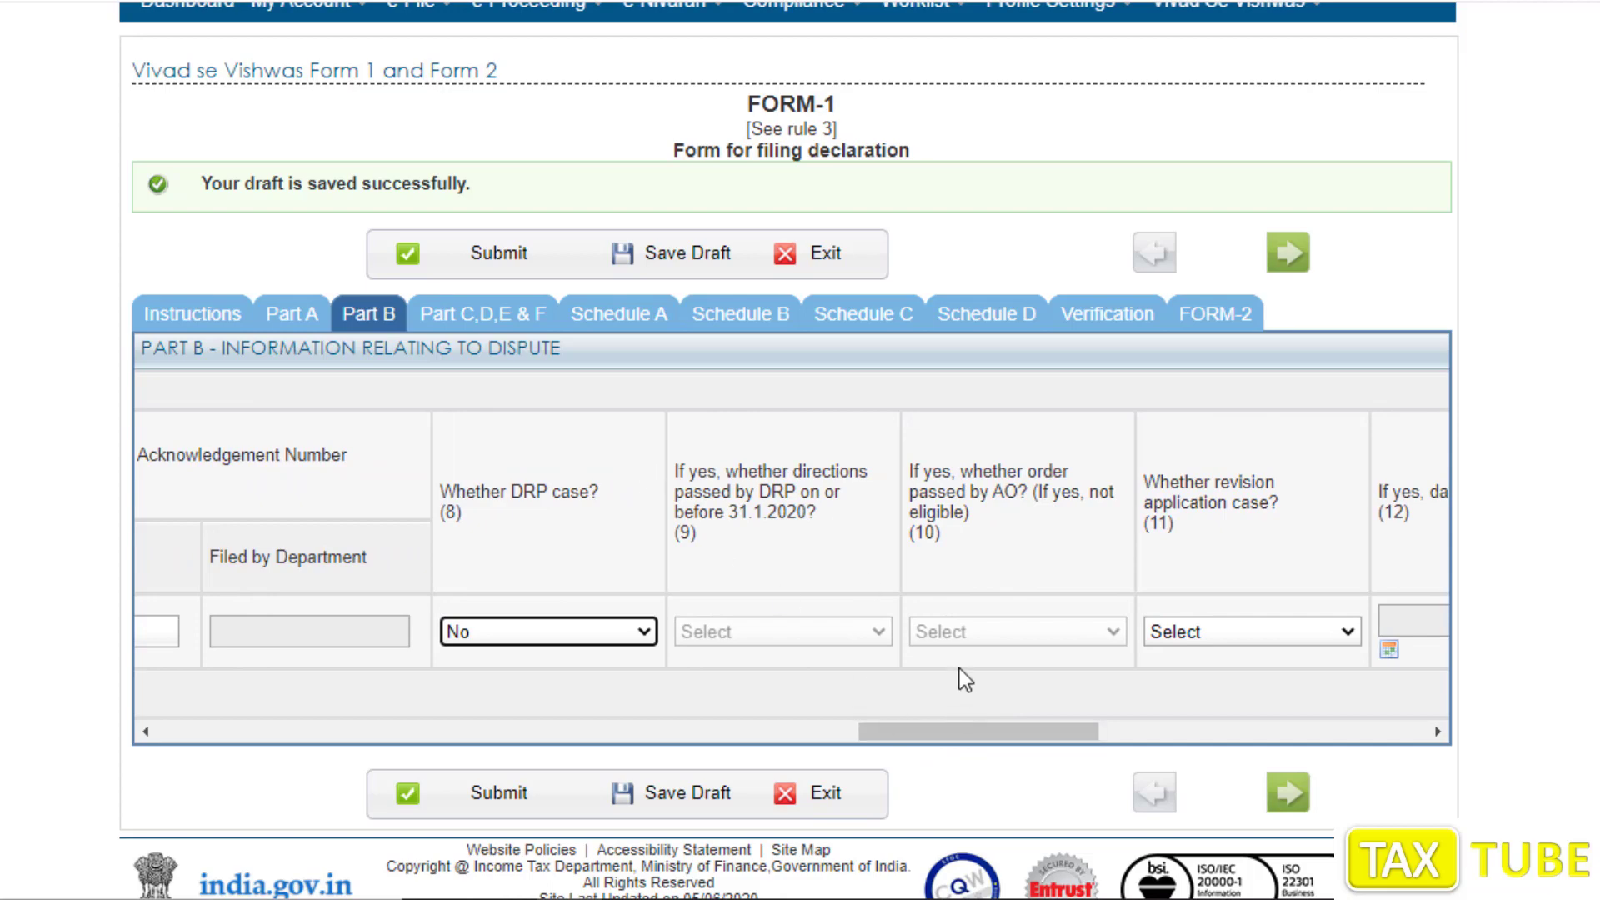
left_click(1059, 715)
scroll(1083, 738, "right", 7)
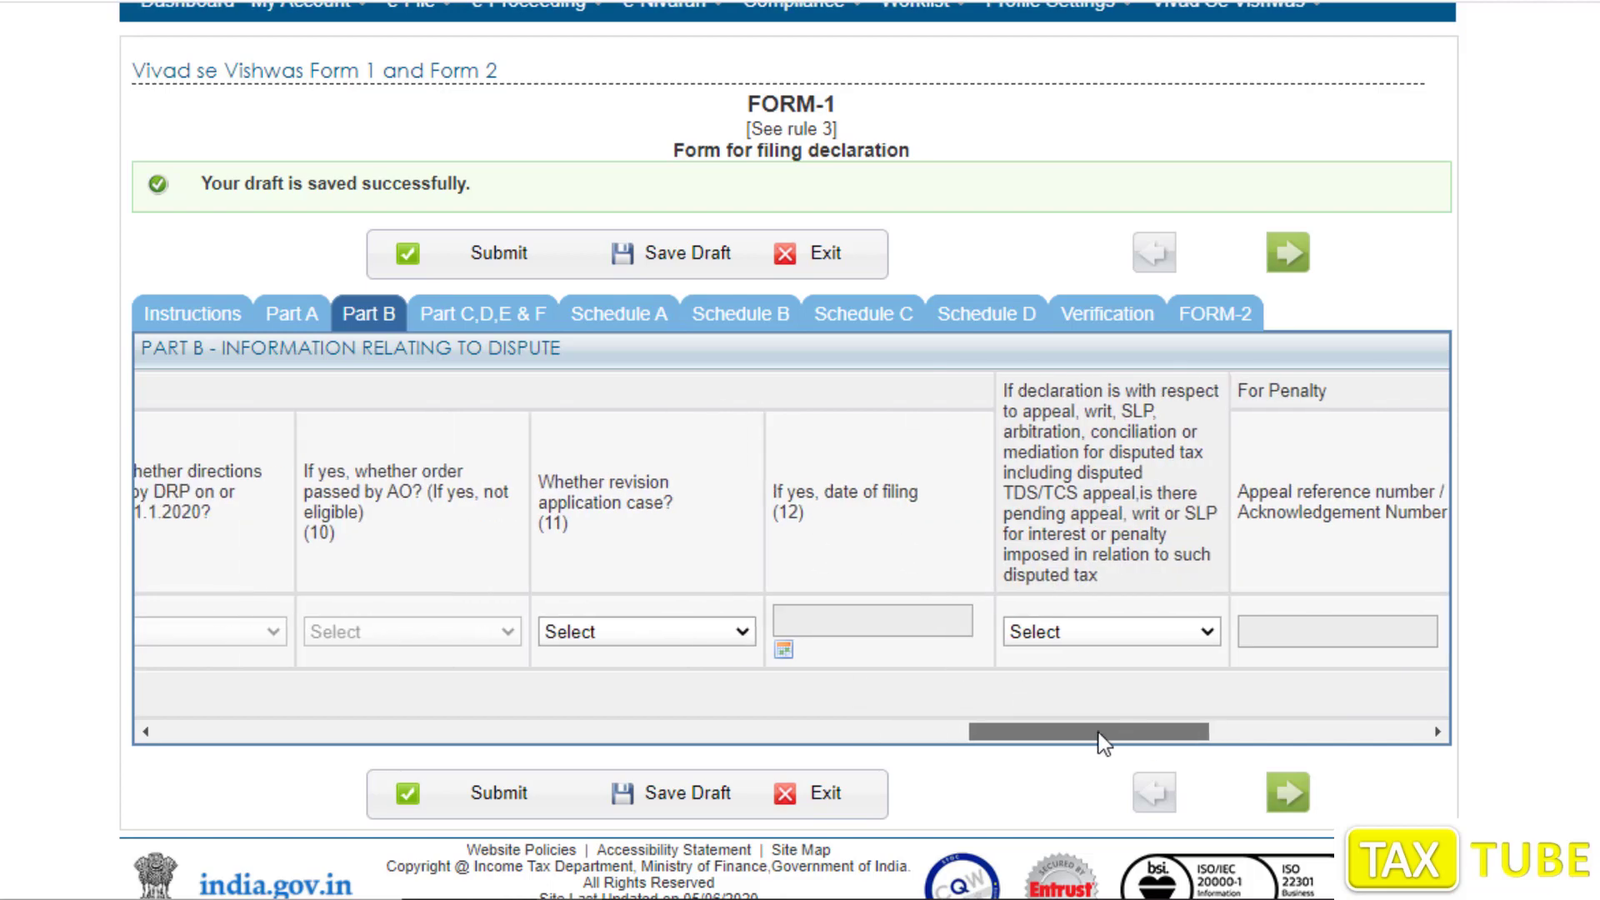
scroll(1100, 739, "left", 3)
left_click(907, 633)
left_click(861, 702)
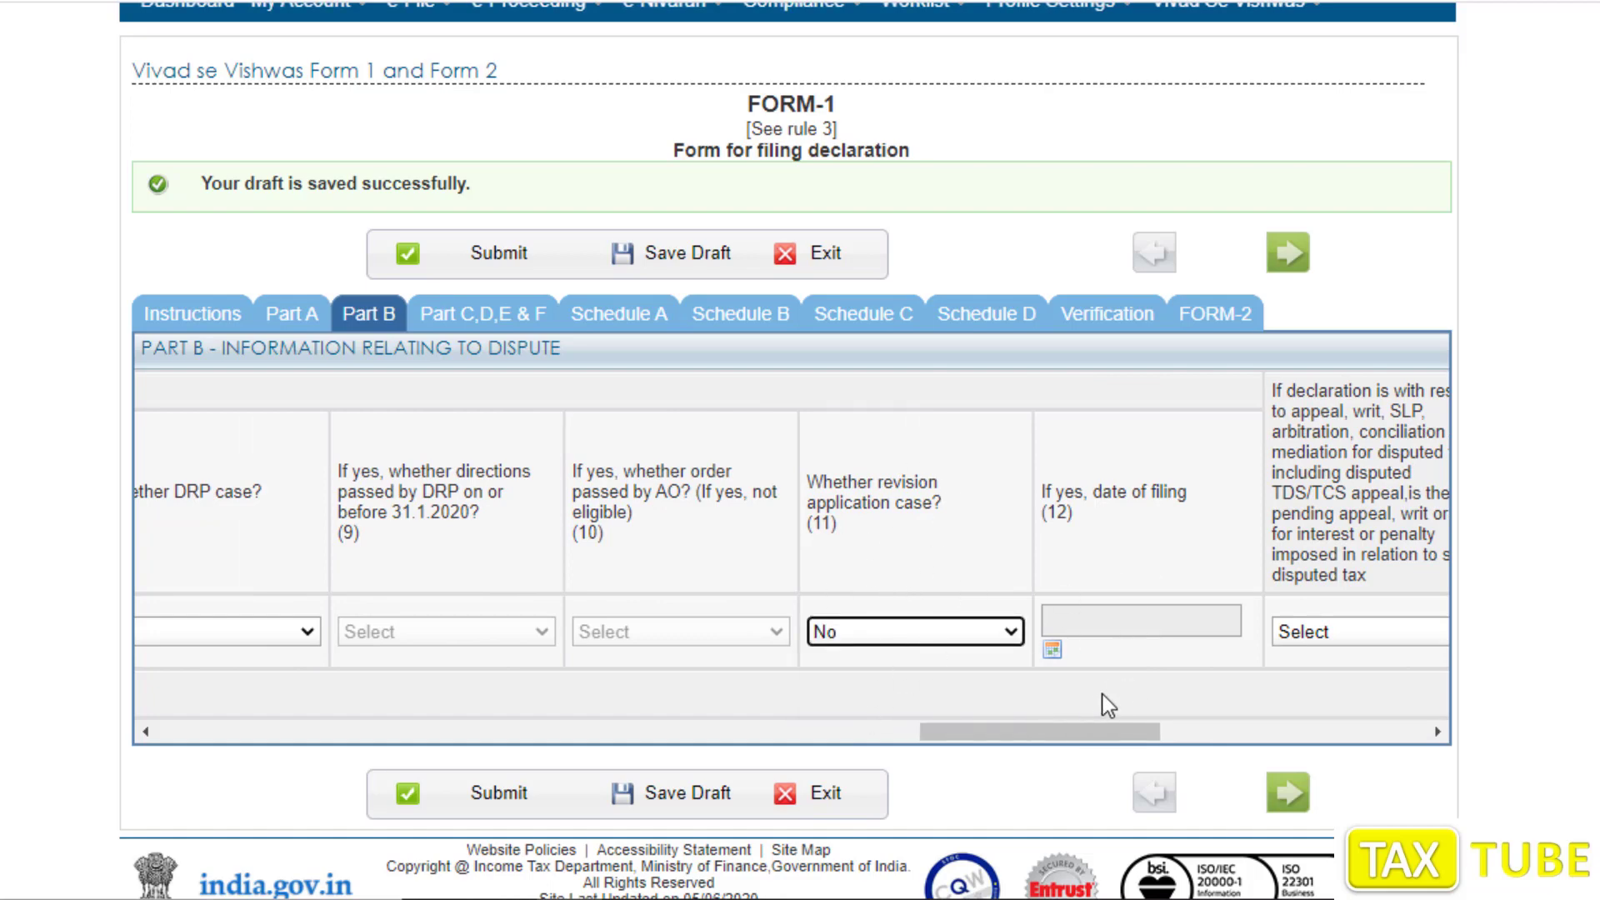
Answer Yes to a pending appeal for interest or penalty on the disputed tax, switch to No, and set it back to Yes
left_click_drag(1080, 731, 1197, 734)
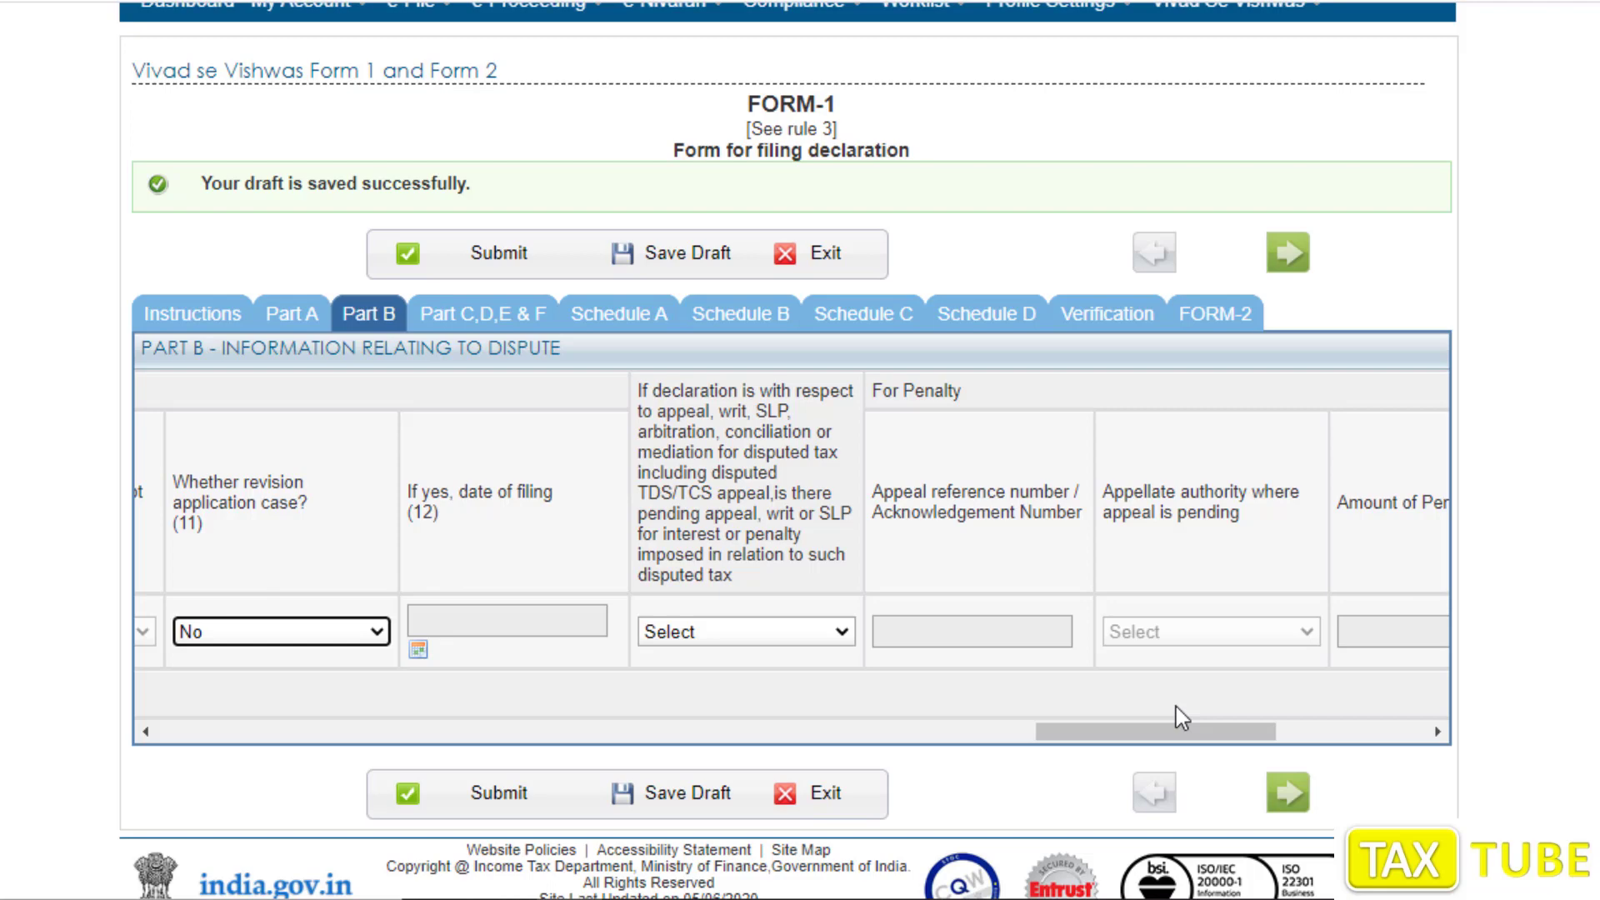
left_click(752, 634)
left_click(698, 678)
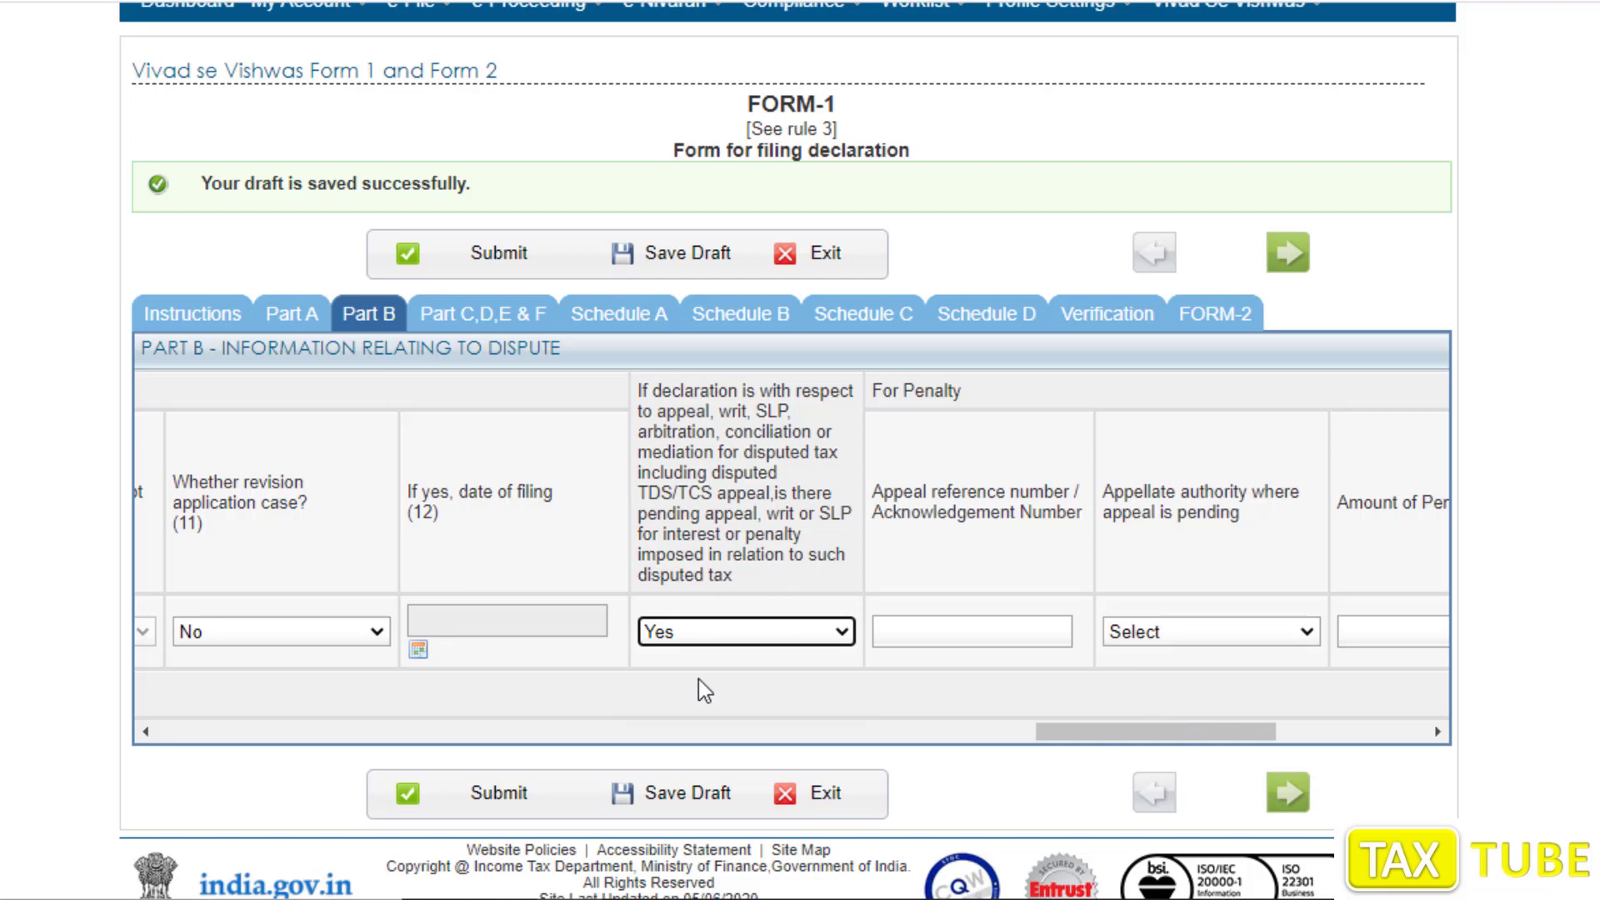
left_click(728, 636)
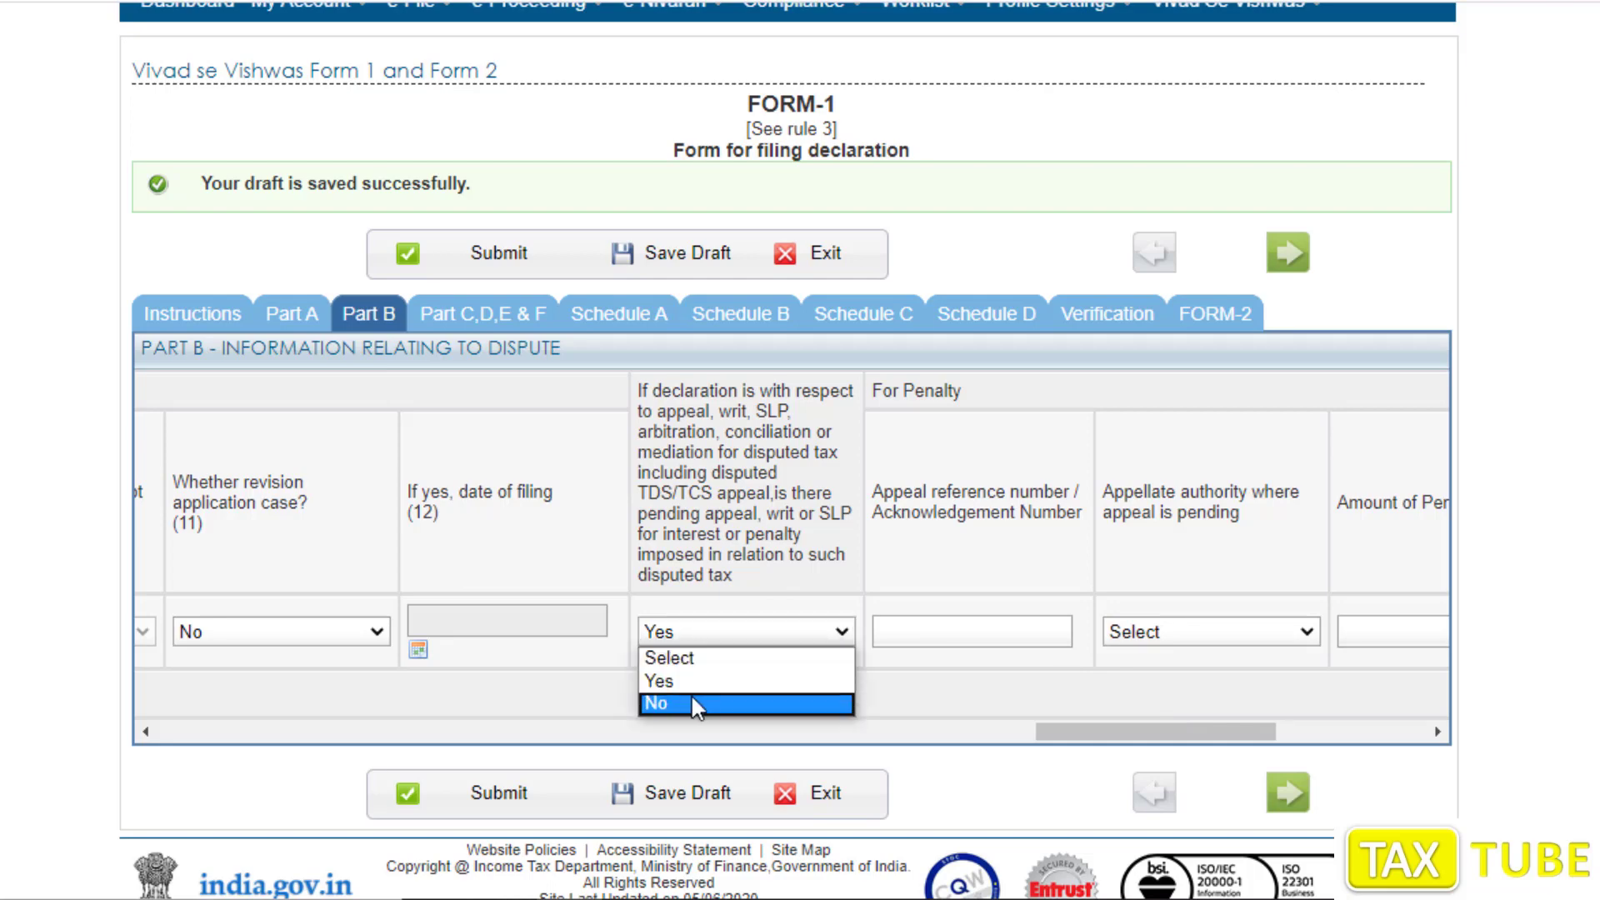
left_click(695, 703)
left_click(713, 623)
left_click(698, 681)
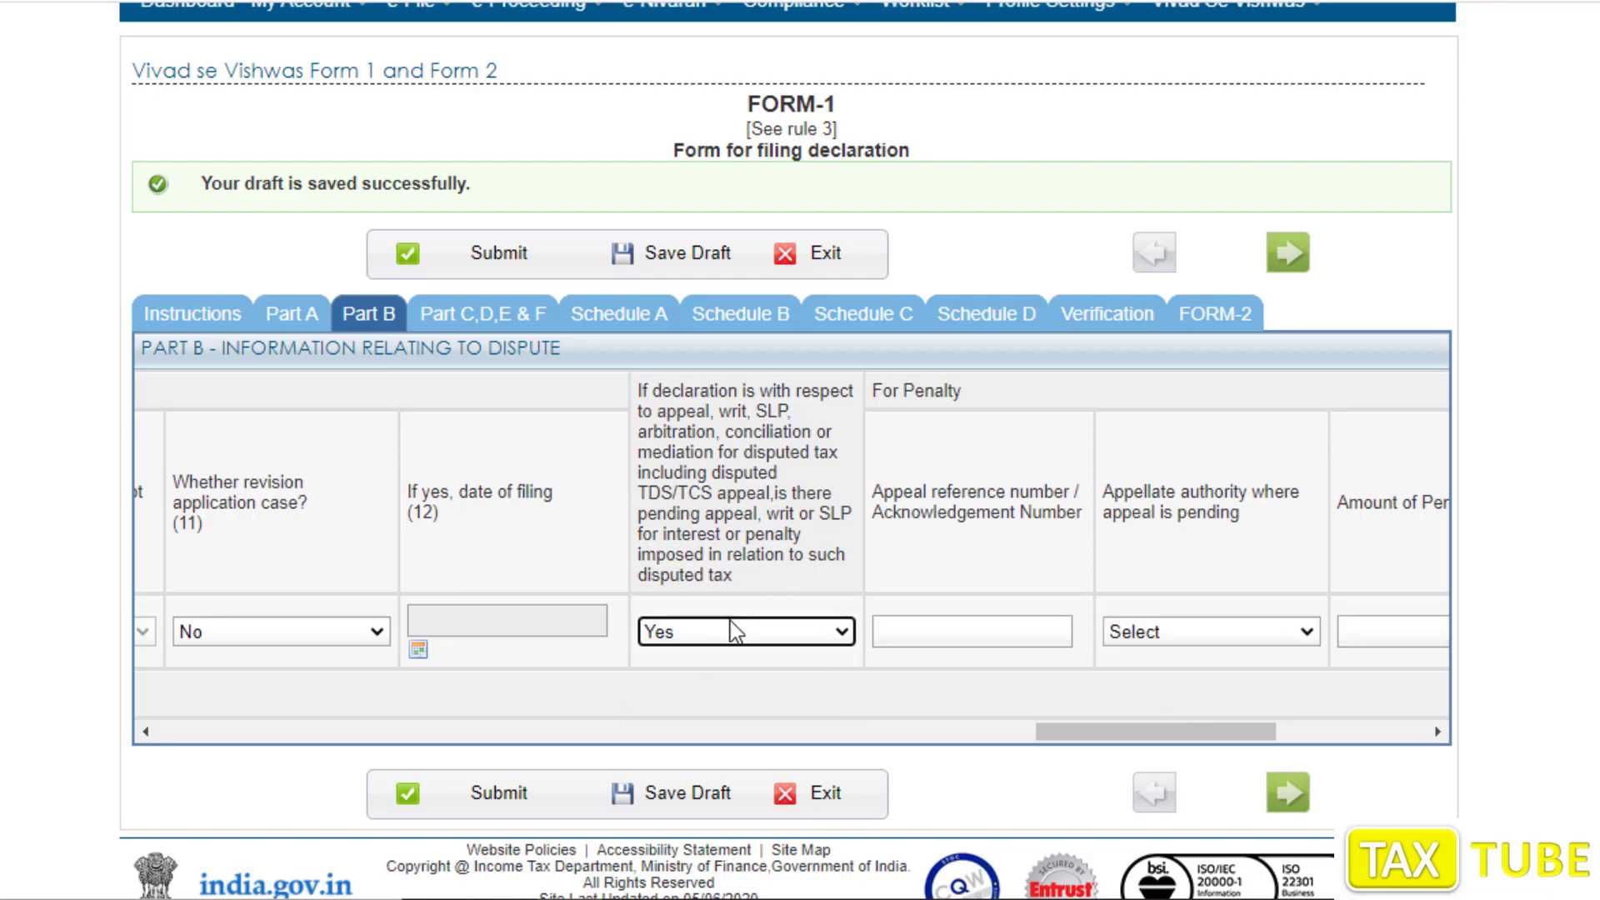
For the penalty appeal, enter 123 as the reference number and choose CIT(A) as the appellate authority where it is pending
left_click_drag(1082, 733, 1170, 734)
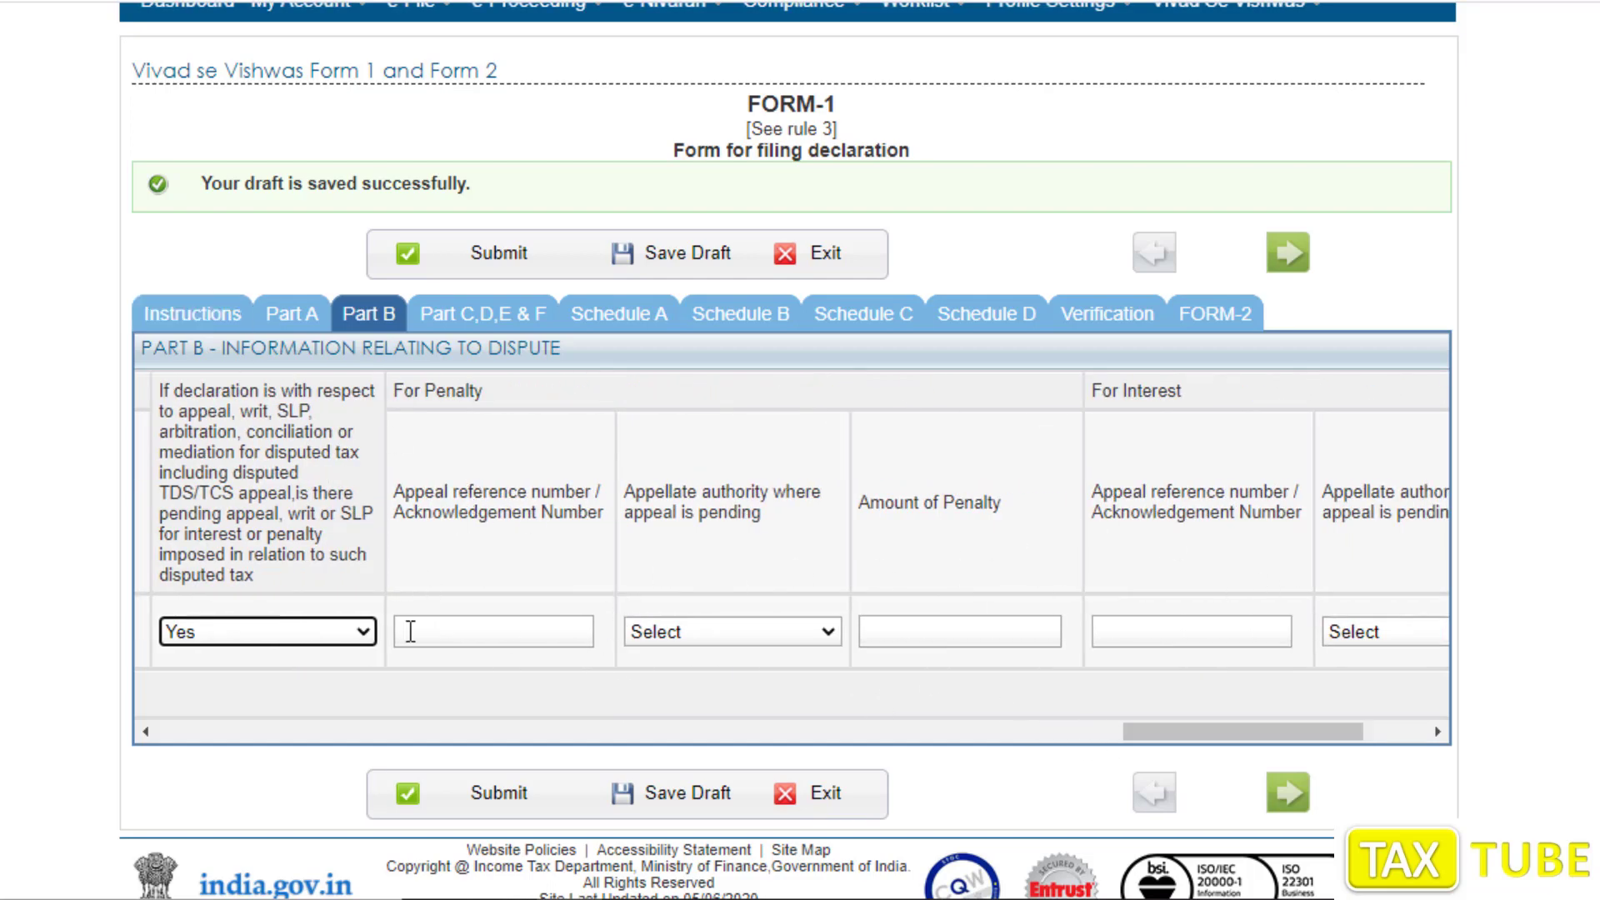
left_click(464, 635)
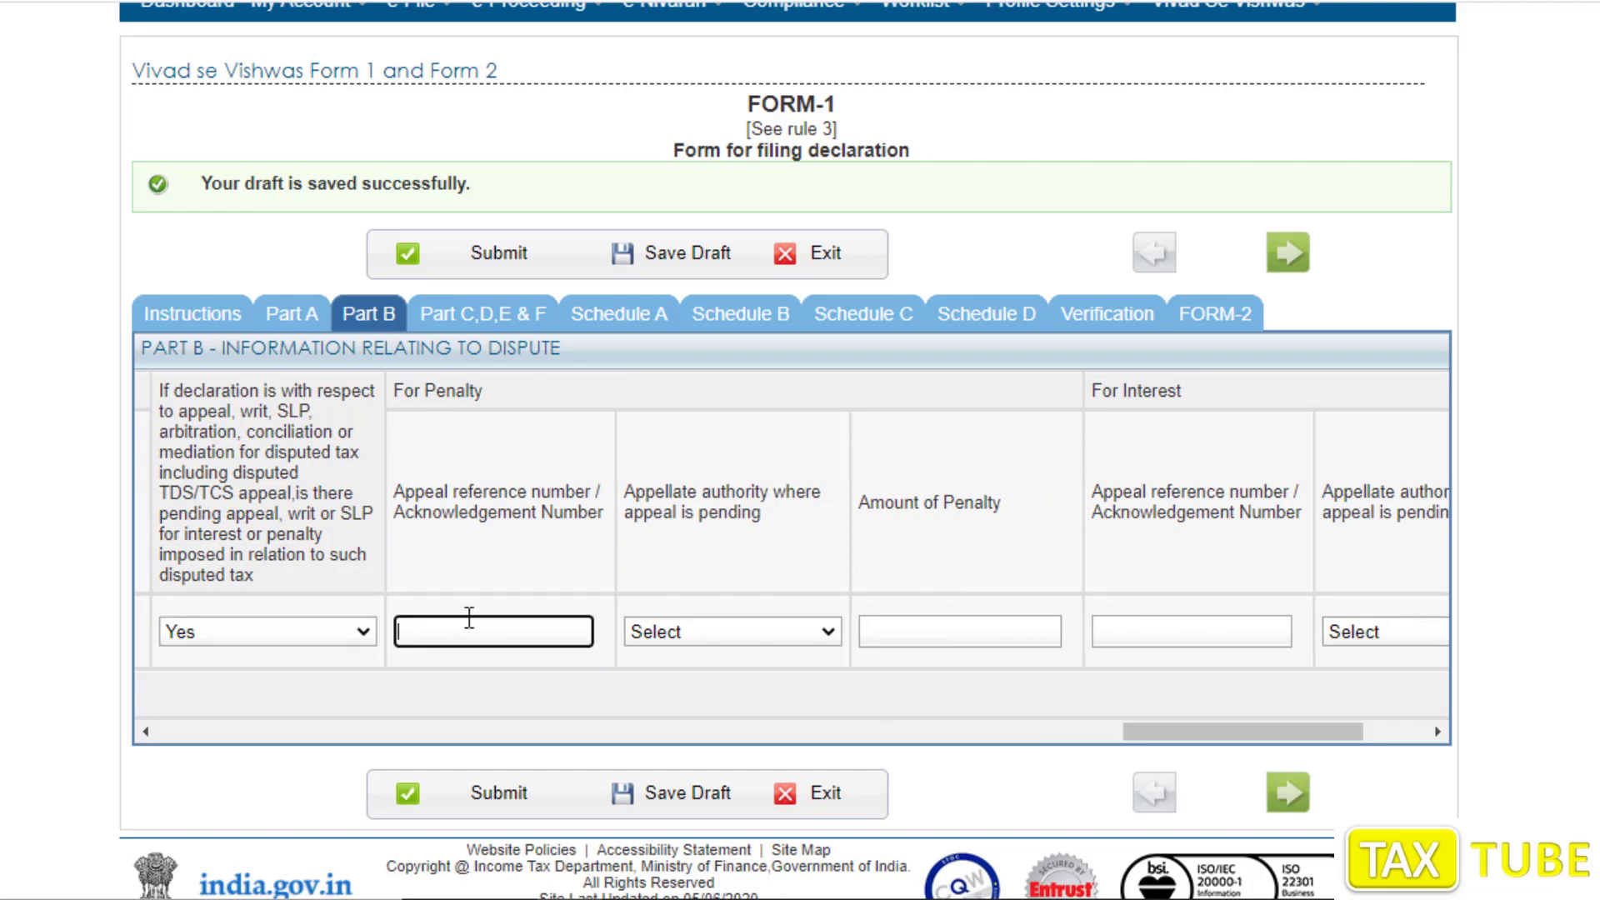
type("123")
left_click(692, 633)
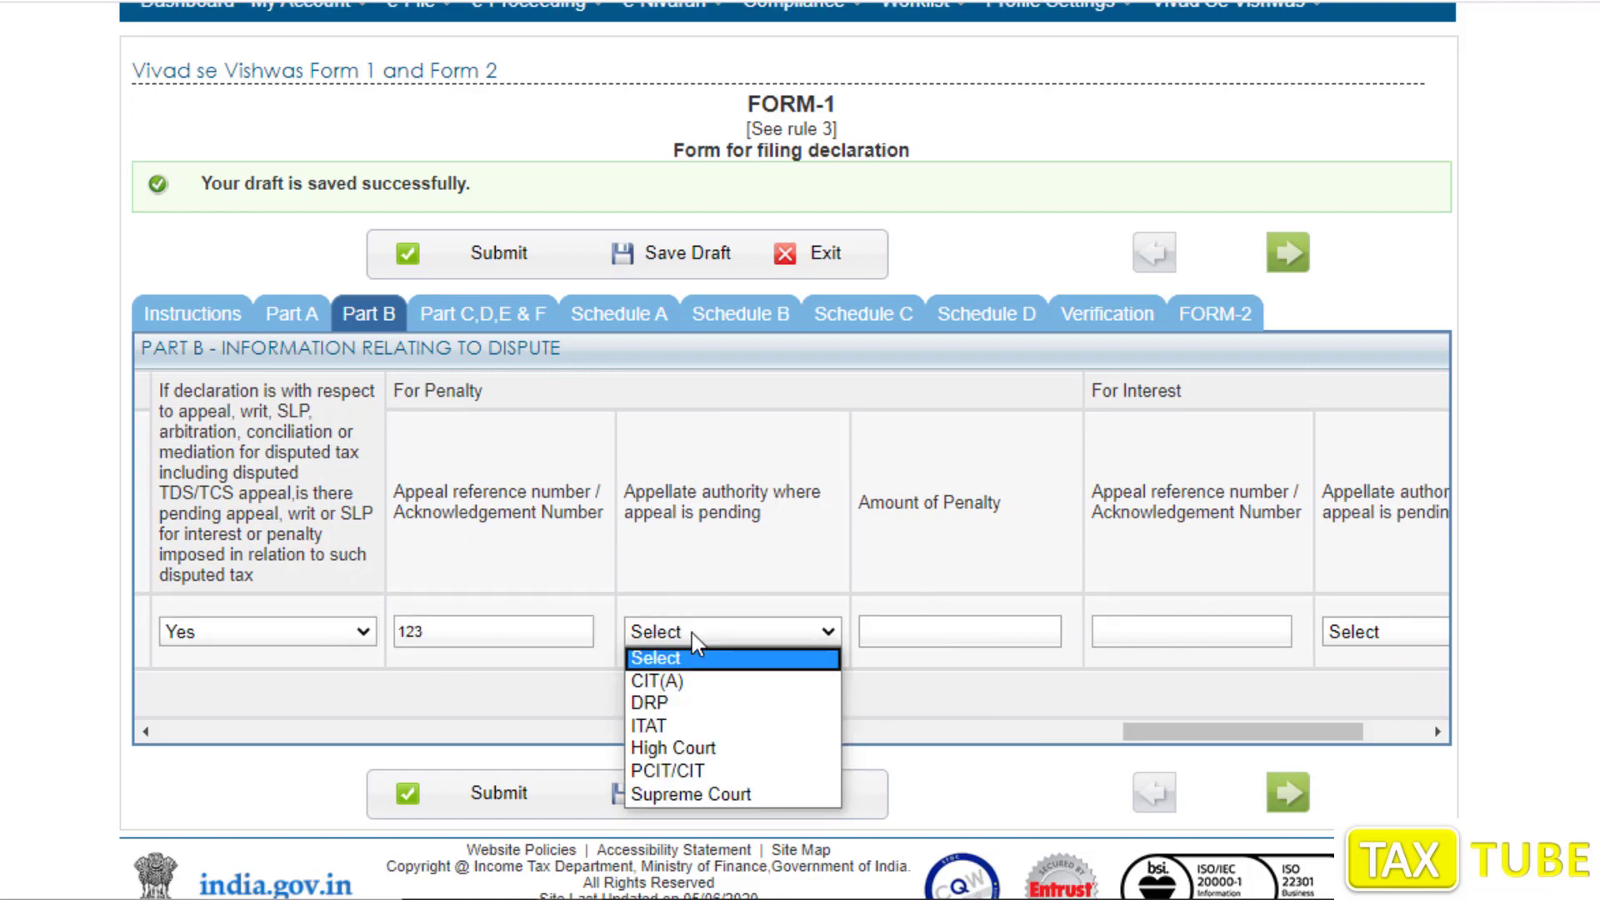
left_click(689, 678)
Enter 10000 as the amount of penalty in Part B and save the draft
left_click(876, 633)
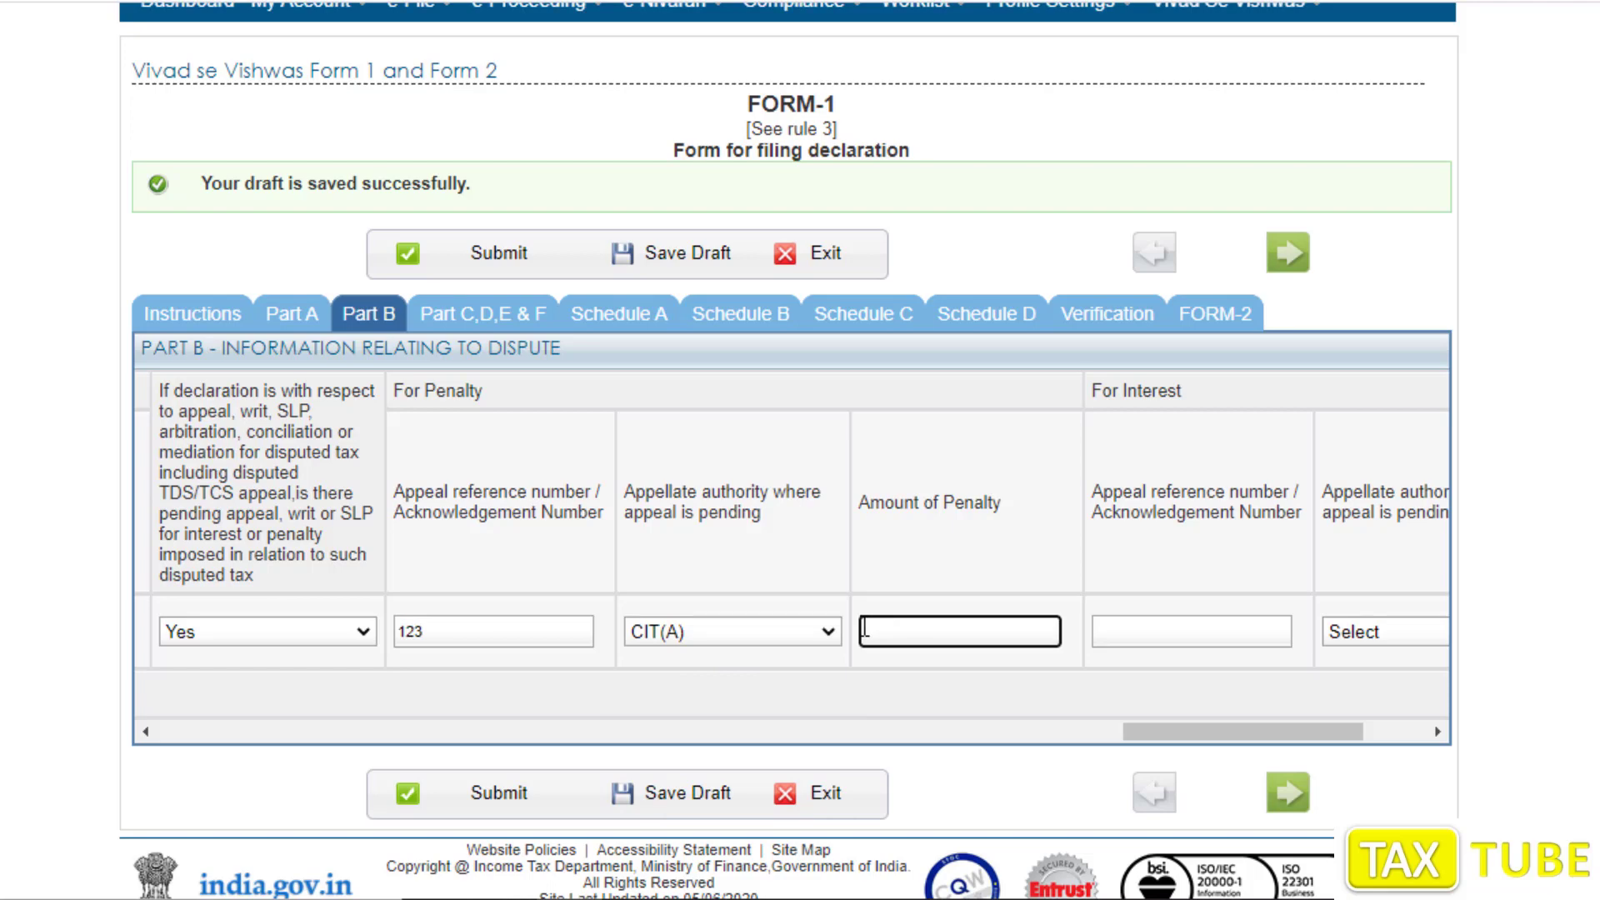
type("12000")
key("BackSpace")
key("BackSpace")
key("BackSpace")
key("BackSpace")
key("BackSpace")
type("10000")
left_click_drag(1223, 727, 86, 668)
left_click(658, 252)
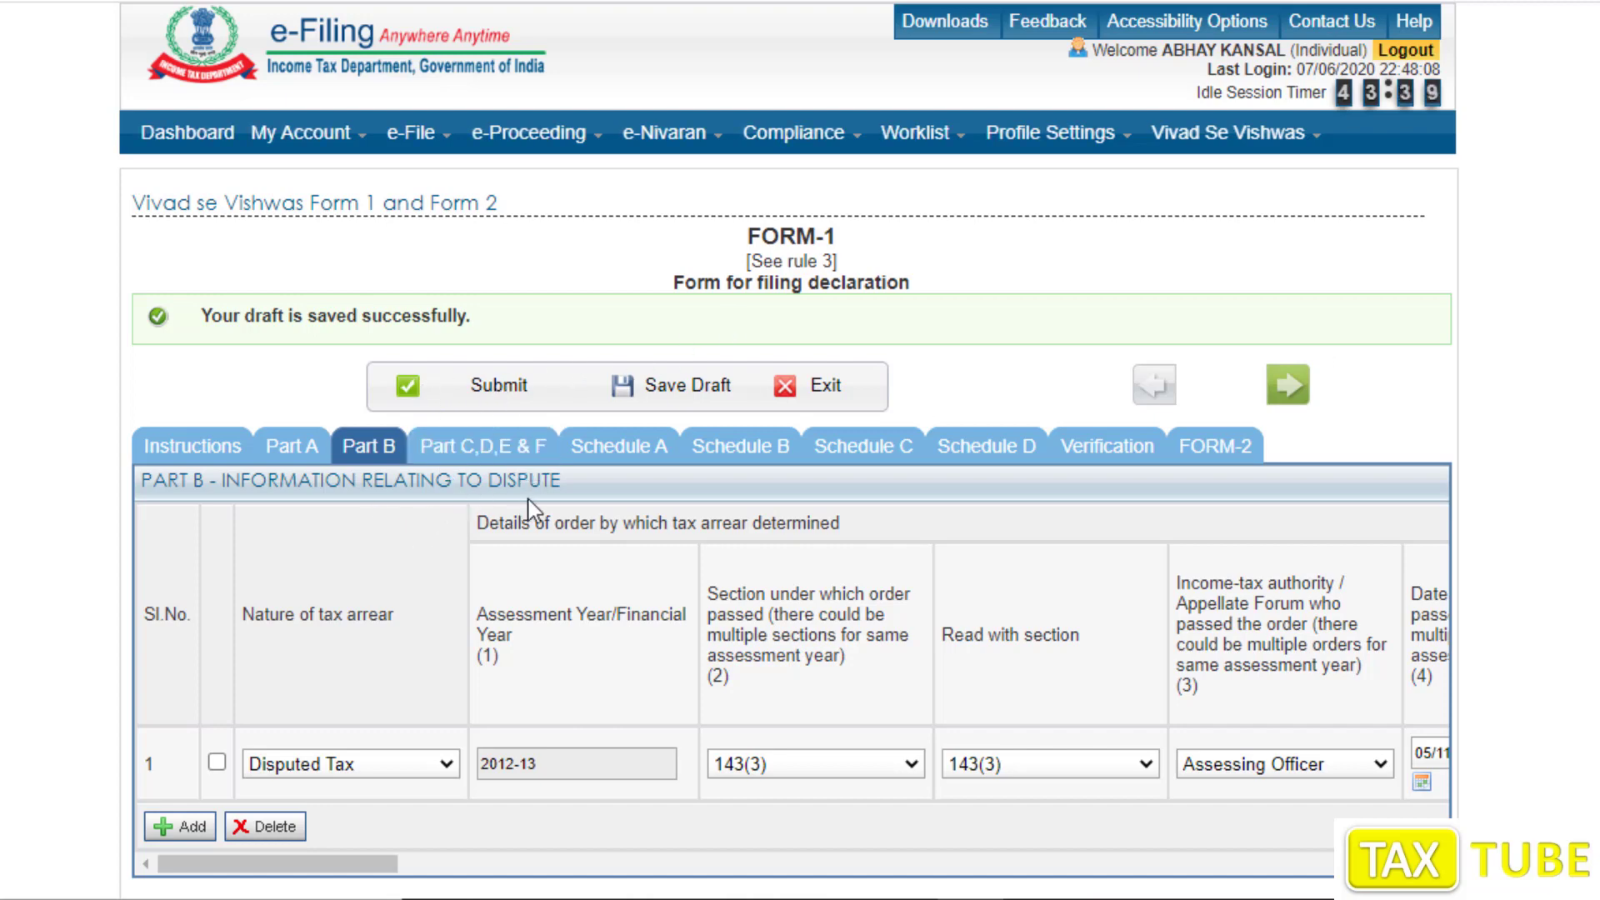
Open Schedule A and review which of its schedules for disputed tax are open for entry in this case
left_click(642, 454)
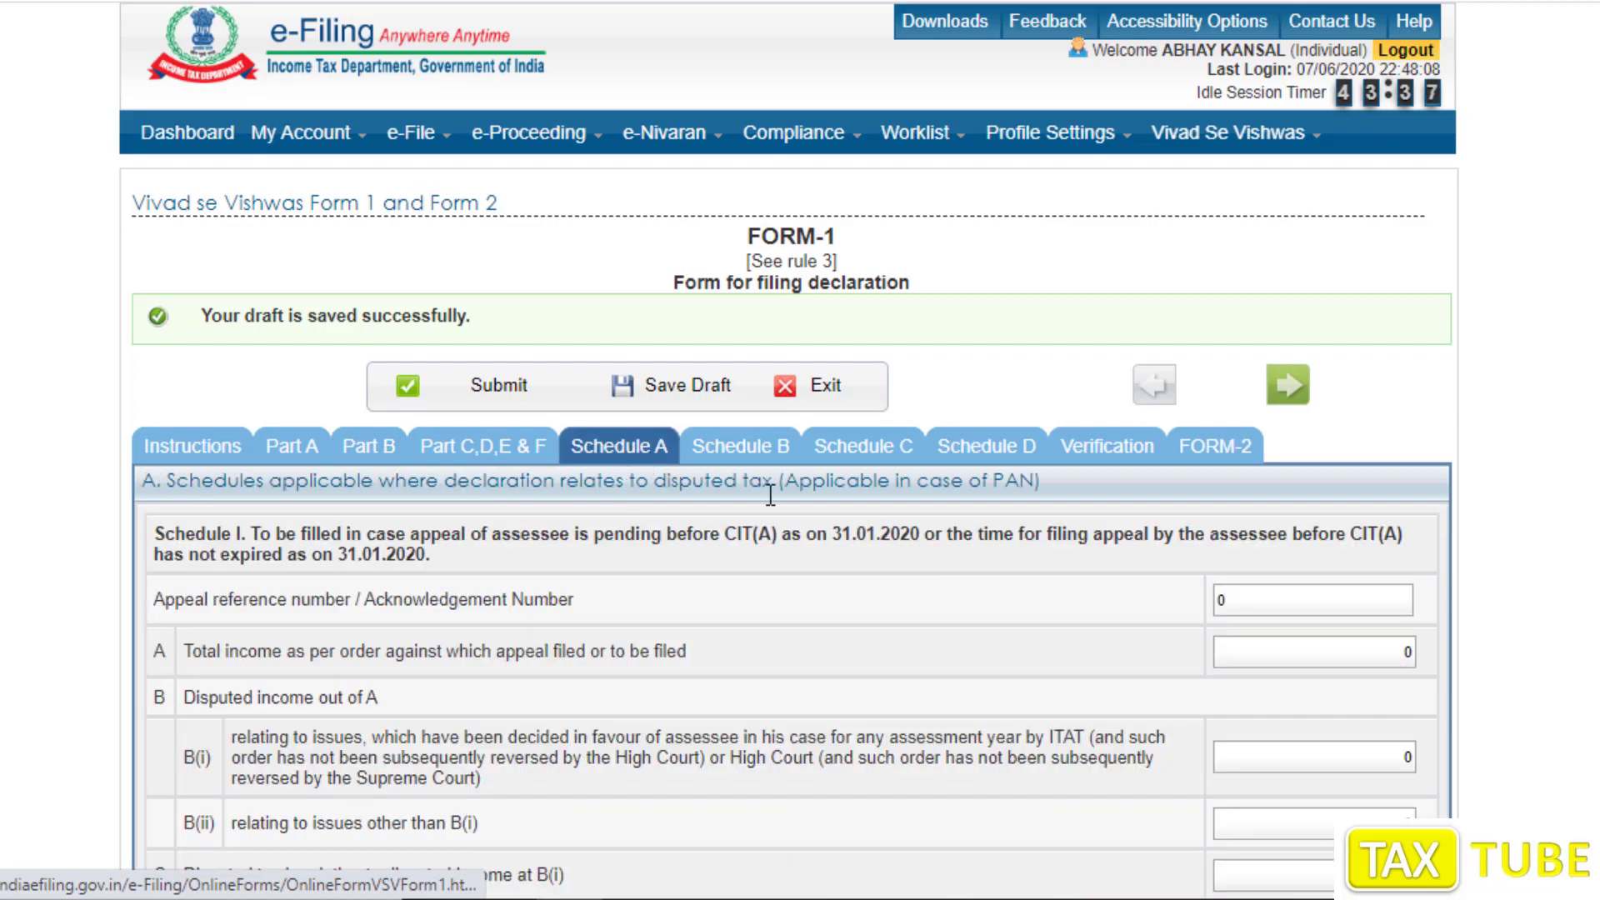
scroll(792, 500, "down", 4)
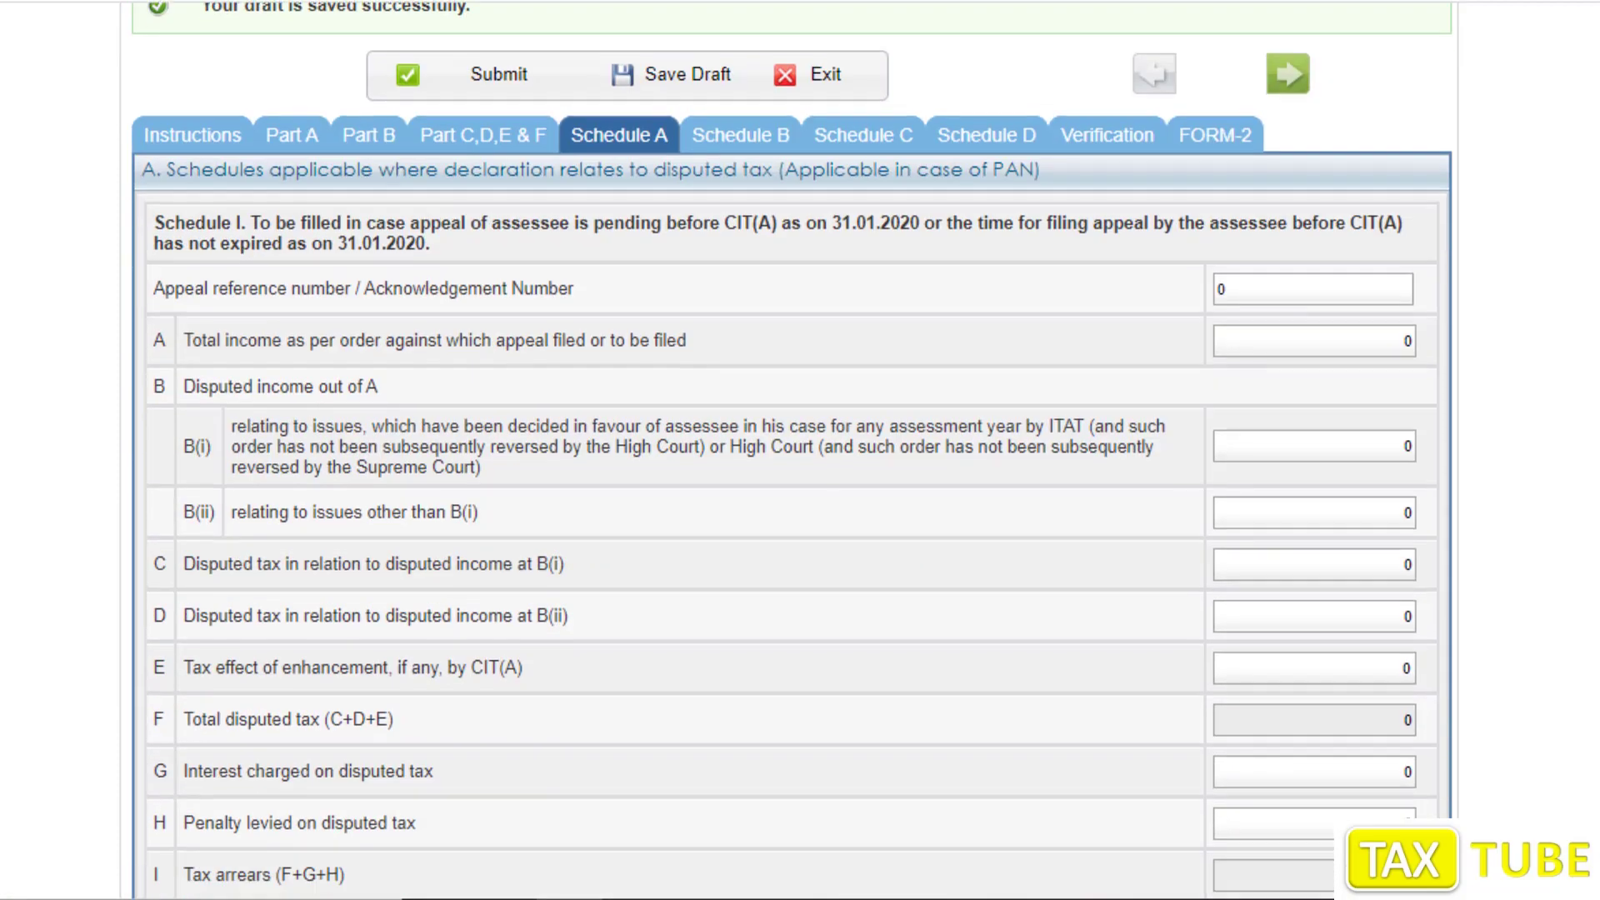
scroll(792, 500, "down", 20)
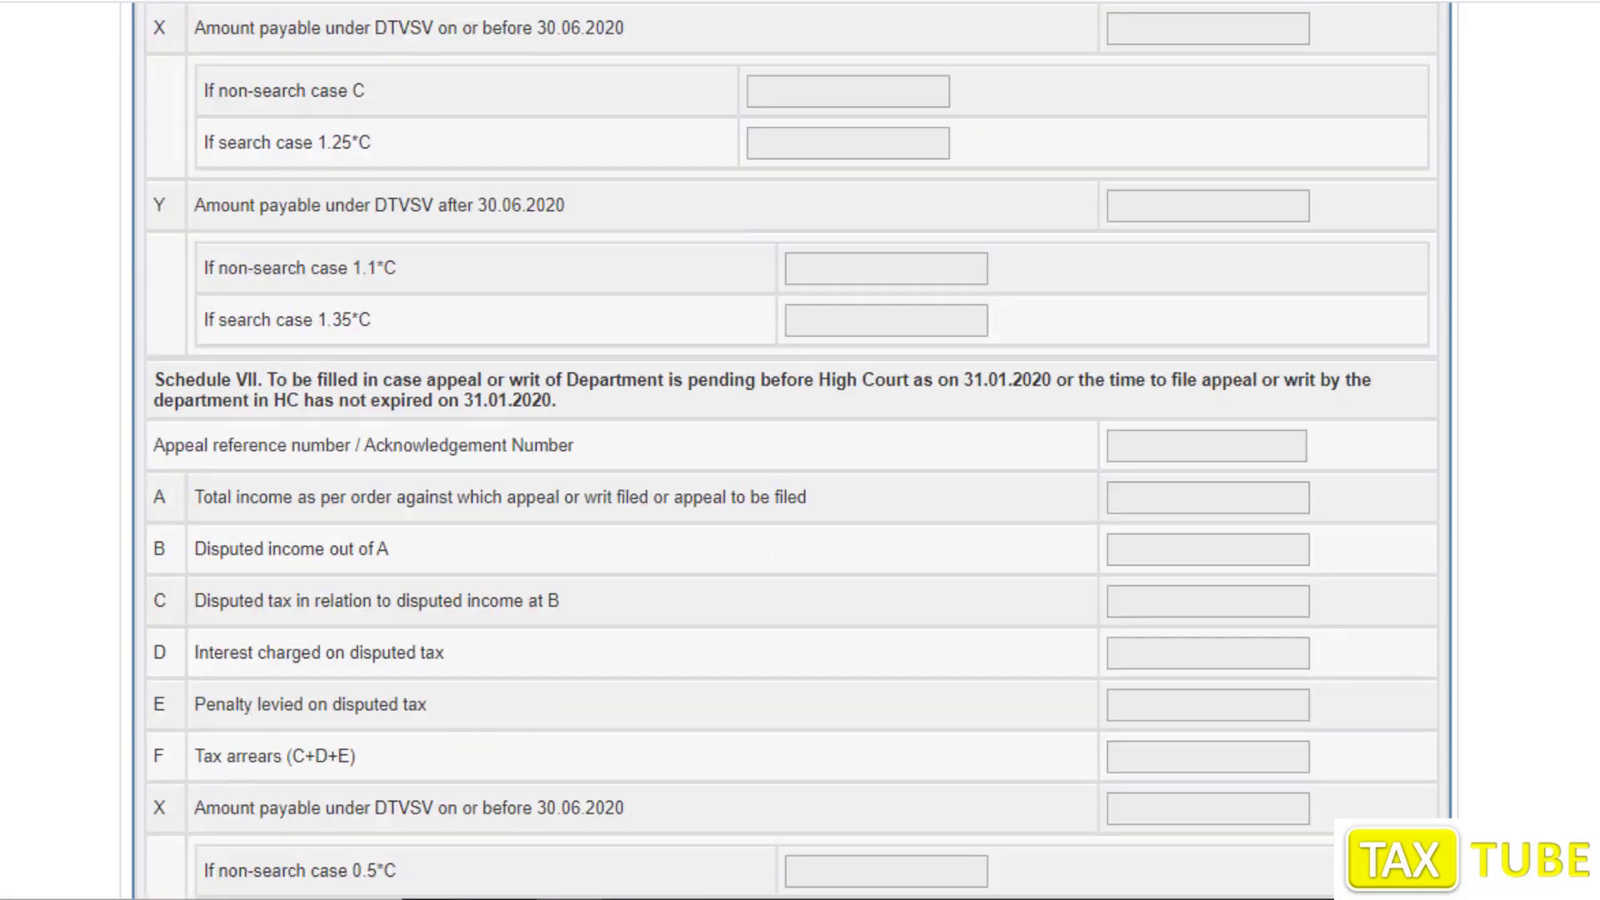
scroll(792, 500, "down", 20)
scroll(792, 500, "up", 20)
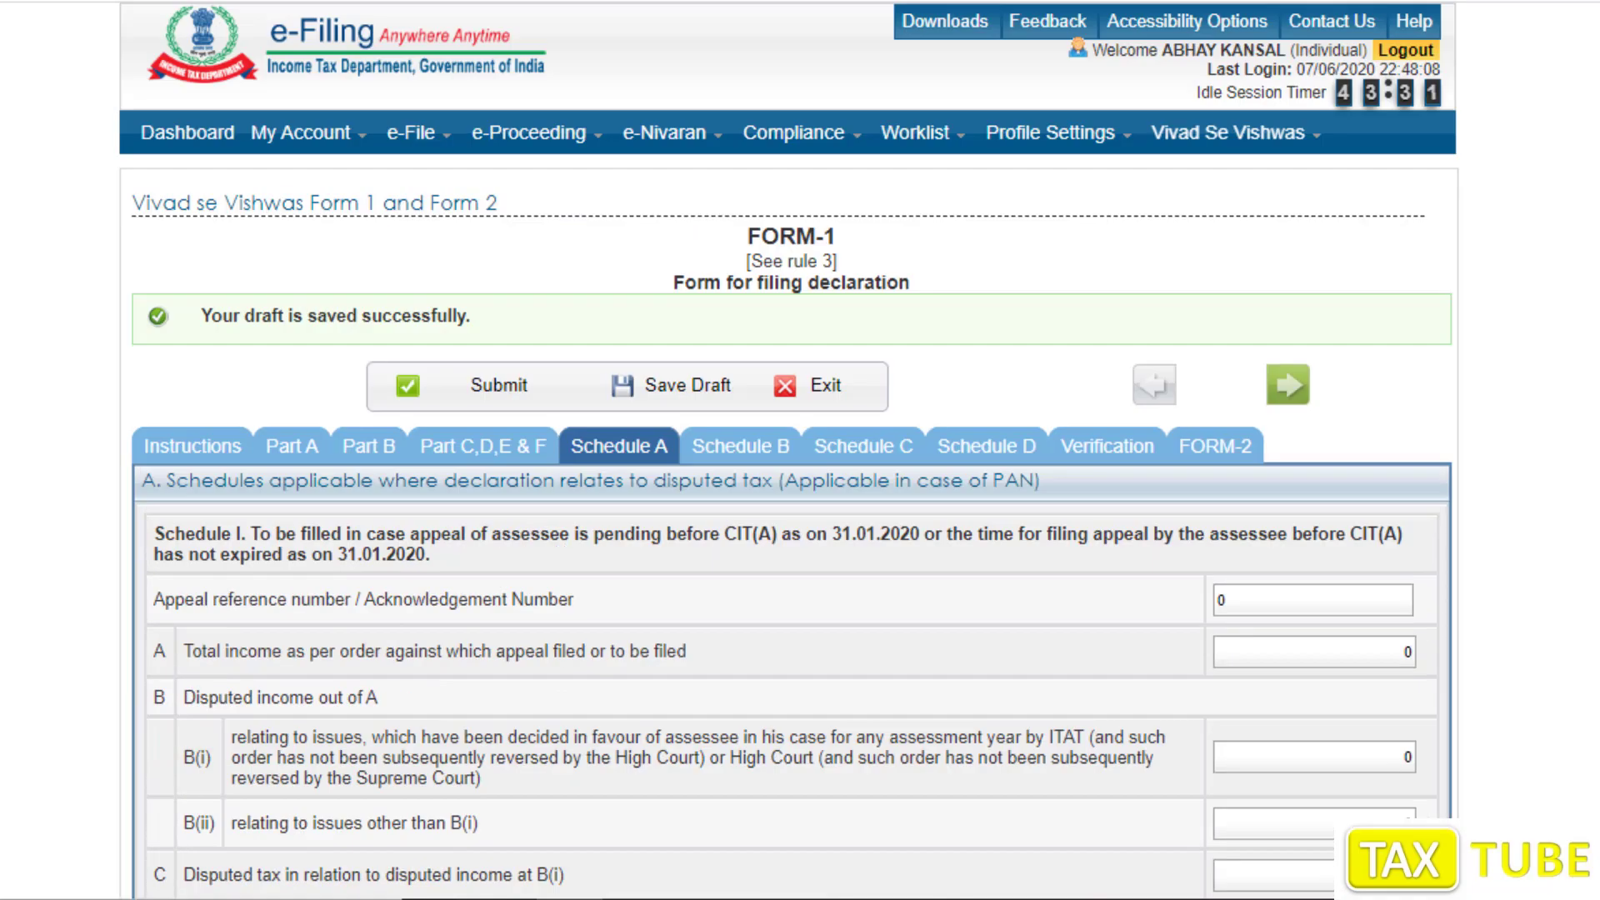
scroll(1437, 263, "down", 5)
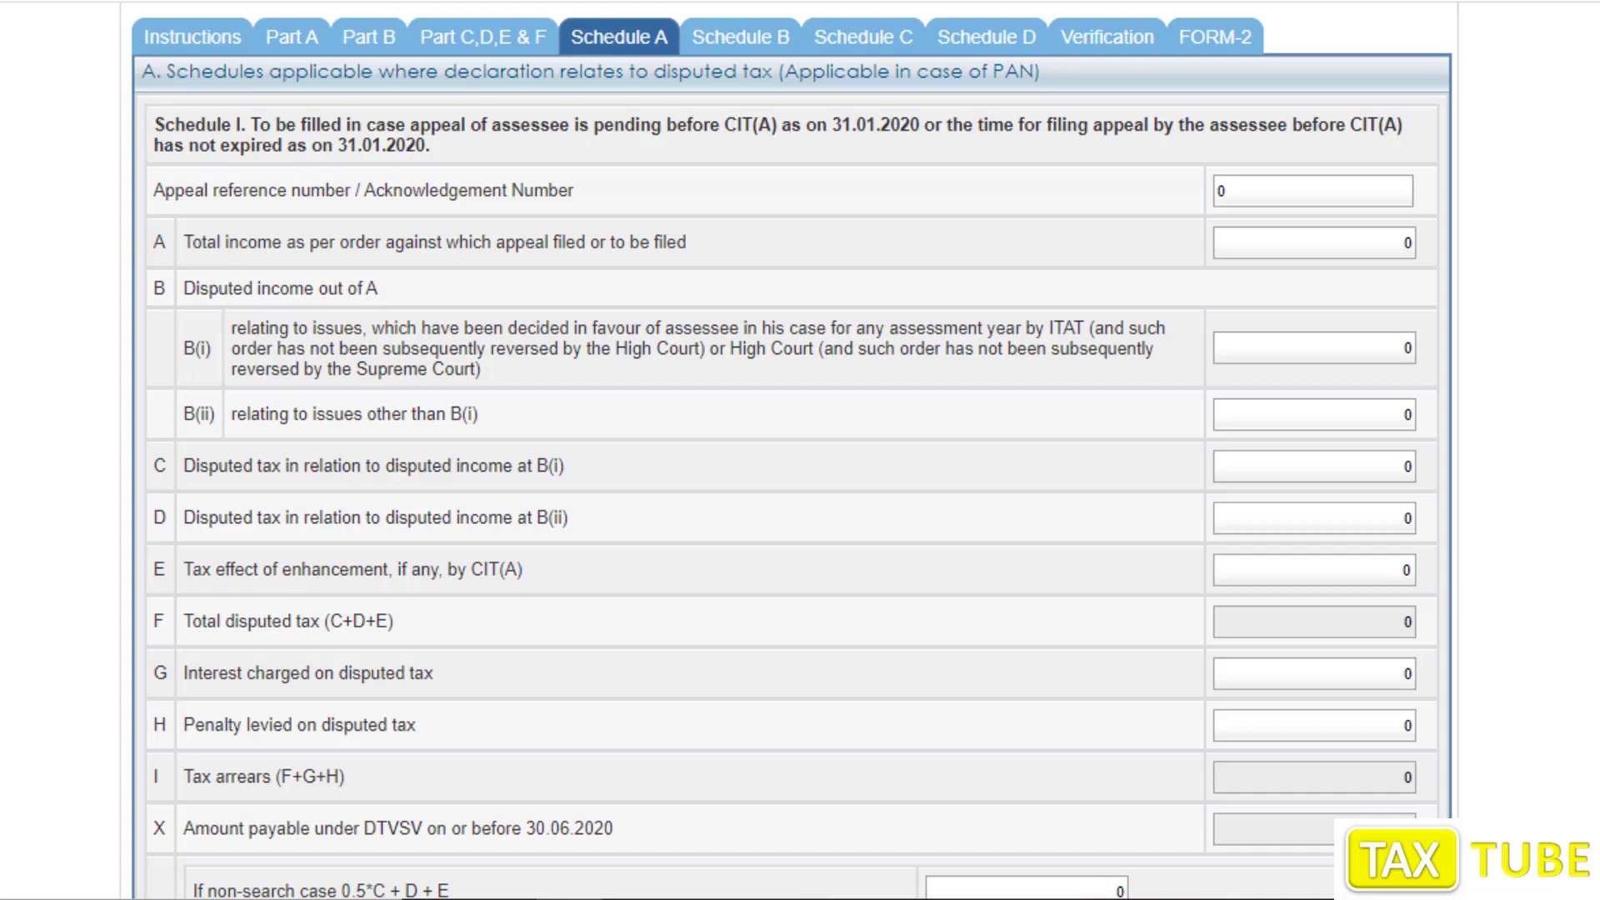
scroll(792, 125, "down", 10)
scroll(690, 166, "up", 2)
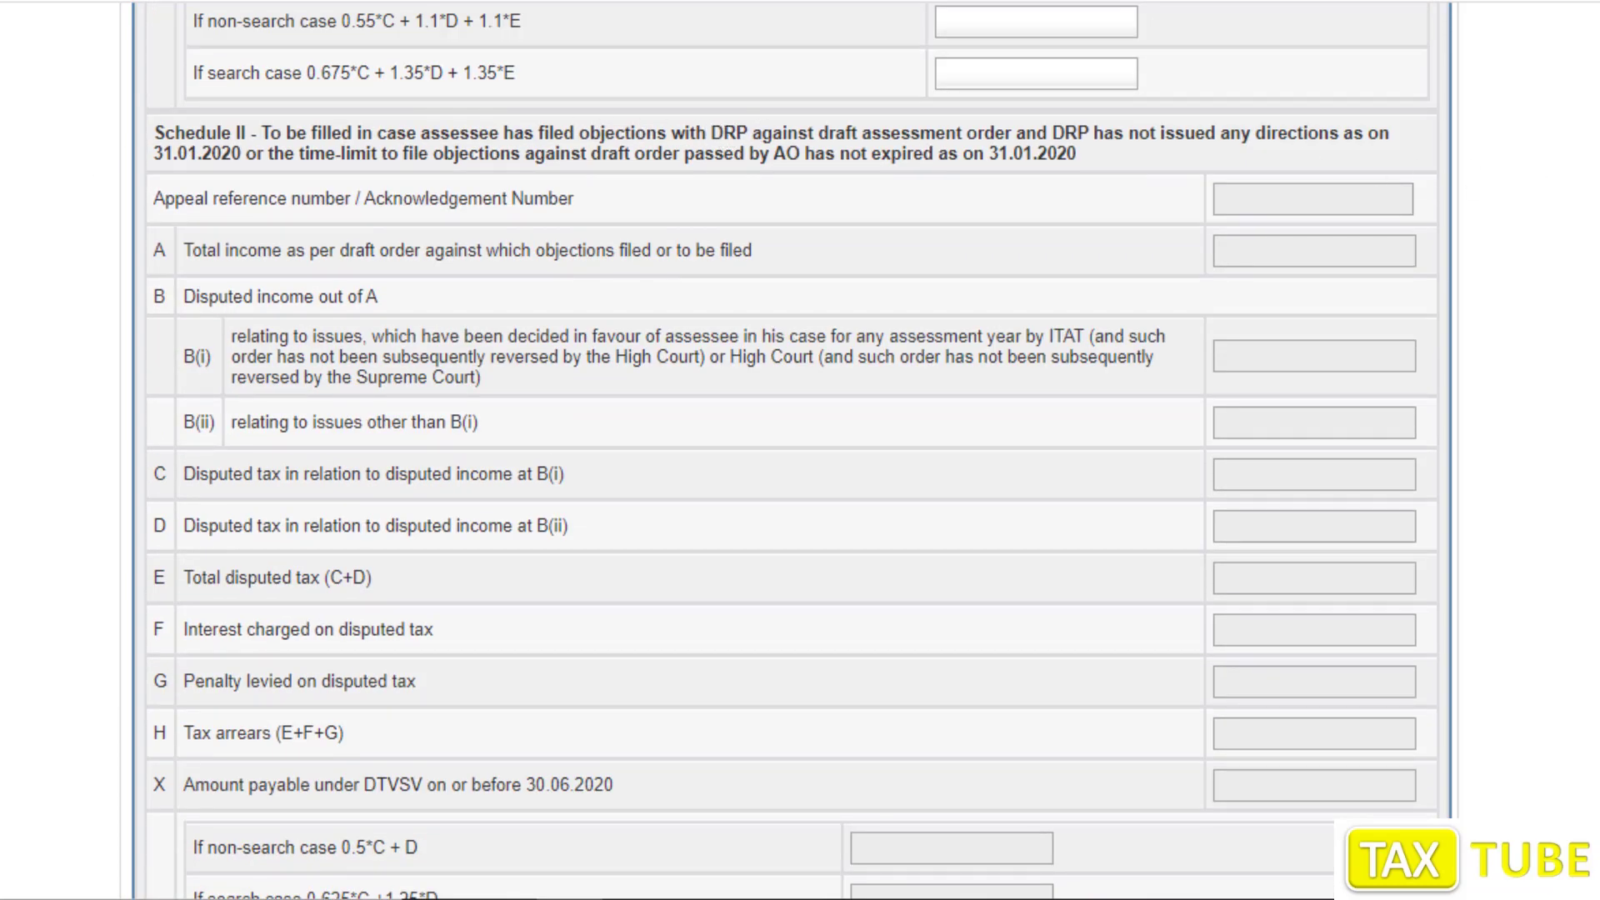
scroll(500, 250, "down", 12)
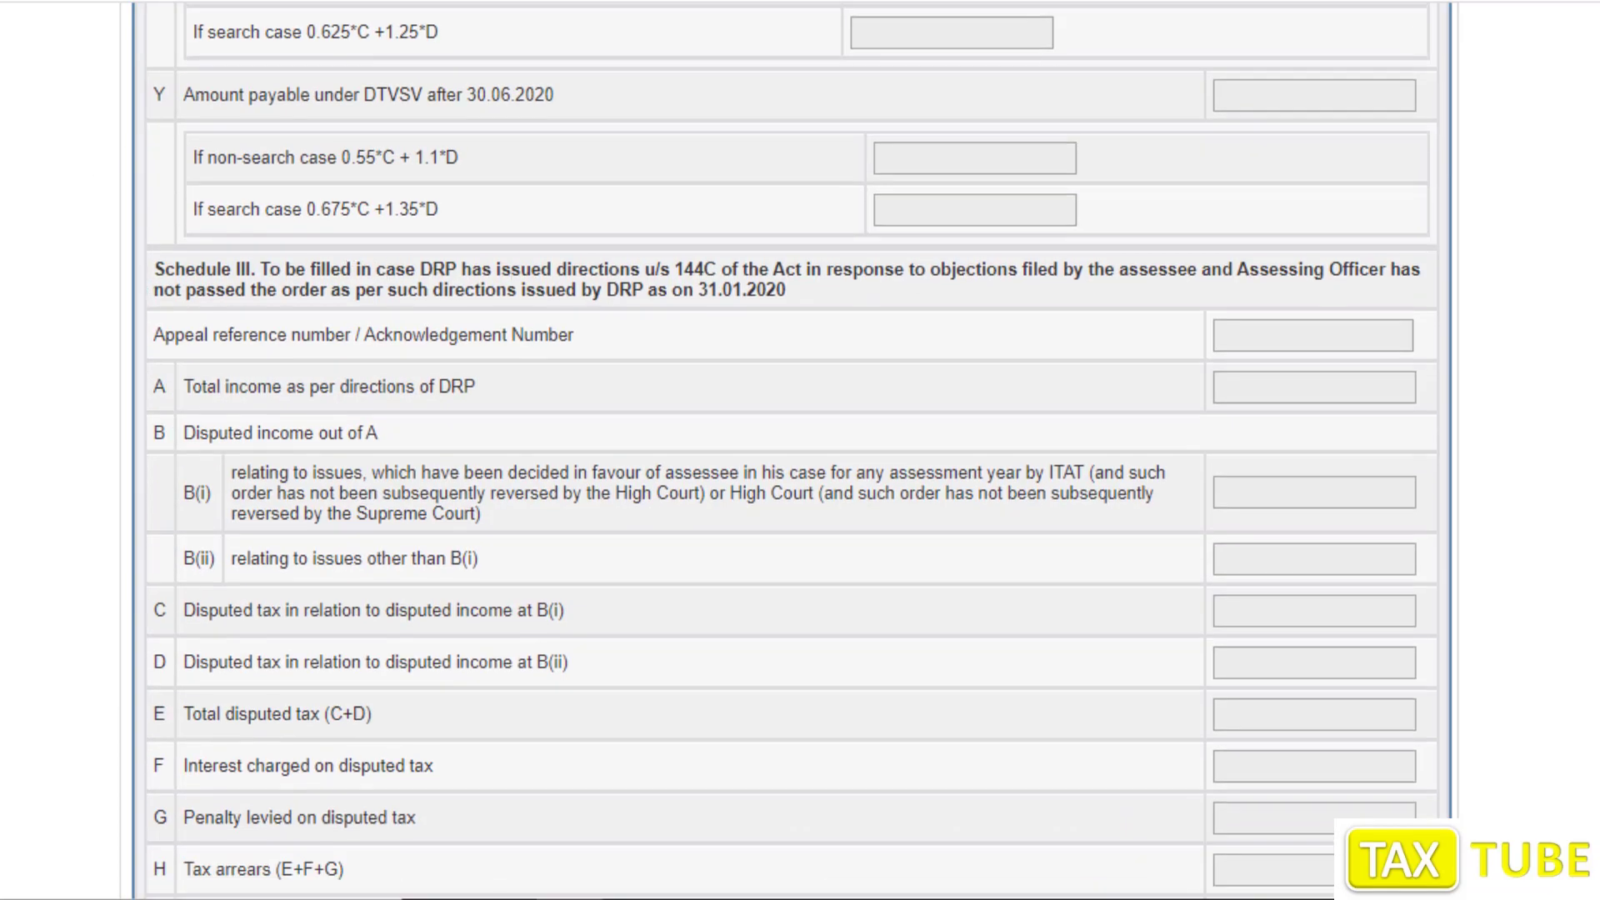
scroll(791, 450, "up", 15)
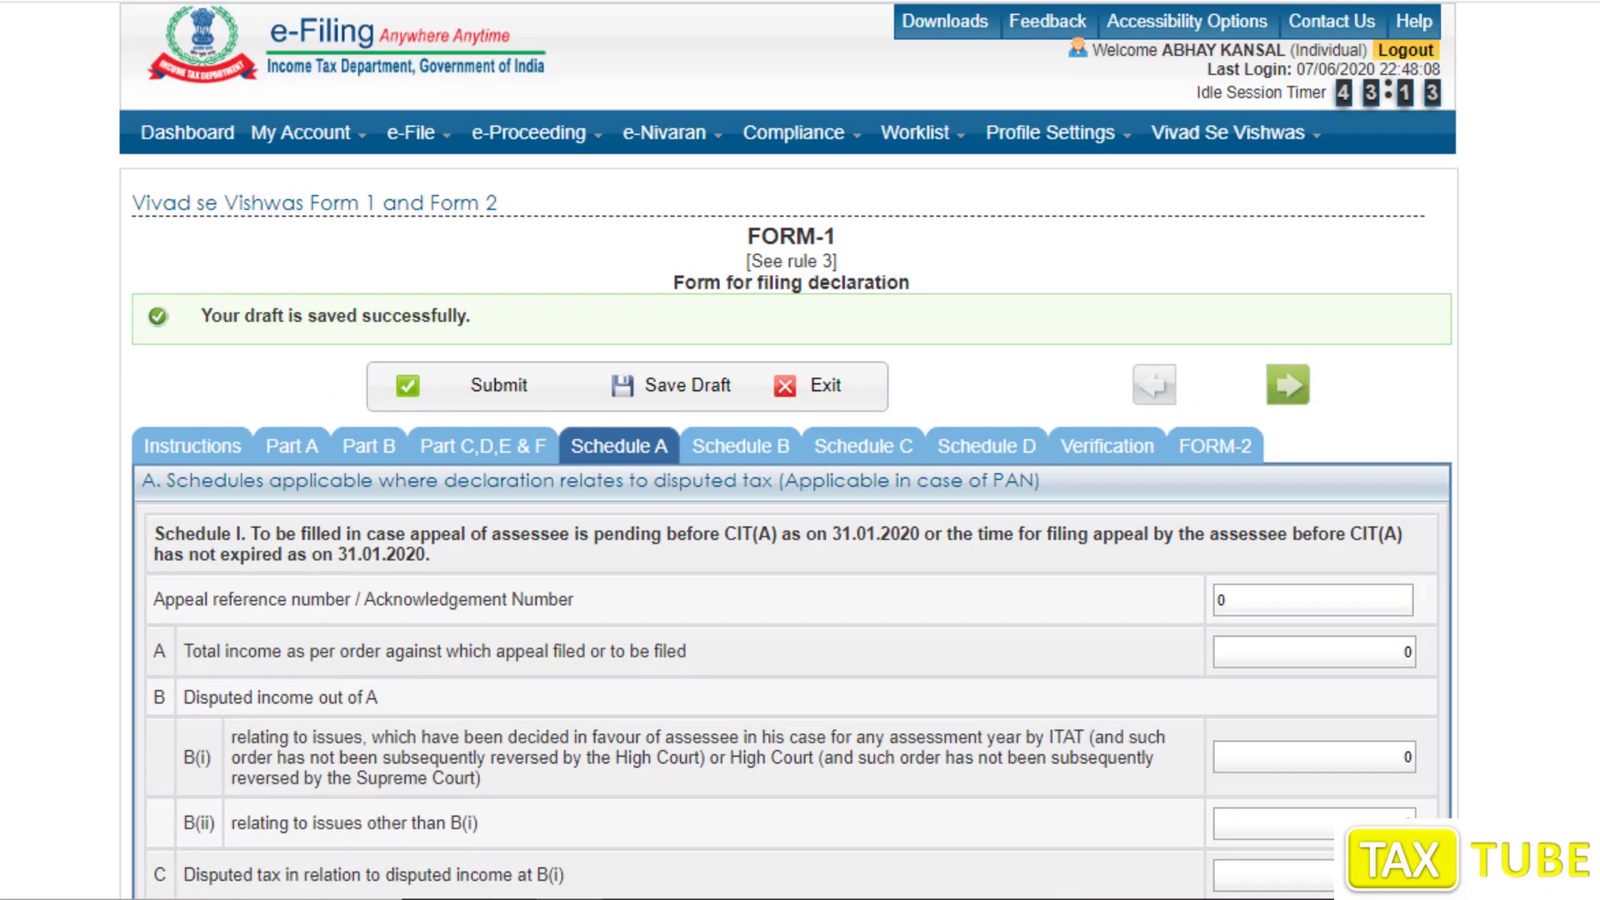
In Schedule I, enter 456 as the appeal reference number and 50000 as the total income per the order
scroll(791, 449, "down", 2)
scroll(792, 450, "down", 3)
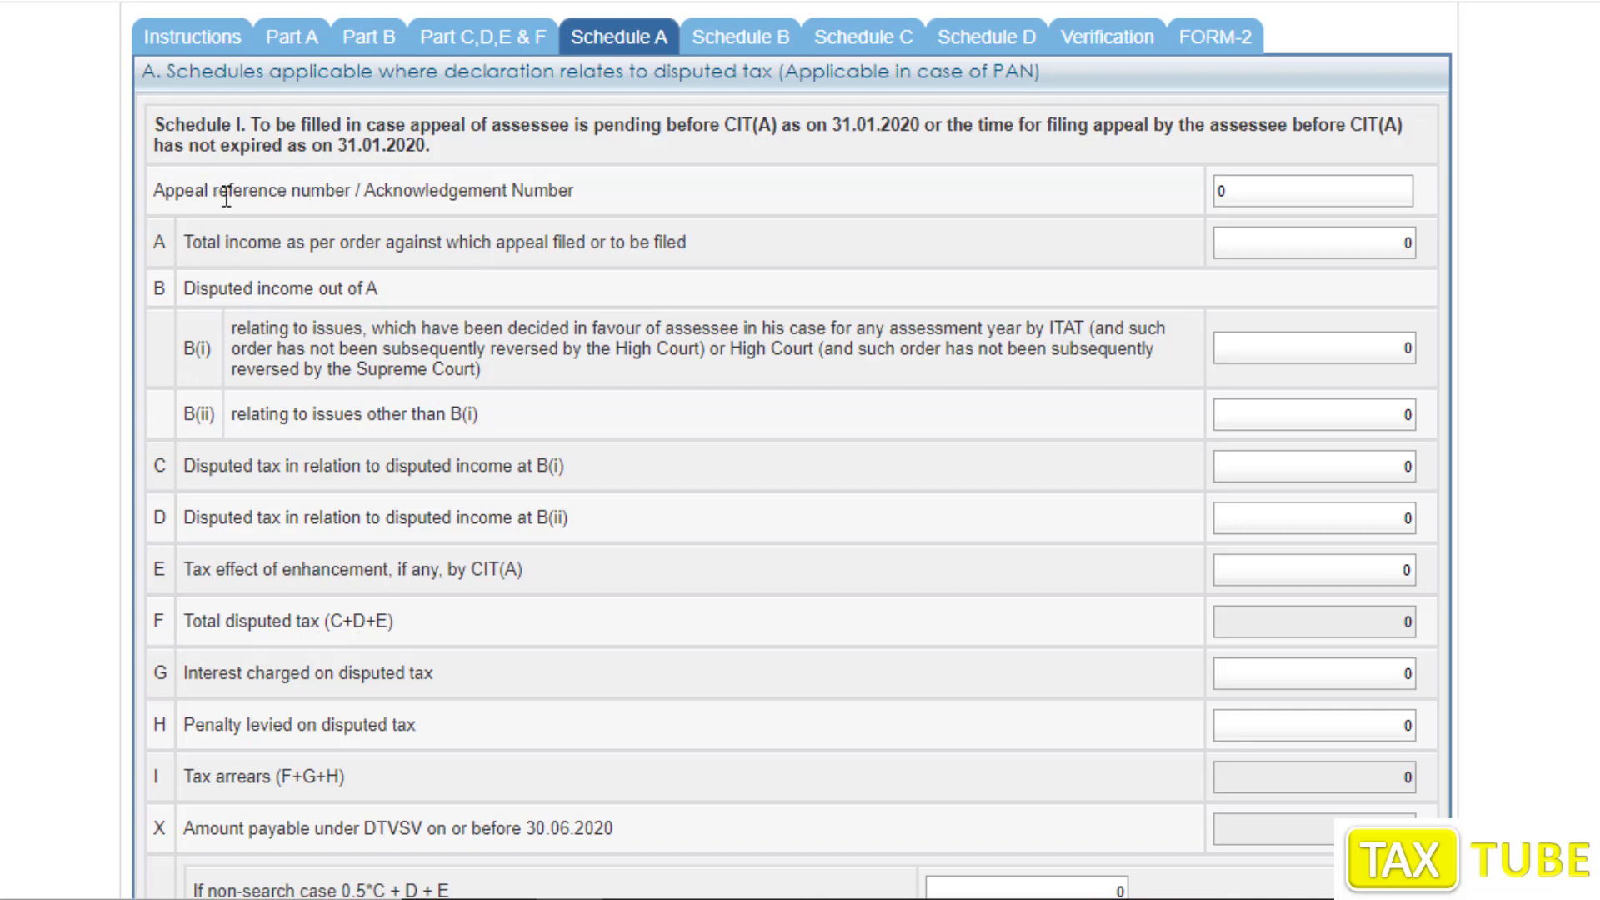
left_click(1318, 195)
type("456")
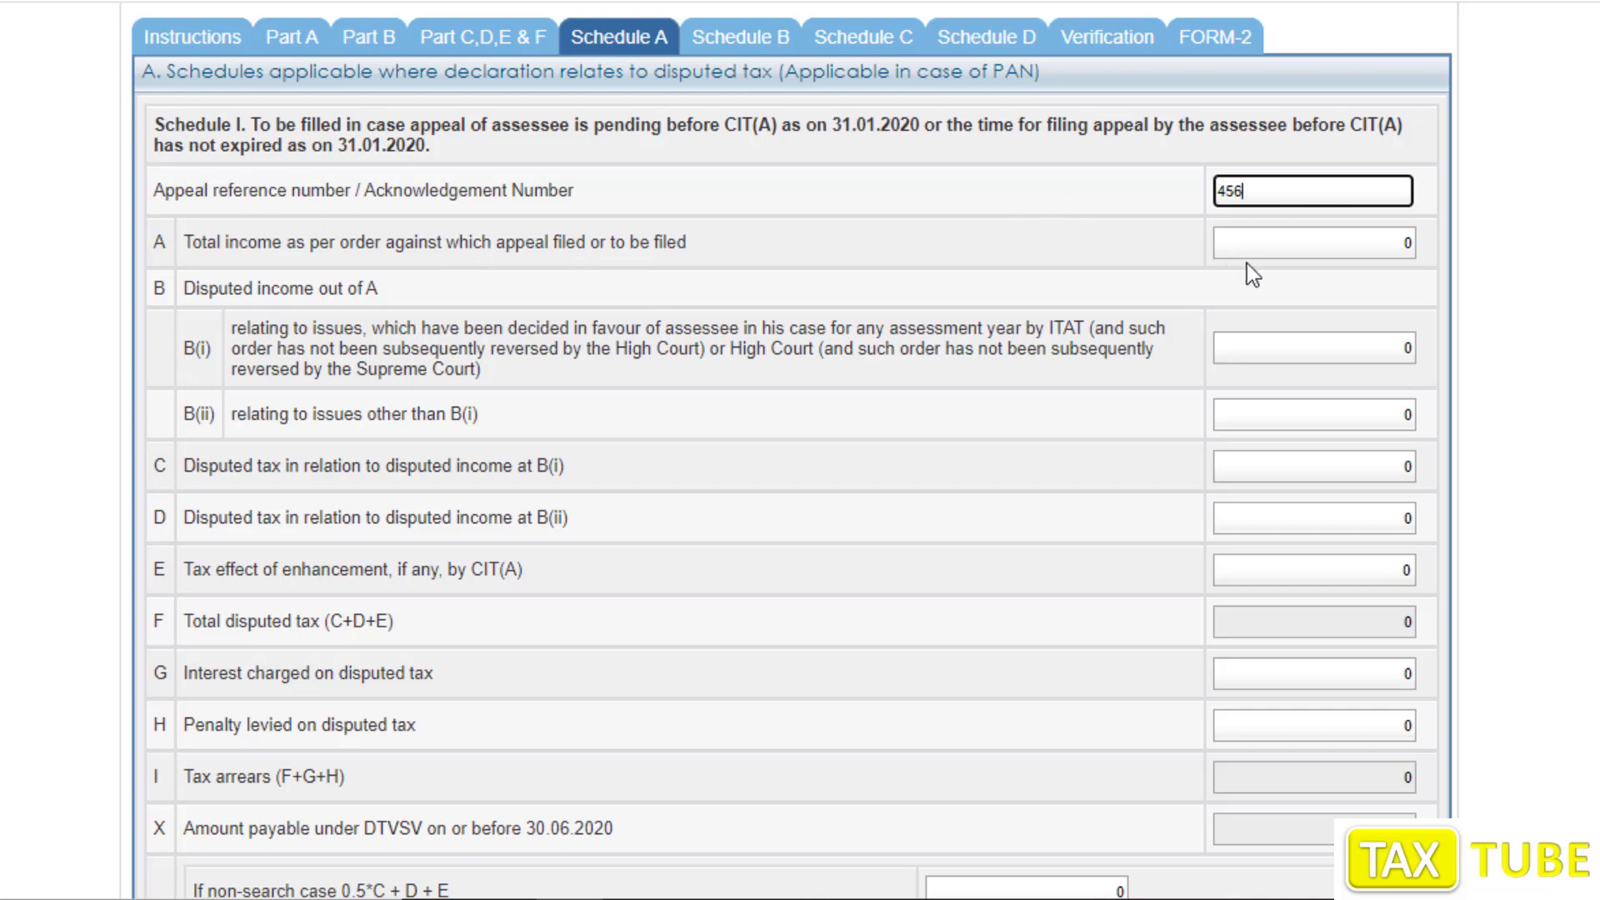
key("Tab")
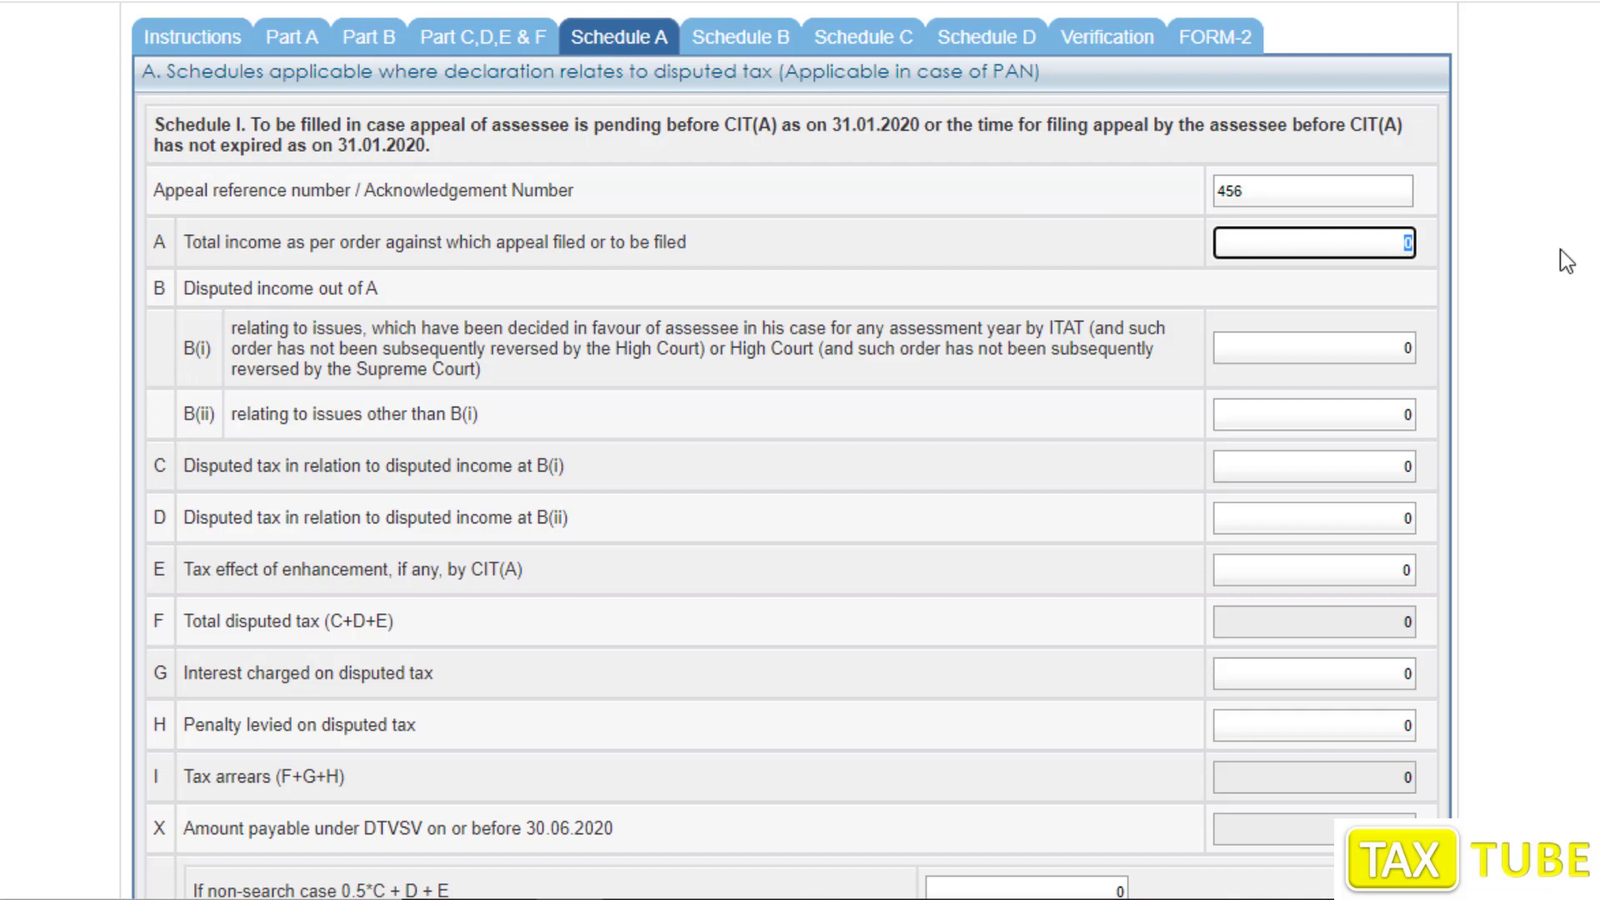
type("50000")
left_click(1560, 250)
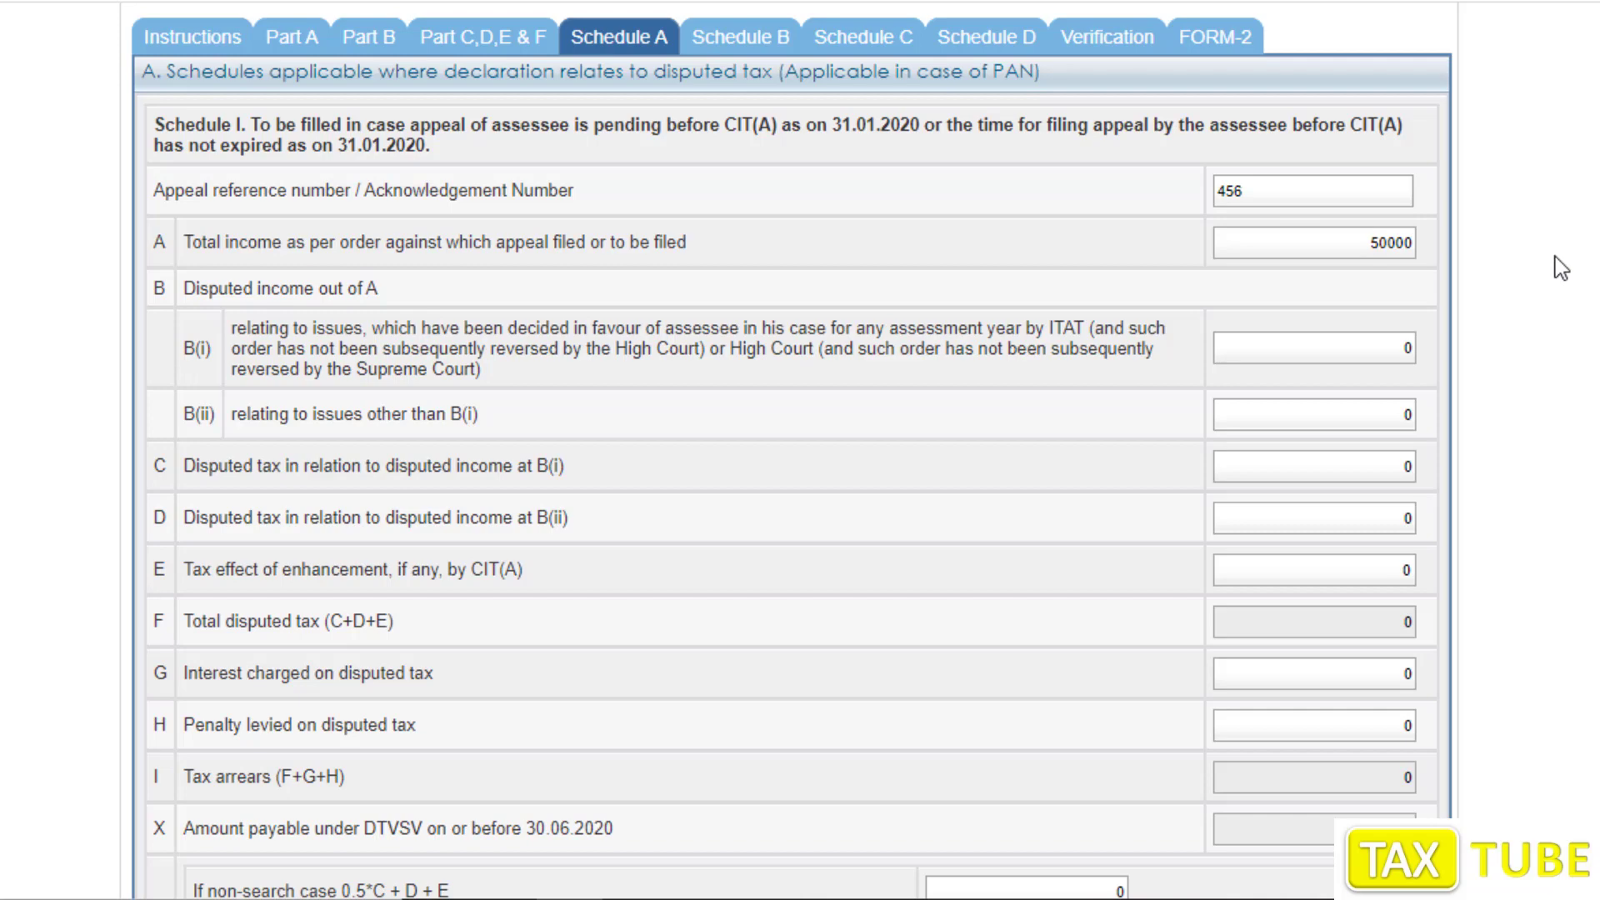
Enter disputed income of 10000 at B(i) and 20000 at B(ii) in Schedule I, dismissing the save reminder
left_click(1364, 356)
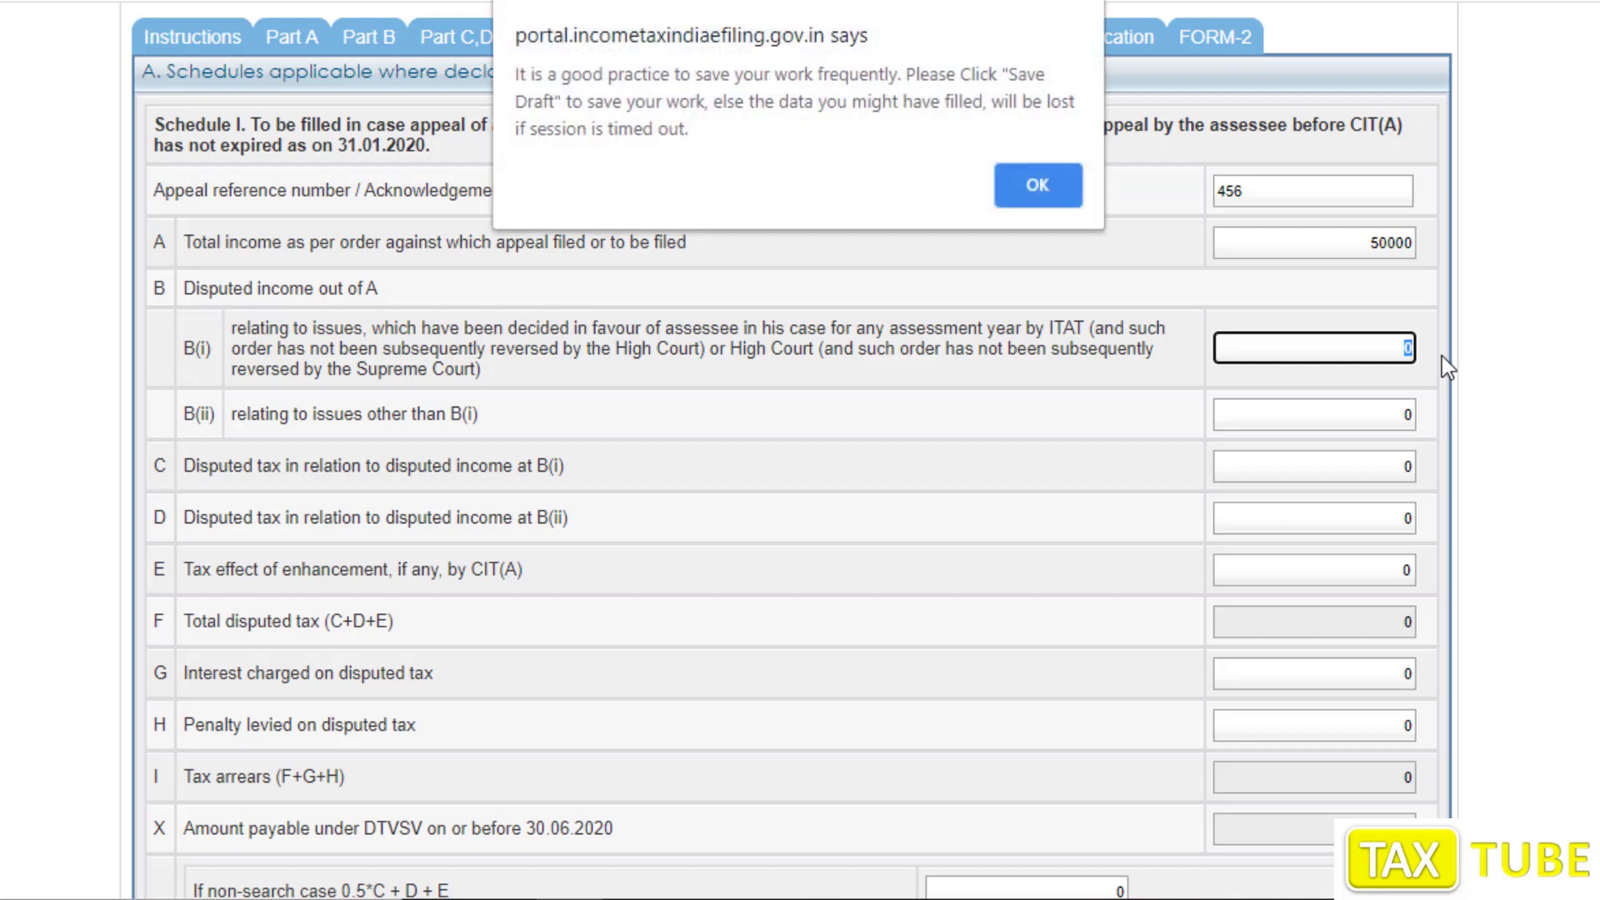
left_click(1037, 185)
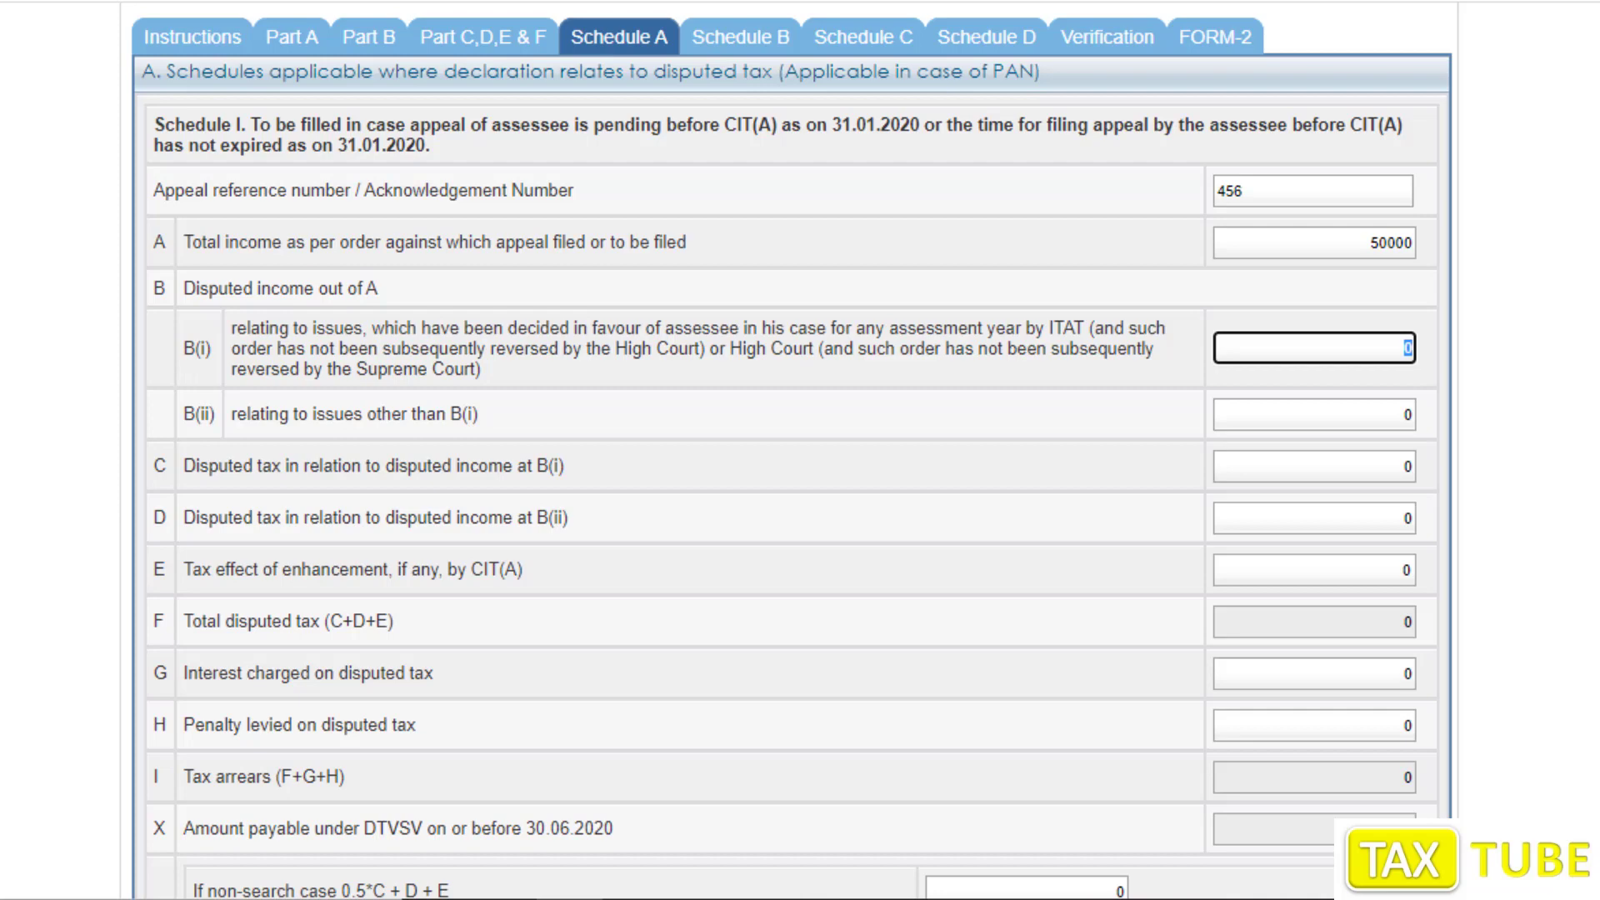
type("10000")
left_click(1371, 415)
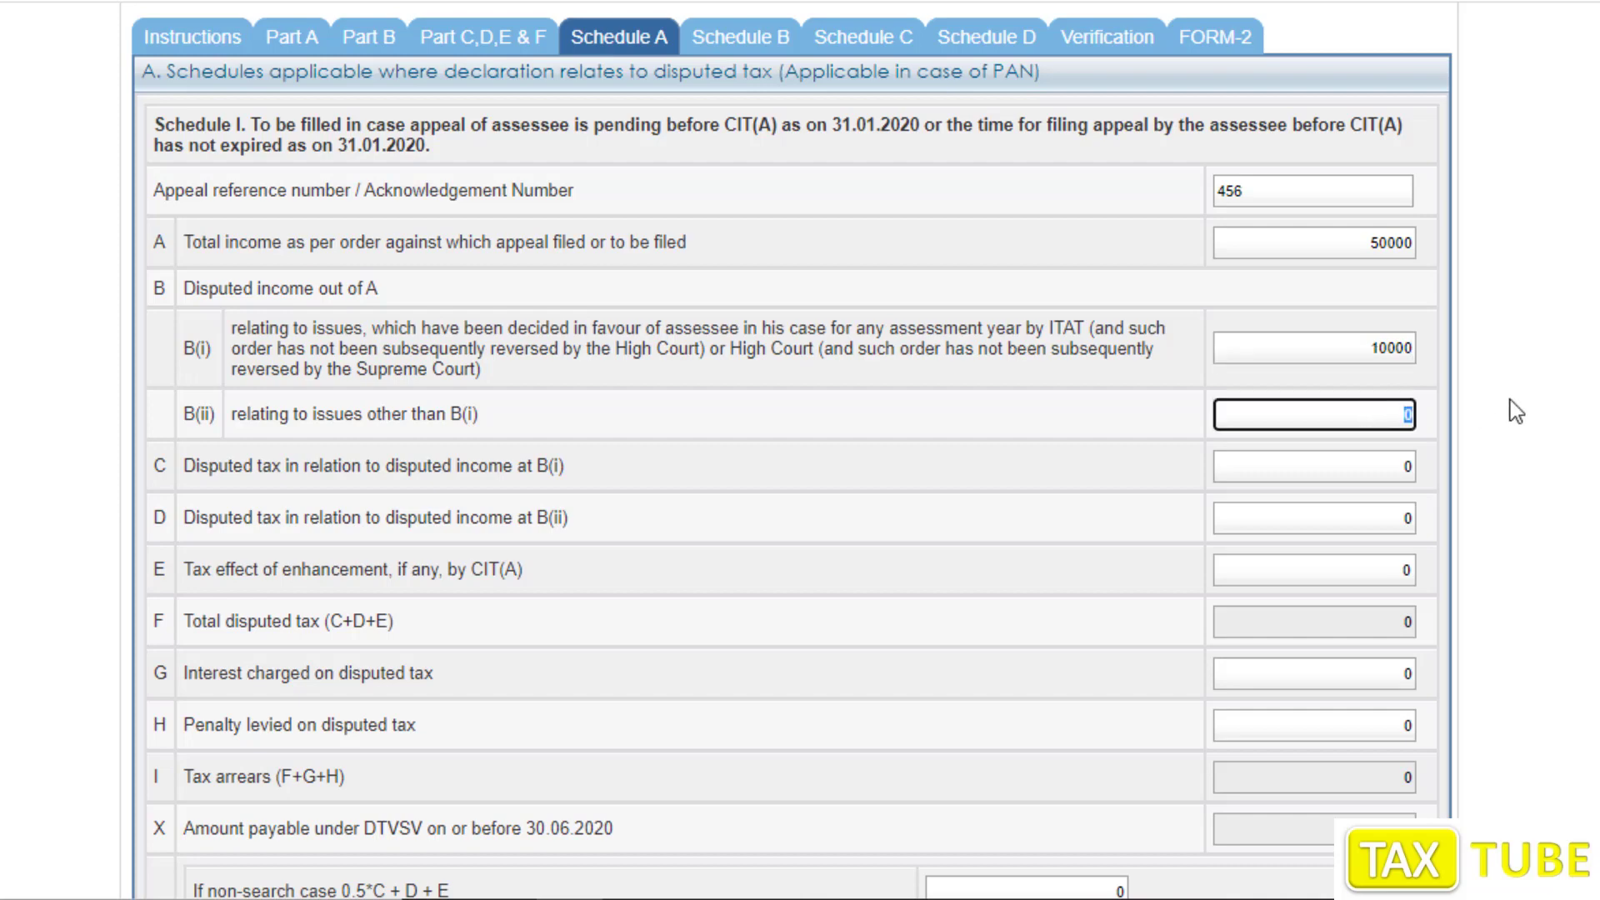
type("20000")
left_click(1510, 400)
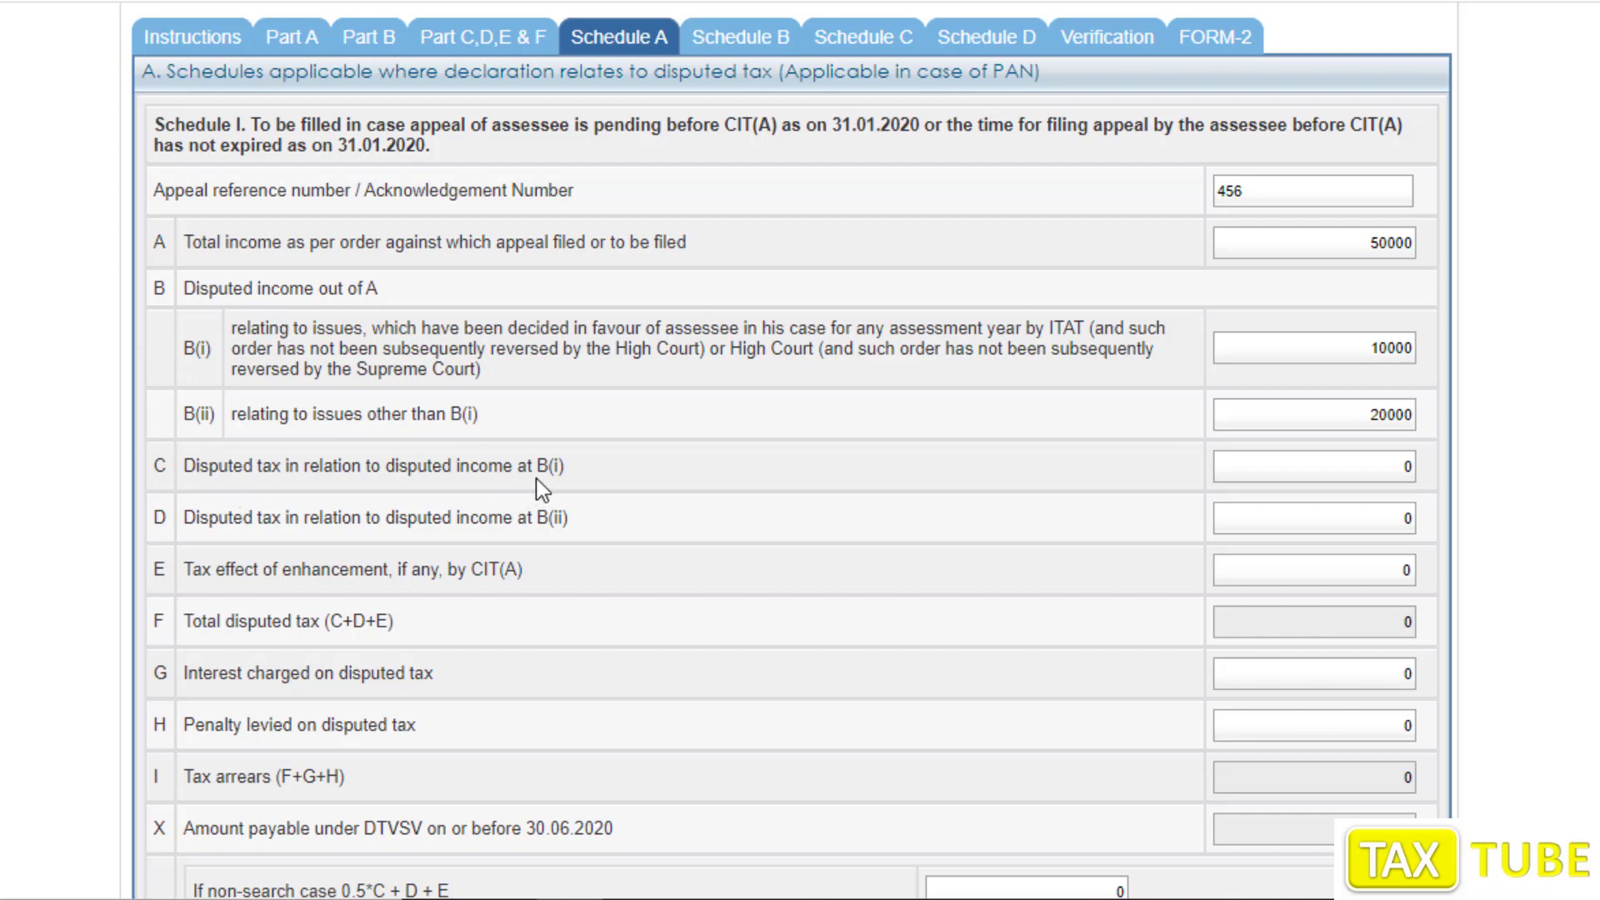
Enter disputed tax of 5000 for the income at B(i) and 10000 for the income at B(ii)
left_click(1325, 461)
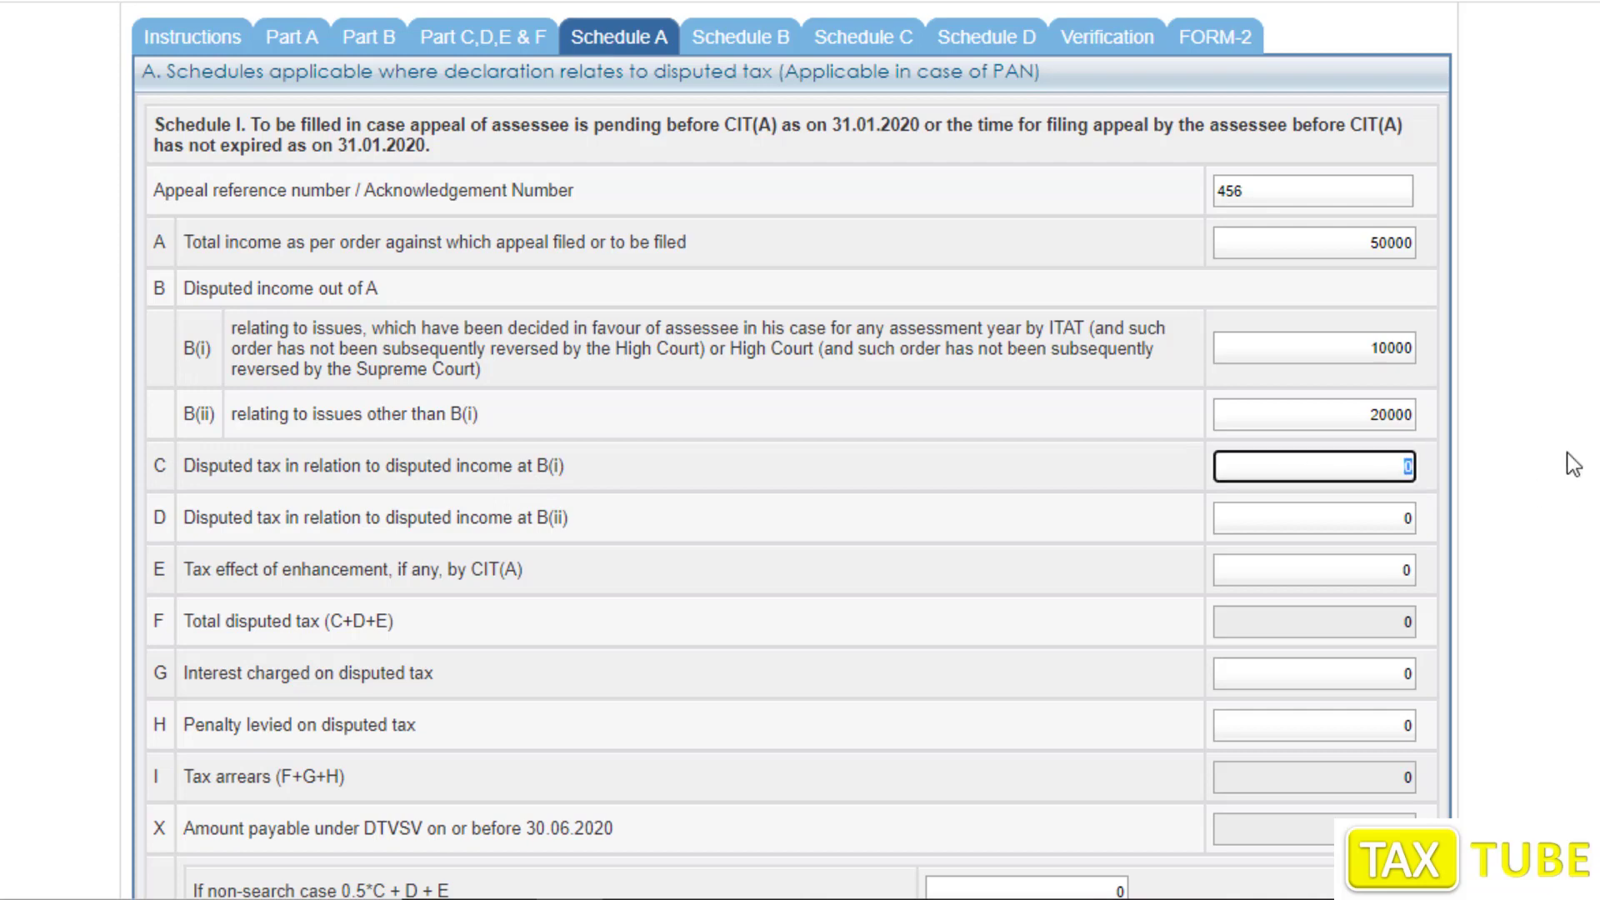
type("5000")
left_click(1388, 523)
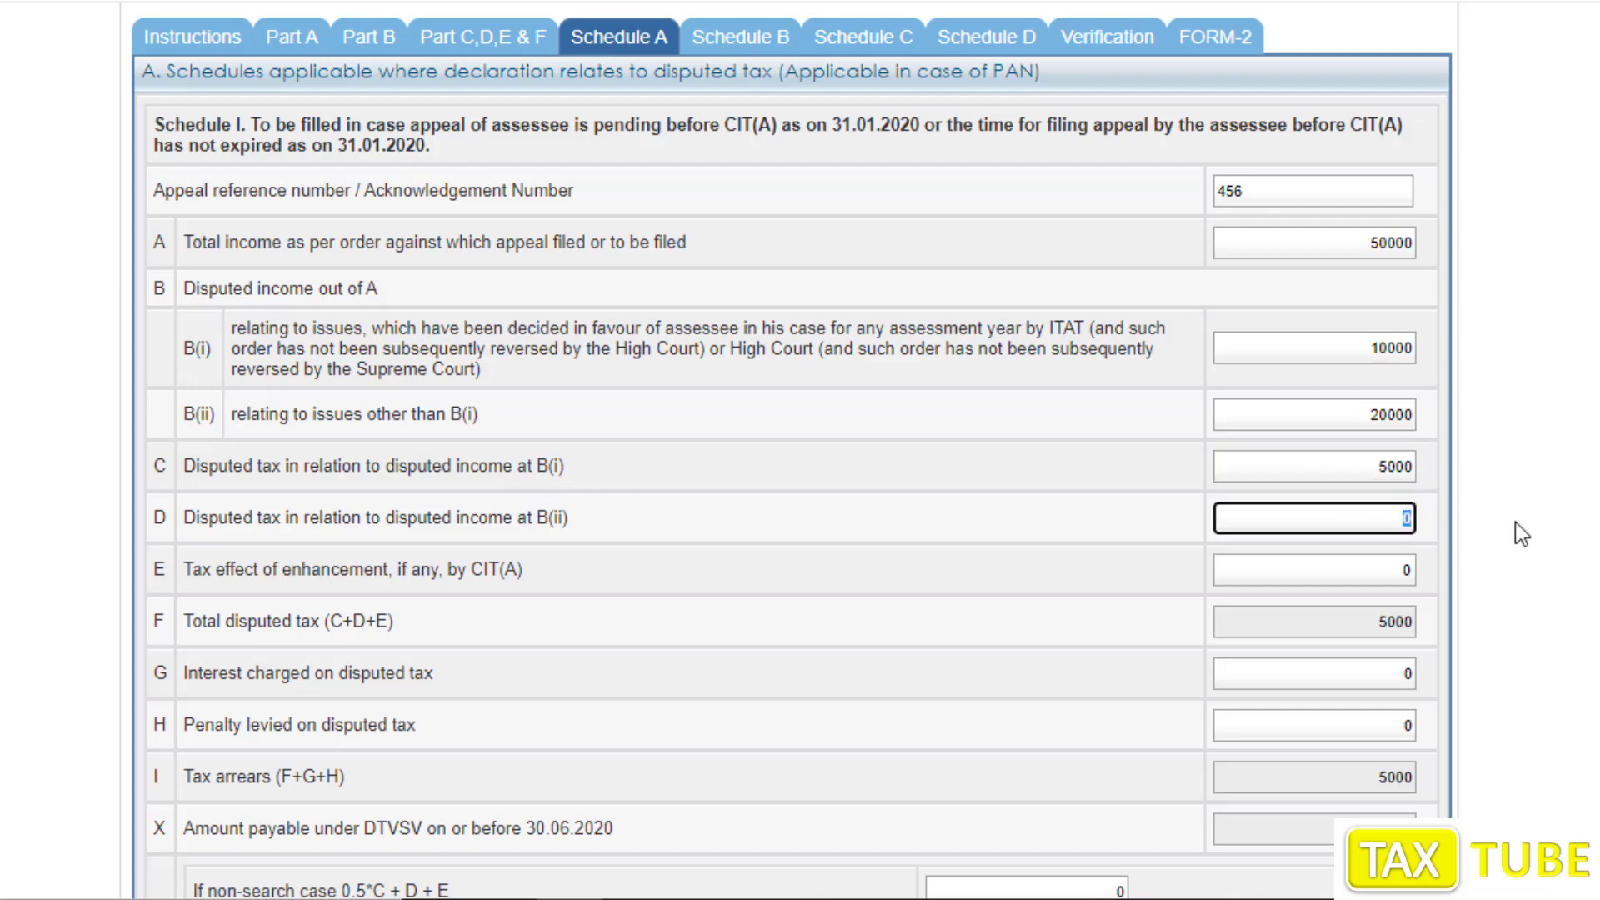
type("10000")
left_click(1515, 522)
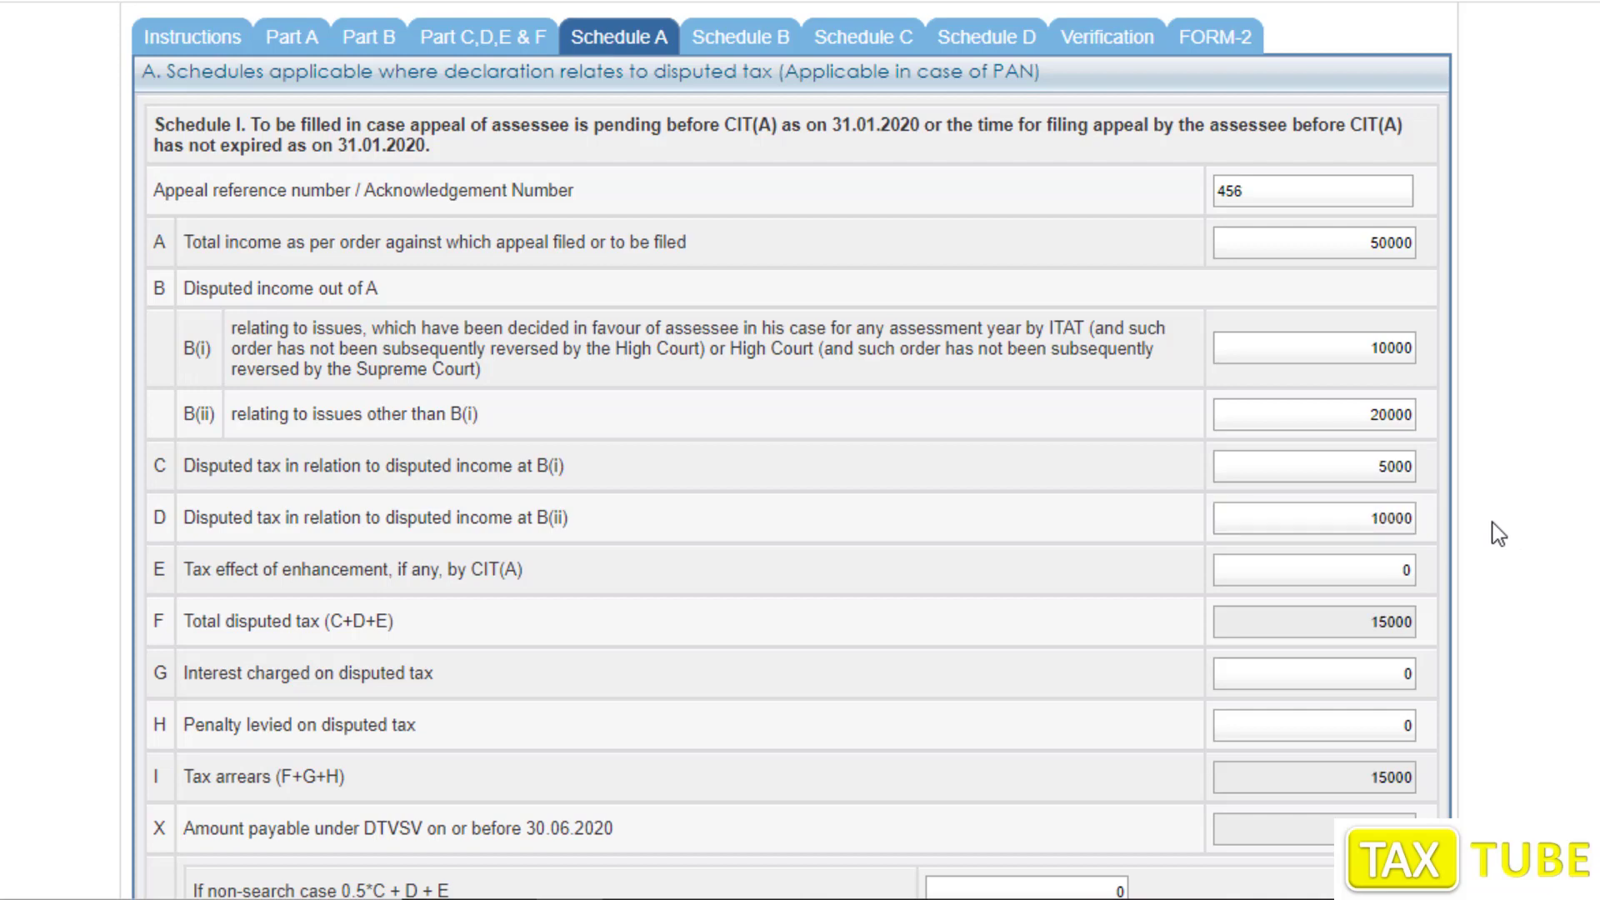
Check the tax effect of enhancement by CIT(A) and the total disputed tax calculated in Schedule I
left_click(1338, 577)
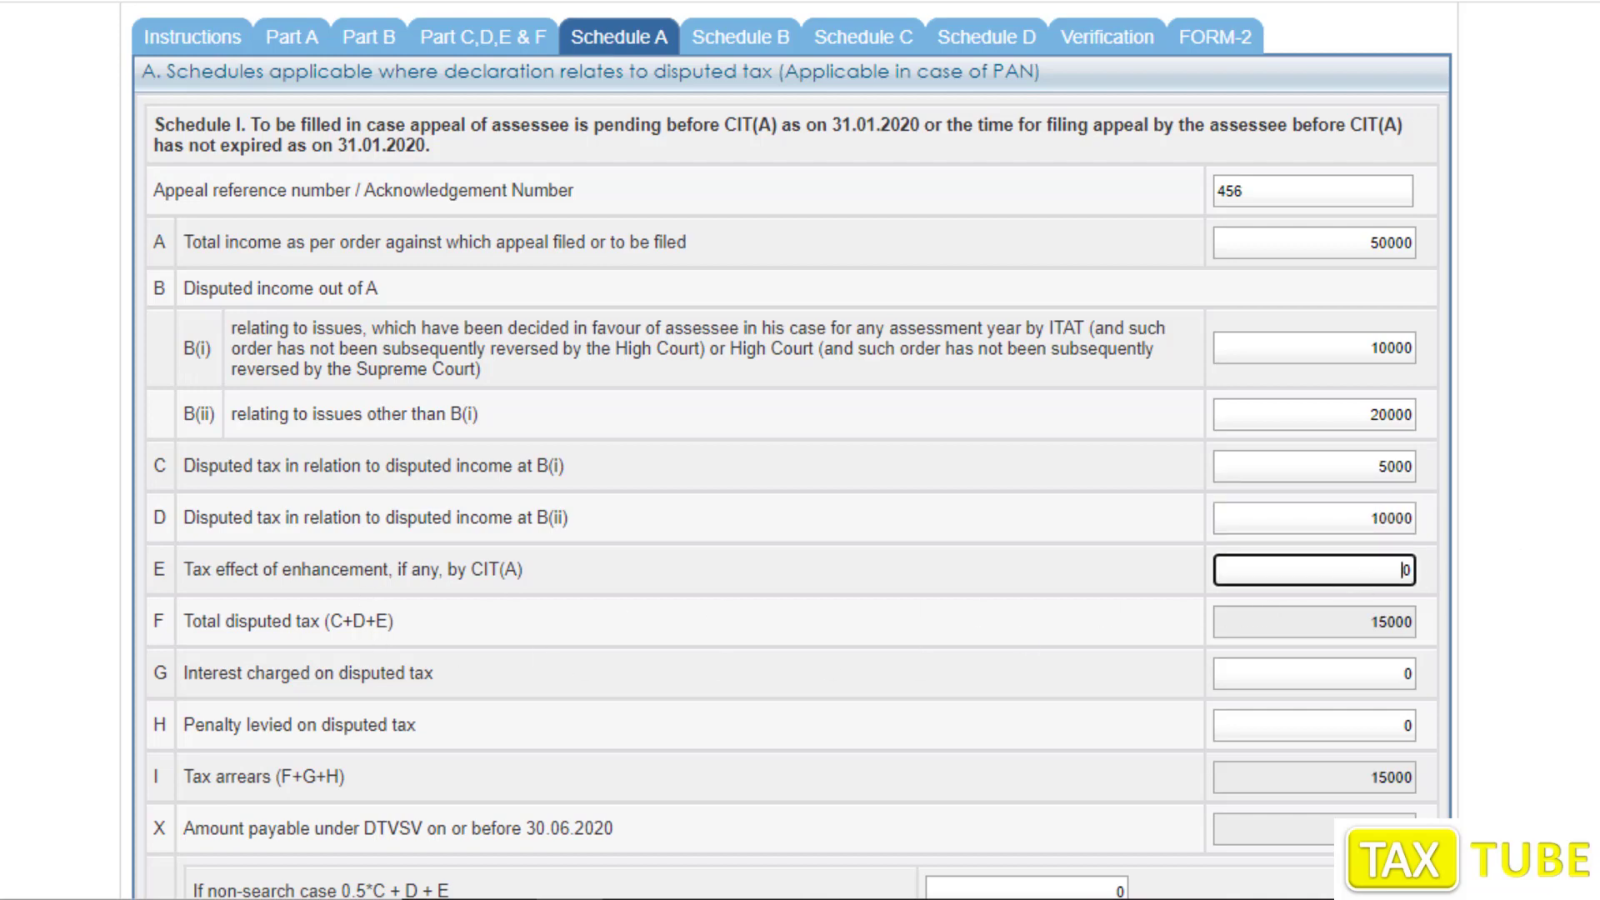
scroll(1533, 299, "down", 3)
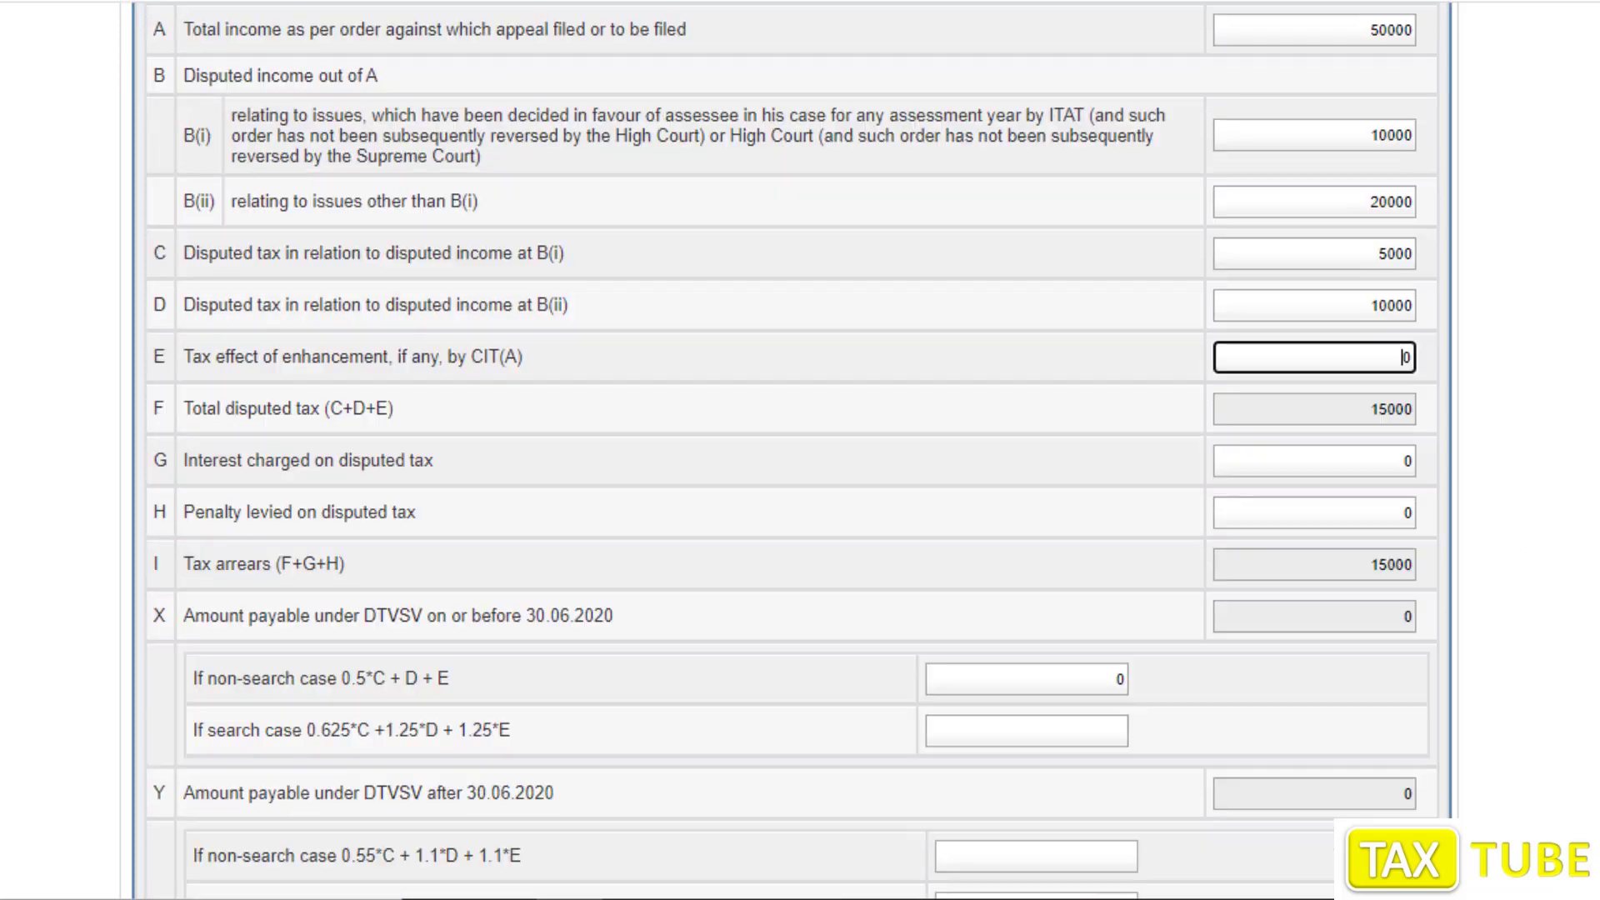
left_click(1362, 411)
left_click_drag(1362, 411, 1494, 406)
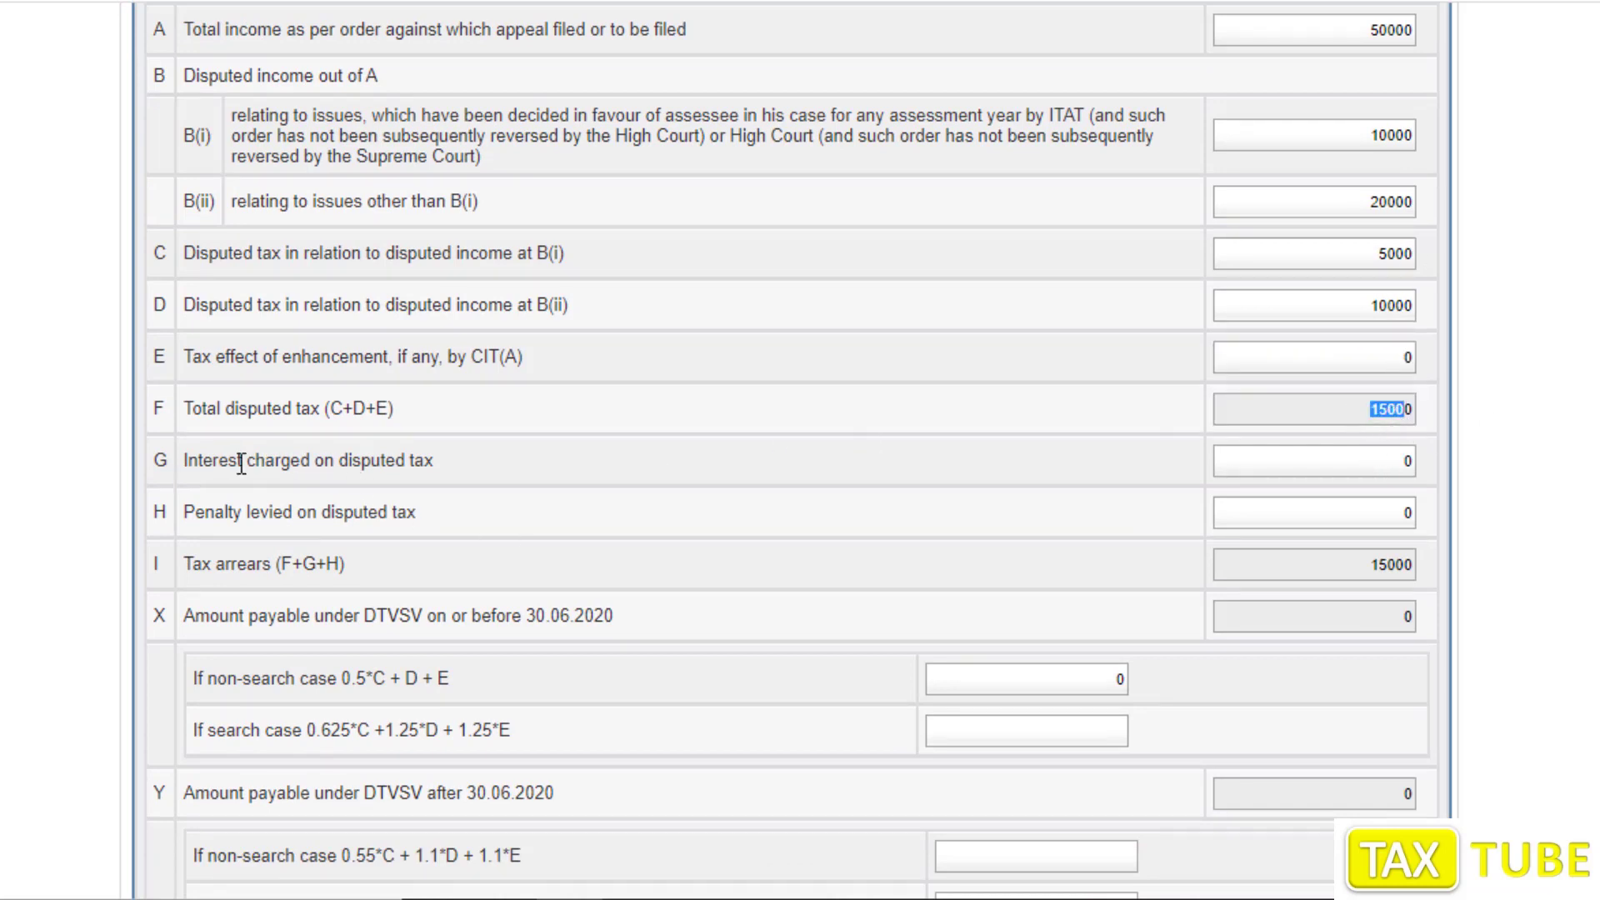
Enter 10000 as the penalty levied on disputed tax in Schedule I and check the tax arrears
left_click(1334, 512)
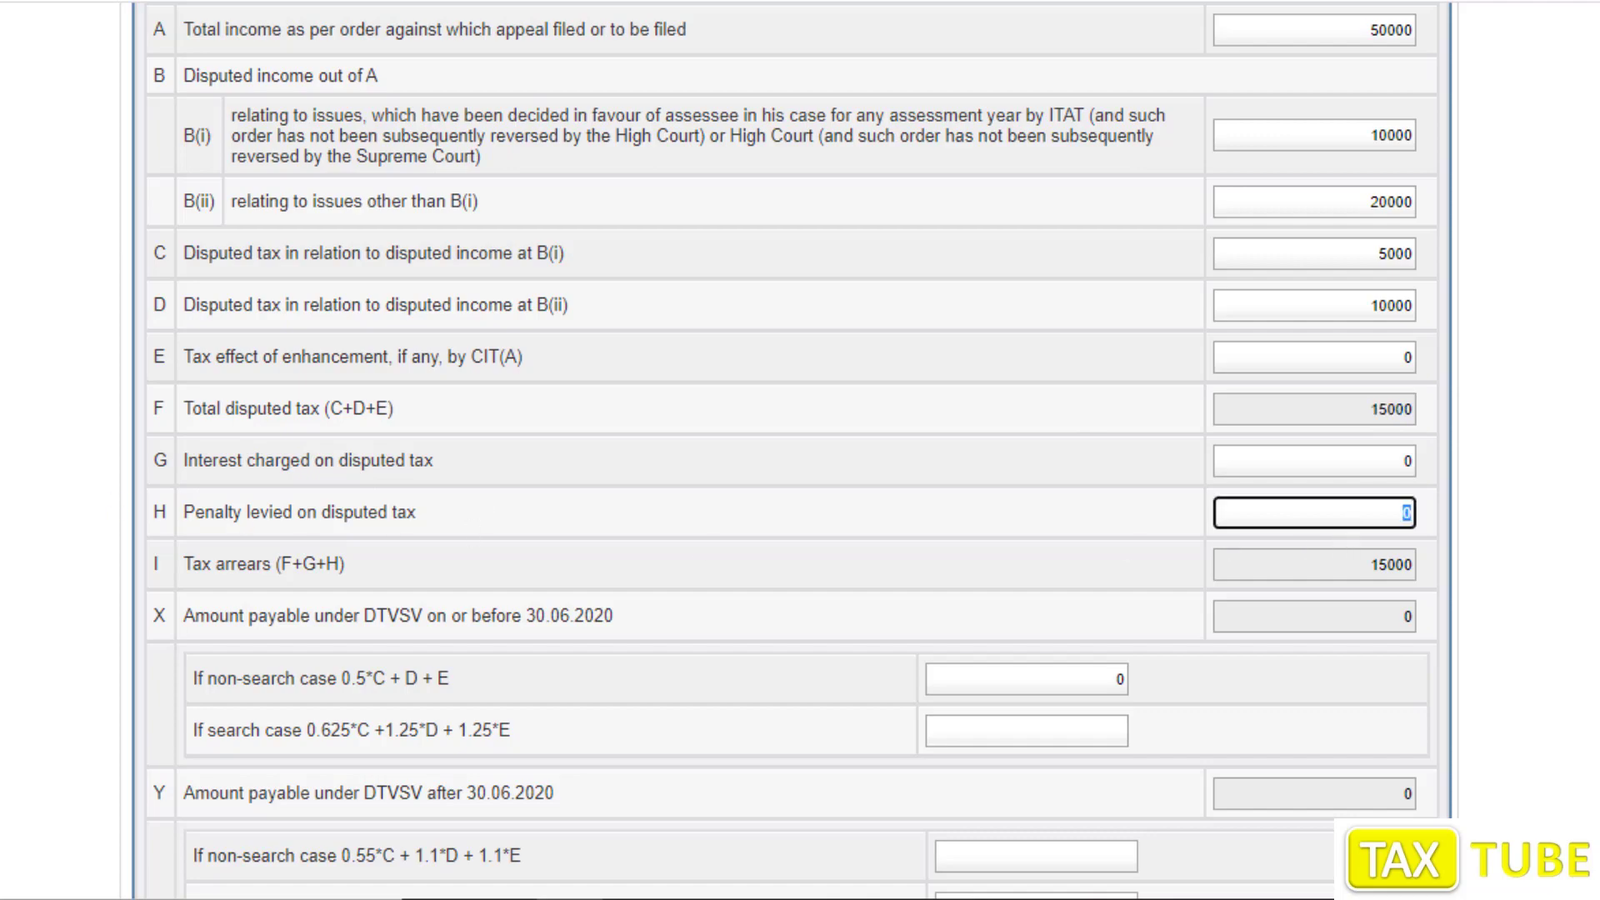
type("10000")
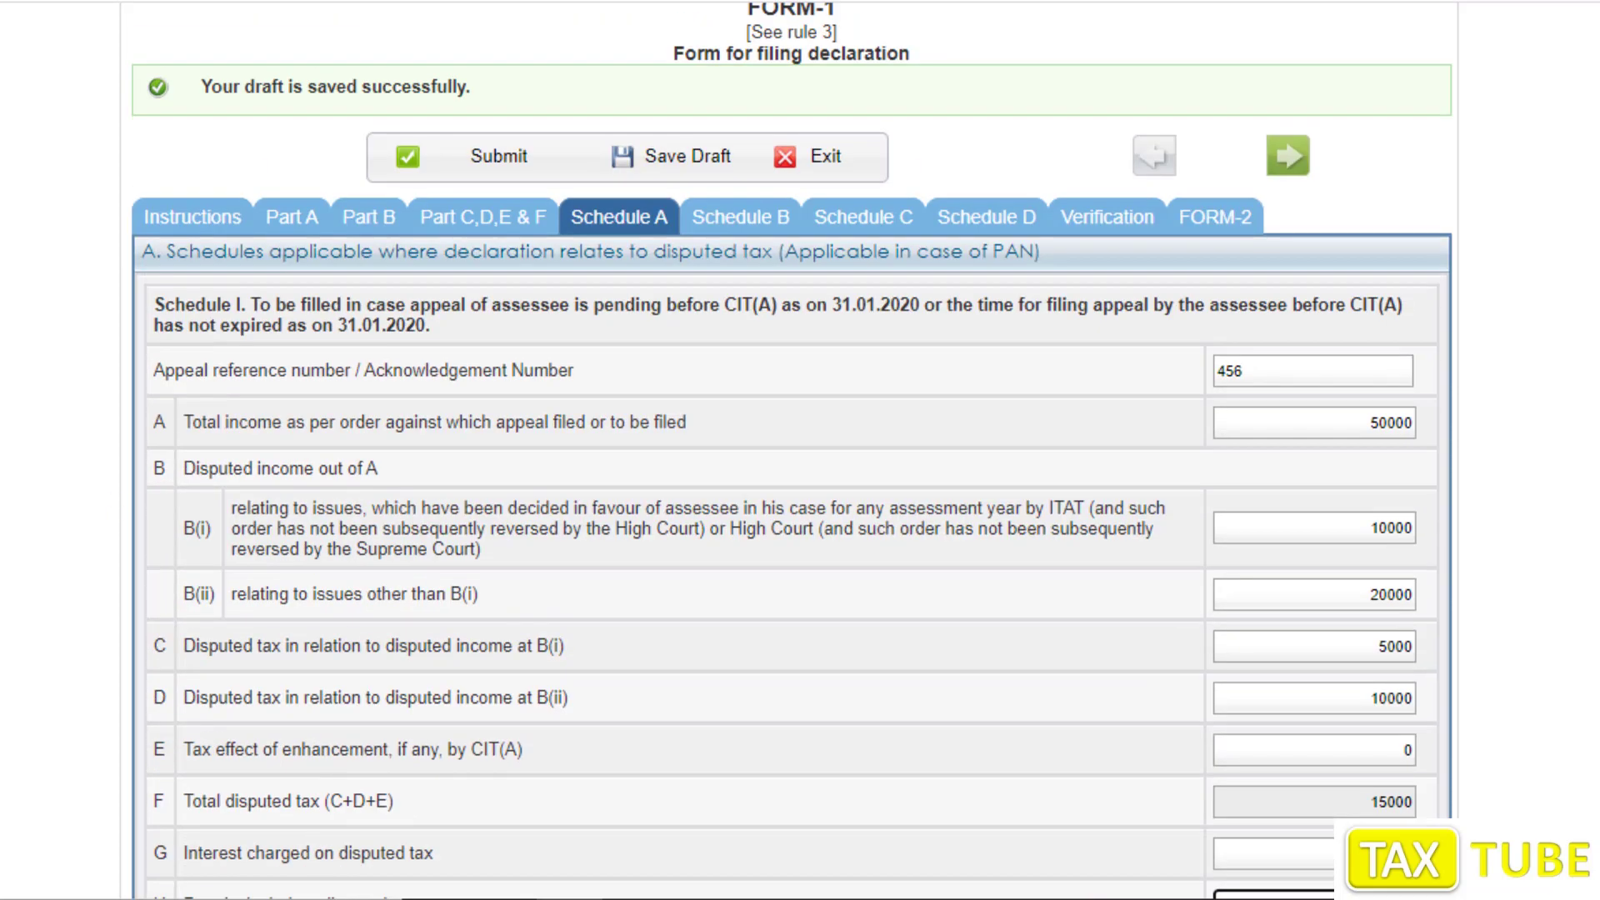
scroll(791, 450, "down", 1)
scroll(1571, 304, "down", 7)
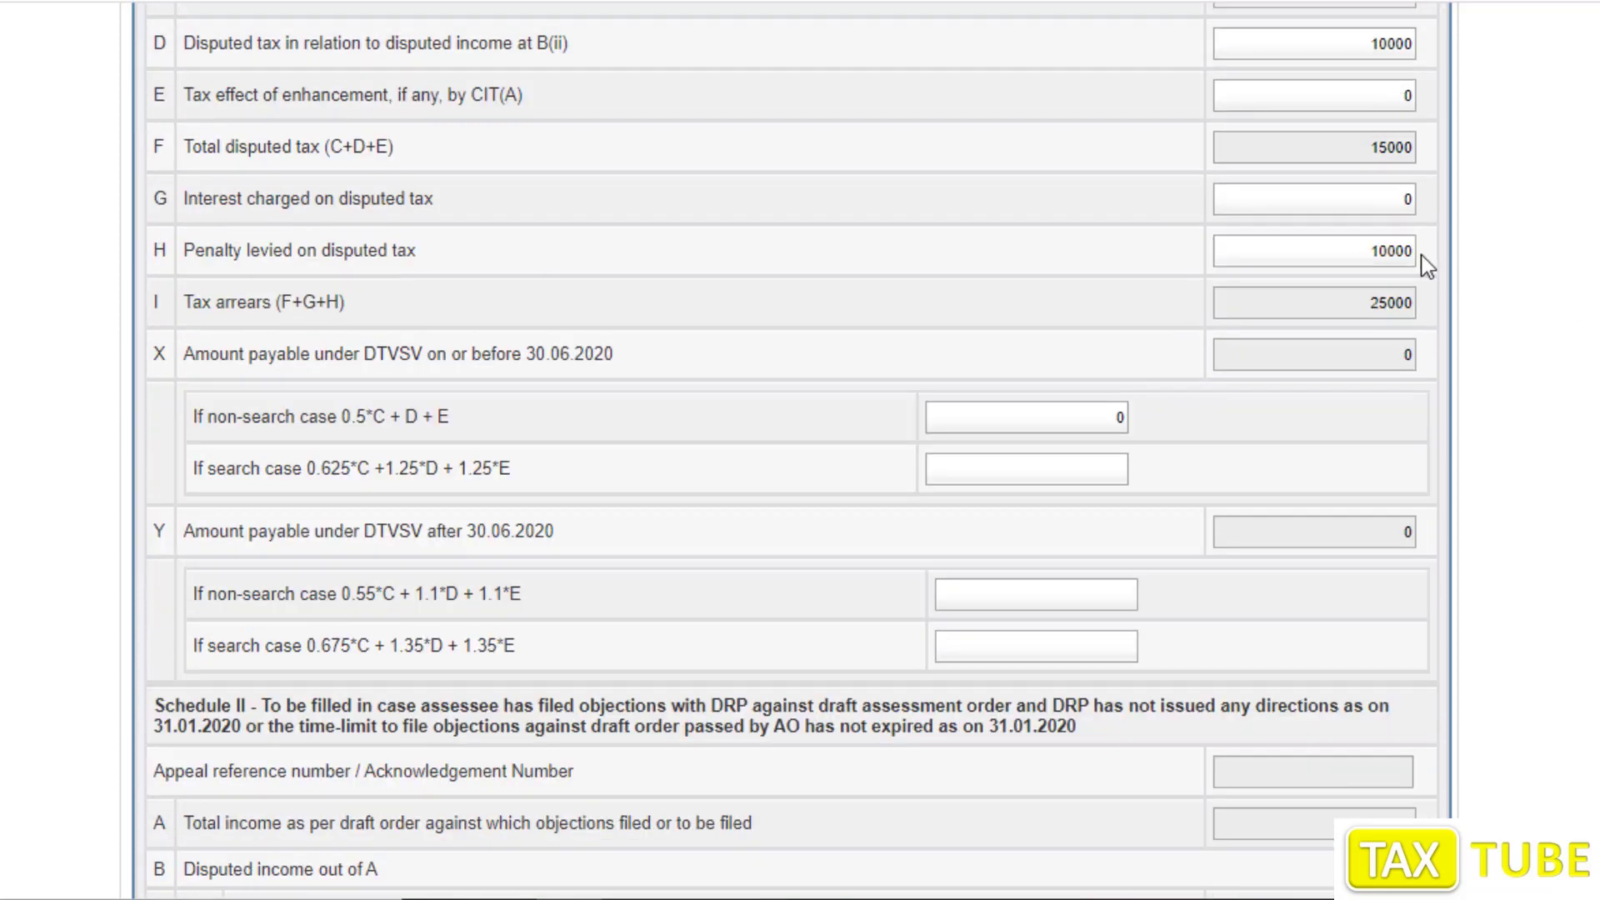
left_click(1379, 300)
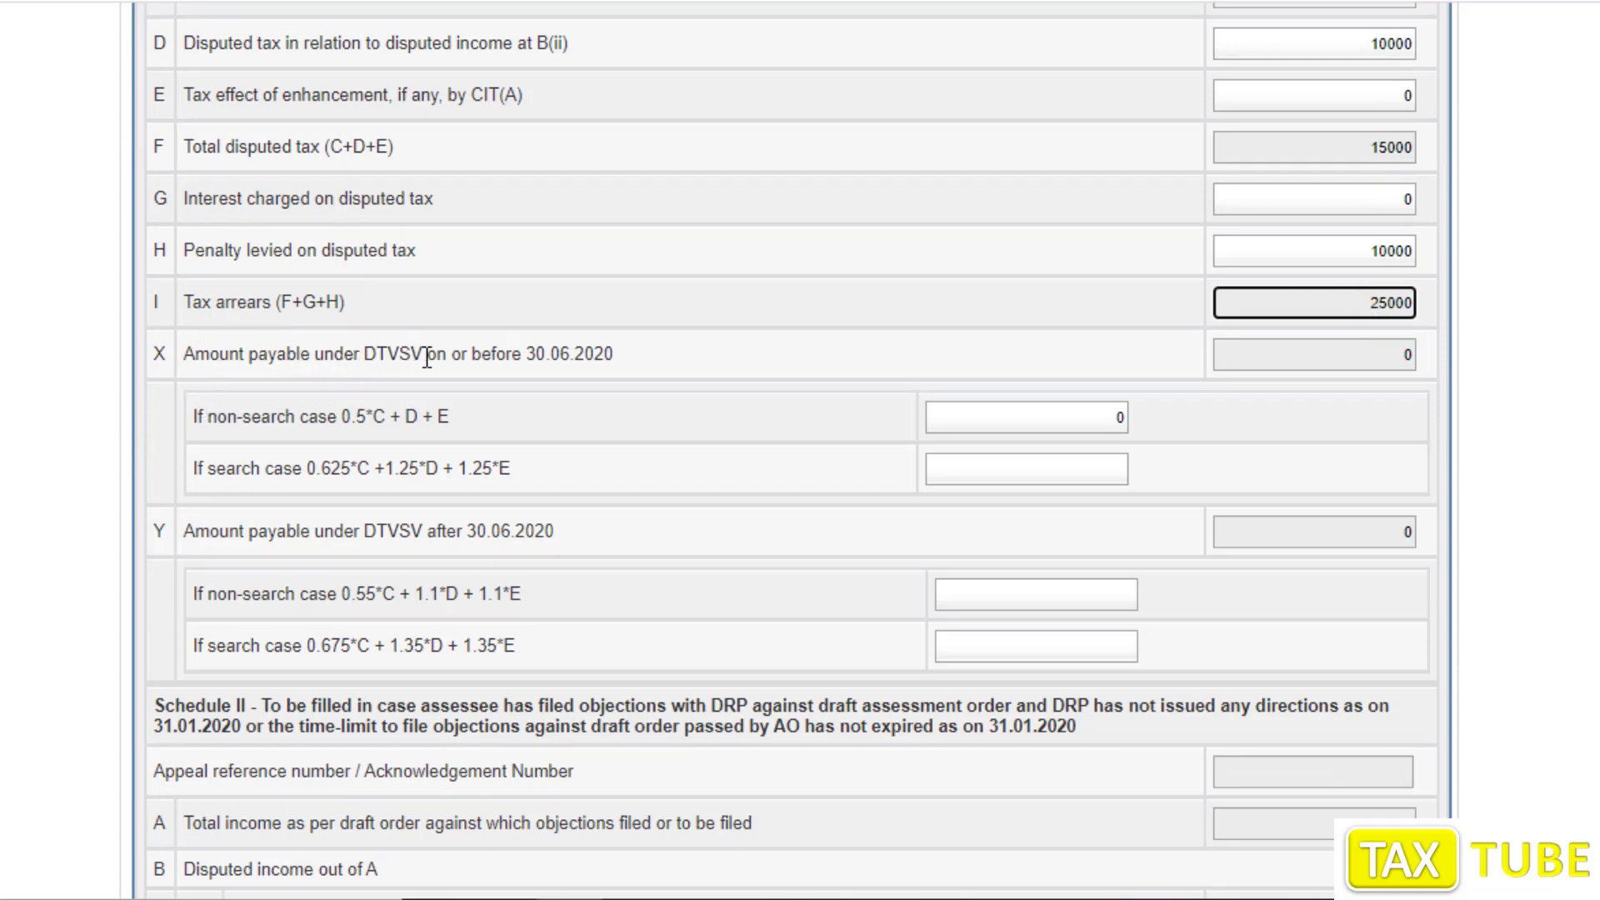
left_click(530, 360)
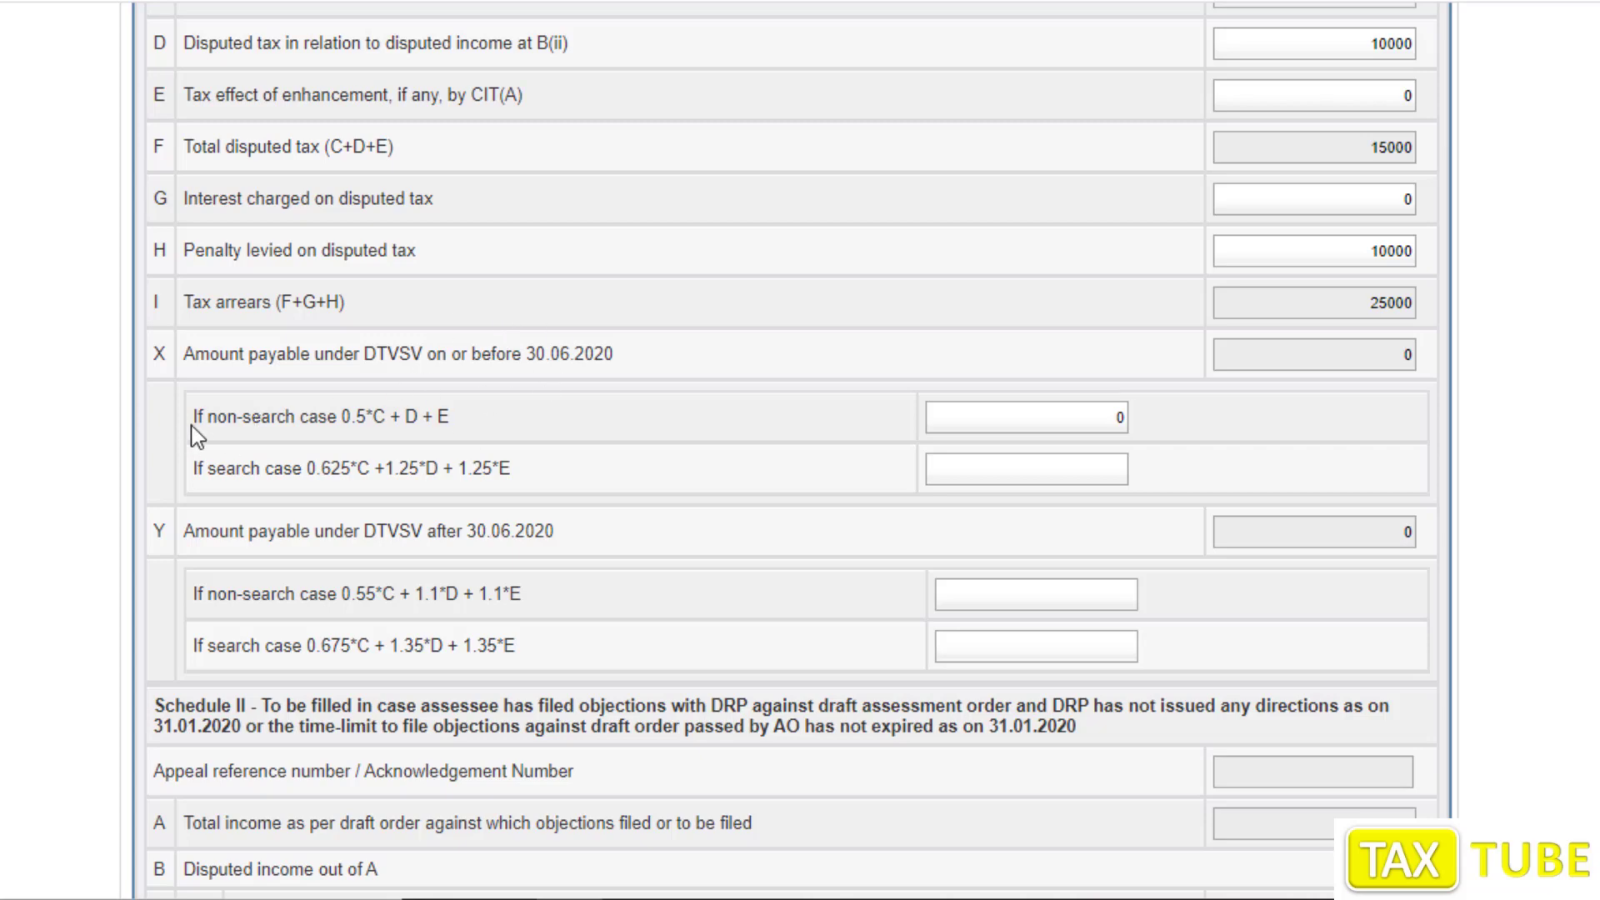
Enter 12500 as the non-search case amount payable under DTVSV on or before 30.06.2020 in Schedule I
left_click(1031, 424)
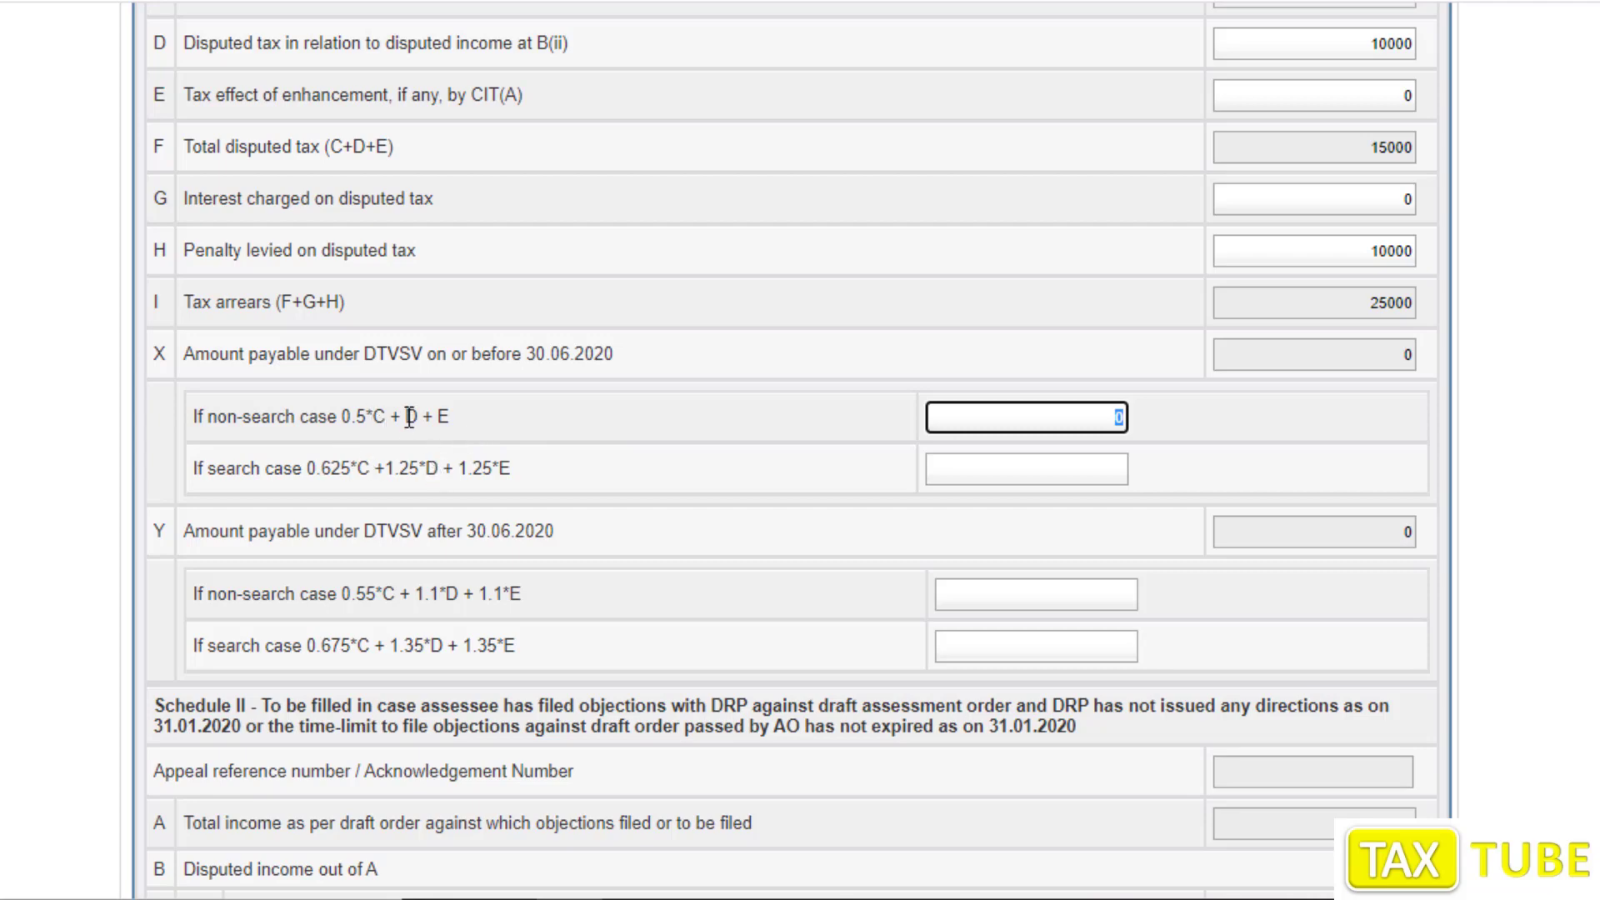
scroll(462, 146, "up", 2)
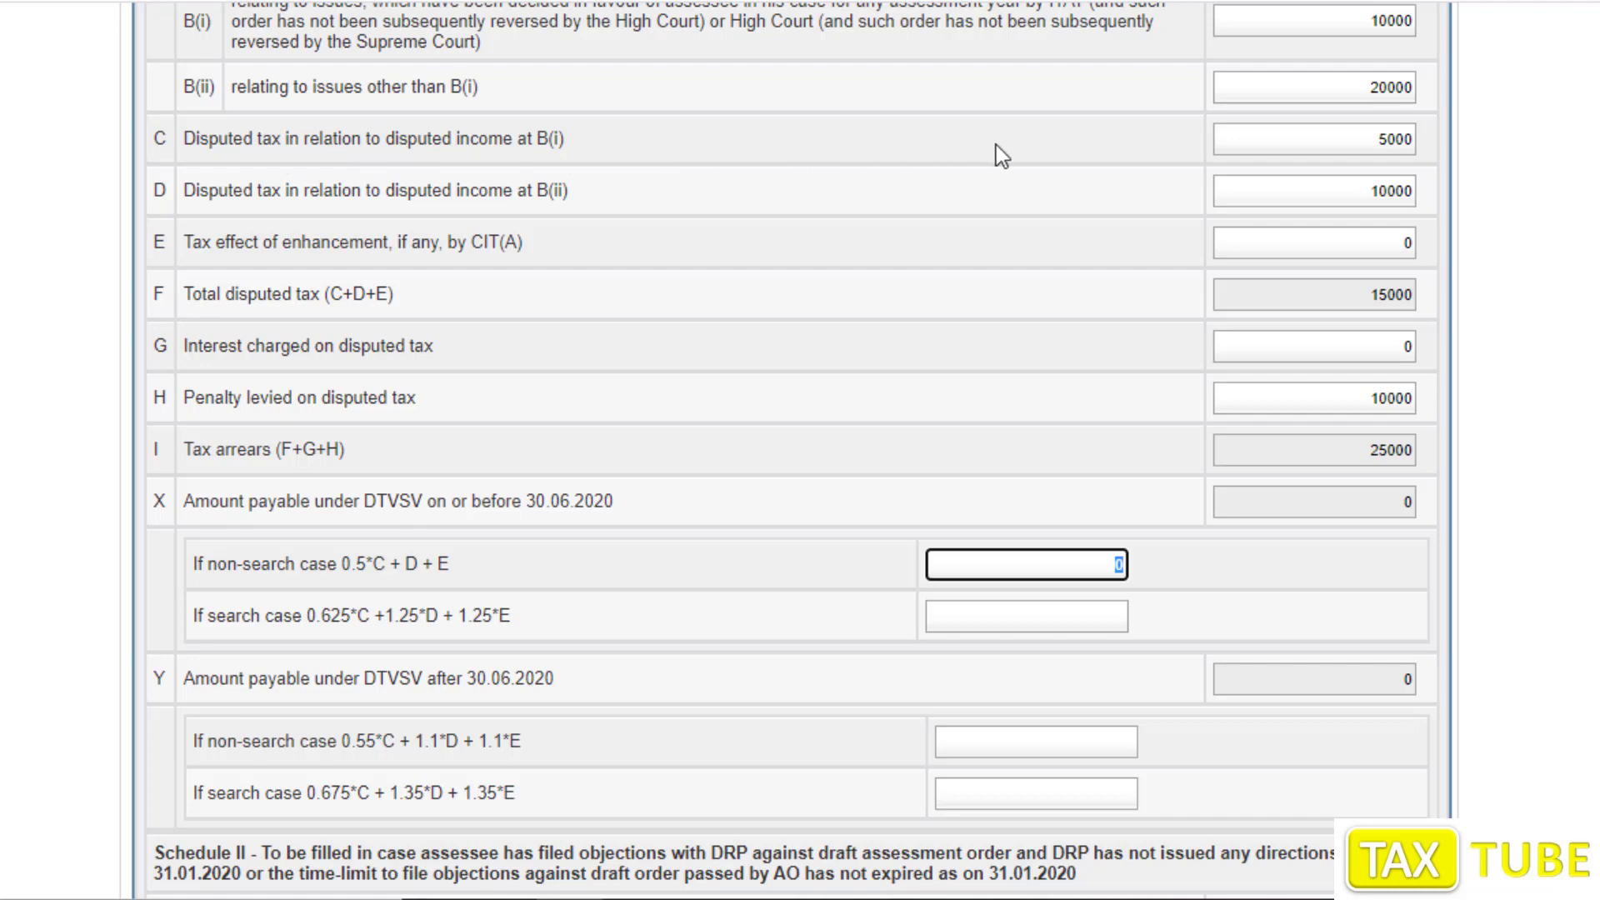
left_click_drag(1333, 142, 1437, 143)
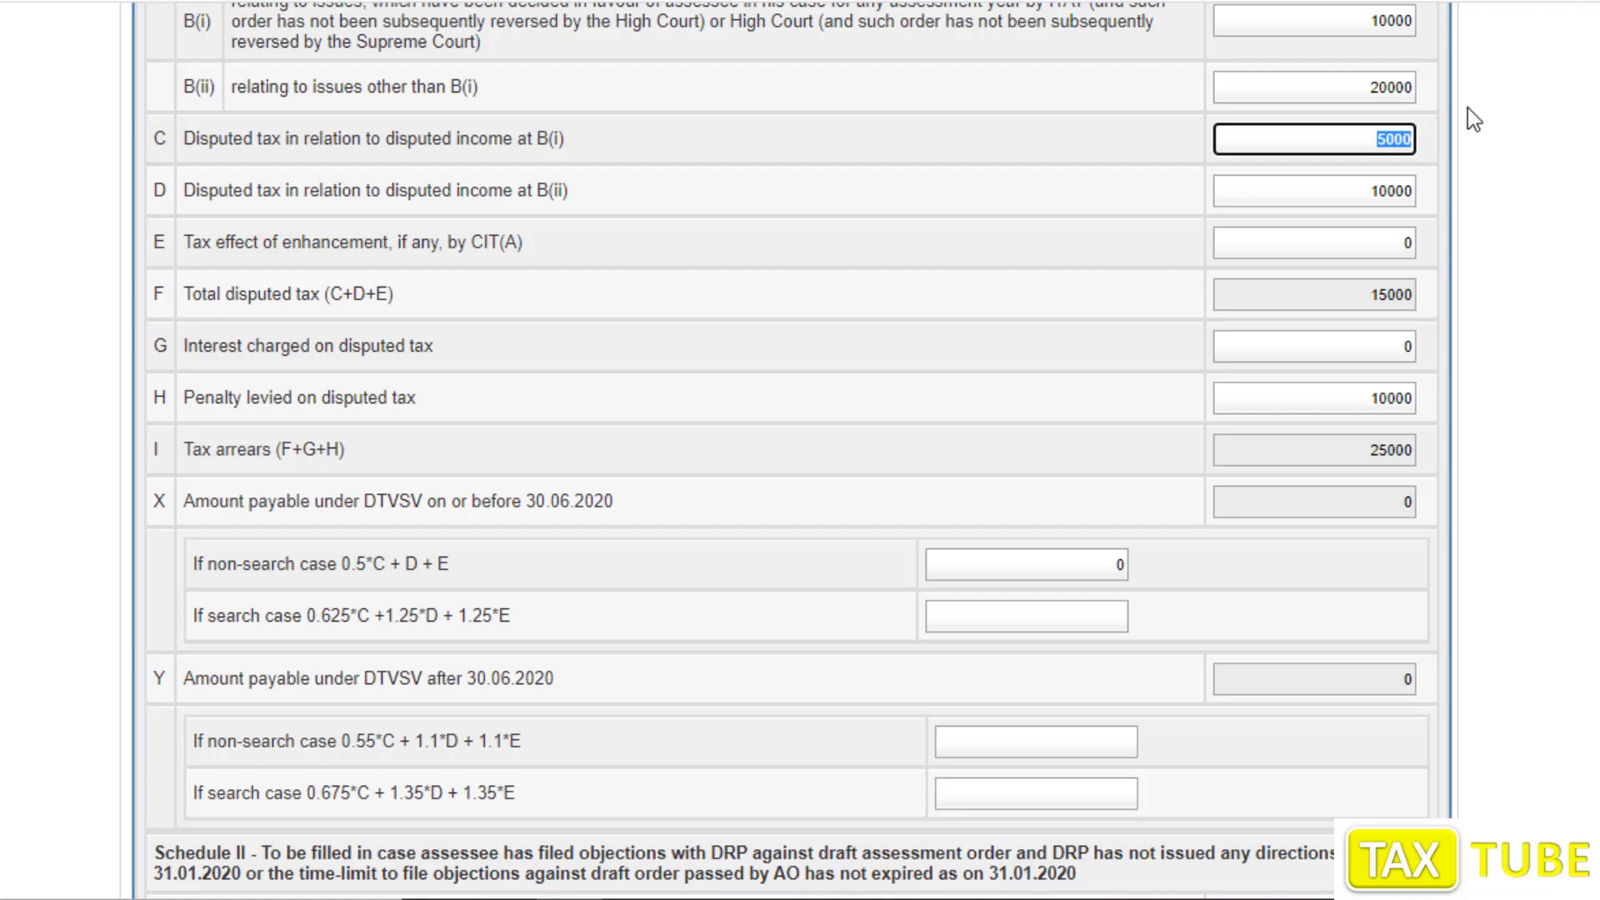
left_click(1355, 200)
left_click(1359, 246)
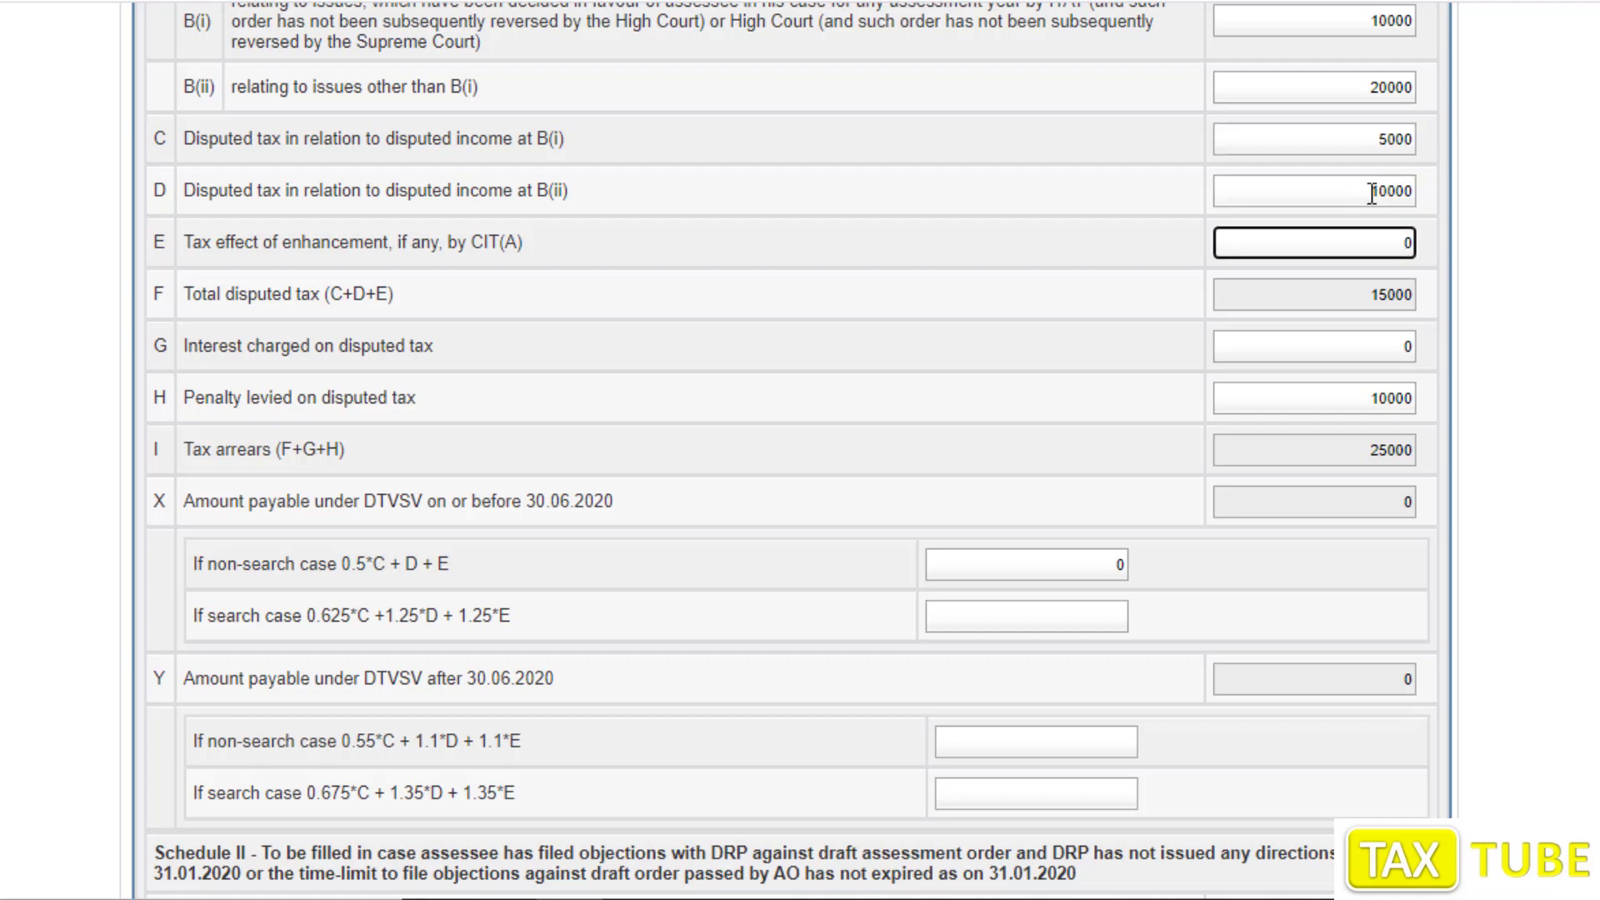
double_click(1356, 193)
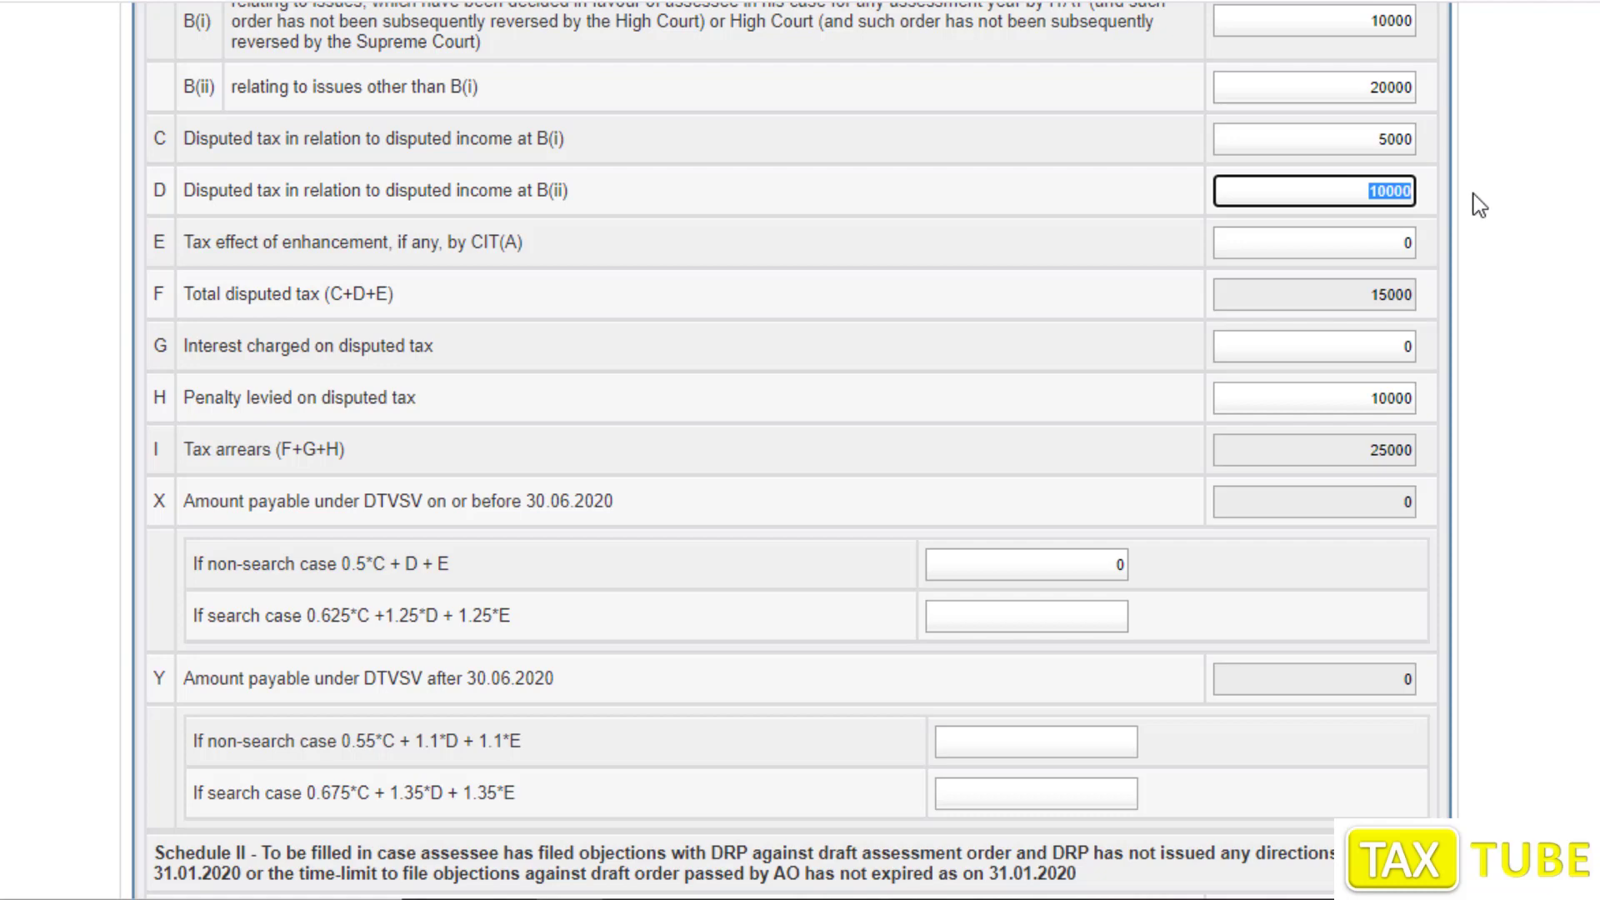
left_click(1360, 142)
double_click(1386, 140)
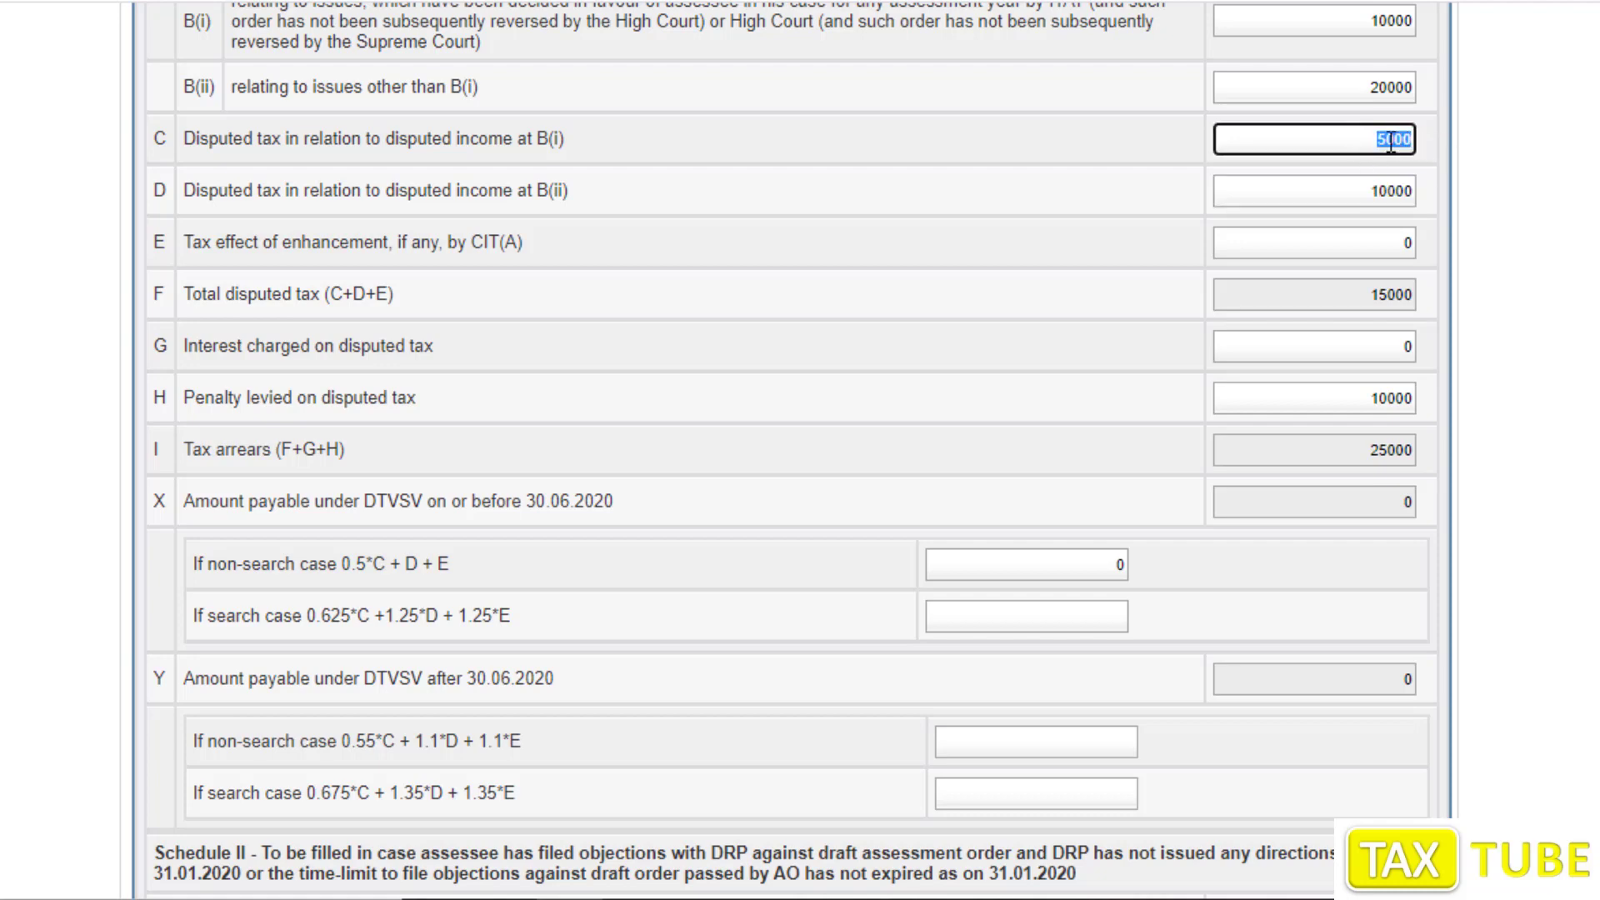
double_click(1063, 560)
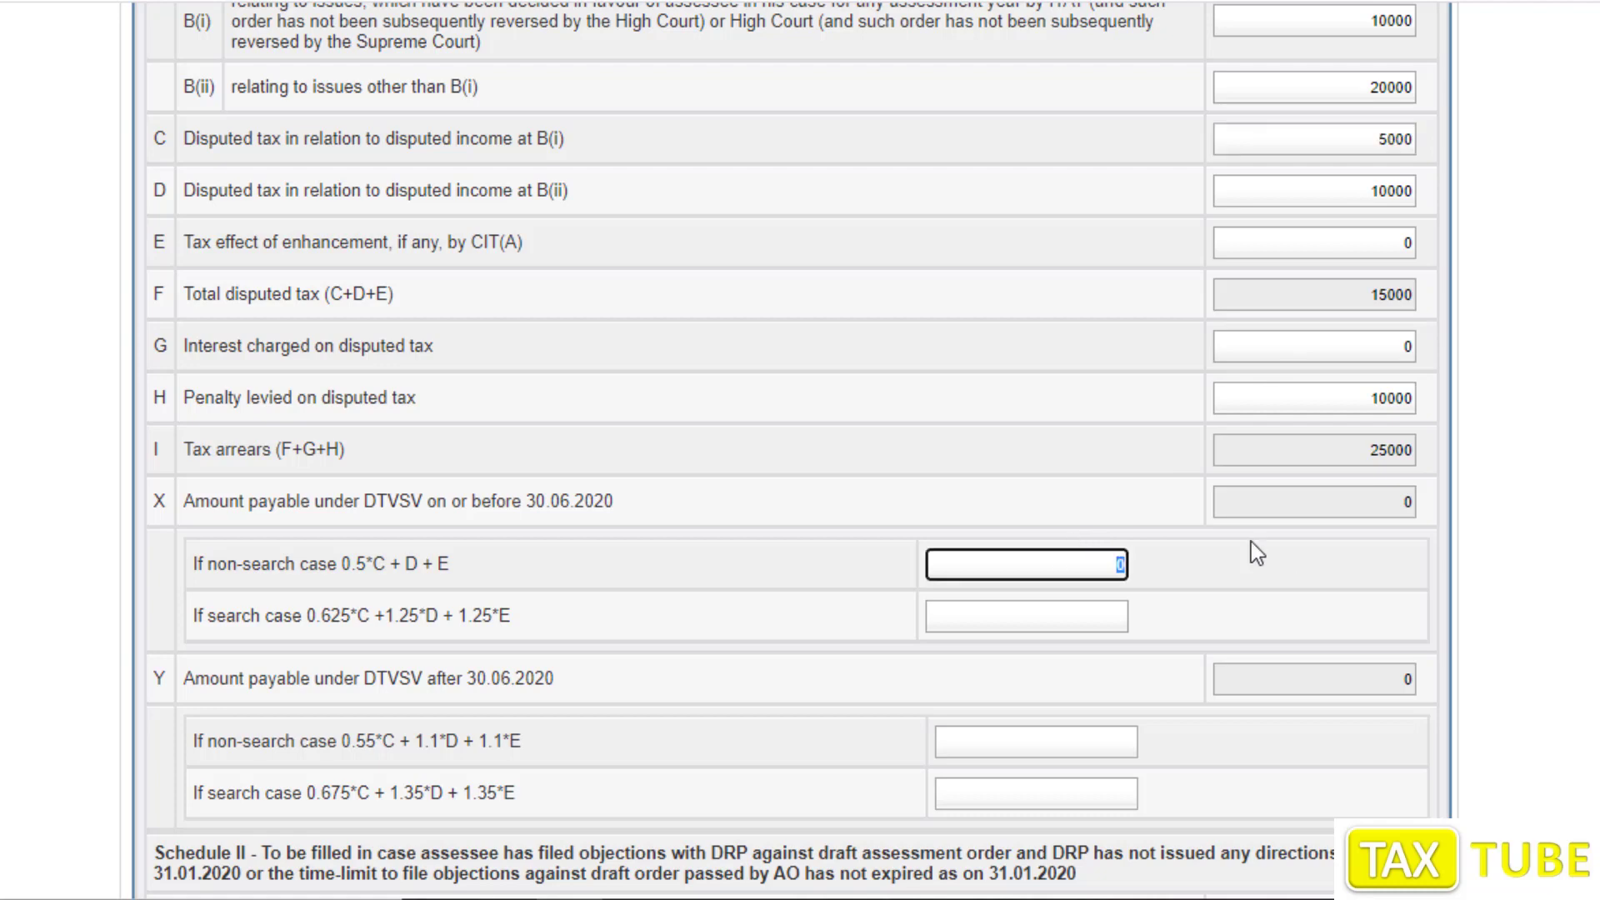
type("12500")
left_click(1498, 473)
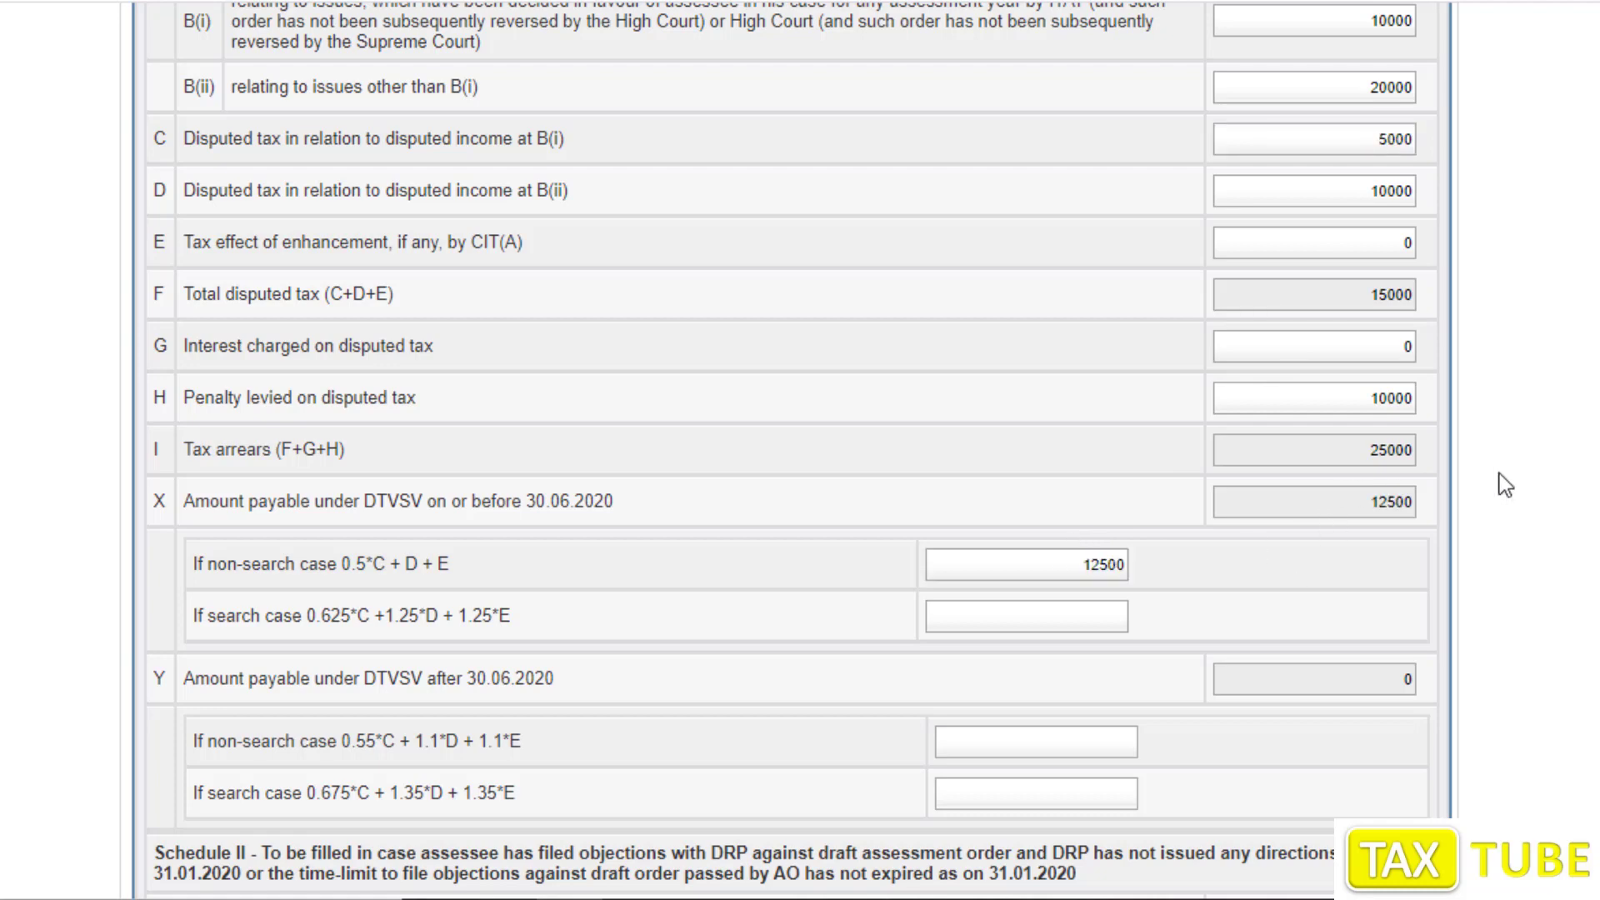
double_click(1335, 502)
Compare the tax arrears and total amount payable in Parts C and D with the Schedule A figures
scroll(1563, 511, "up", 5)
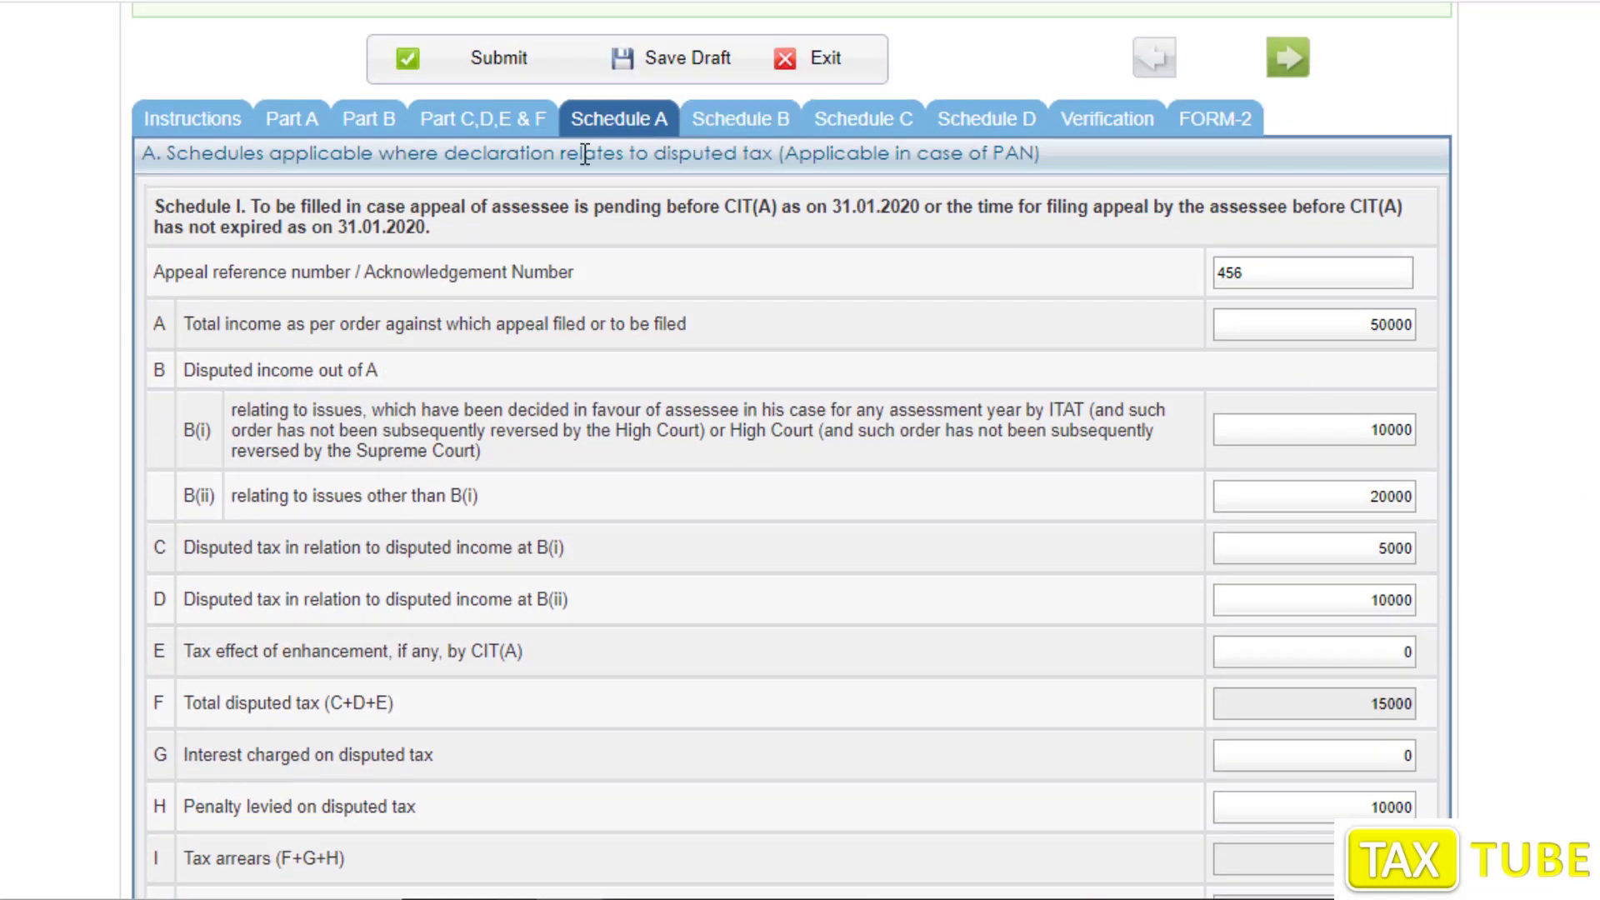
left_click(498, 125)
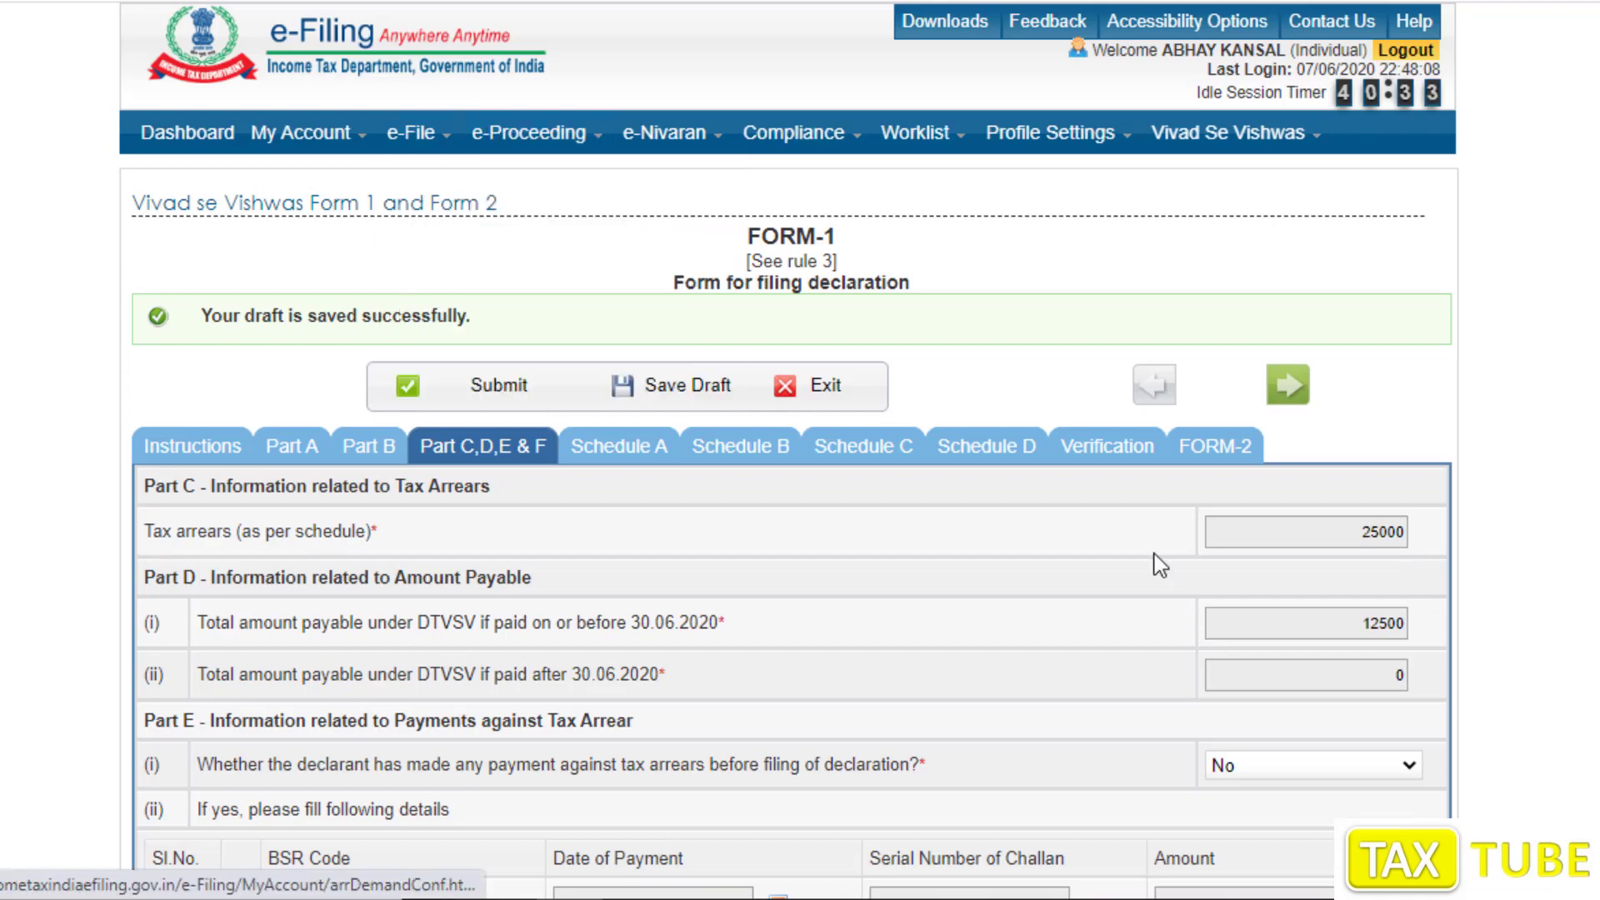
scroll(788, 450, "down", 4)
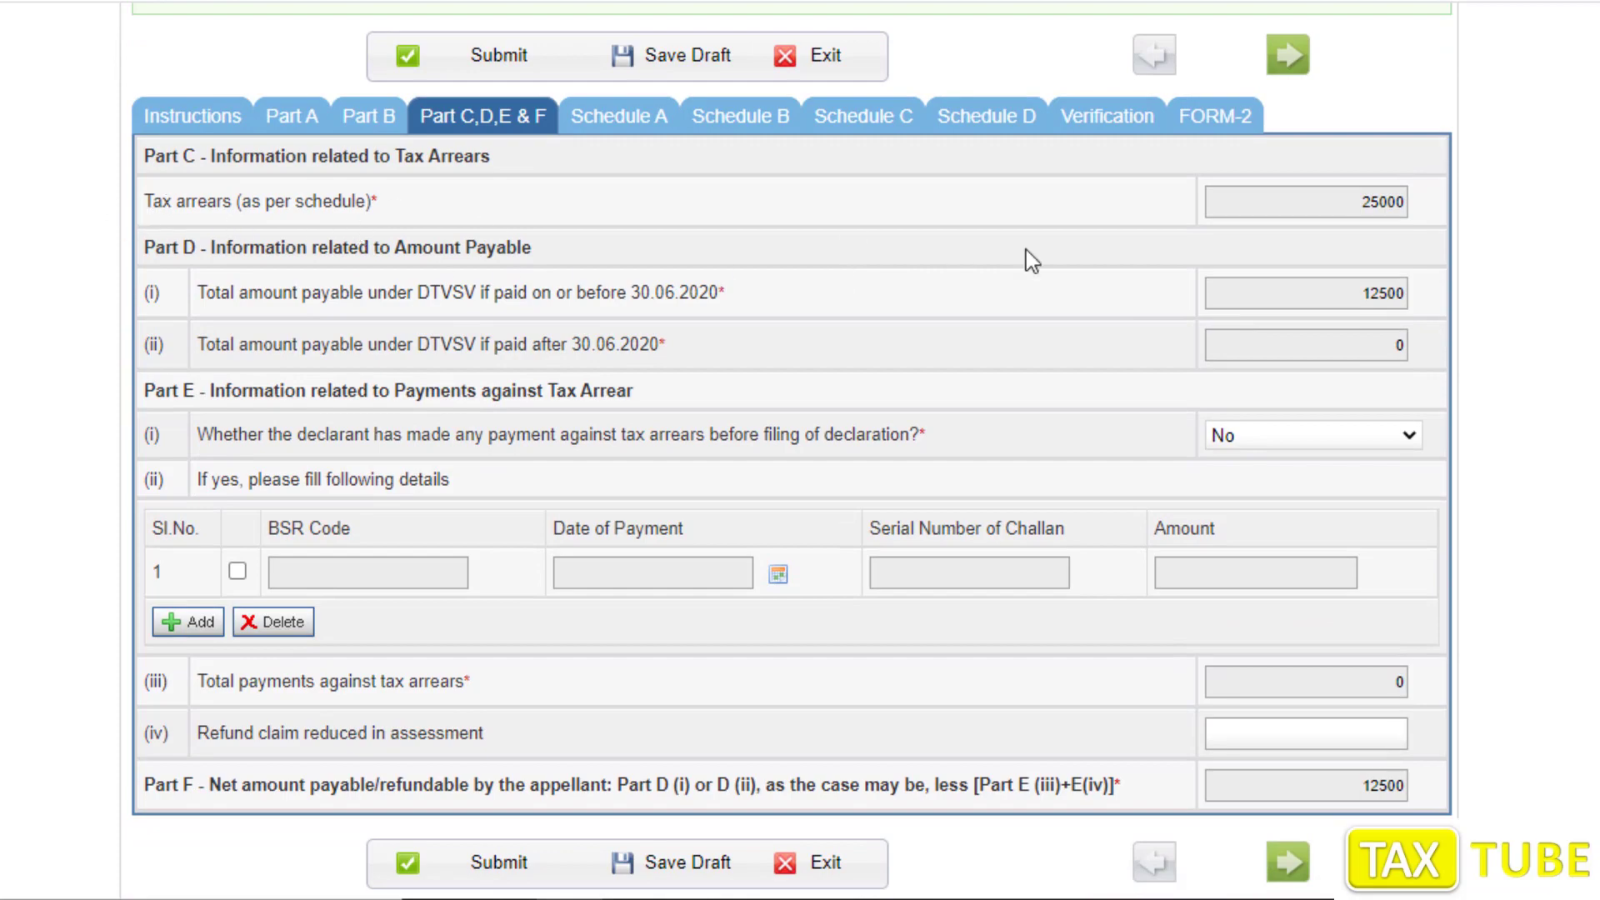
left_click(631, 118)
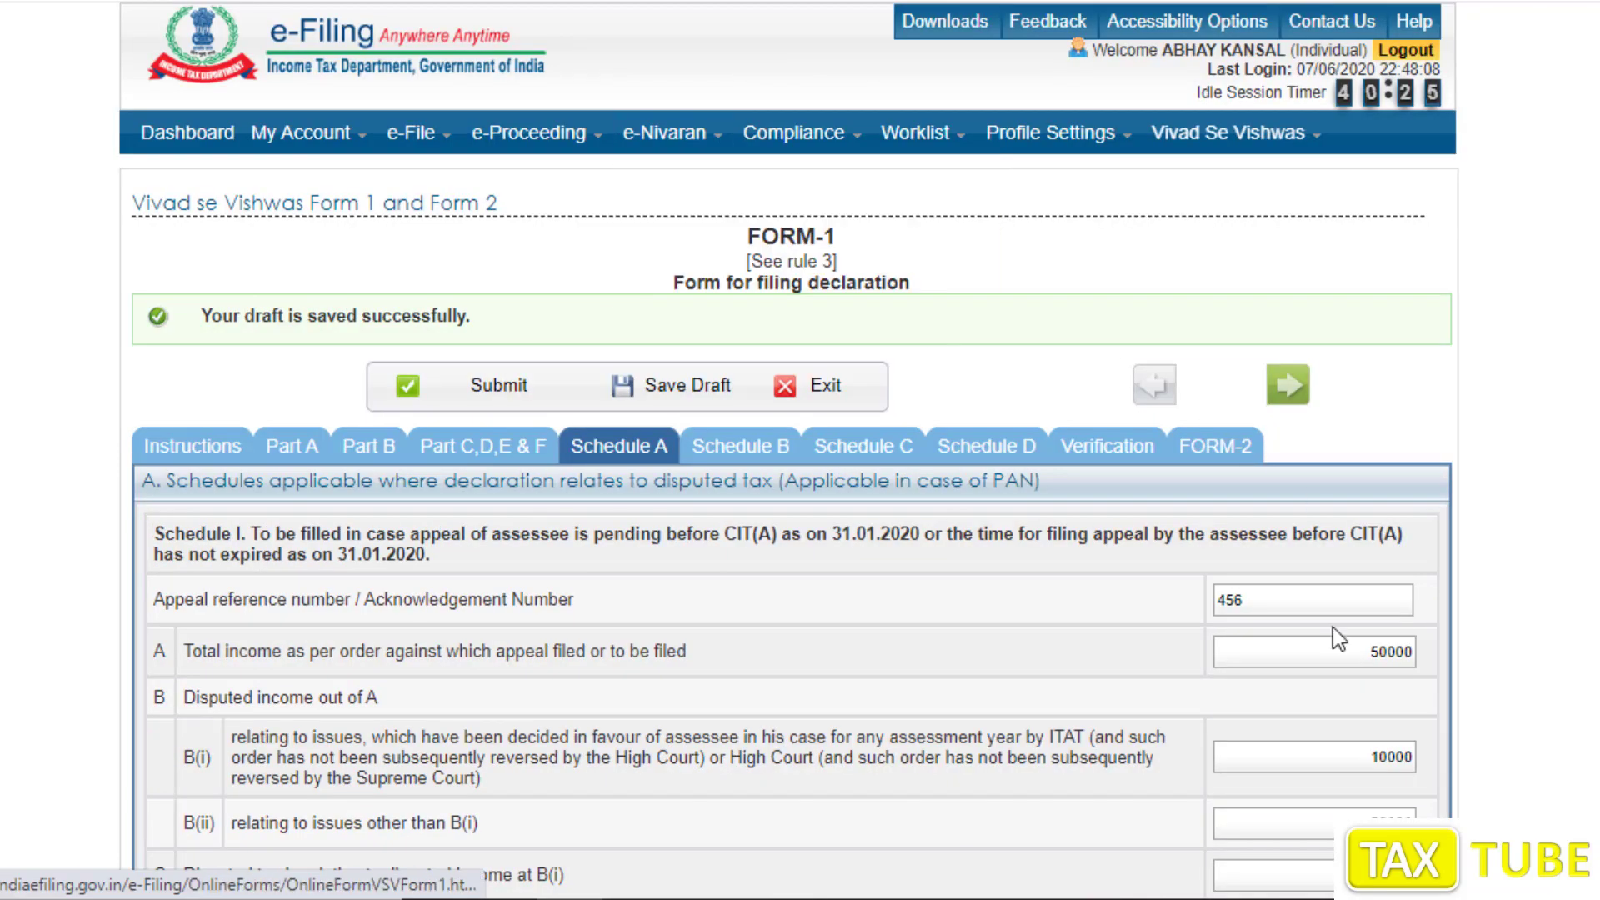
scroll(1506, 563, "down", 3)
scroll(1510, 573, "down", 5)
double_click(1394, 367)
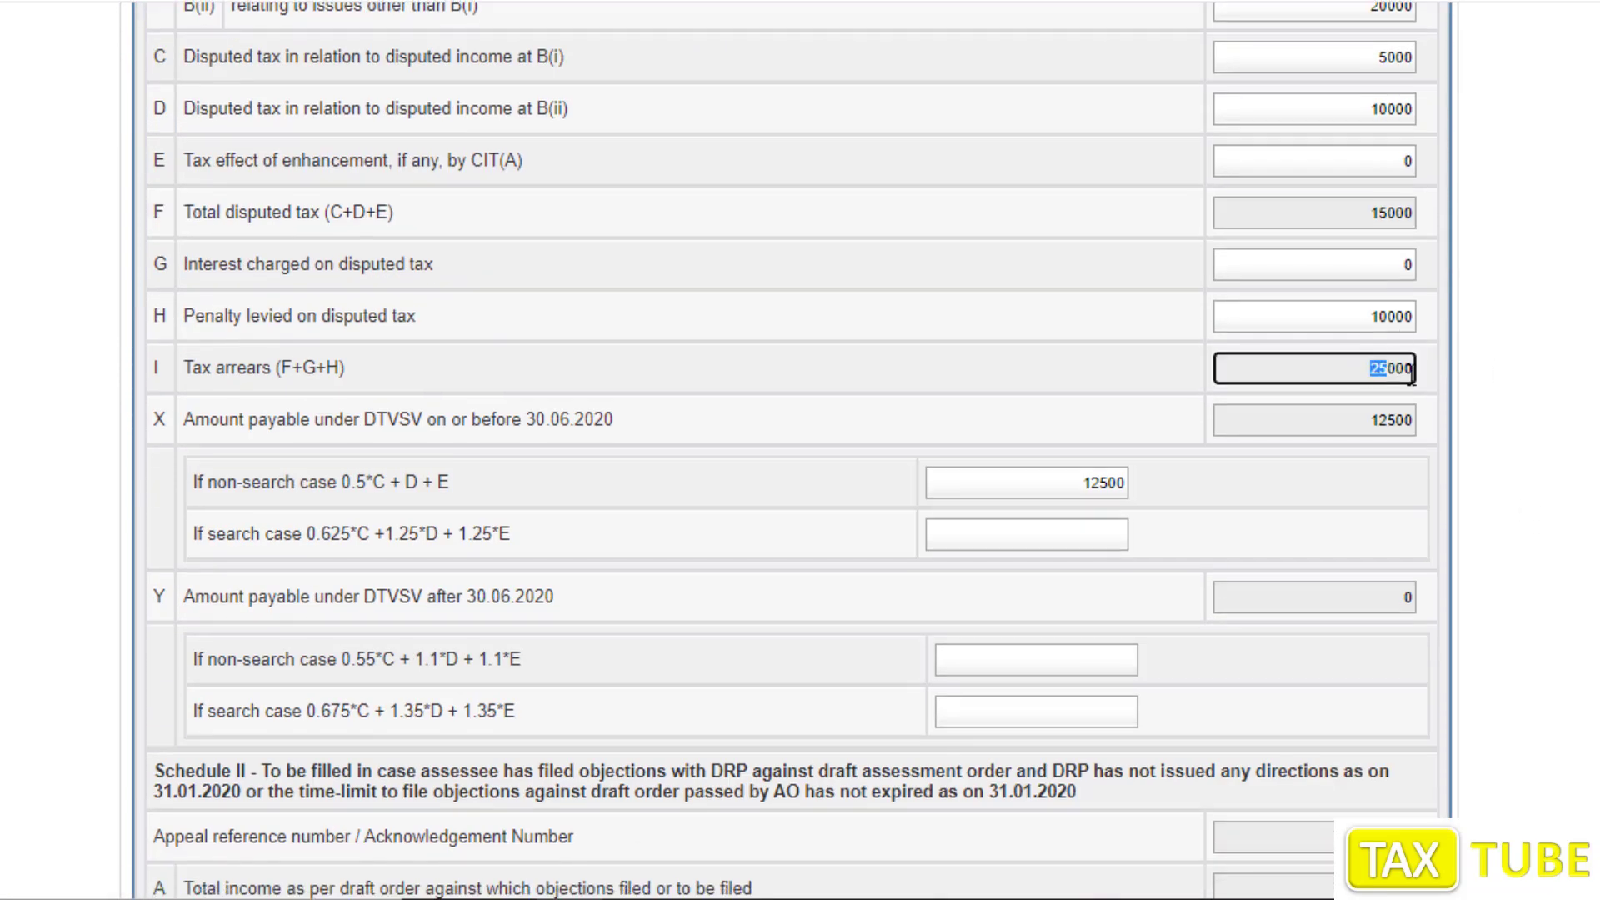
scroll(662, 291, "up", 8)
left_click(467, 179)
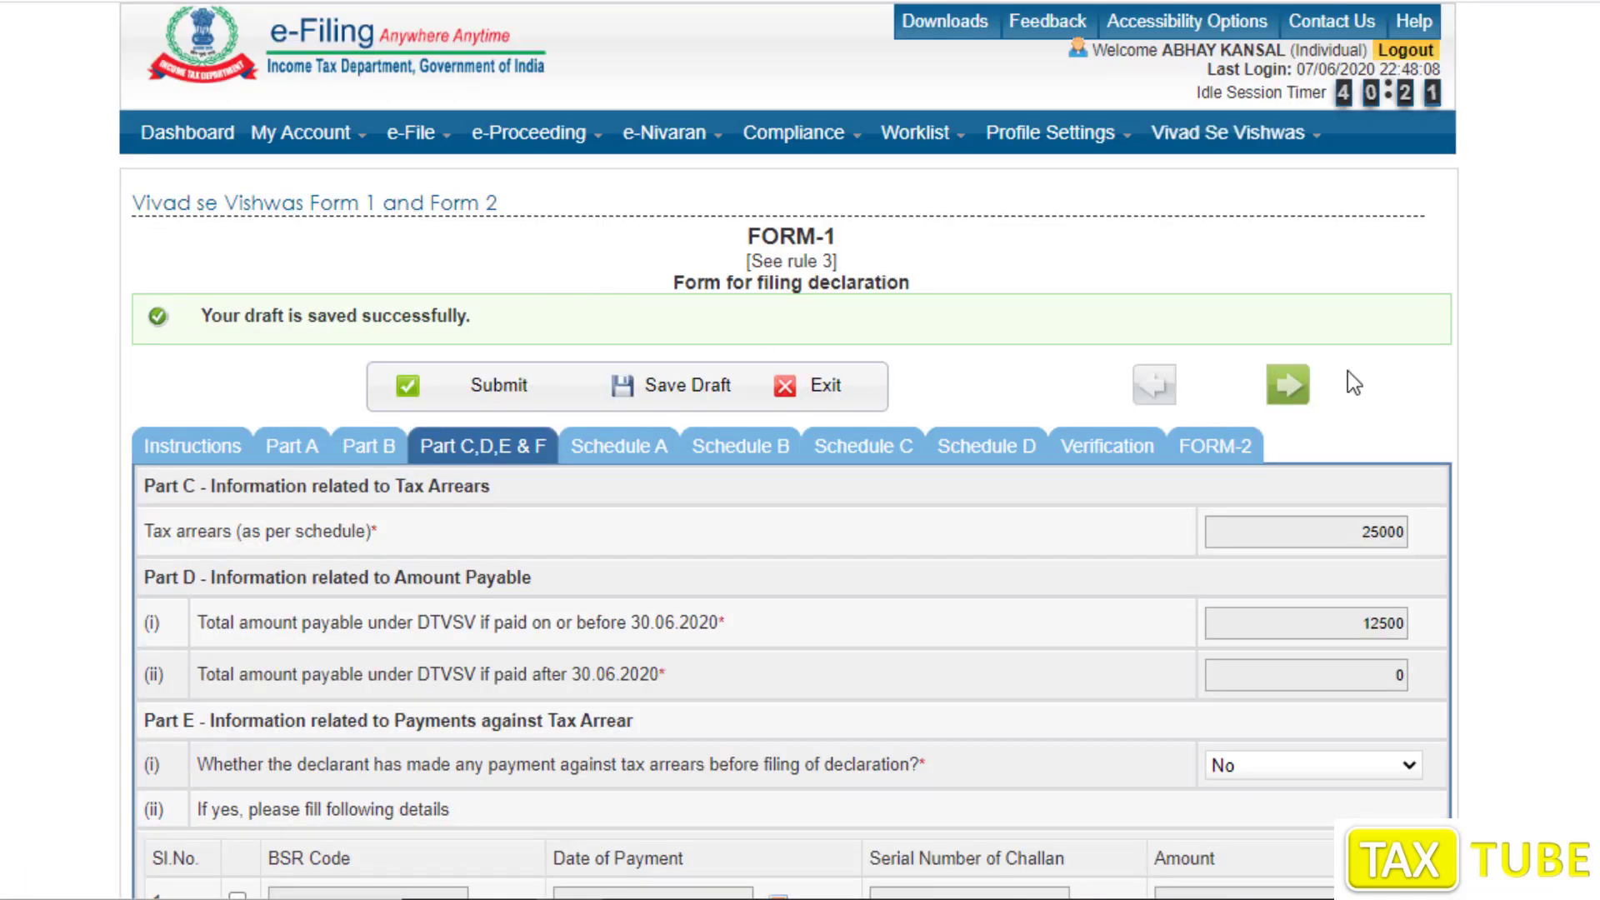
scroll(1373, 156, "down", 5)
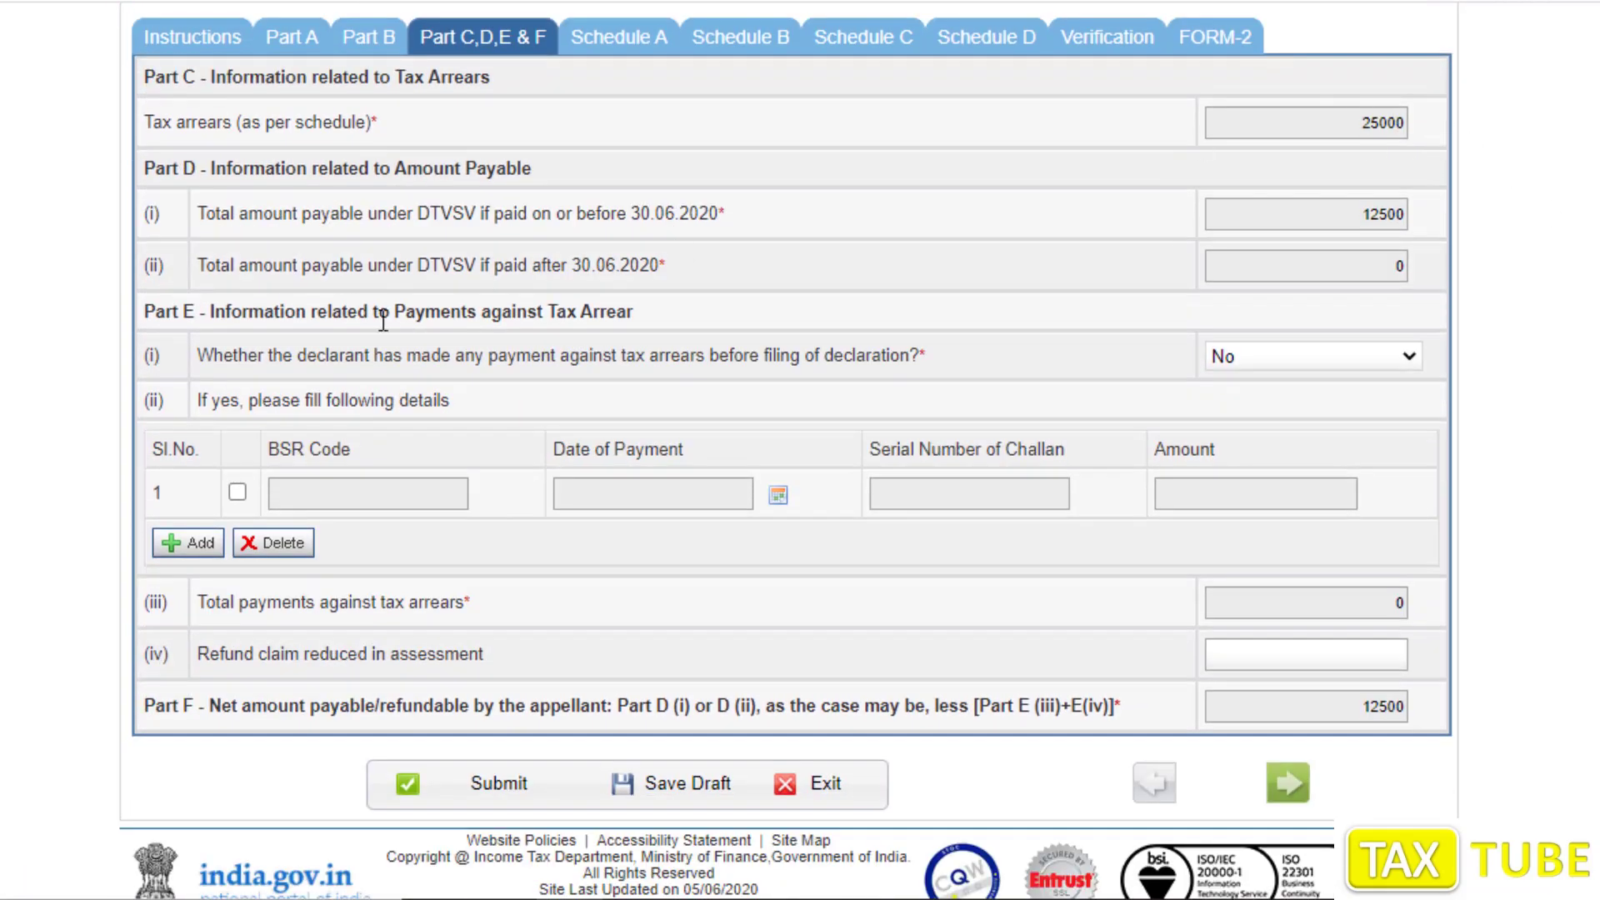
left_click(1403, 220)
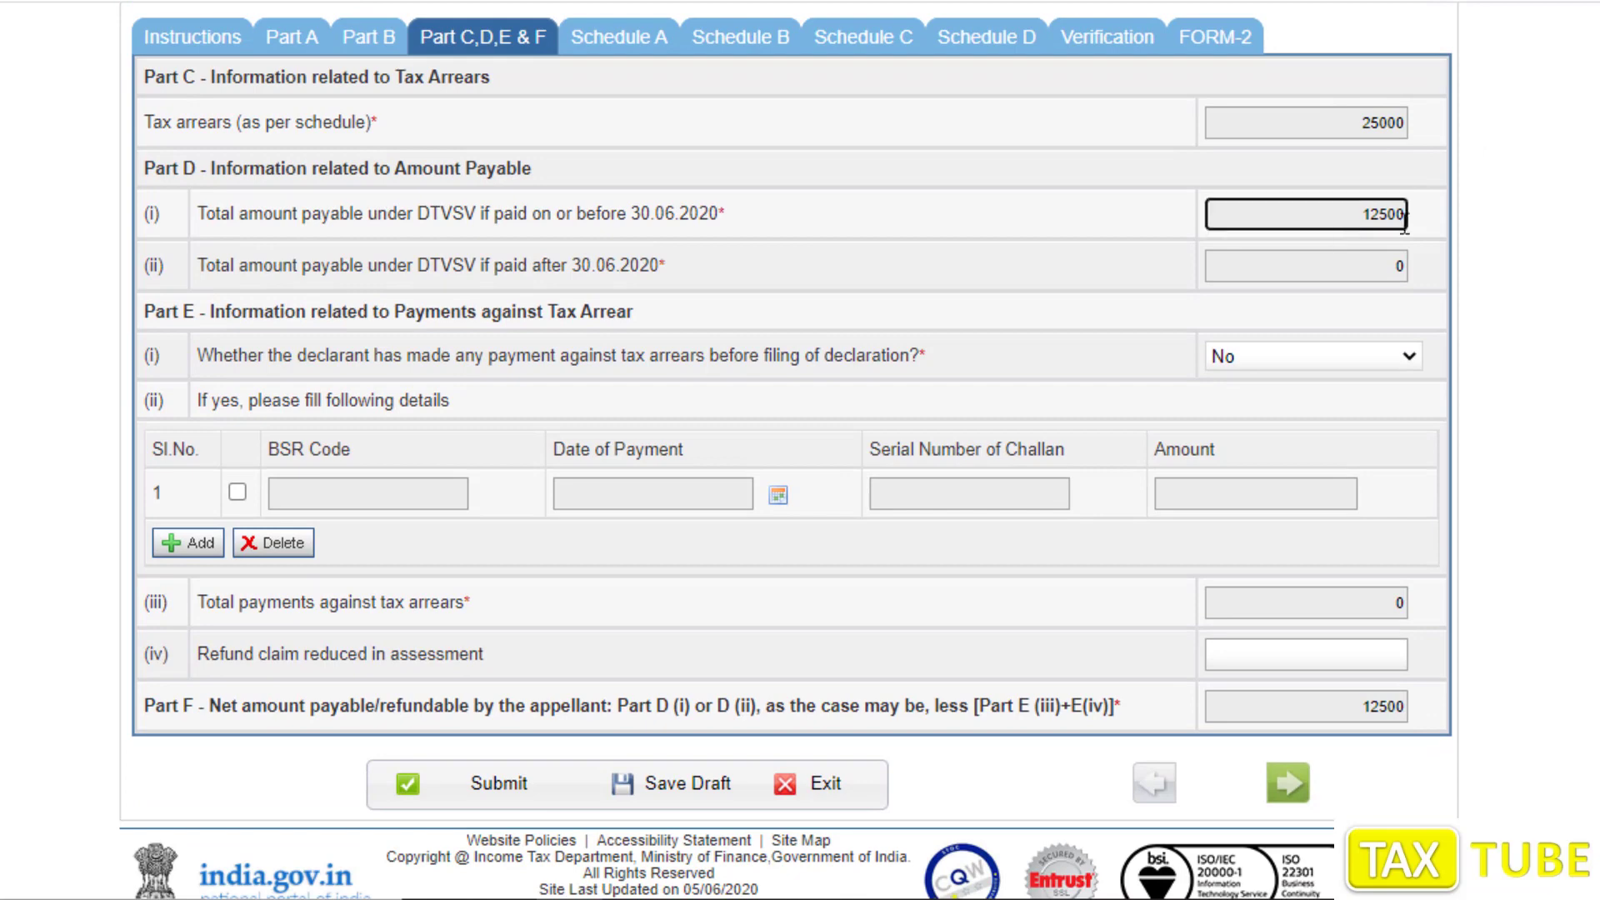
left_click(1450, 225)
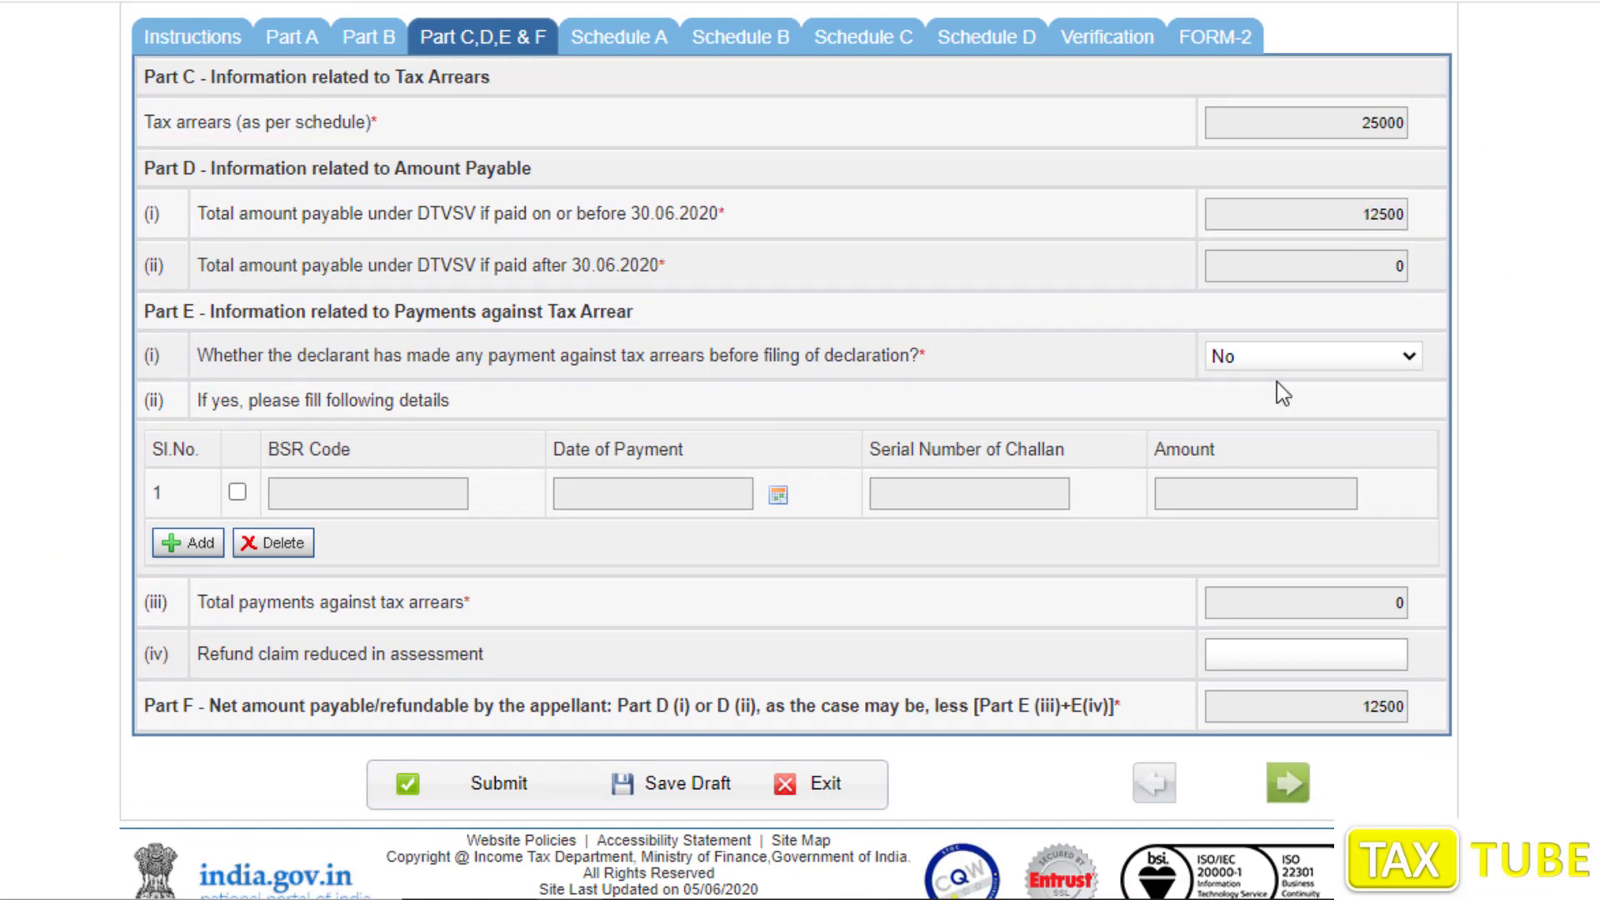
Try Yes for payments made against tax arrears in Part E, restore No, and check the refund claim field
left_click(1272, 353)
left_click(1216, 404)
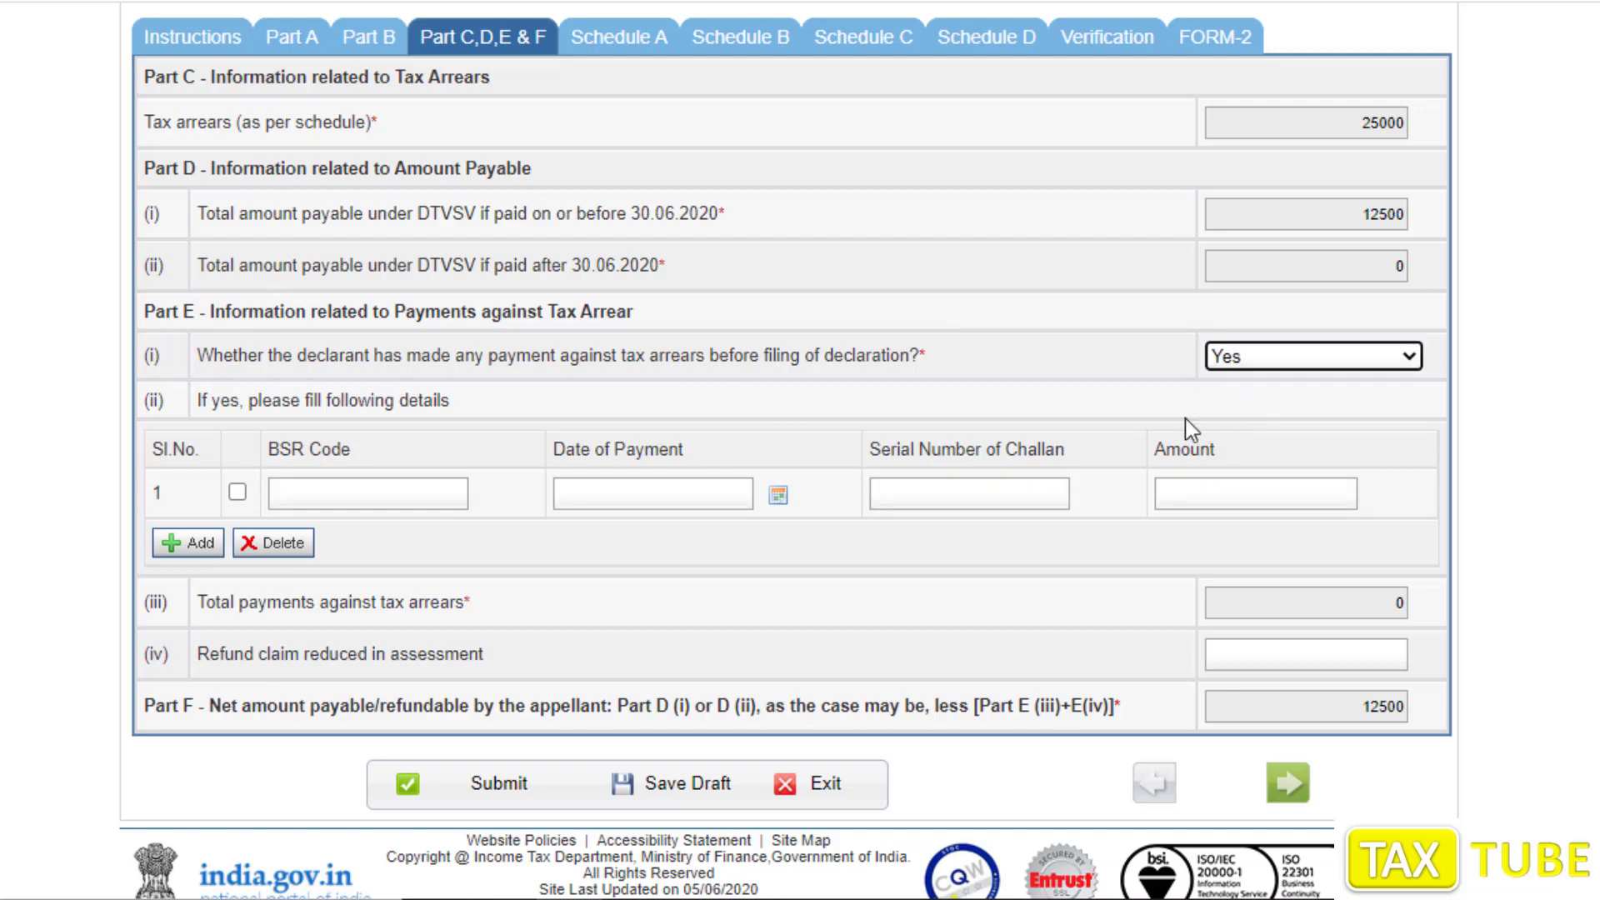
left_click(208, 482)
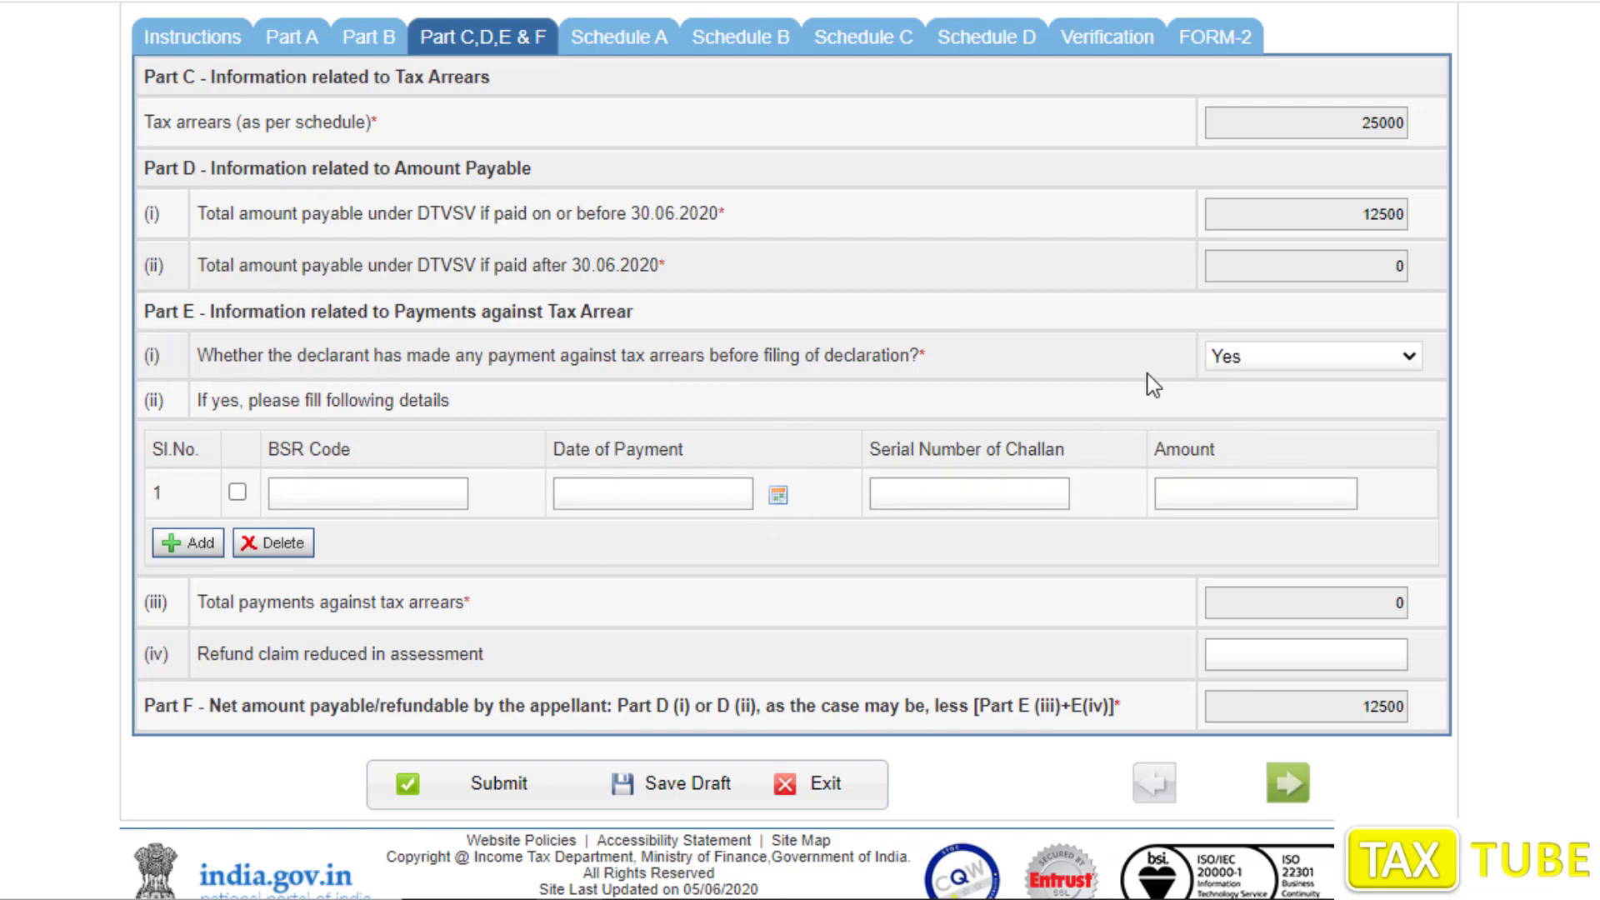
left_click(1217, 358)
left_click(1213, 427)
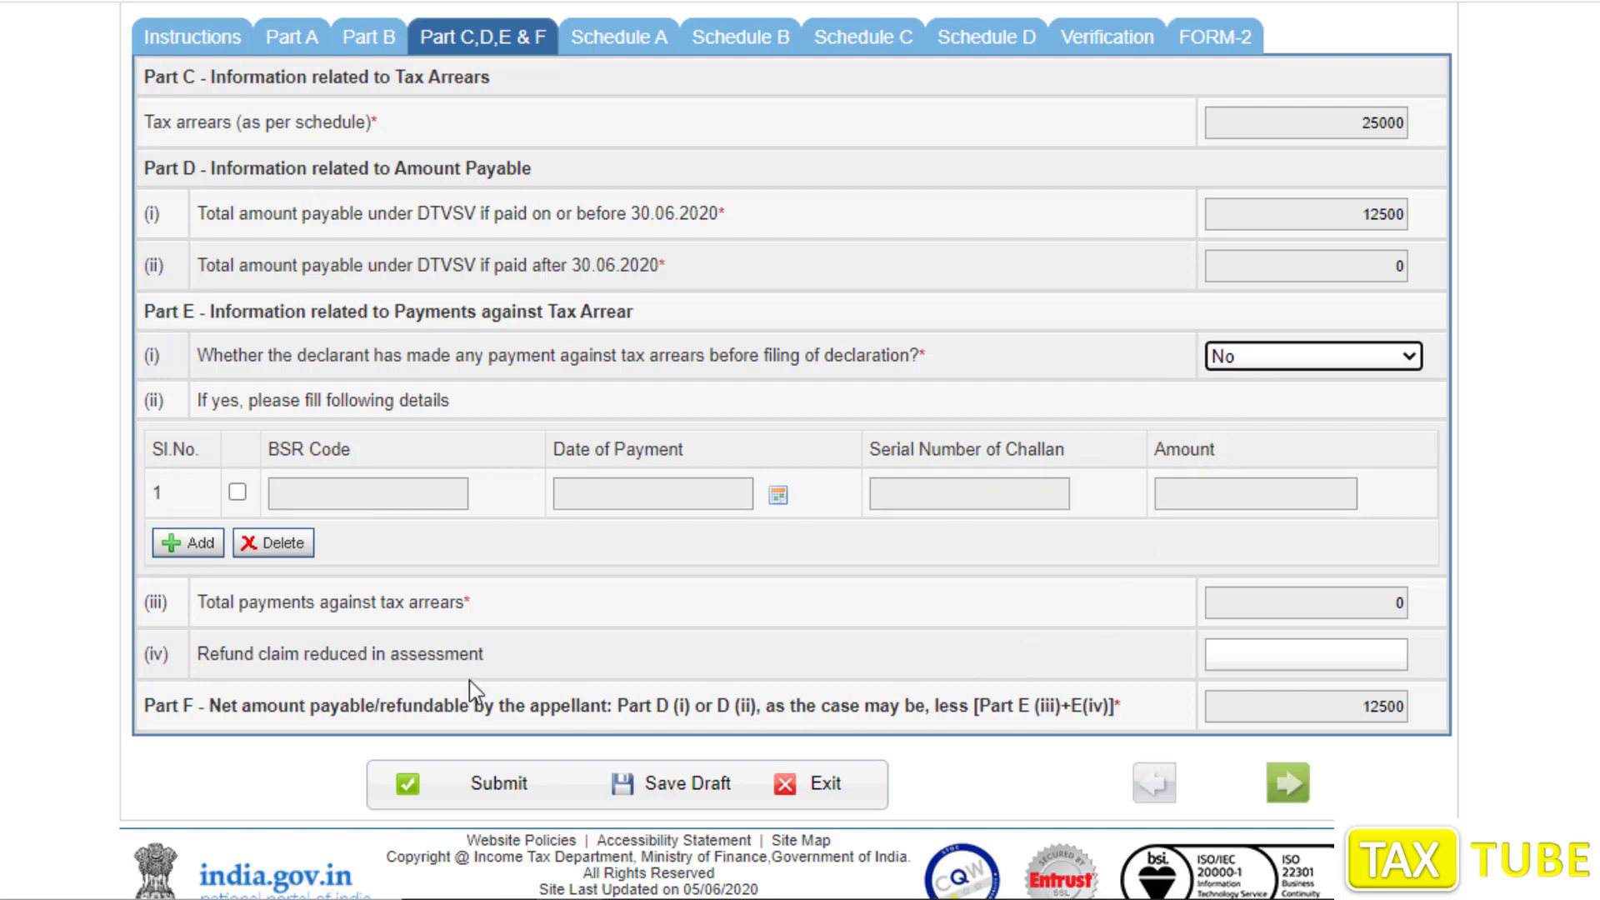
left_click(1300, 654)
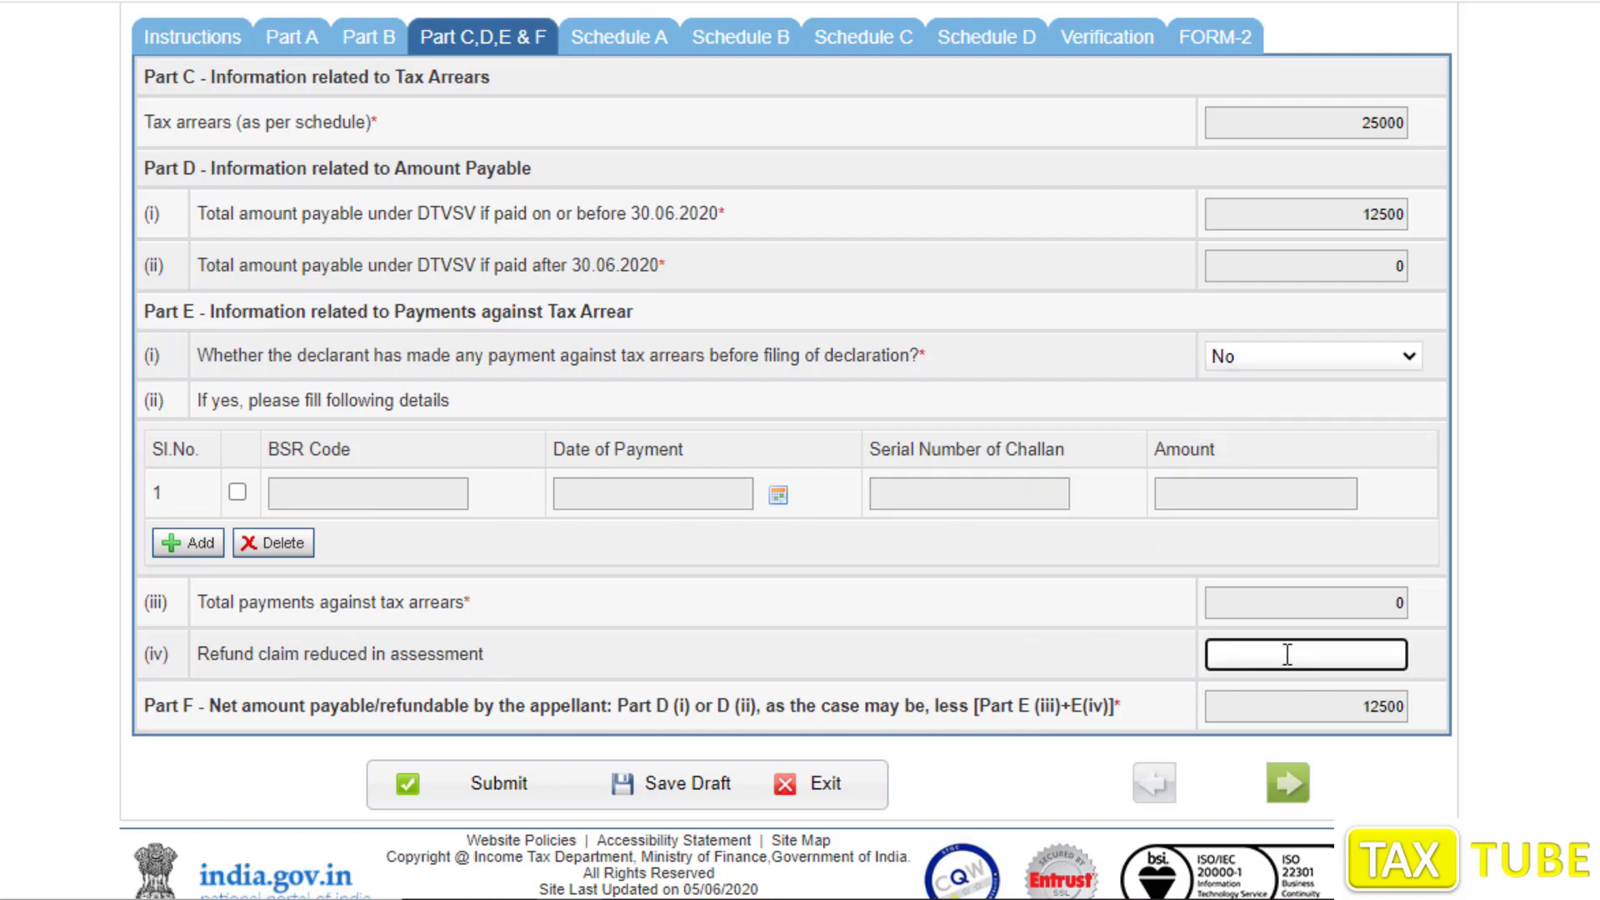
Set the Part E payment answer to Yes again, review the amount payable, and revert to No to check Part F's net amount
left_click(1221, 360)
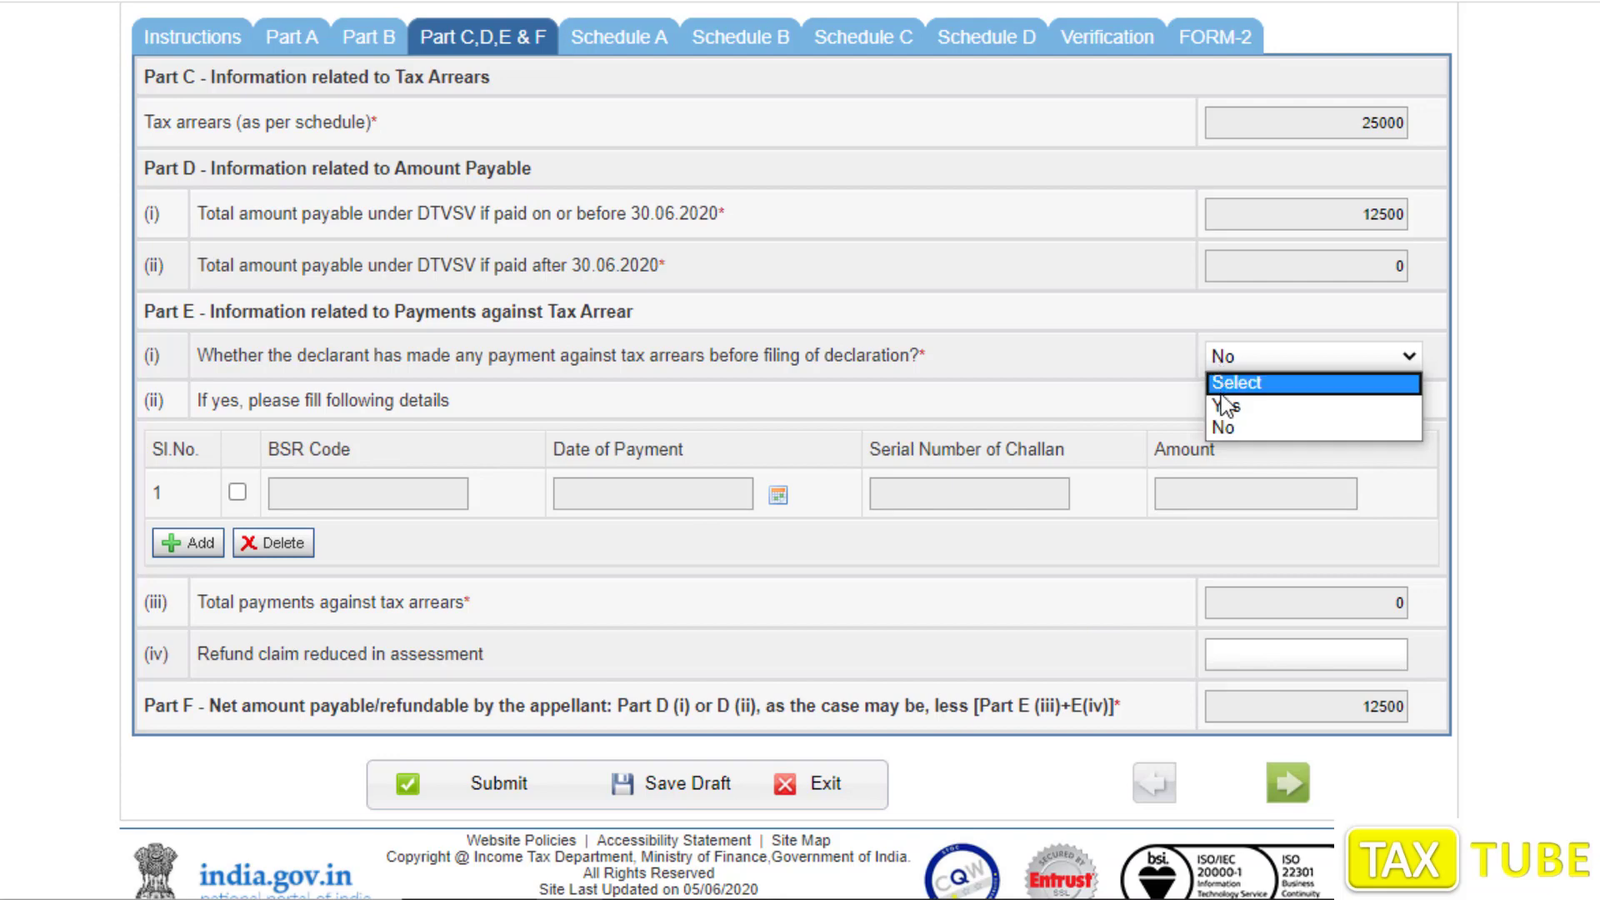
left_click(1233, 377)
left_click(1236, 366)
left_click(1231, 403)
left_click(1338, 215)
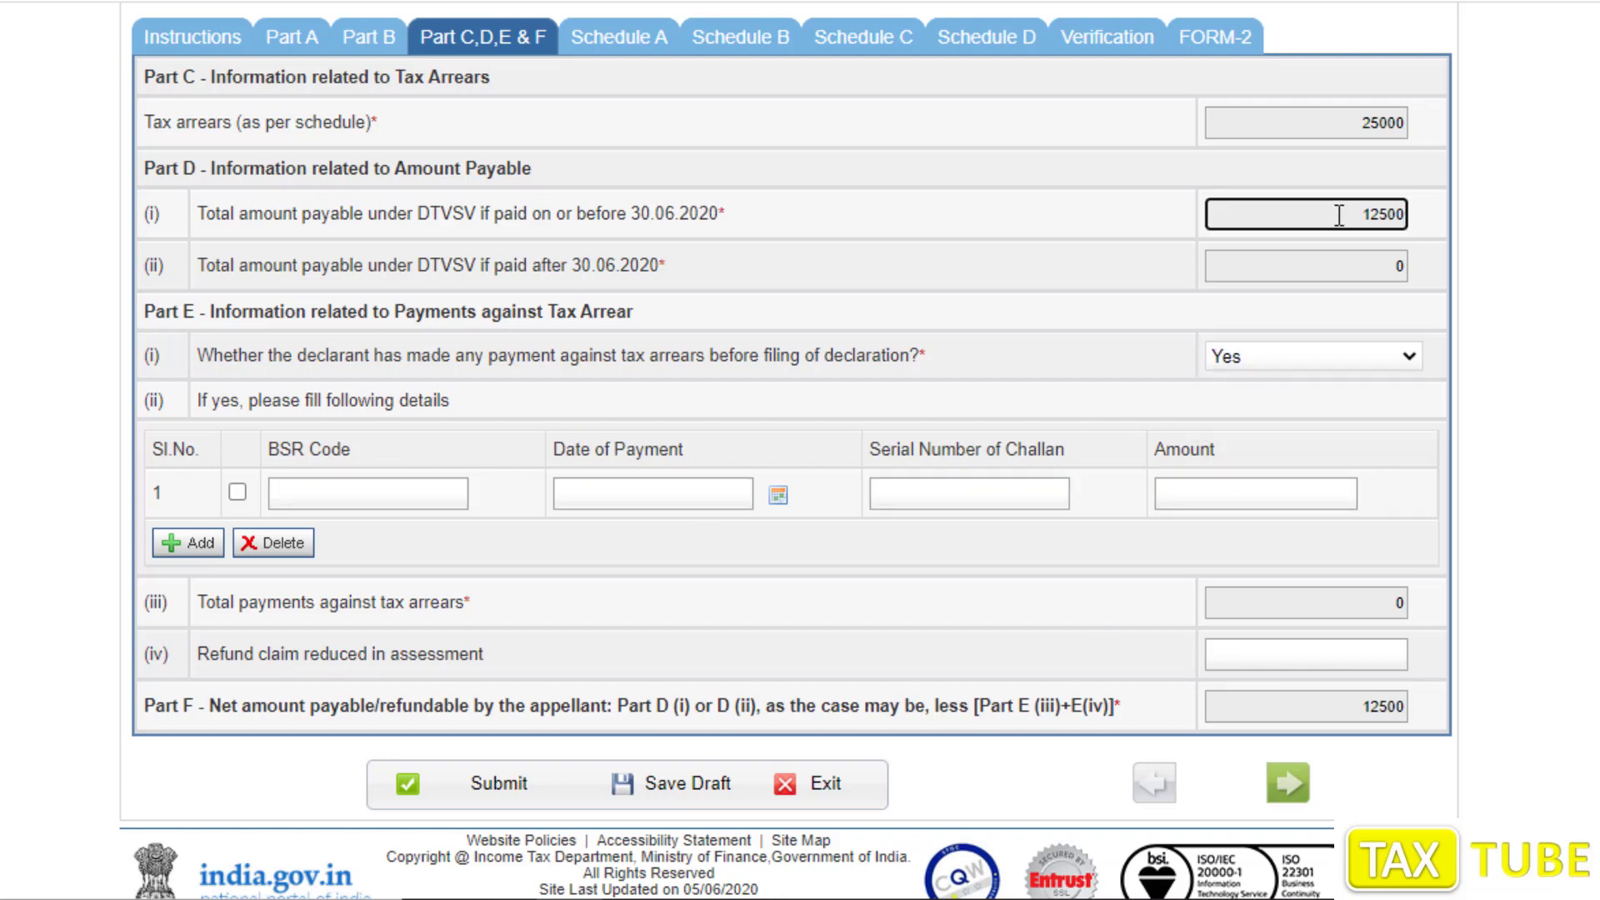
left_click_drag(1338, 215, 1442, 213)
left_click(1273, 362)
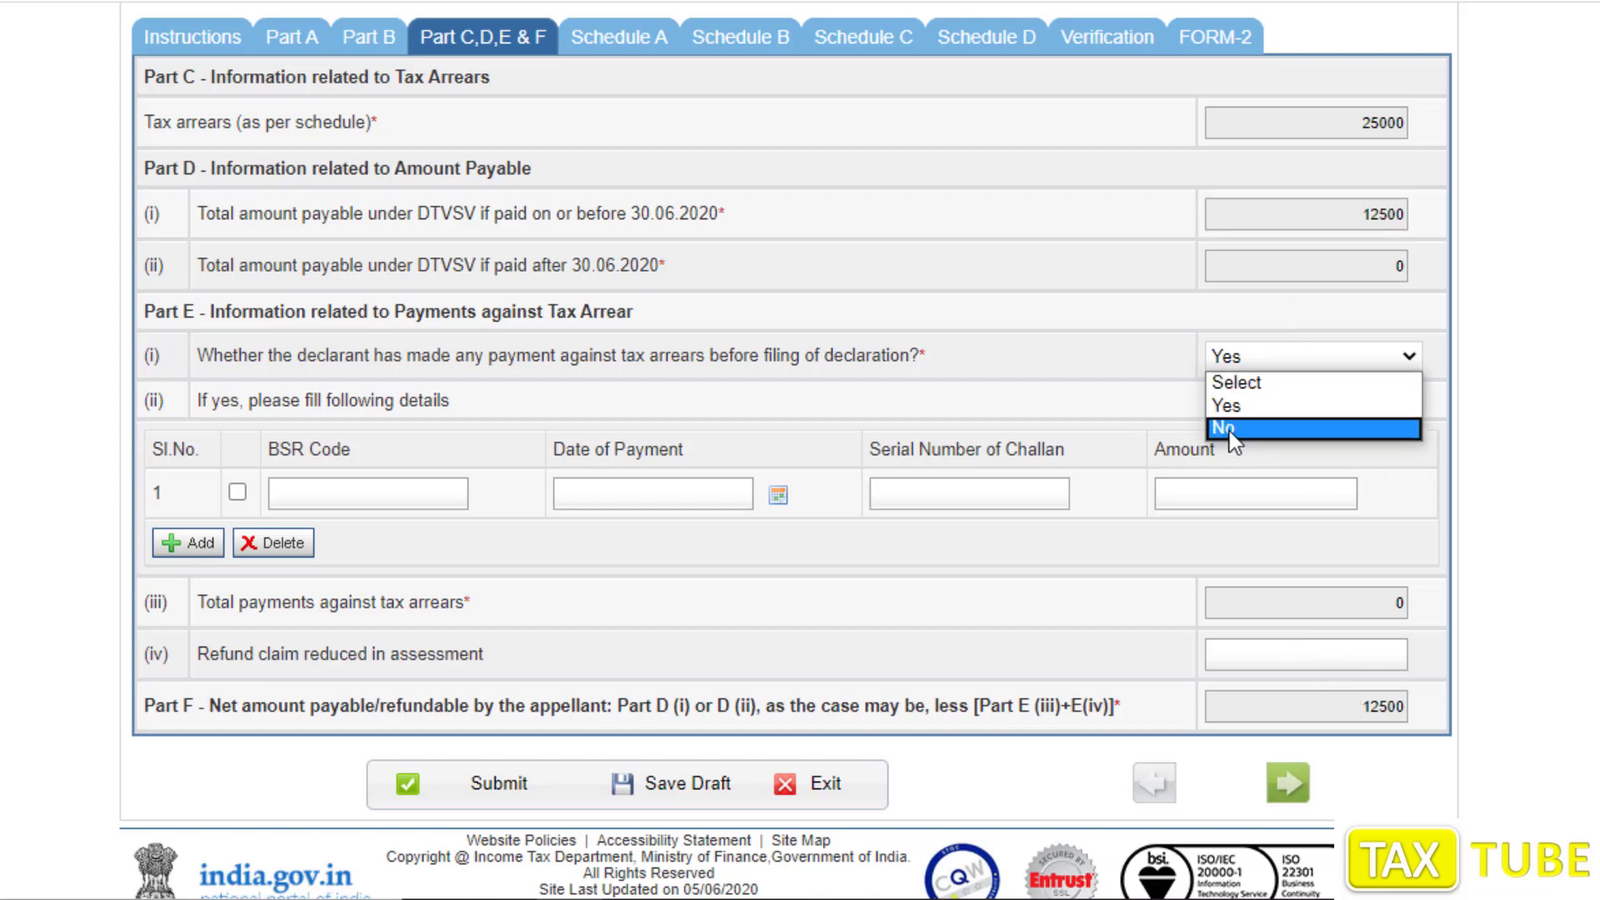
left_click(1254, 425)
double_click(1326, 705)
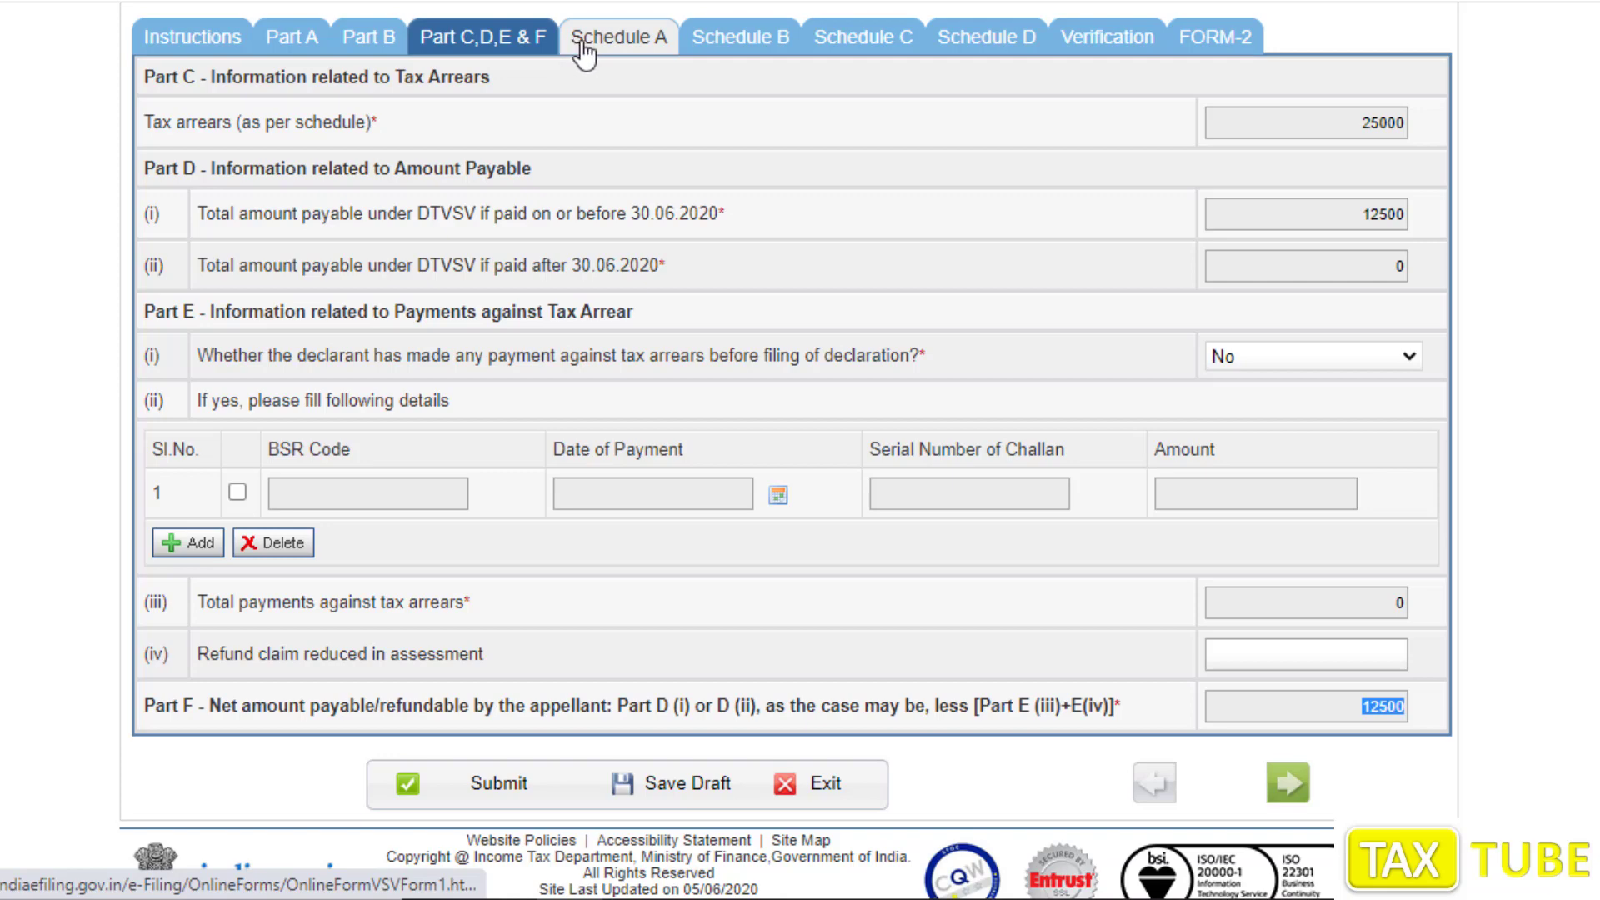
Examine the Schedule B tables for disputed TDS/TCS appeals pending before CIT(A) and ITAT
left_click(715, 38)
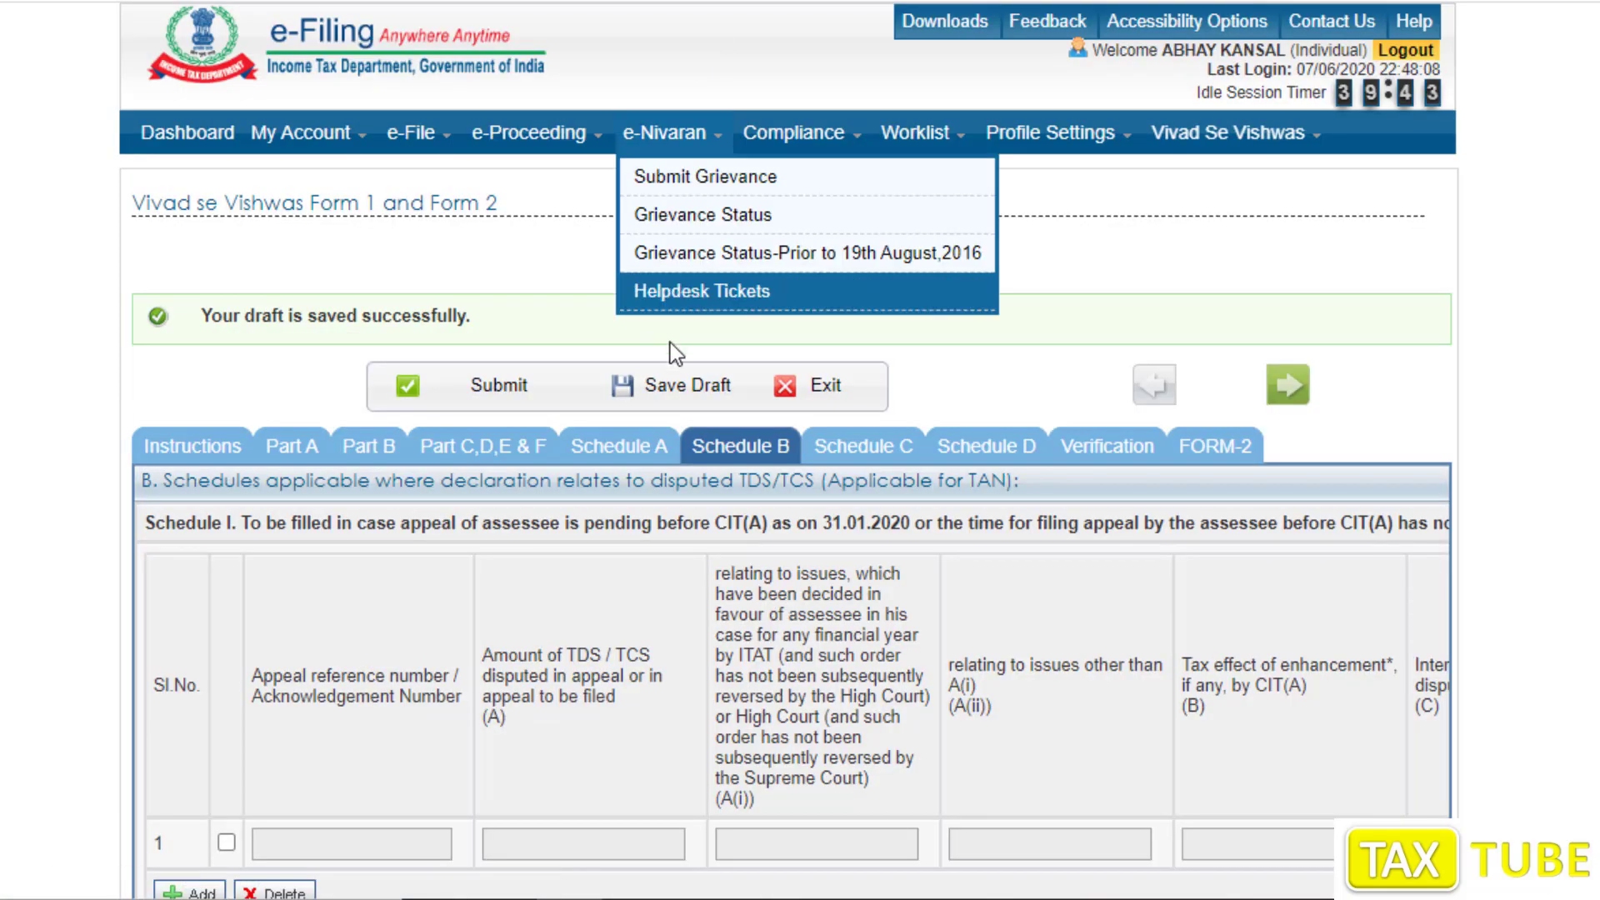
scroll(672, 353, "down", 3)
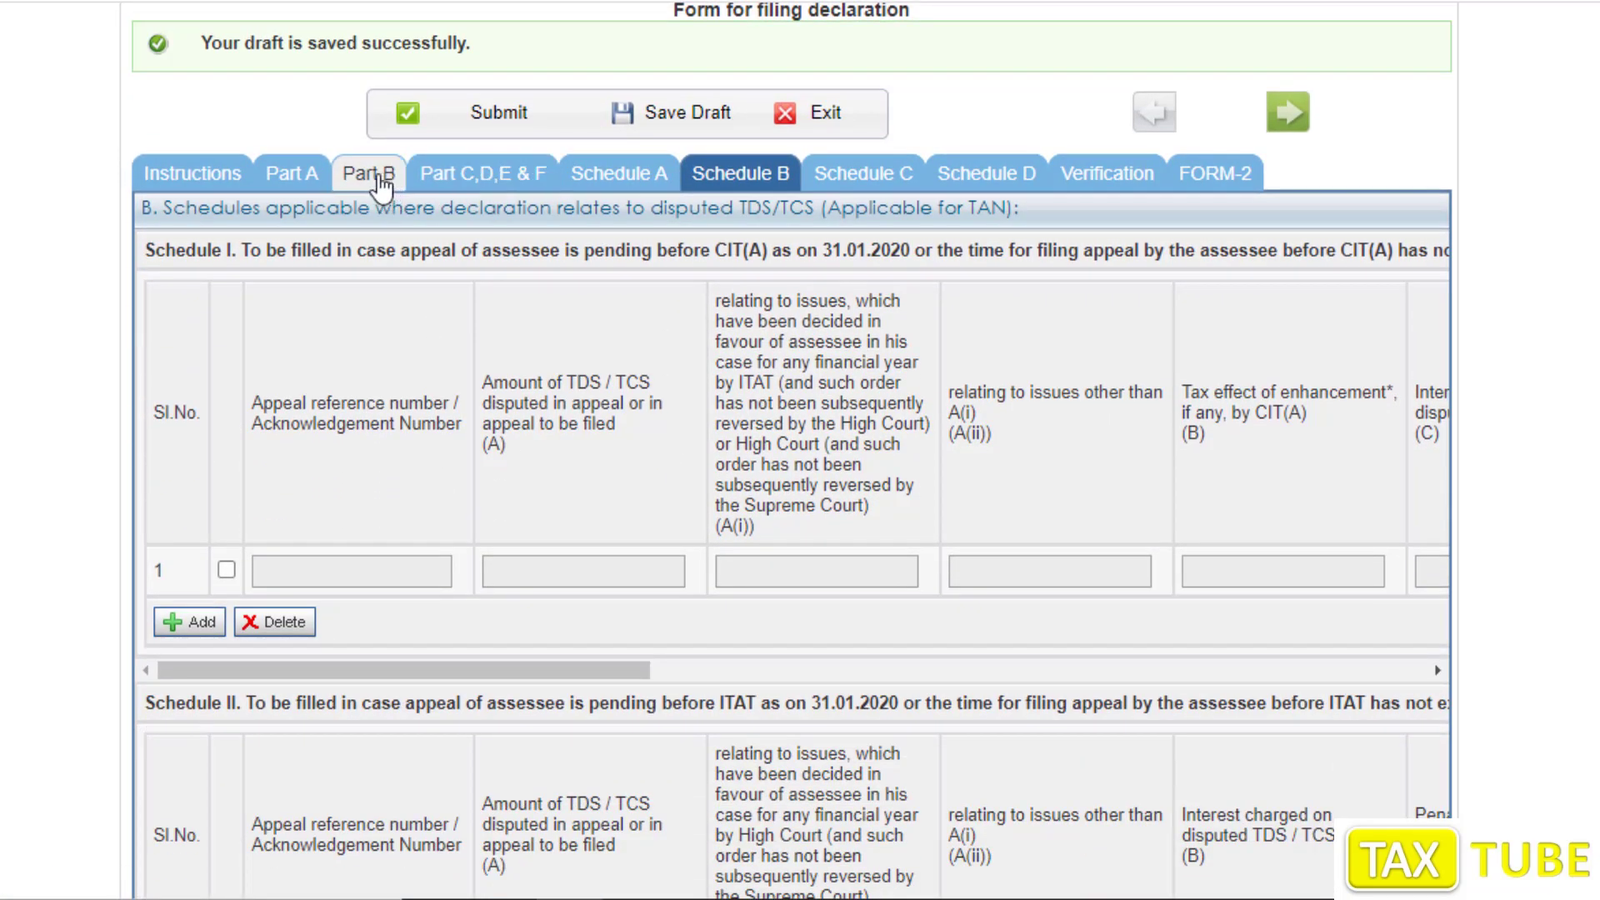
left_click(617, 175)
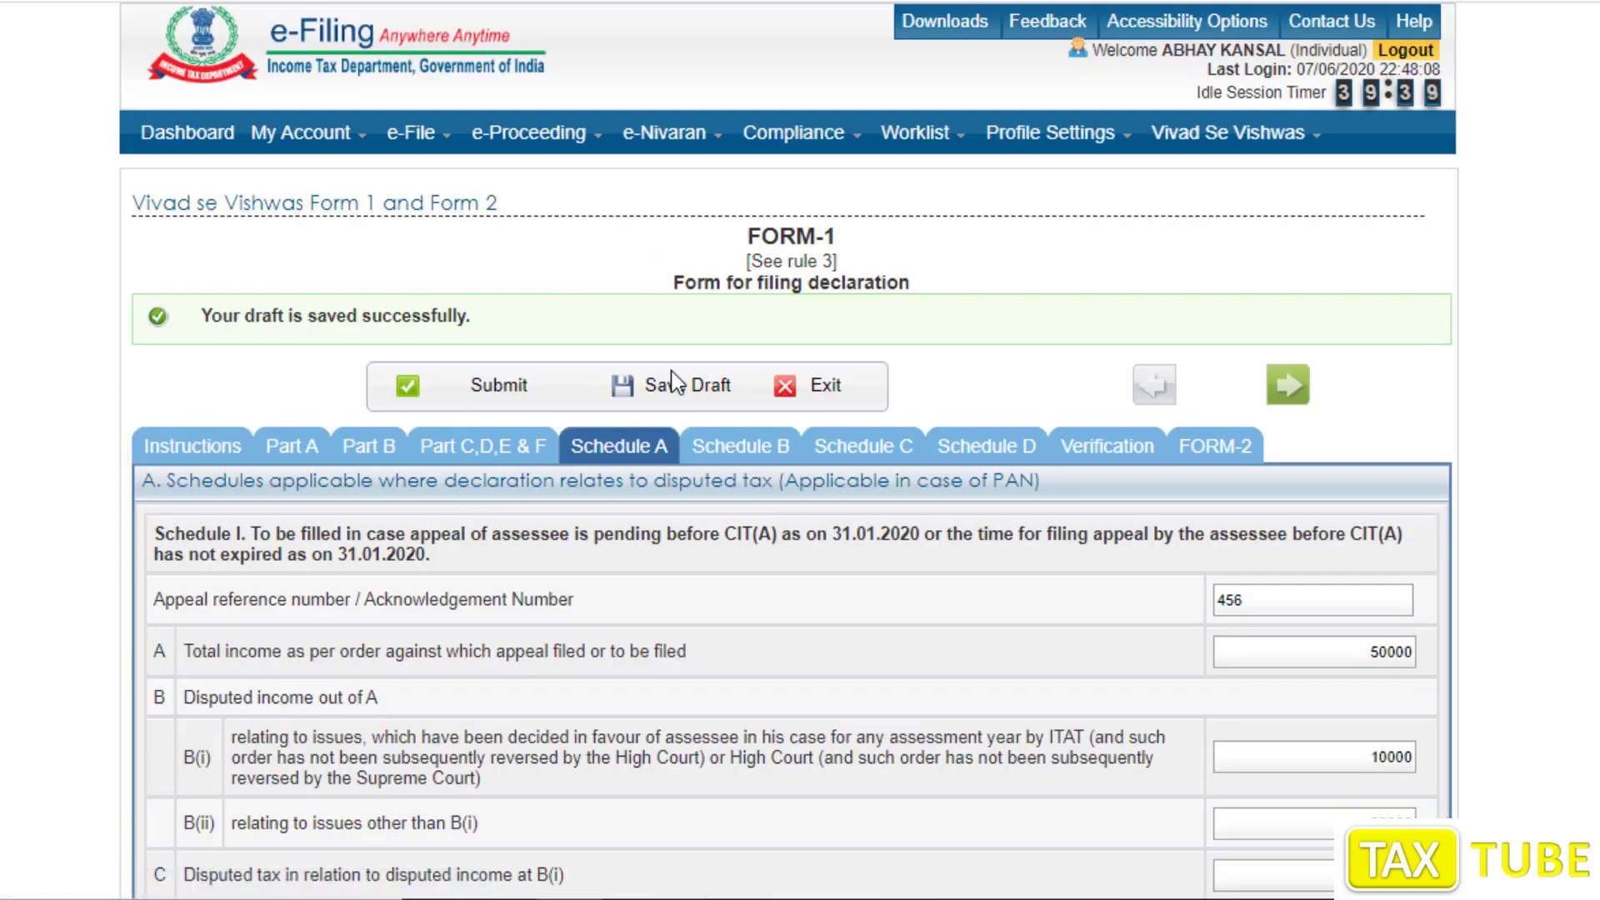
left_click(740, 446)
scroll(458, 236, "down", 5)
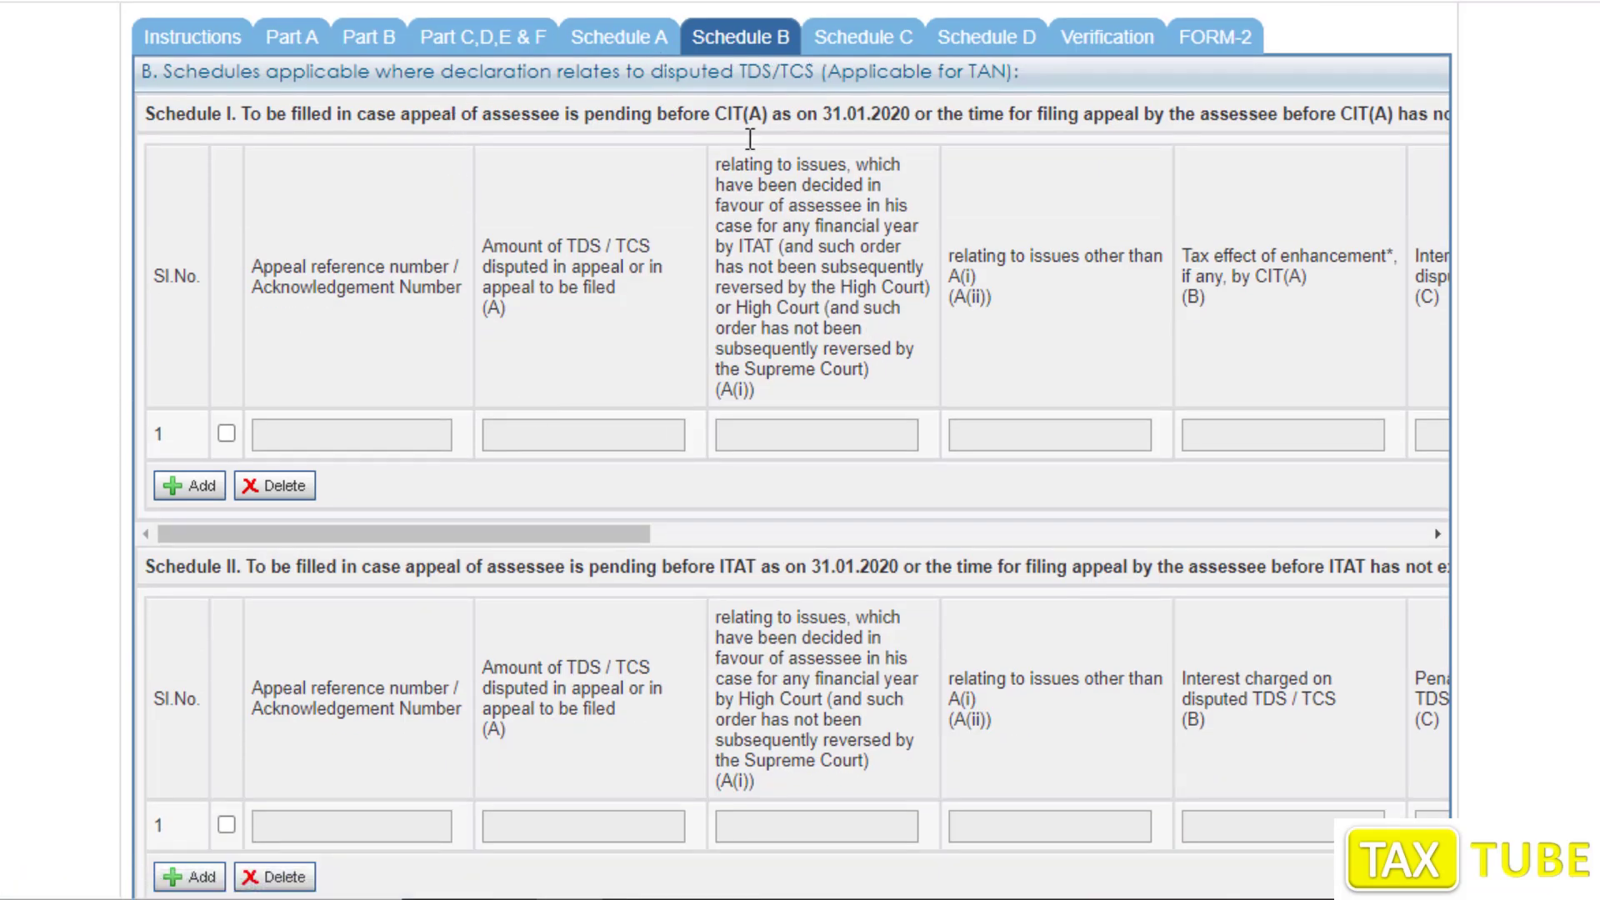
left_click_drag(450, 538, 358, 466)
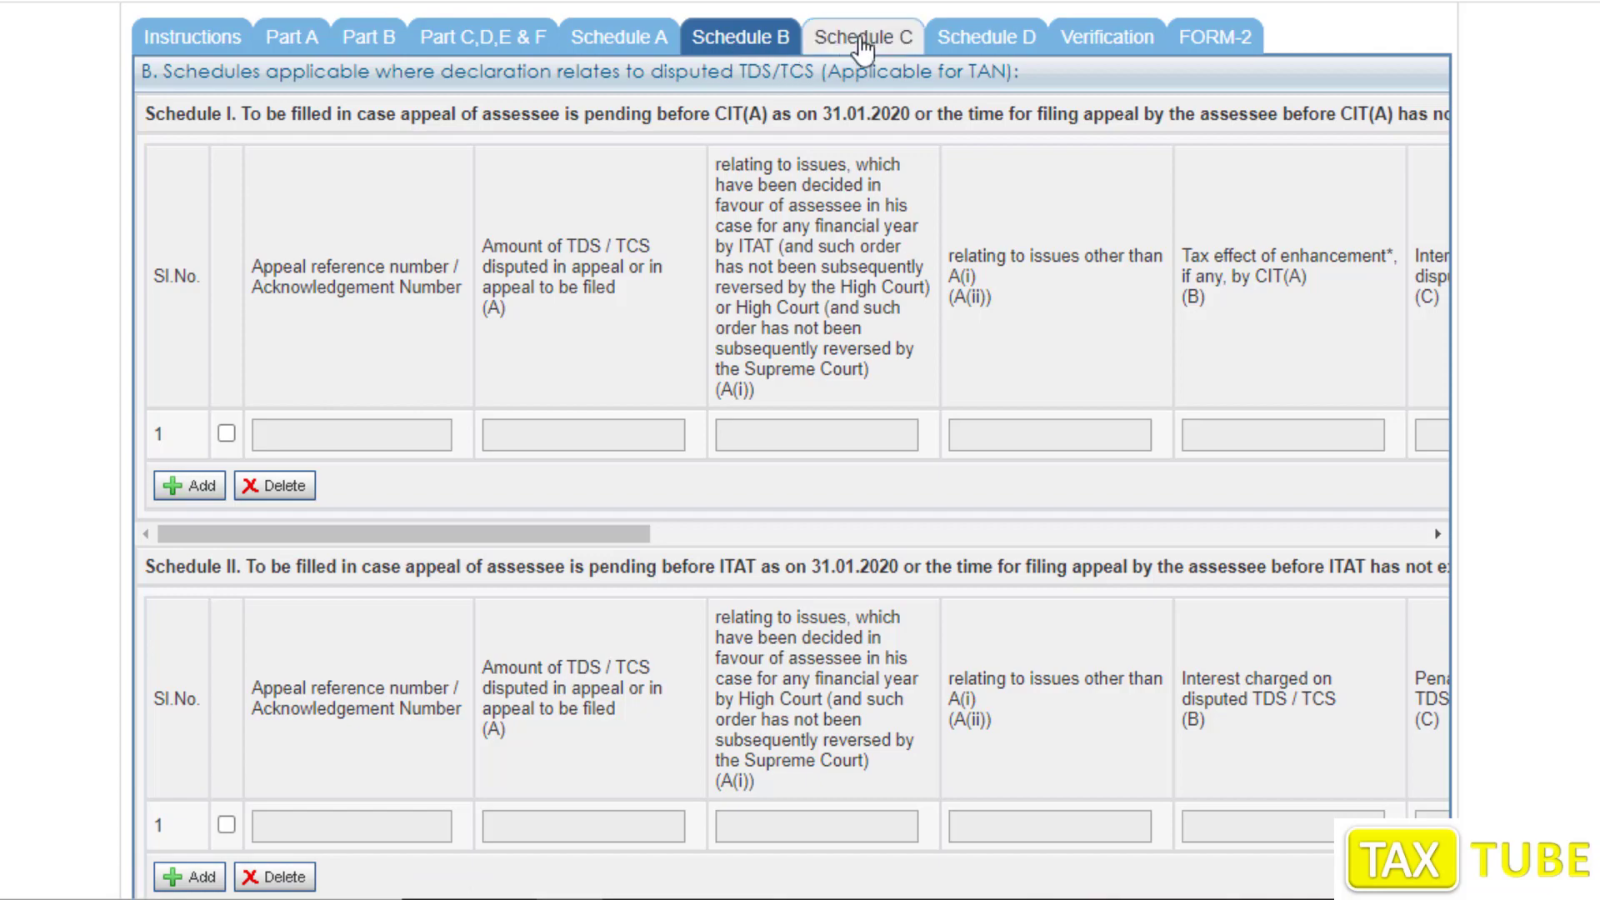
Examine the Schedule C tables for disputed penalty, interest and fee appeals, and Schedule D's unabsorbed loss, depreciation and MAT credit columns
left_click(861, 44)
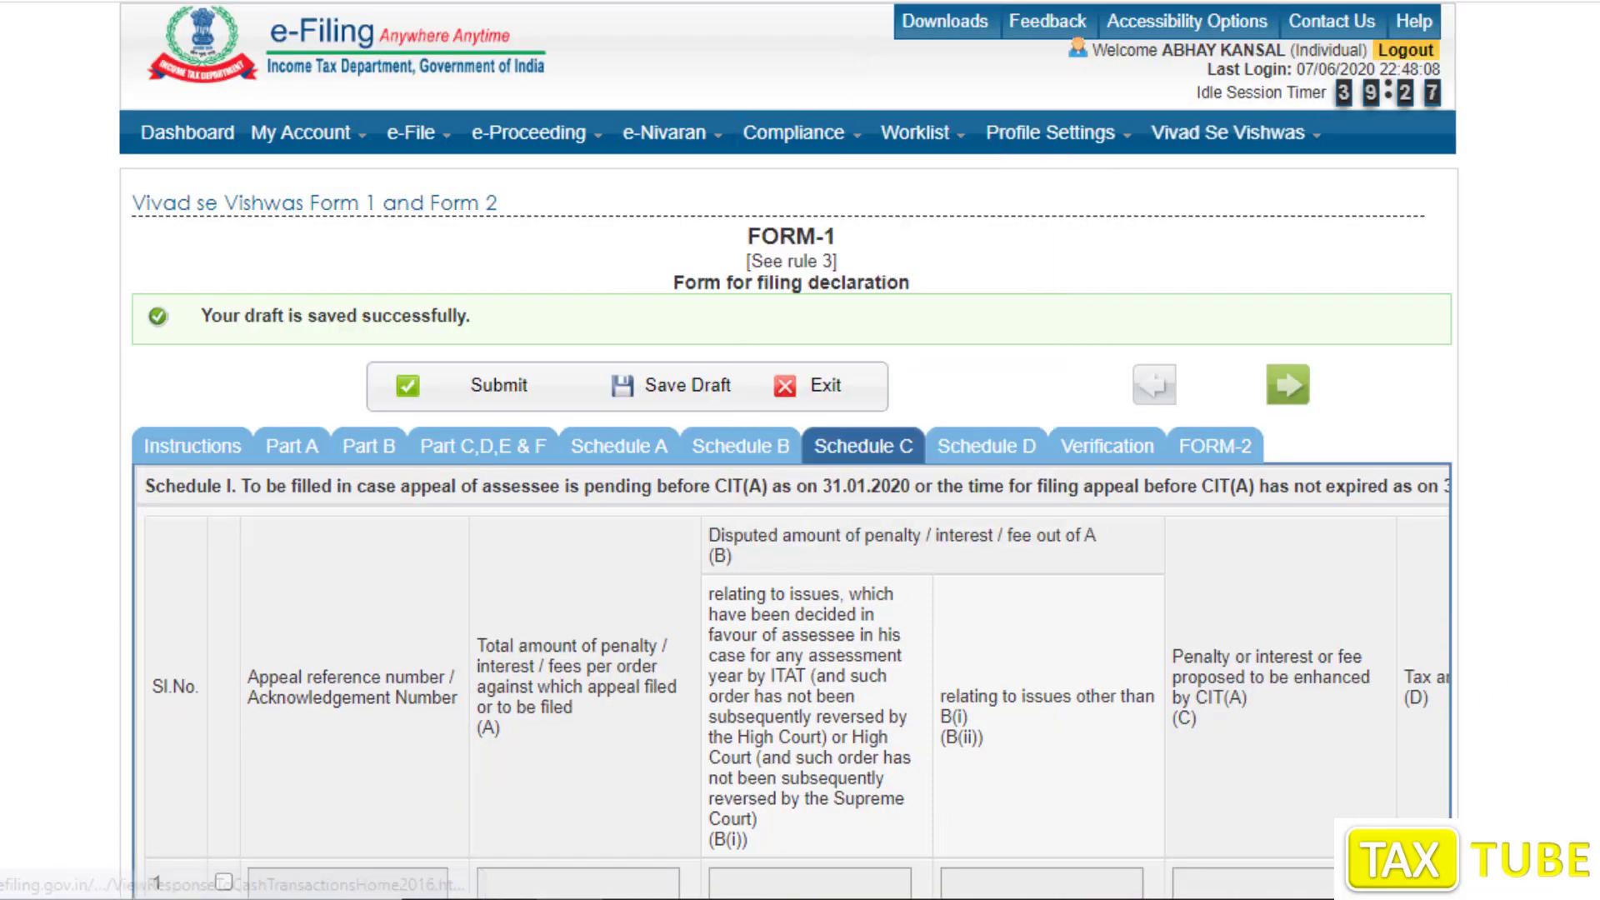
scroll(1121, 571, "down", 5)
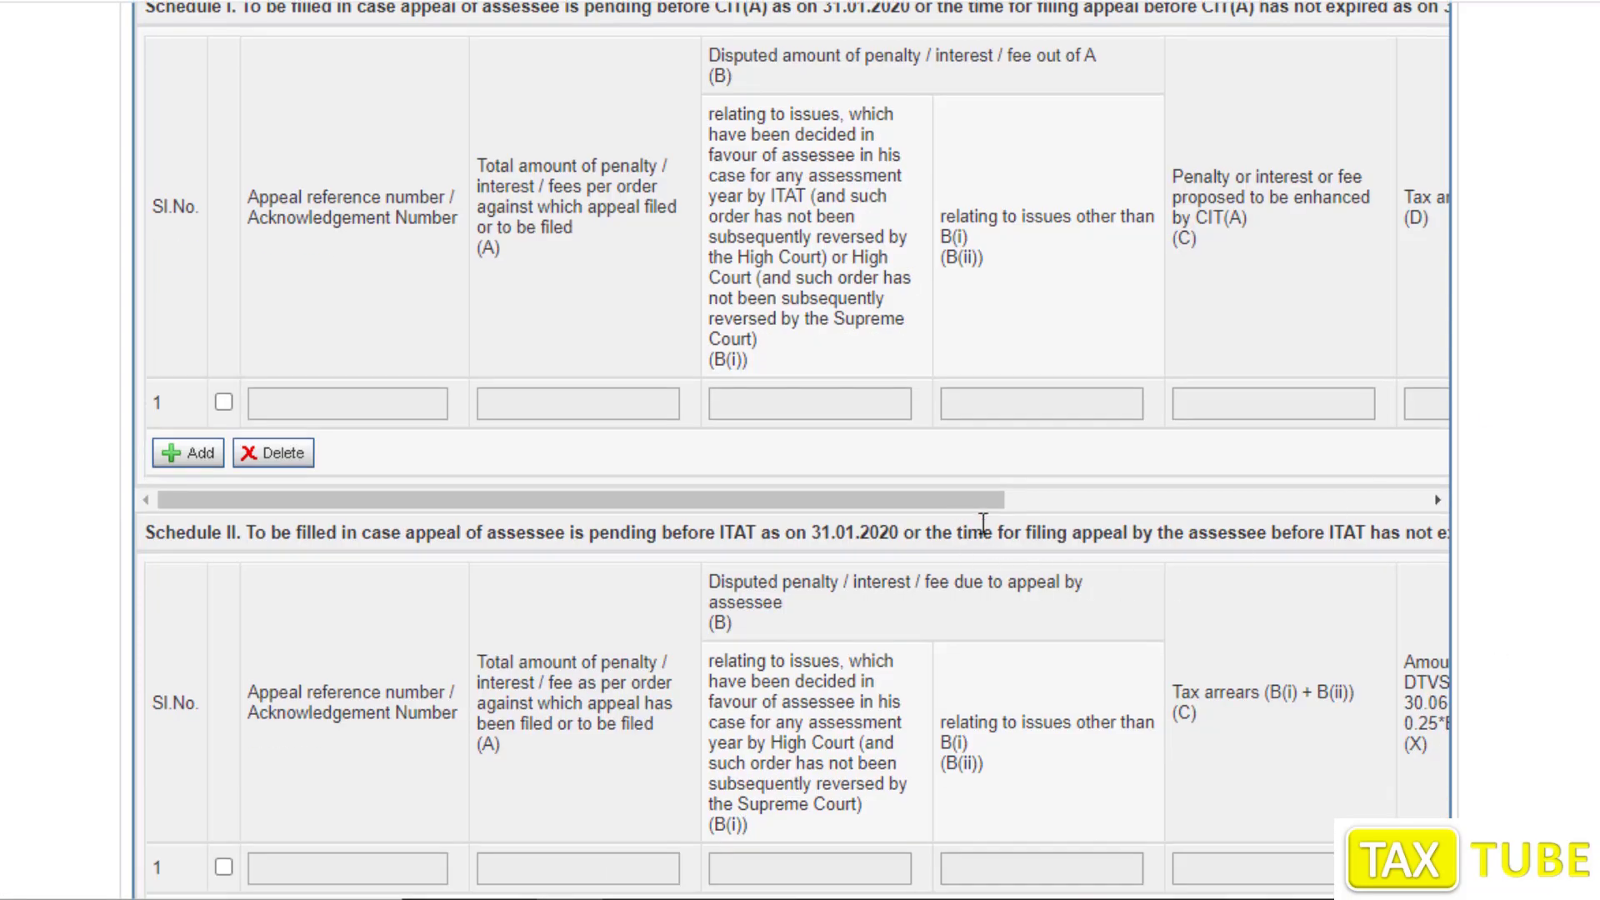
scroll(983, 523, "up", 2)
left_click_drag(587, 635, 400, 635)
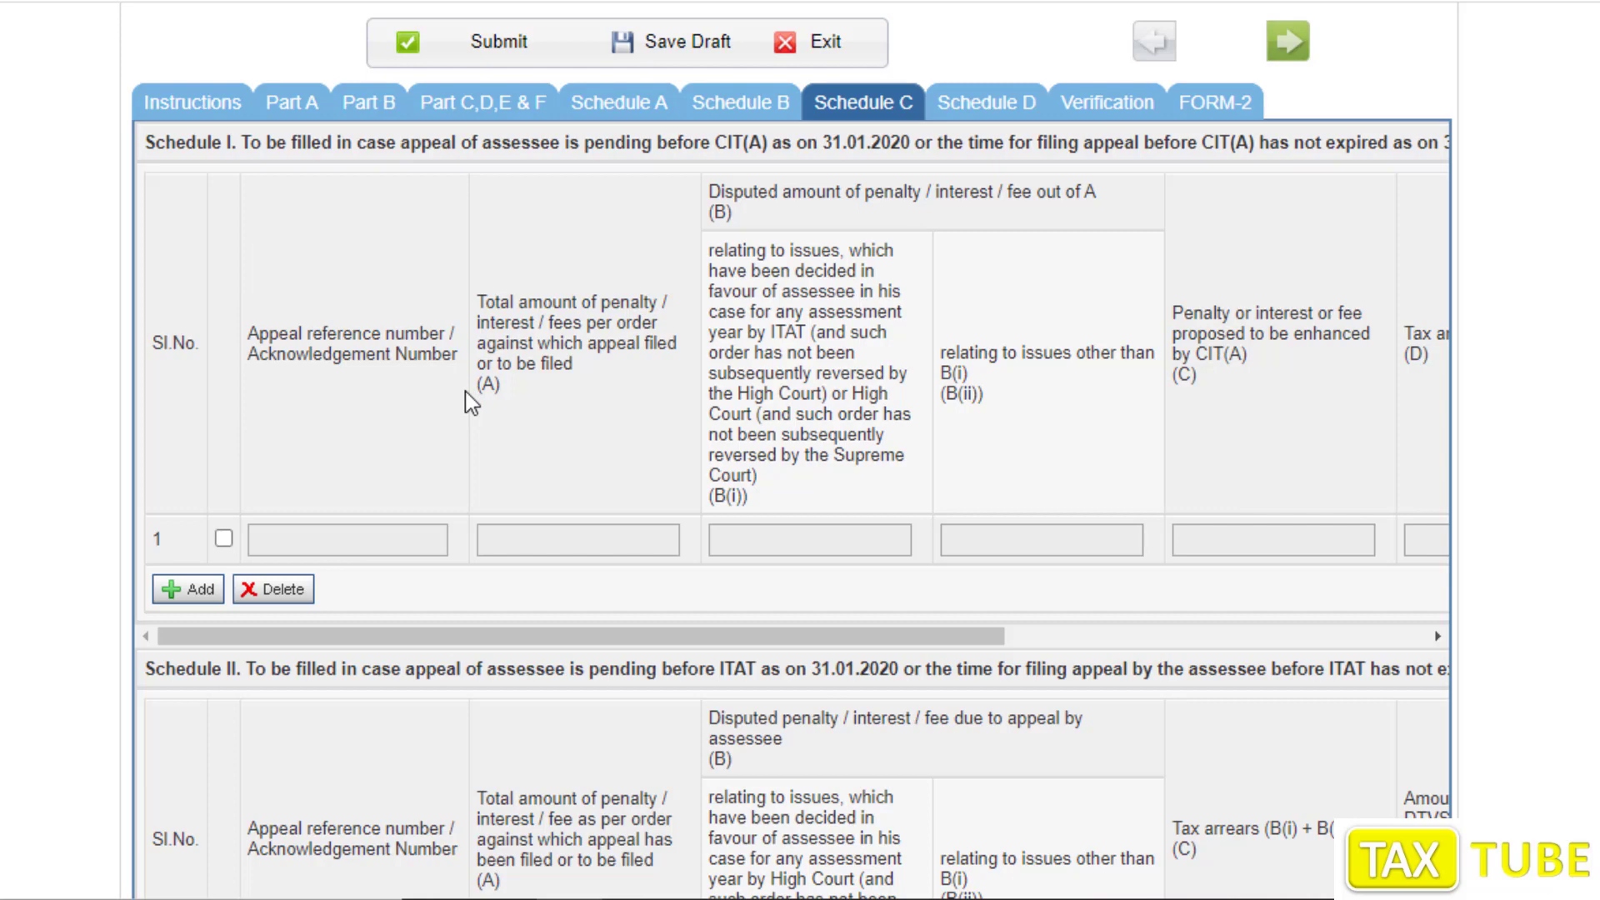
left_click(979, 105)
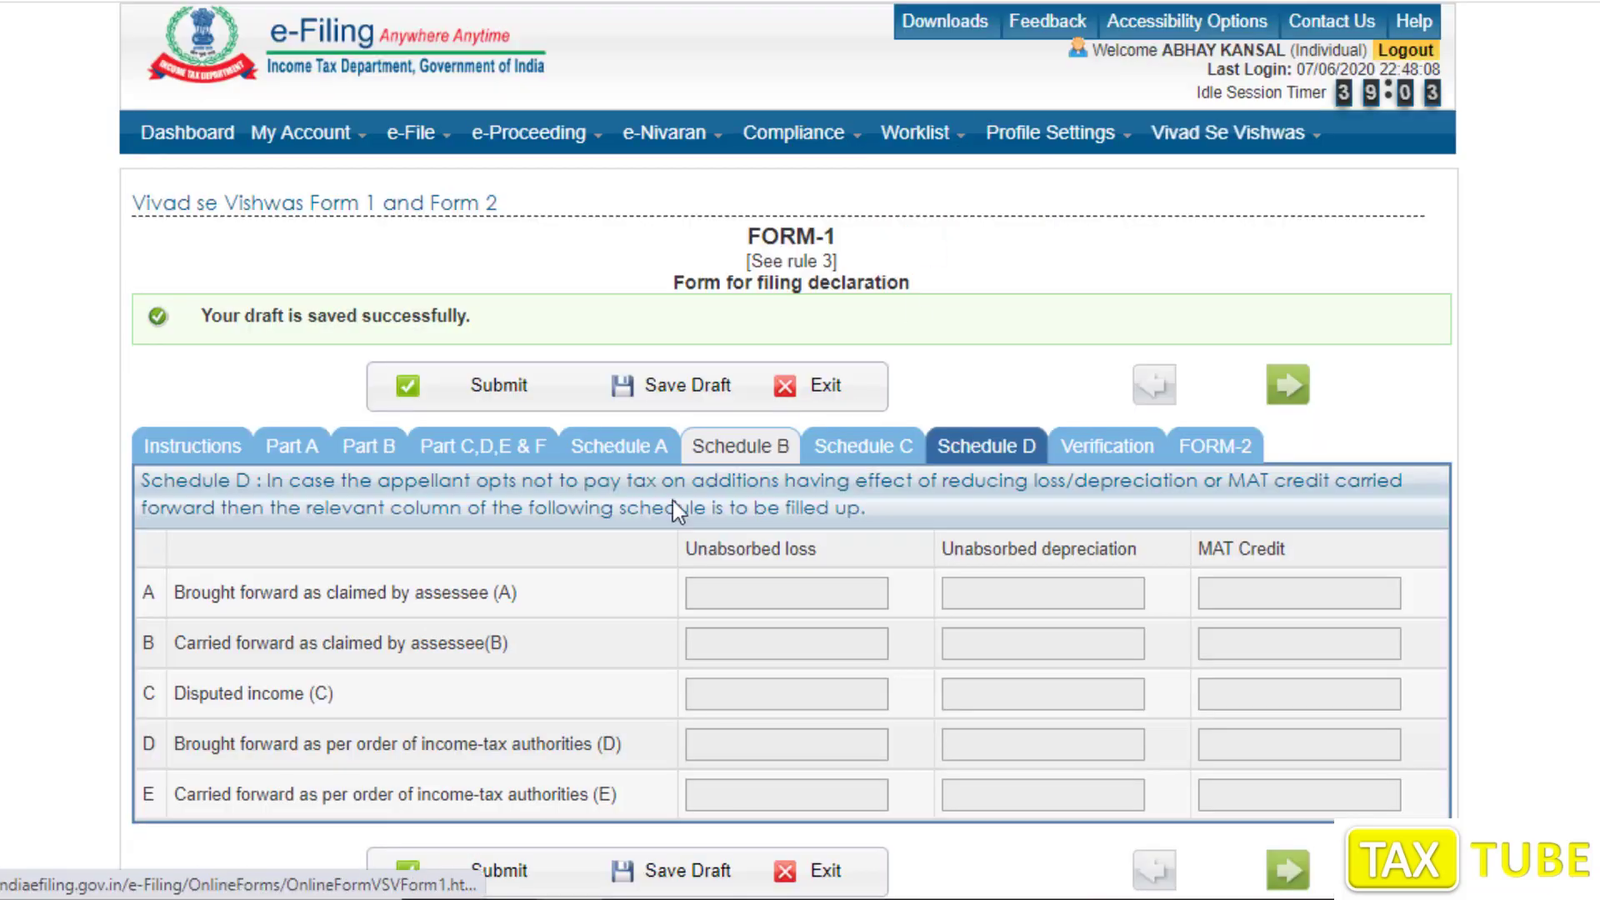
scroll(673, 500, "down", 1)
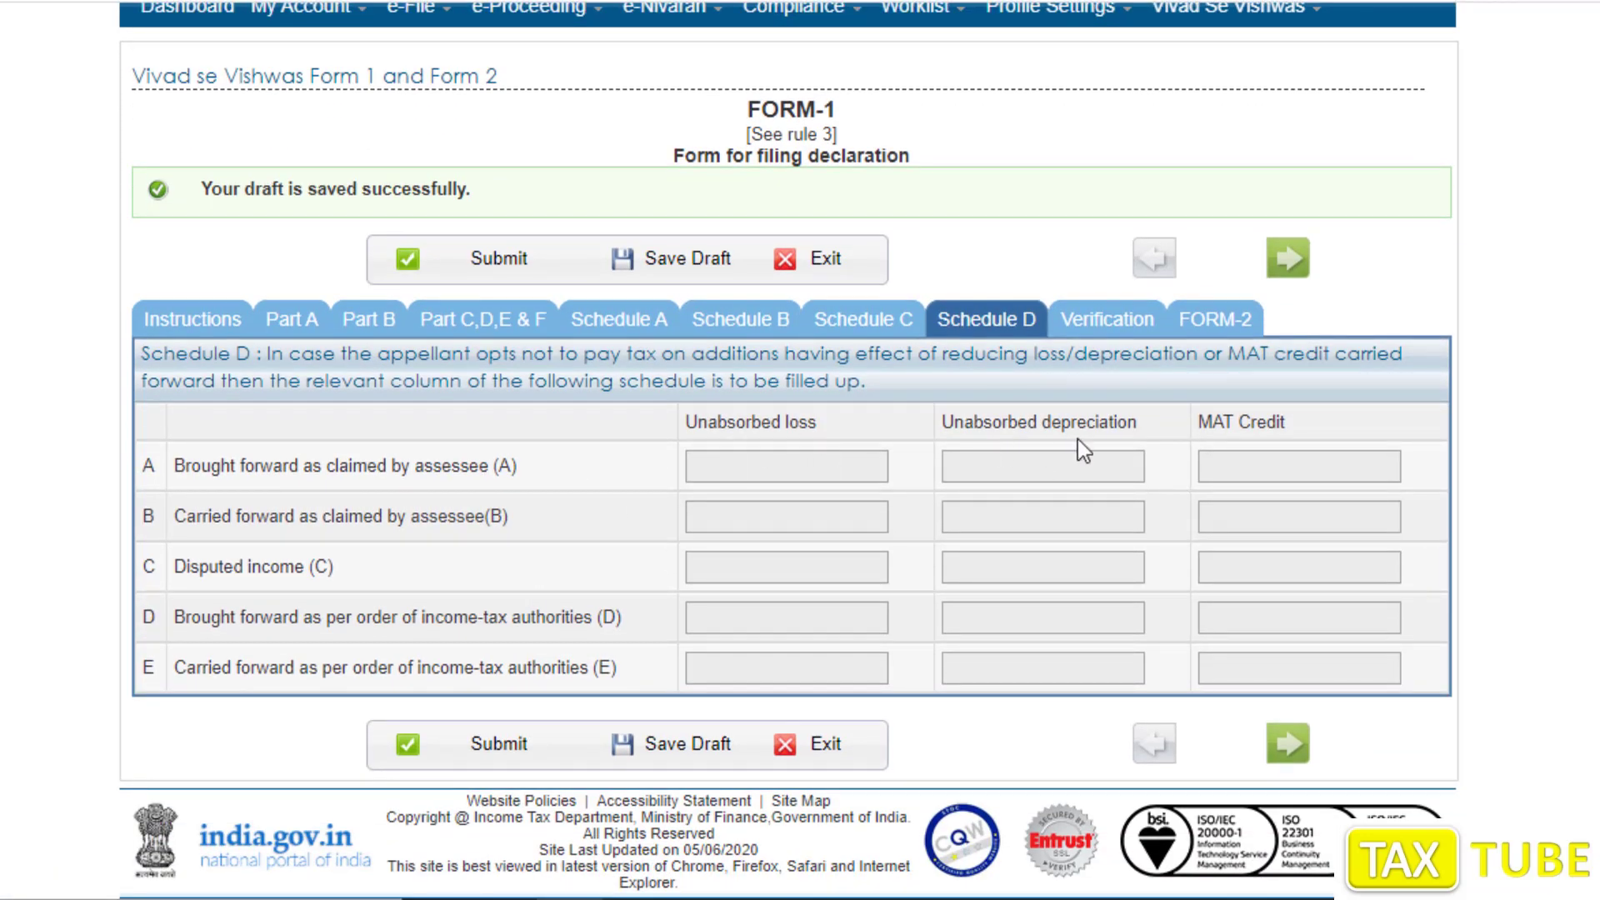
Set the declarant's capacity to Self in the Verification declaration
left_click(1098, 320)
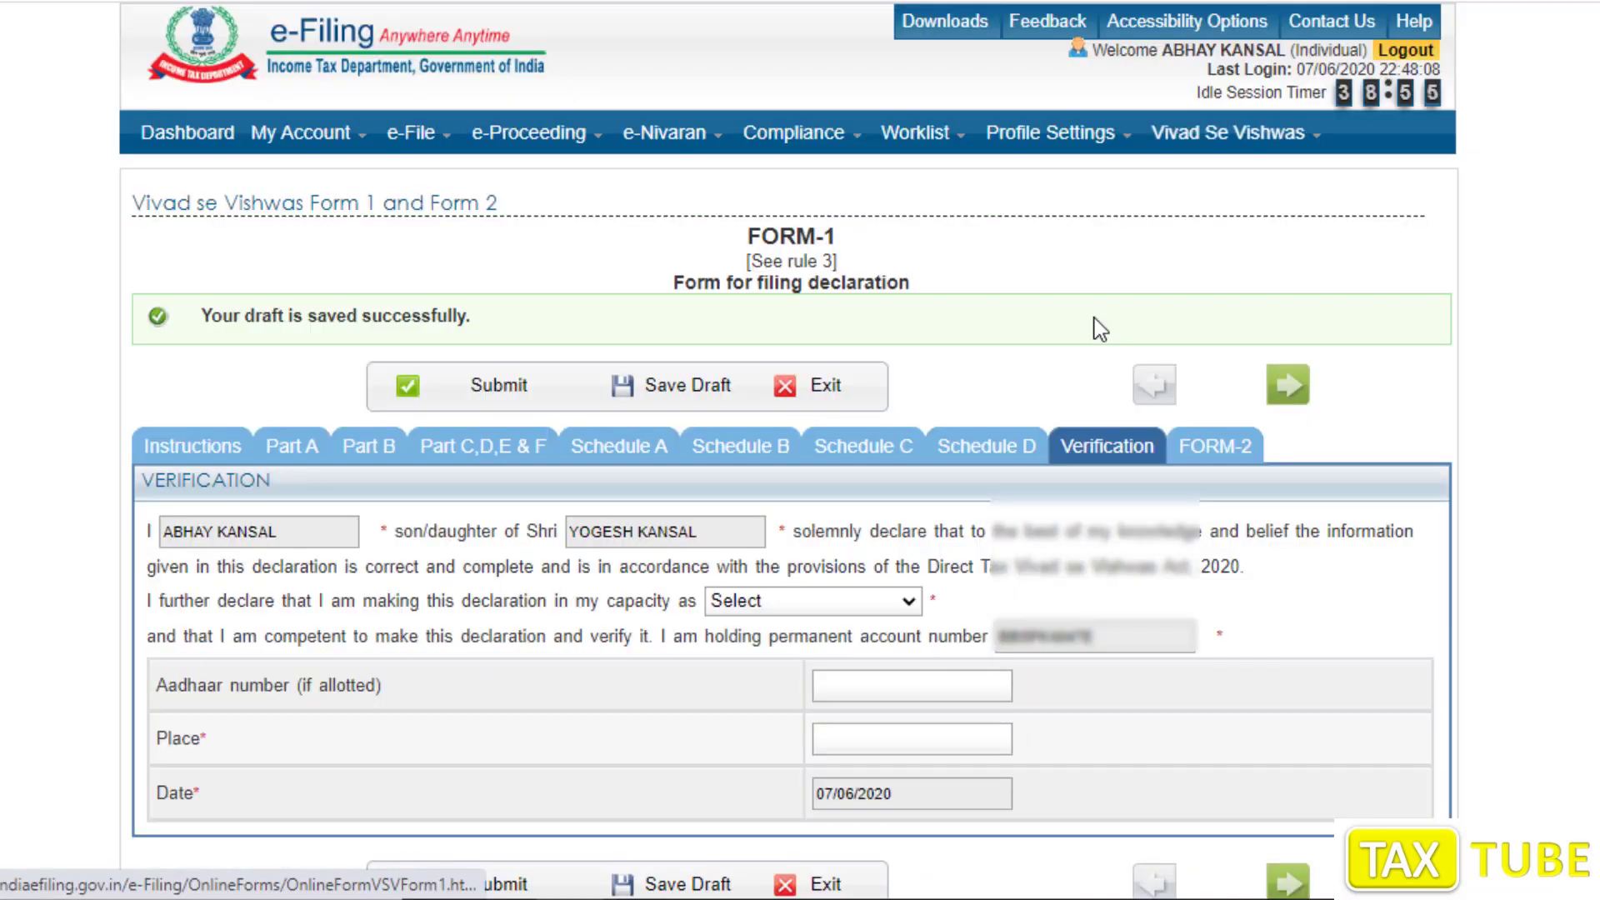
scroll(1097, 328, "down", 2)
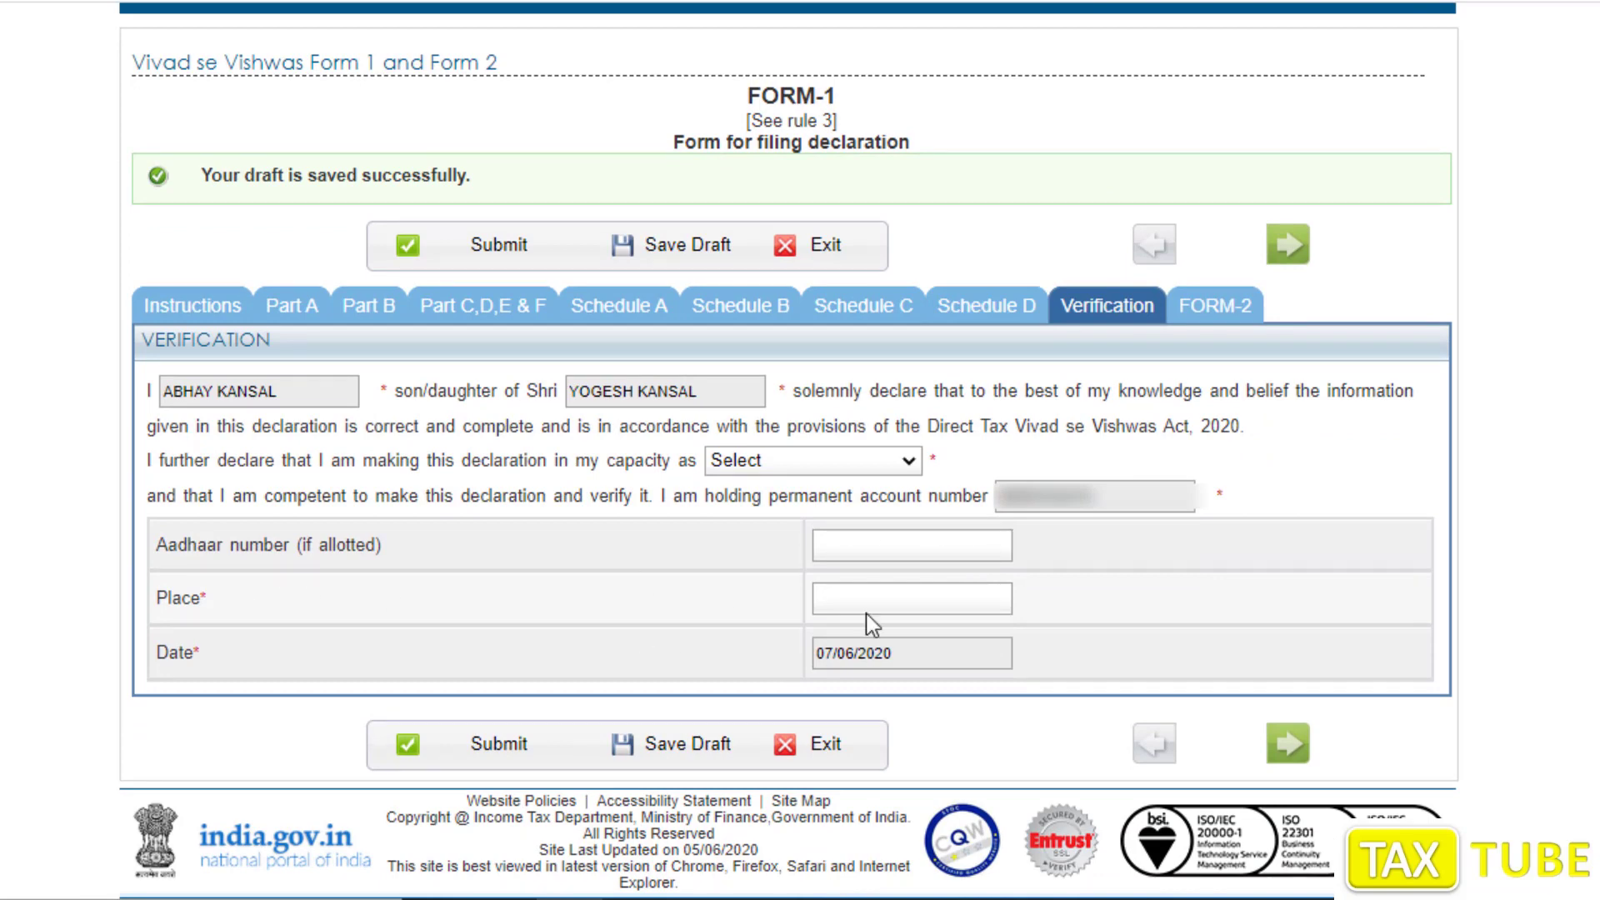
left_click(797, 458)
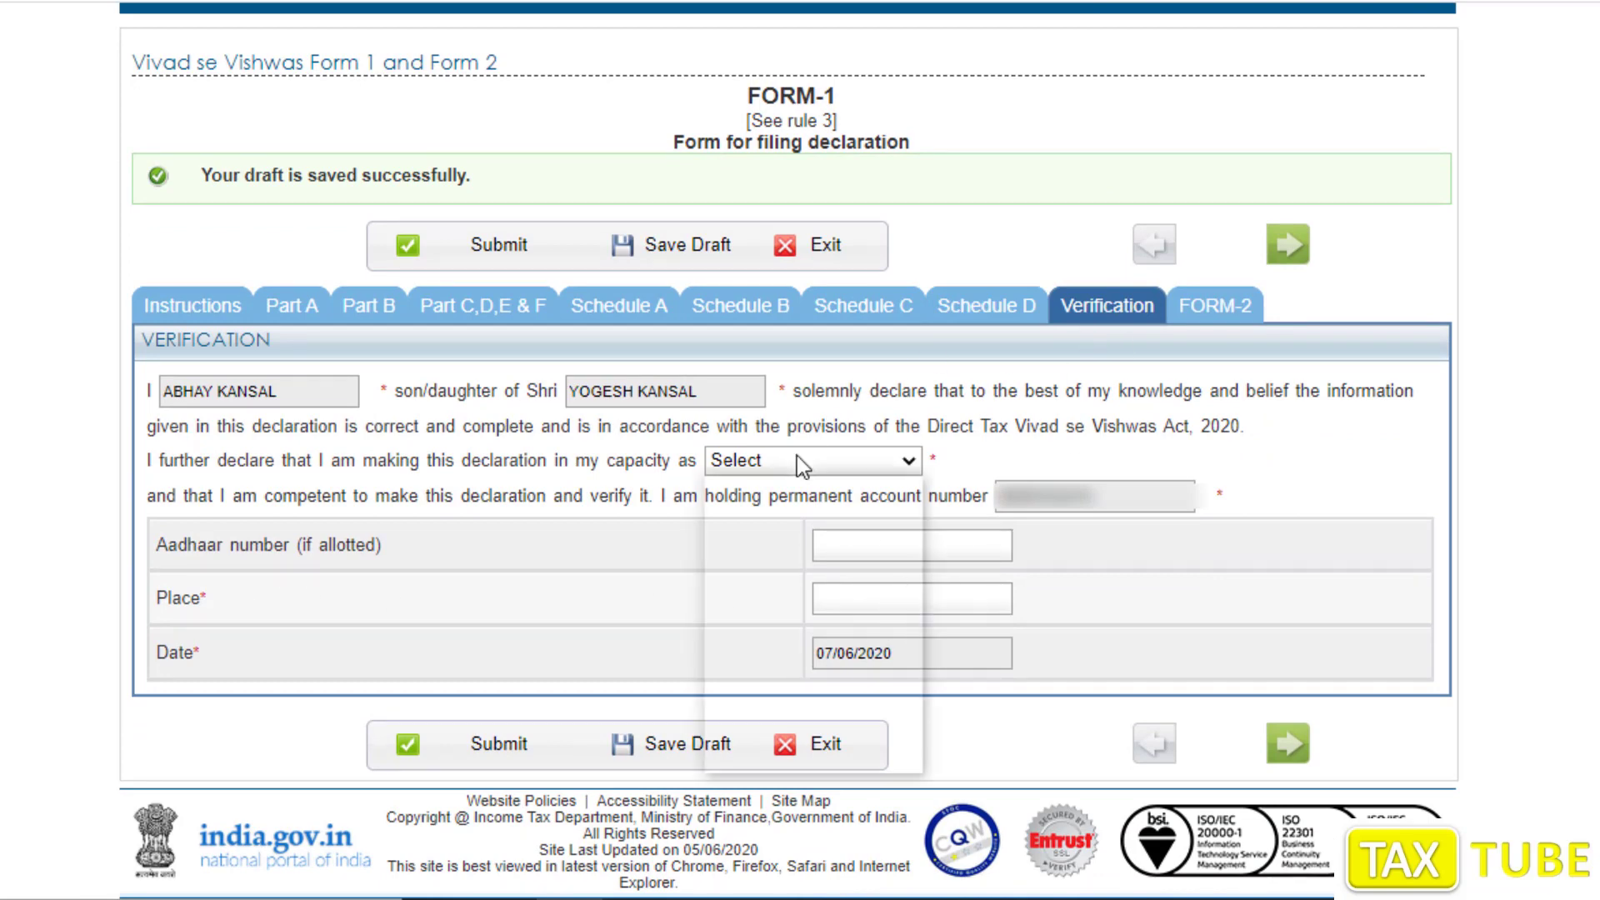
left_click(777, 515)
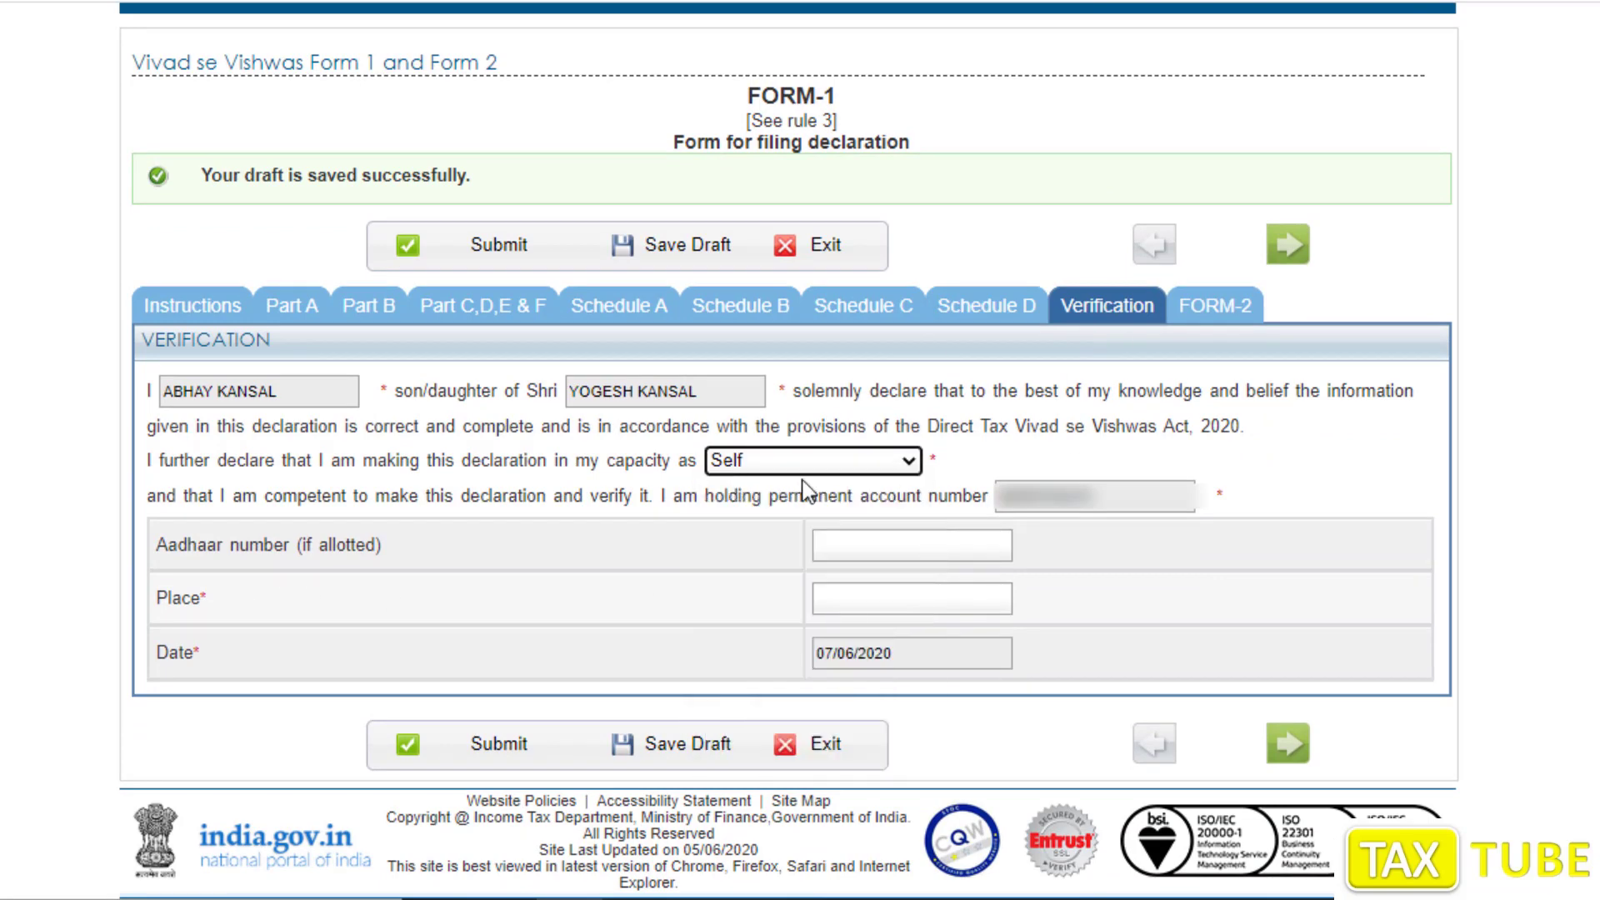
Review the Form-2 undertaking under section 4(5) and activate its Place field
left_click(1215, 308)
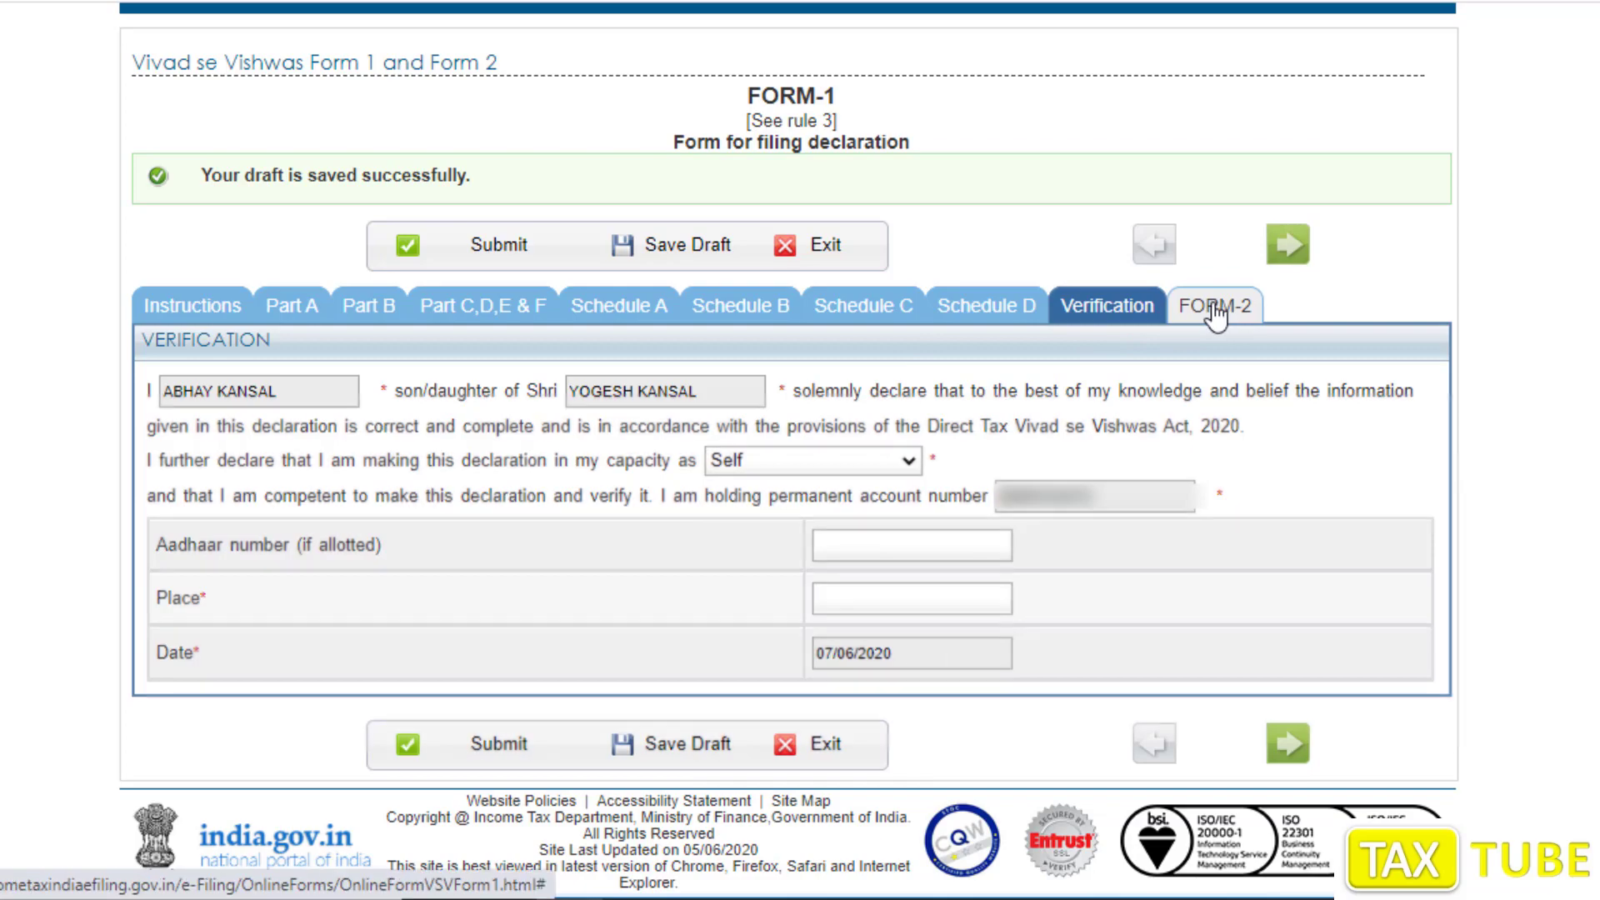
scroll(1011, 491, "down", 1)
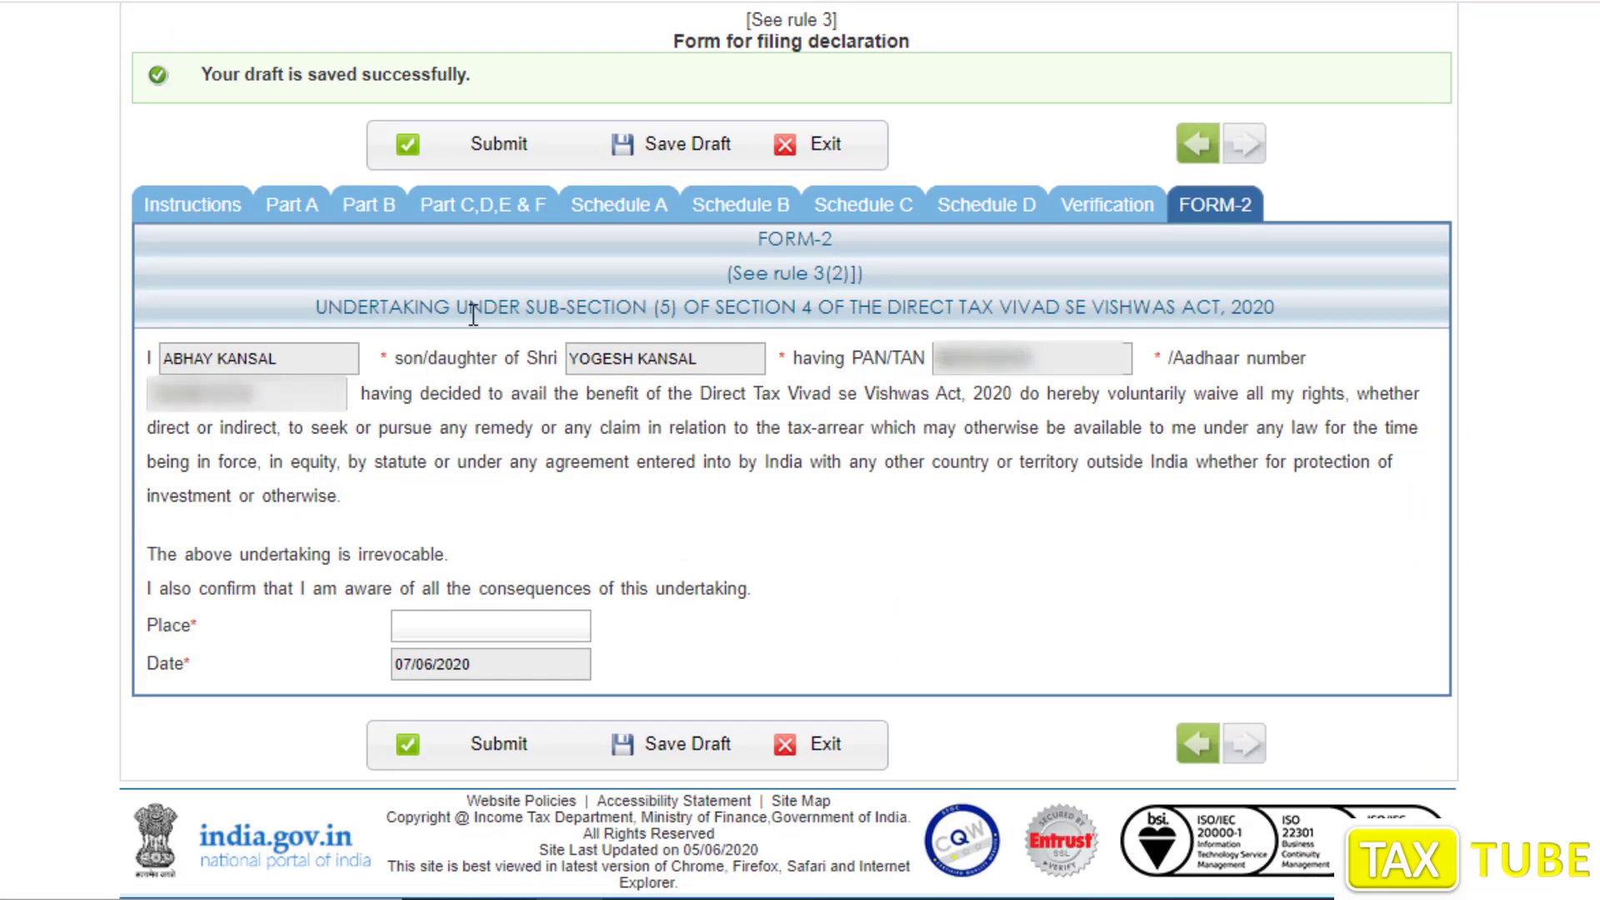
left_click(463, 629)
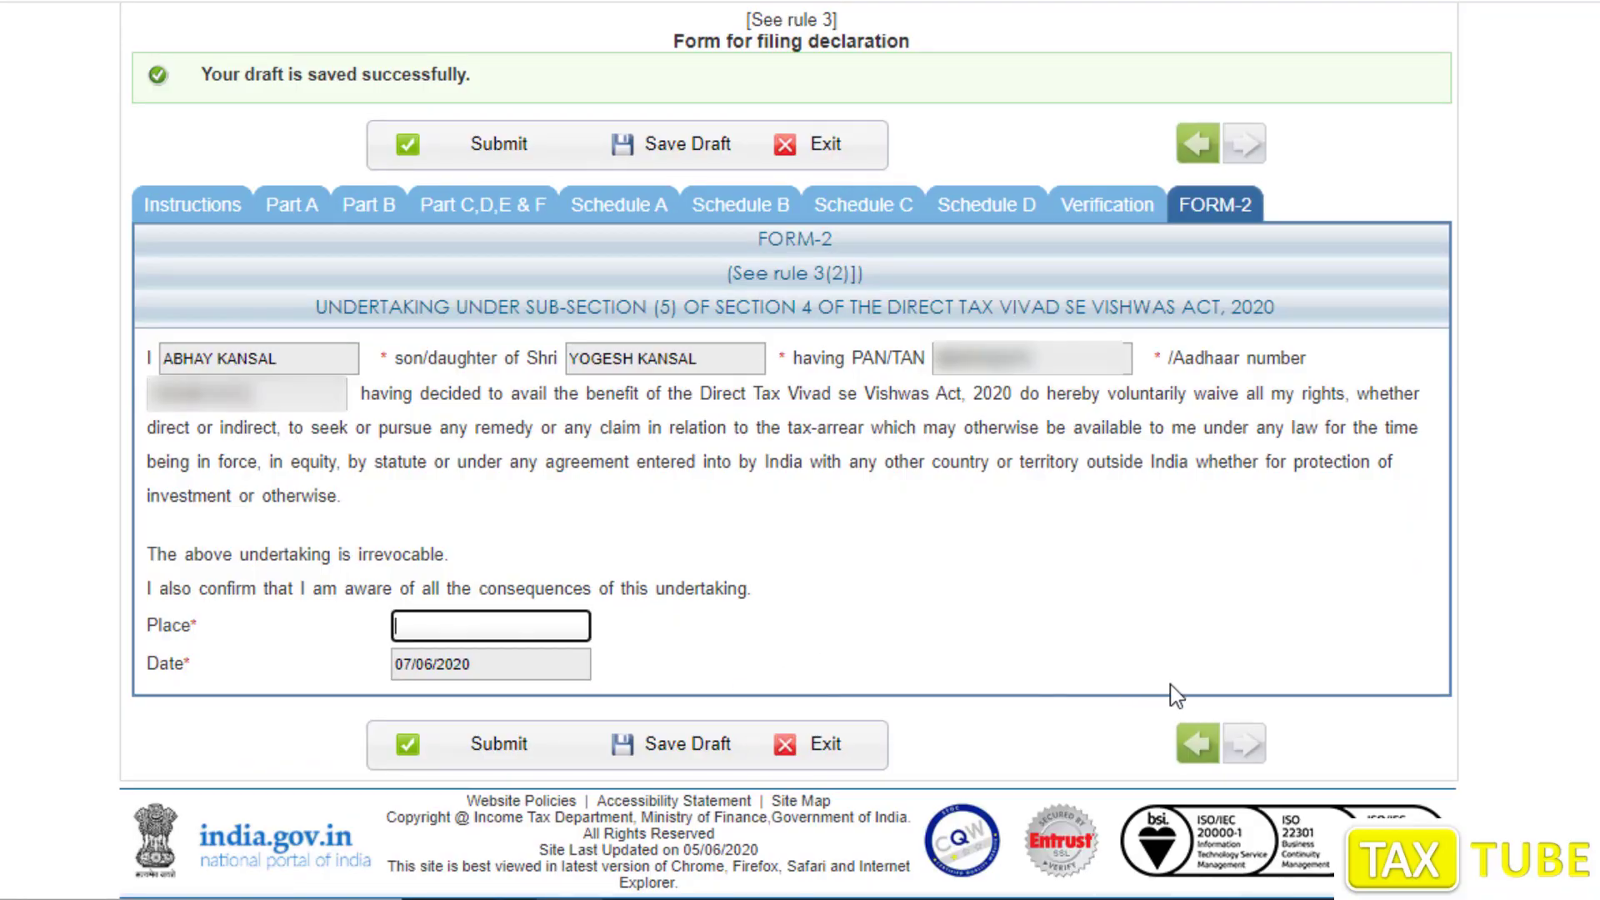